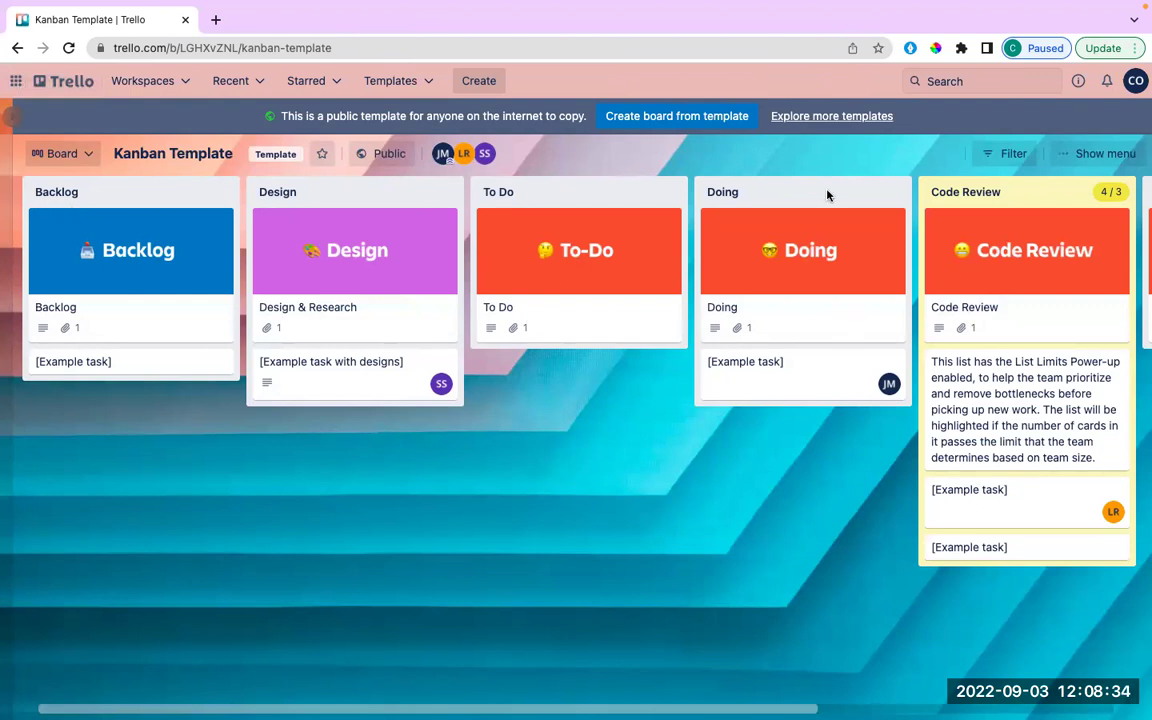
Look over the template's details, template sidebar and board view types without changing anything.
{"action": "scroll", "coordinate": [1054, 200], "scroll_direction": "right", "scroll_amount": 4}
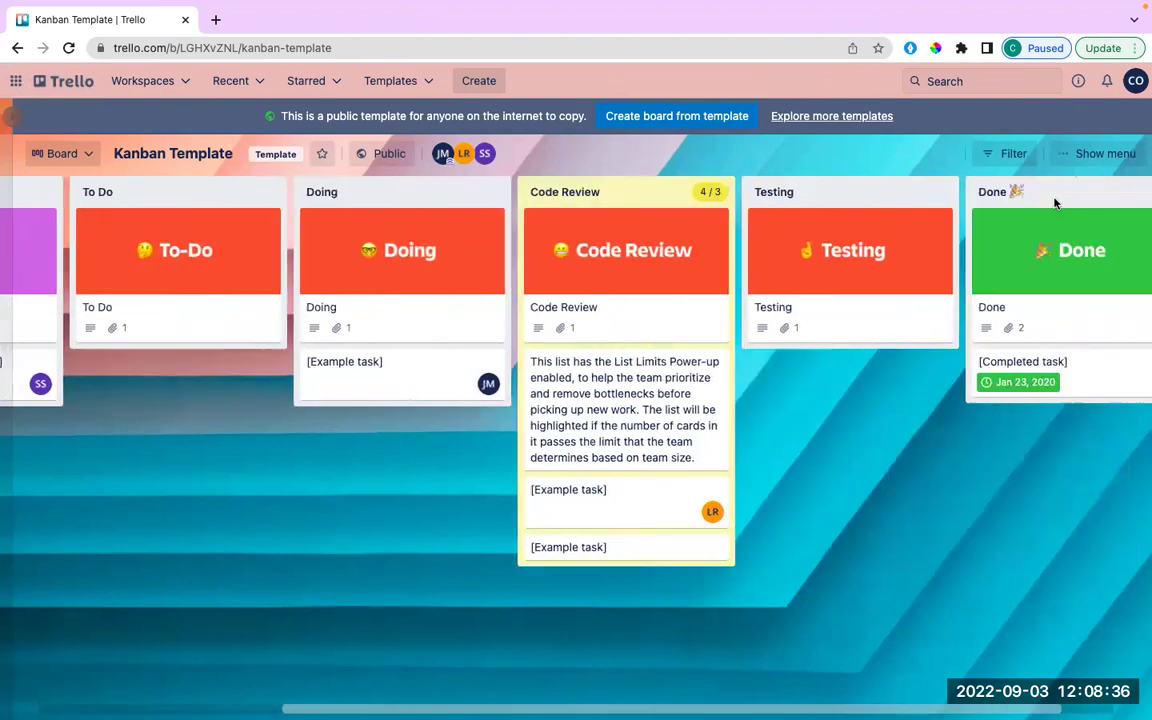
{"action": "scroll", "coordinate": [1054, 203], "scroll_direction": "right", "scroll_amount": 1}
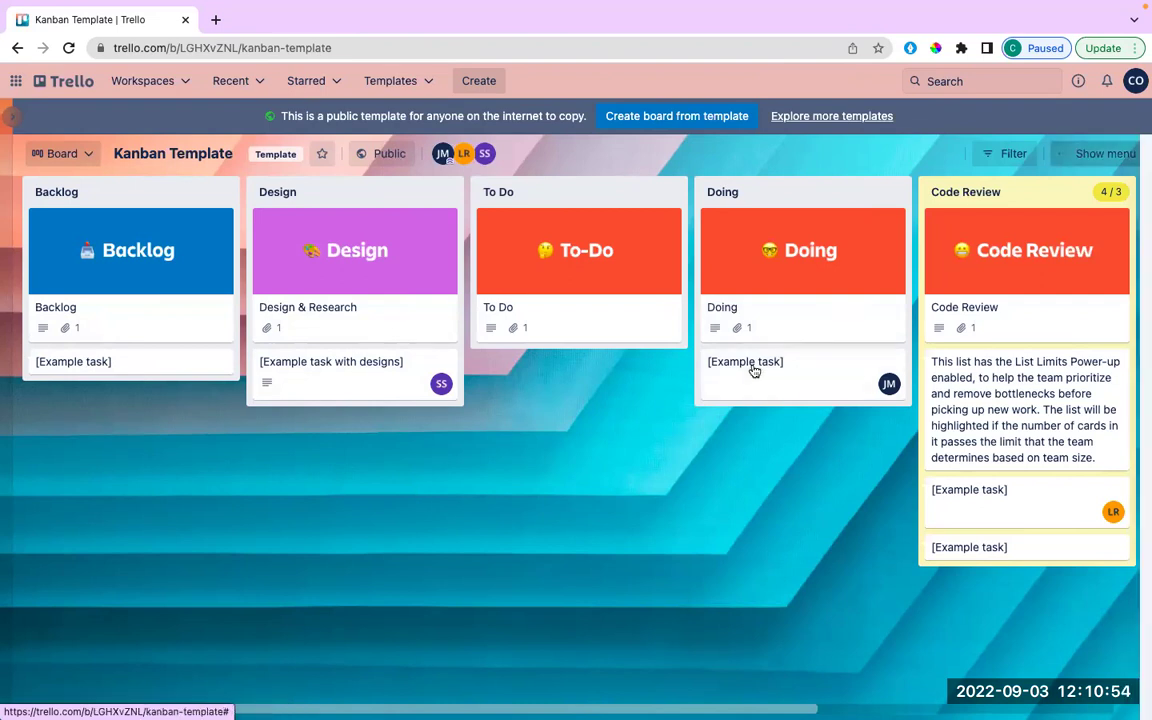
{"action": "left_click", "coordinate": [1132, 156]}
{"action": "left_click", "coordinate": [1134, 156]}
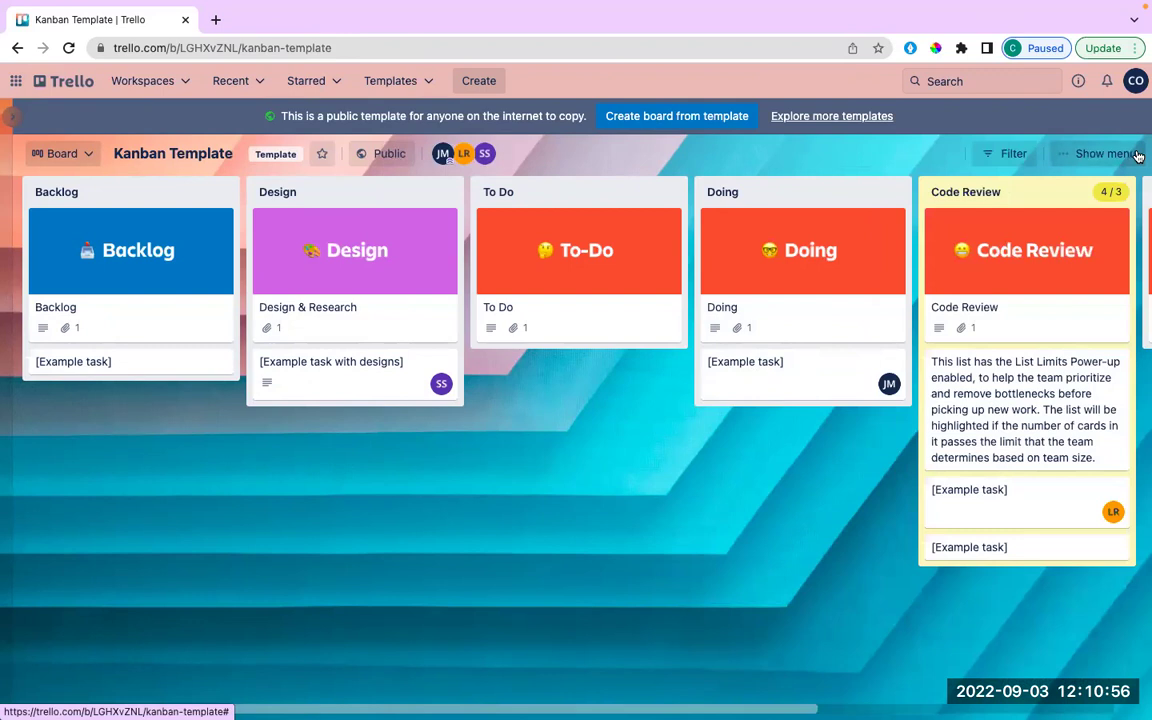
{"action": "left_click", "coordinate": [12, 124]}
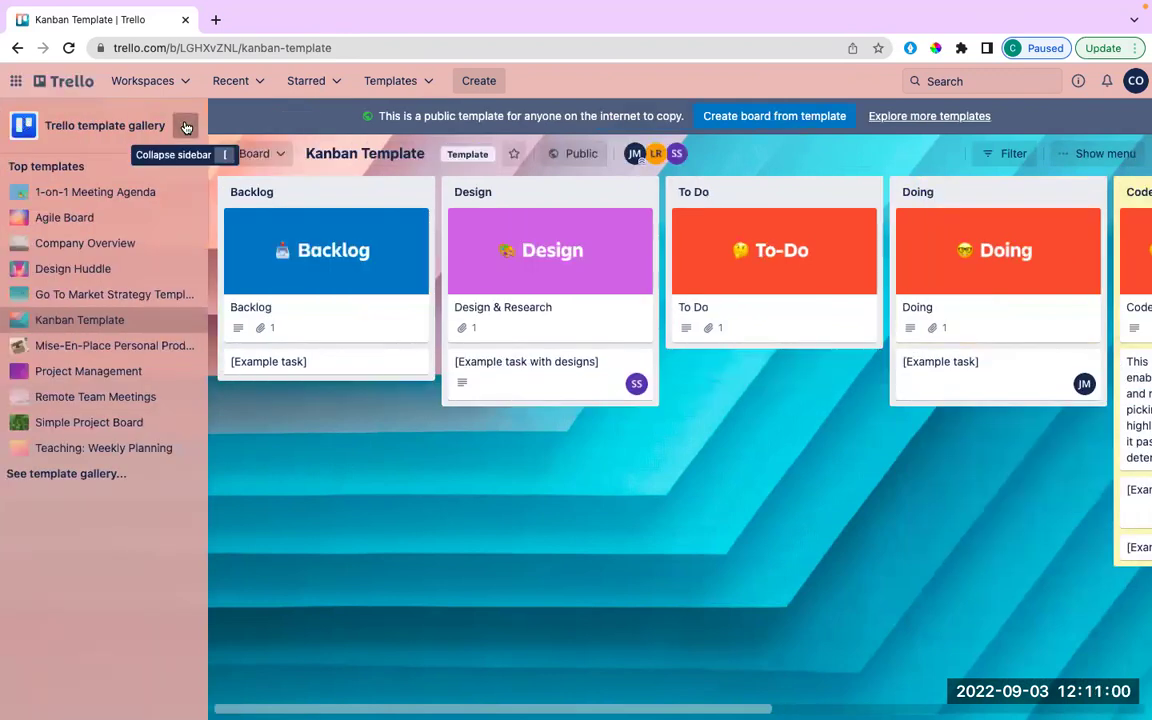
{"action": "left_click", "coordinate": [185, 127]}
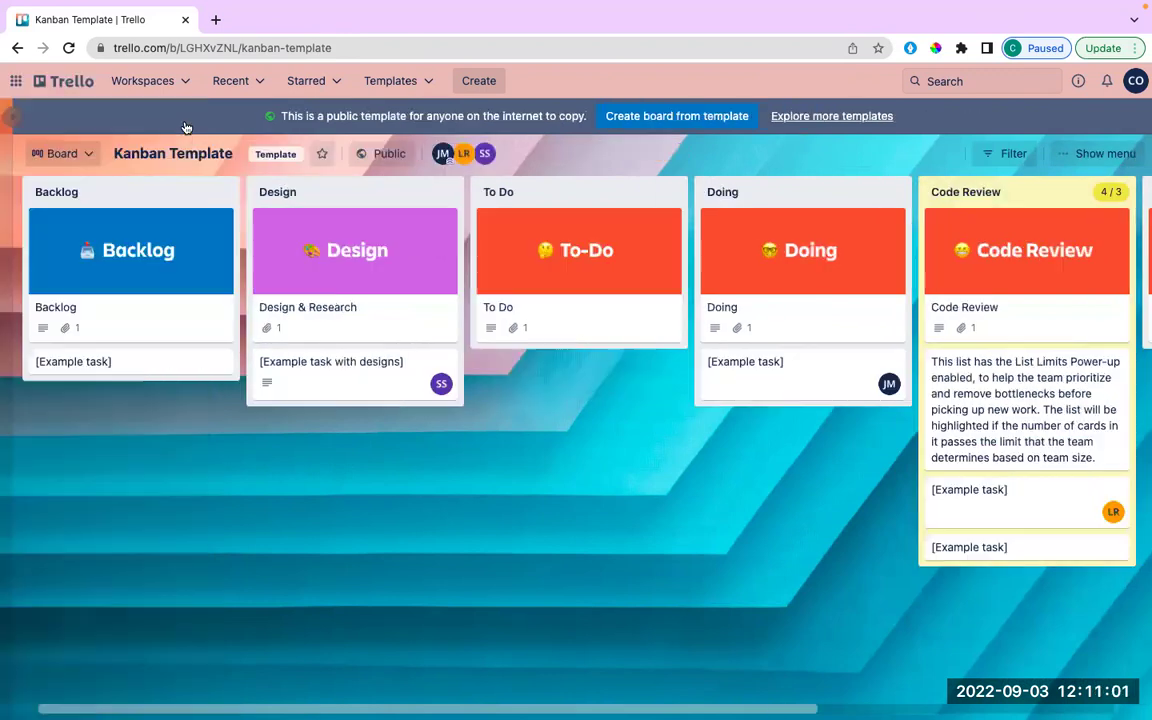
{"action": "left_click", "coordinate": [62, 153]}
{"action": "left_click", "coordinate": [62, 153]}
{"action": "left_click", "coordinate": [13, 118]}
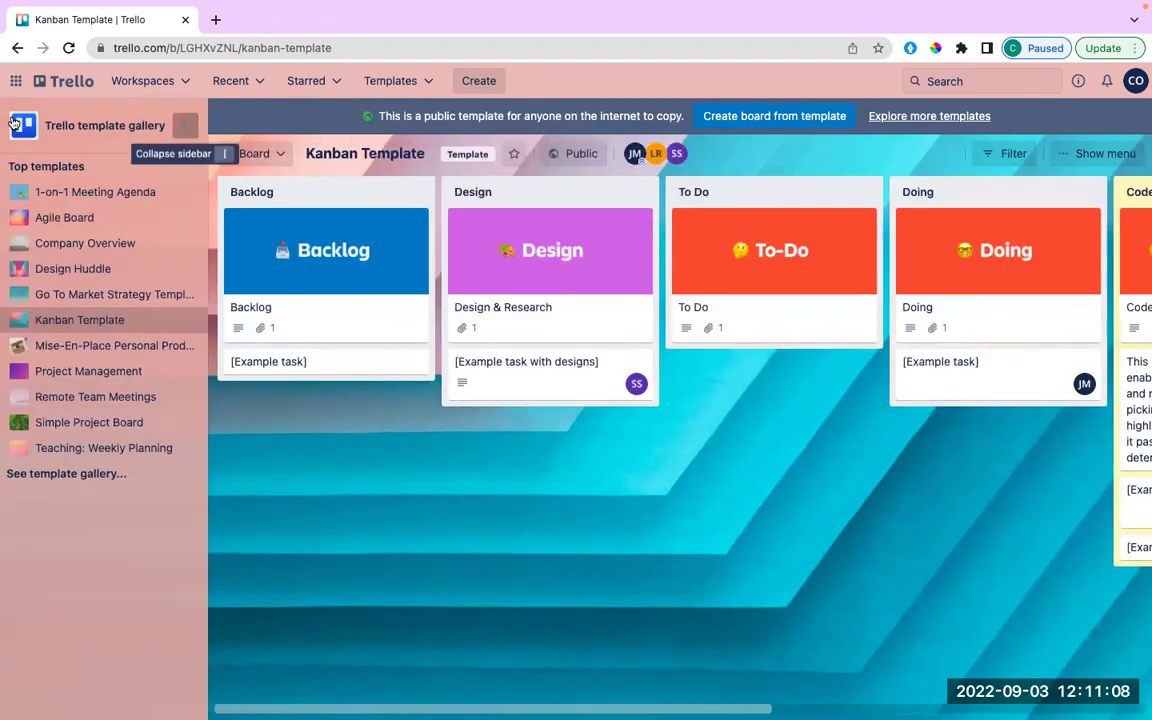
{"action": "left_click", "coordinate": [185, 125]}
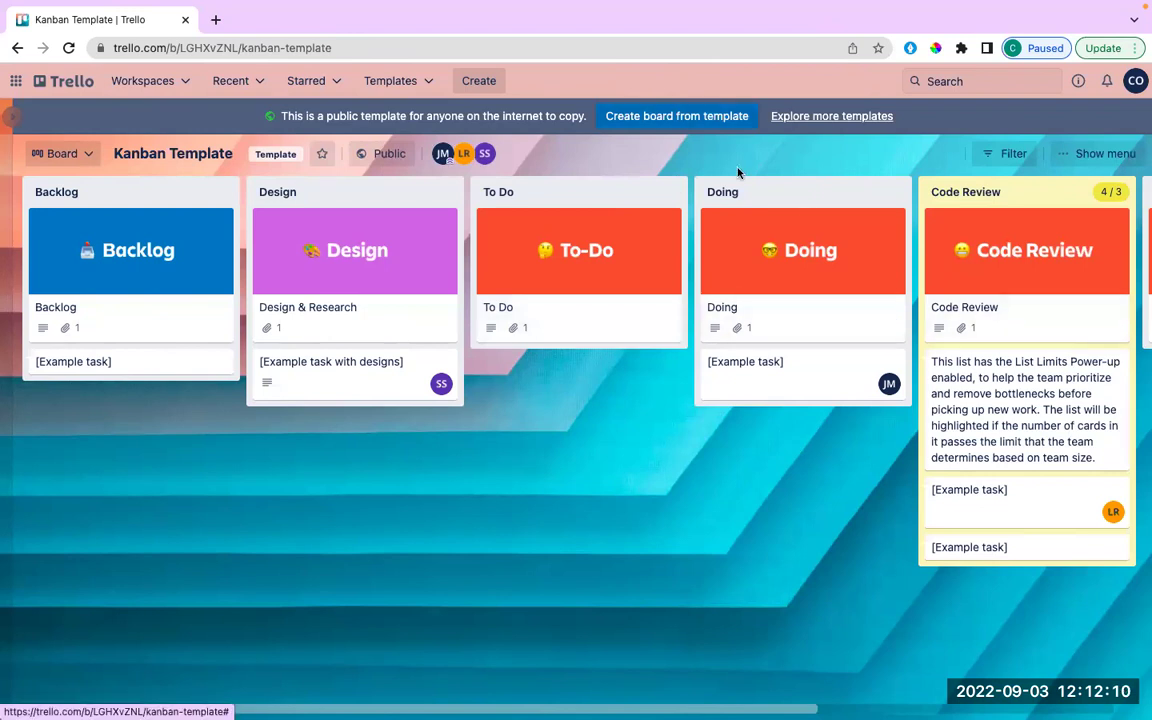
Try creating a board from the template, then check the Workspaces and Atlassian apps lists.
{"action": "left_click", "coordinate": [645, 117]}
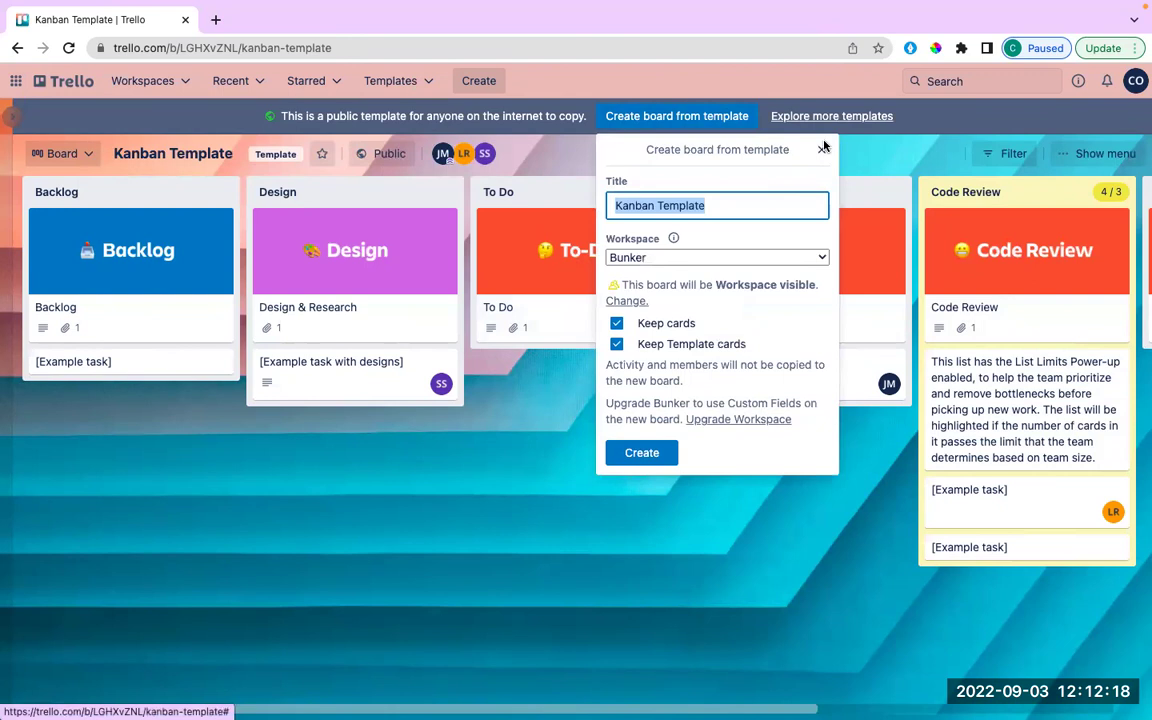
{"action": "left_click", "coordinate": [823, 148]}
{"action": "left_click", "coordinate": [103, 81]}
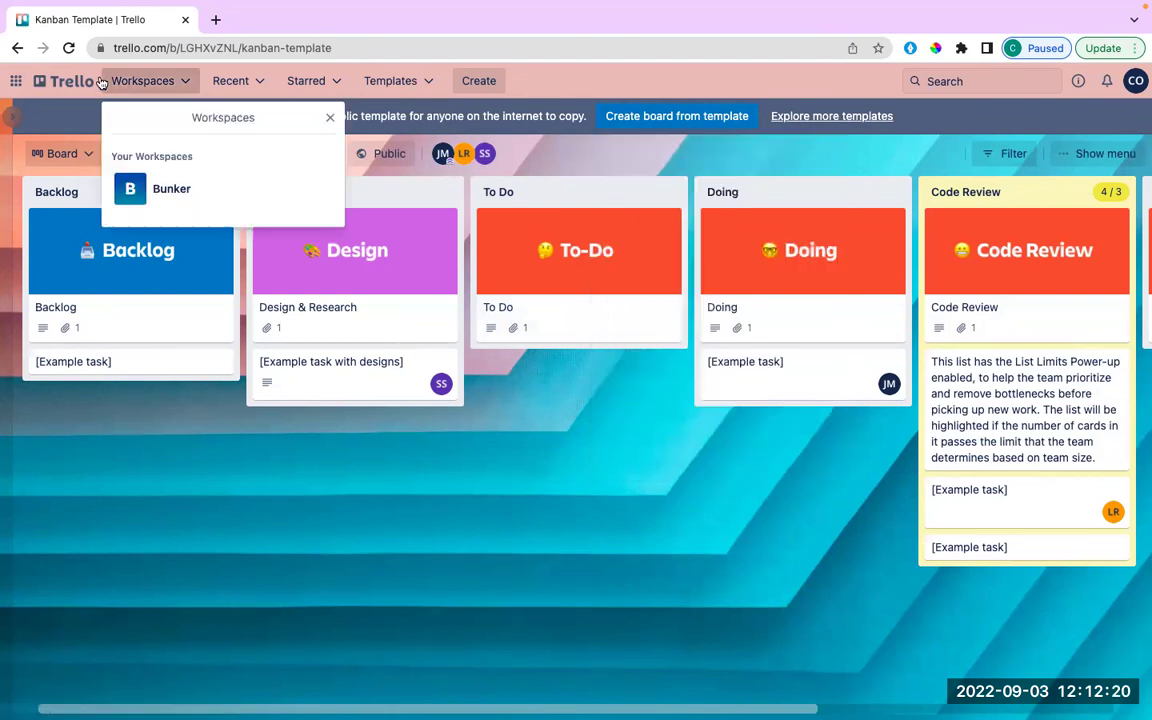
{"action": "left_click", "coordinate": [328, 115]}
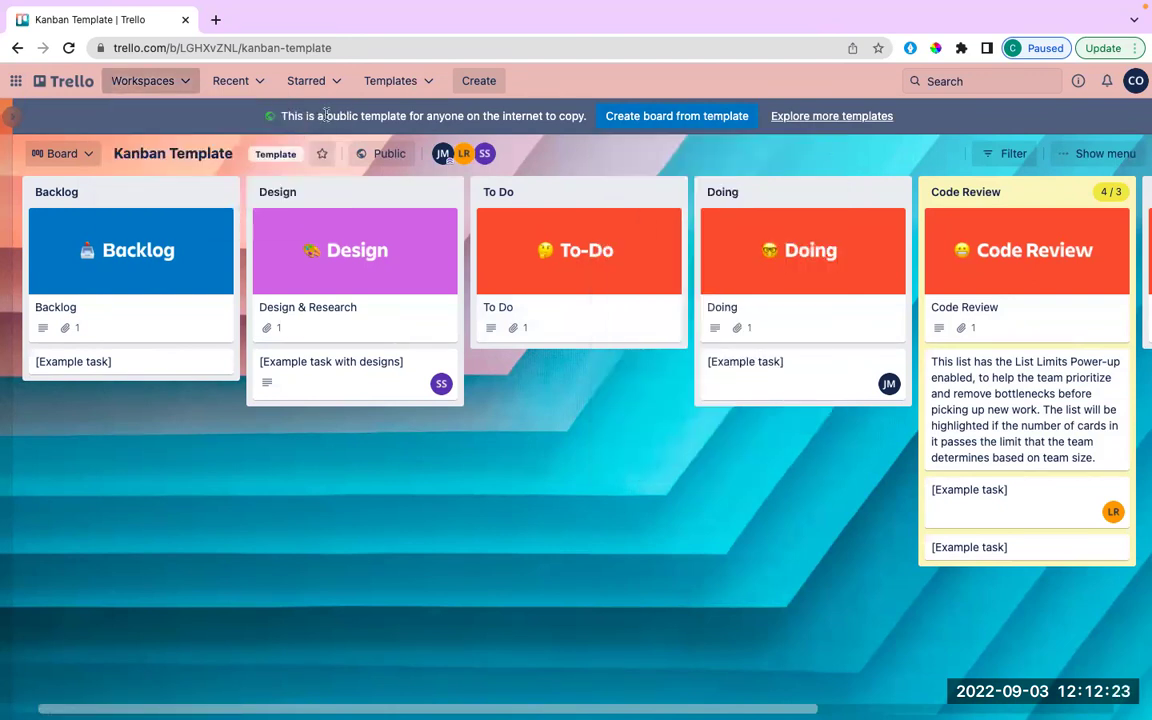
{"action": "left_click", "coordinate": [16, 80]}
{"action": "left_click", "coordinate": [229, 117]}
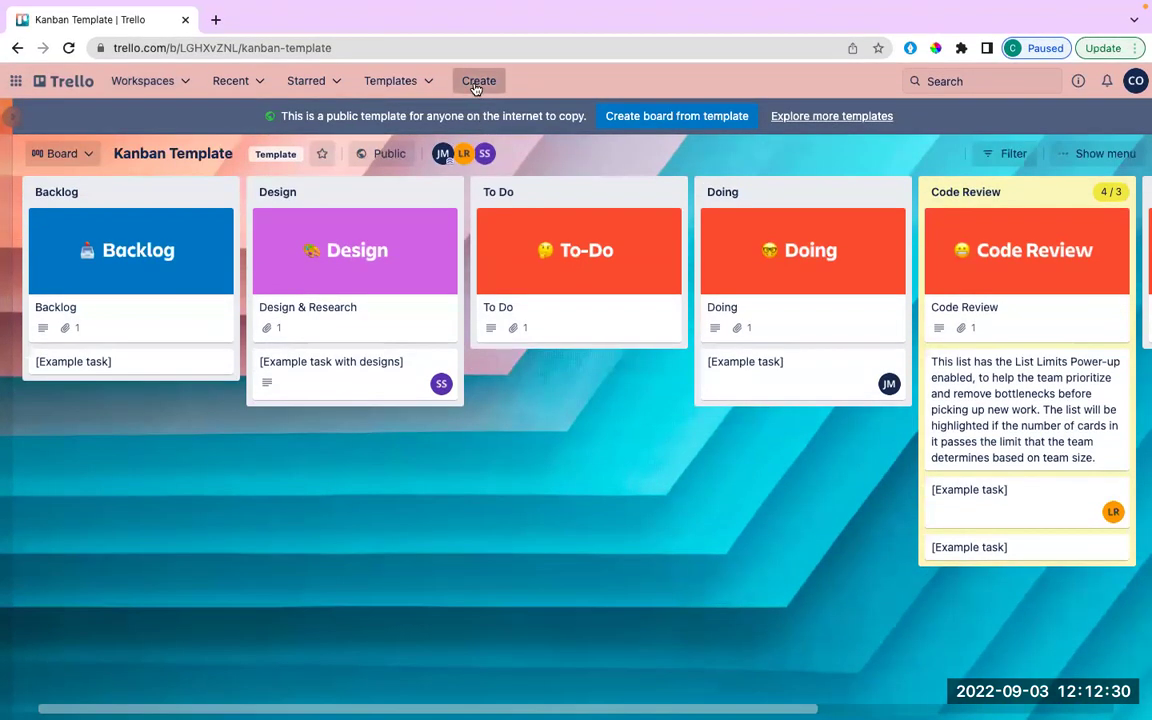
Bring up the Create menu offering a new board, template or Workspace.
{"action": "left_click", "coordinate": [476, 84]}
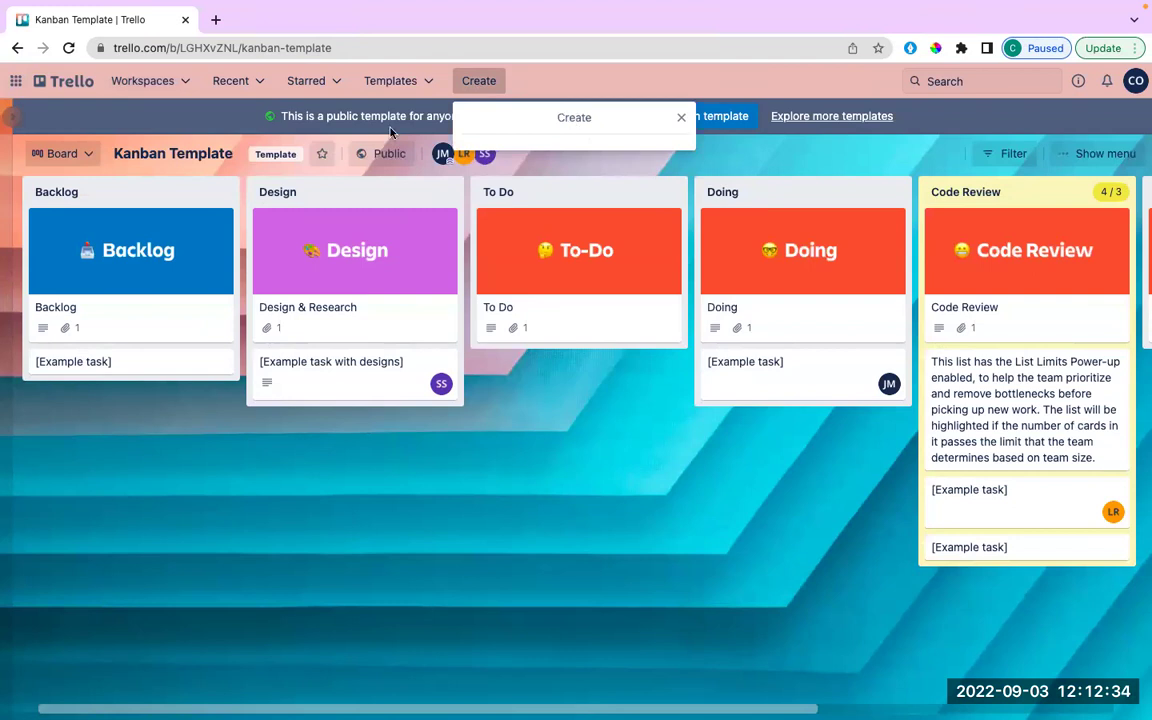
{"action": "left_click", "coordinate": [66, 47]}
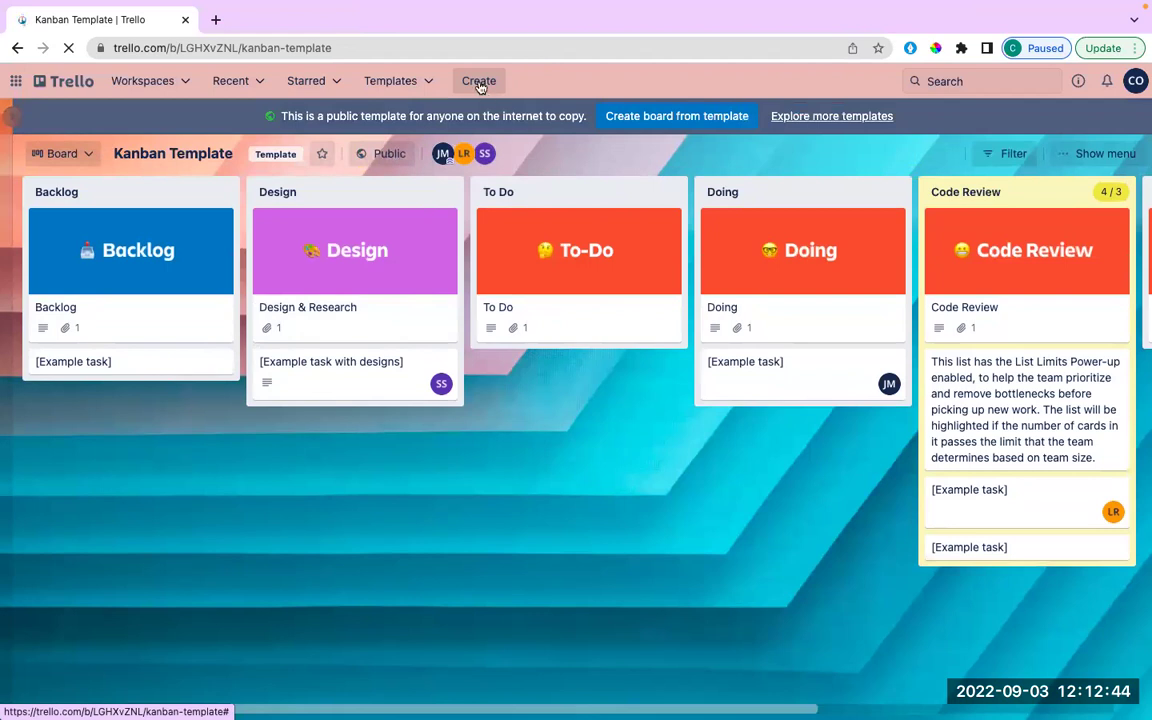
{"action": "left_click", "coordinate": [479, 84]}
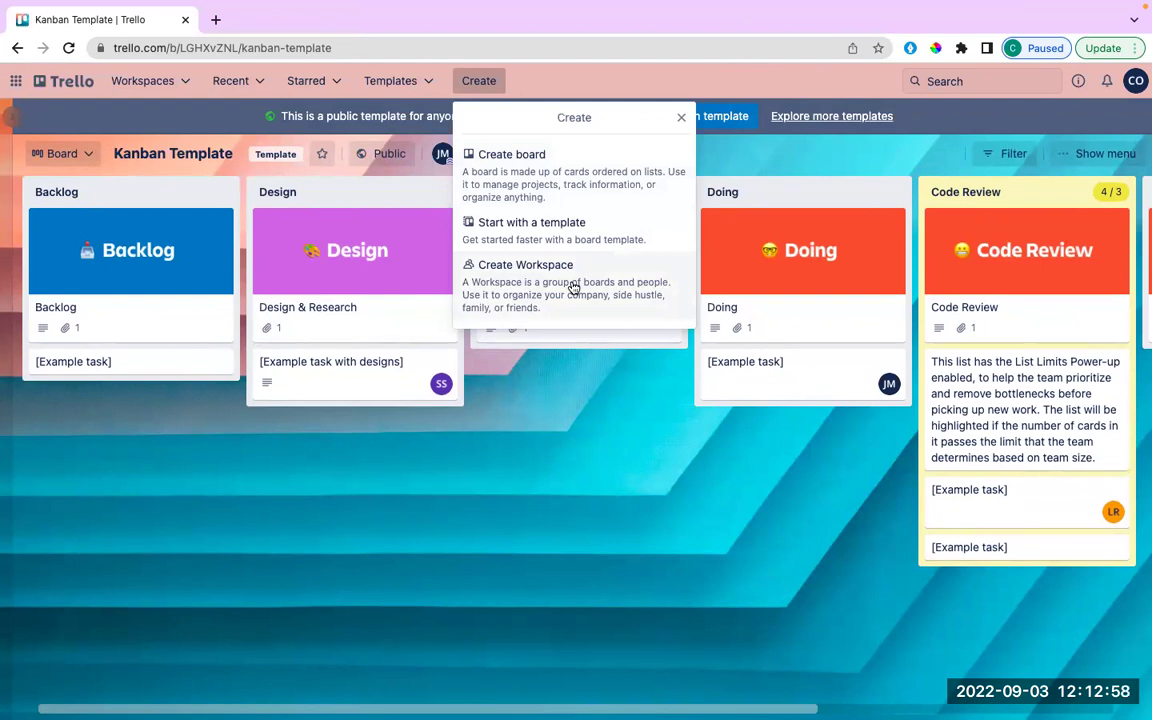
Start a new workspace named 'Top Universe'.
{"action": "left_click", "coordinate": [573, 287]}
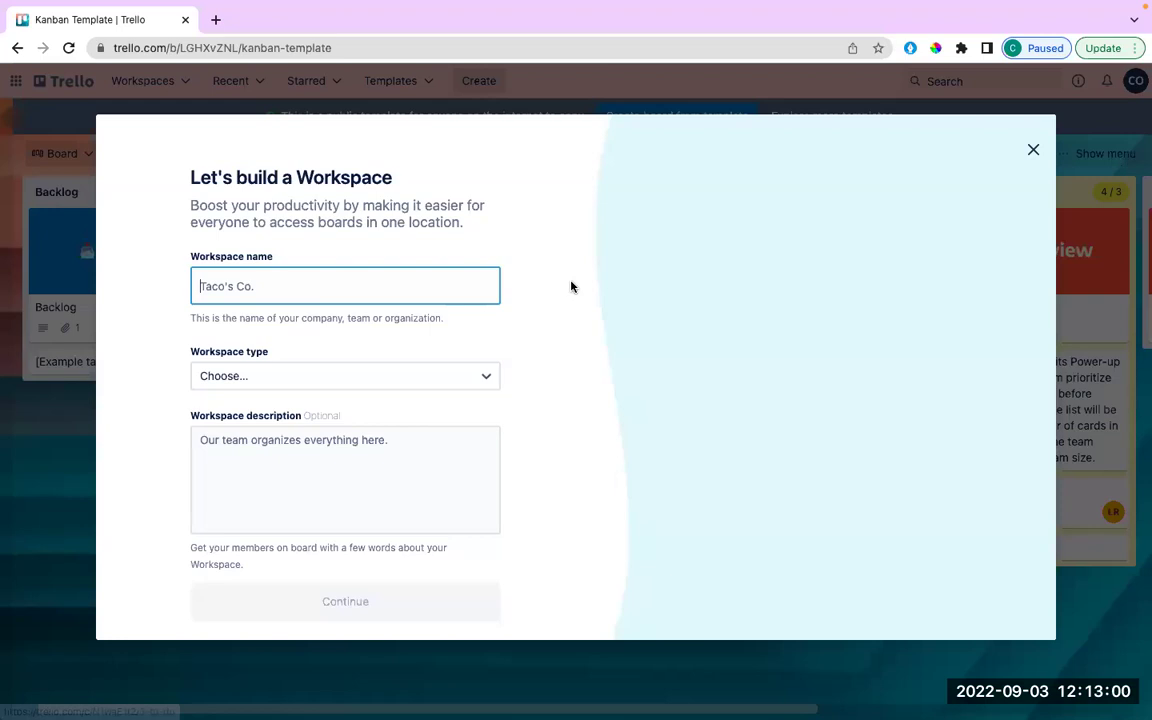
{"action": "type", "text": "tod"}
{"action": "key", "text": "BackSpace"}
{"action": "key", "text": "BackSpace"}
{"action": "key", "text": "BackSpace"}
{"action": "type", "text": "To"}
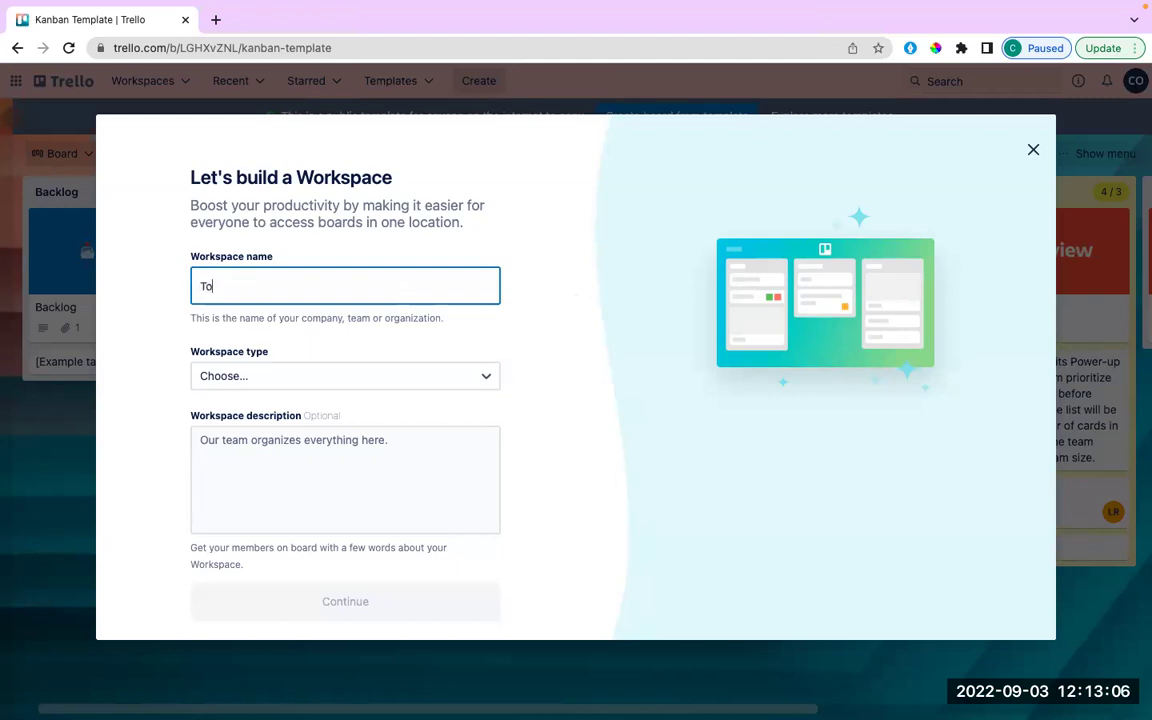
{"action": "type", "text": "p Universe"}
Set type Engineering-IT, describe it as 'A small space where Einstein-like people can relate and analyse progress.', and continue.
{"action": "left_click", "coordinate": [345, 386]}
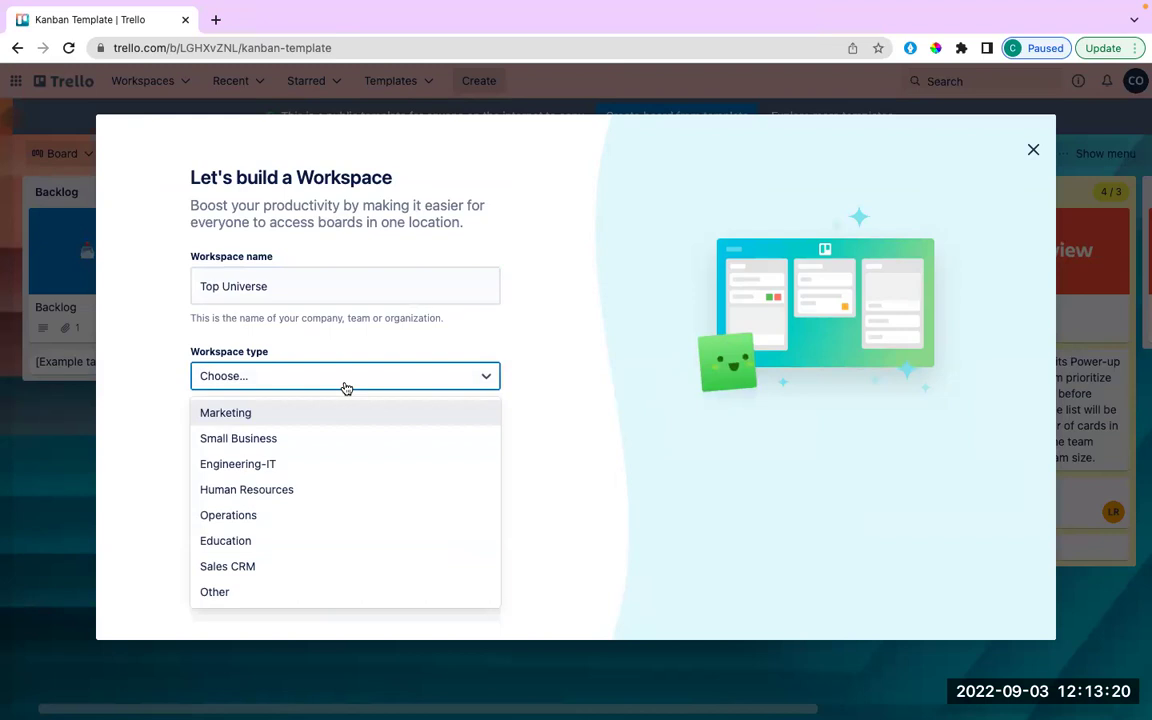
{"action": "left_click", "coordinate": [307, 467]}
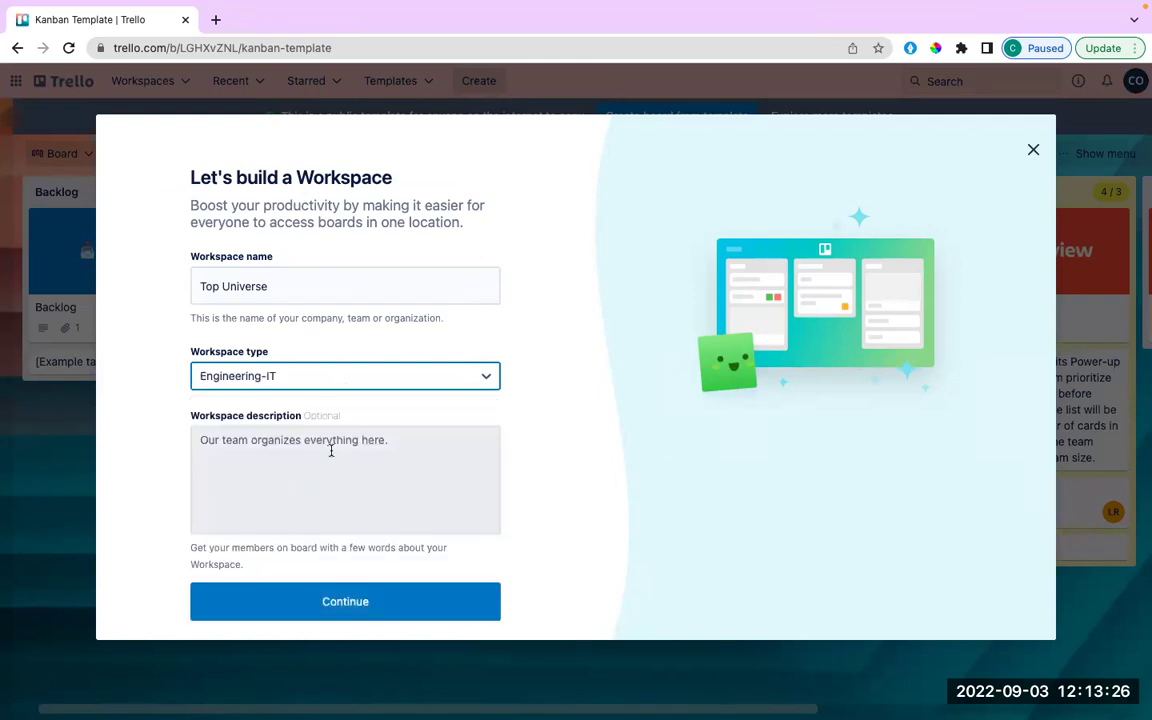
{"action": "left_click", "coordinate": [322, 446]}
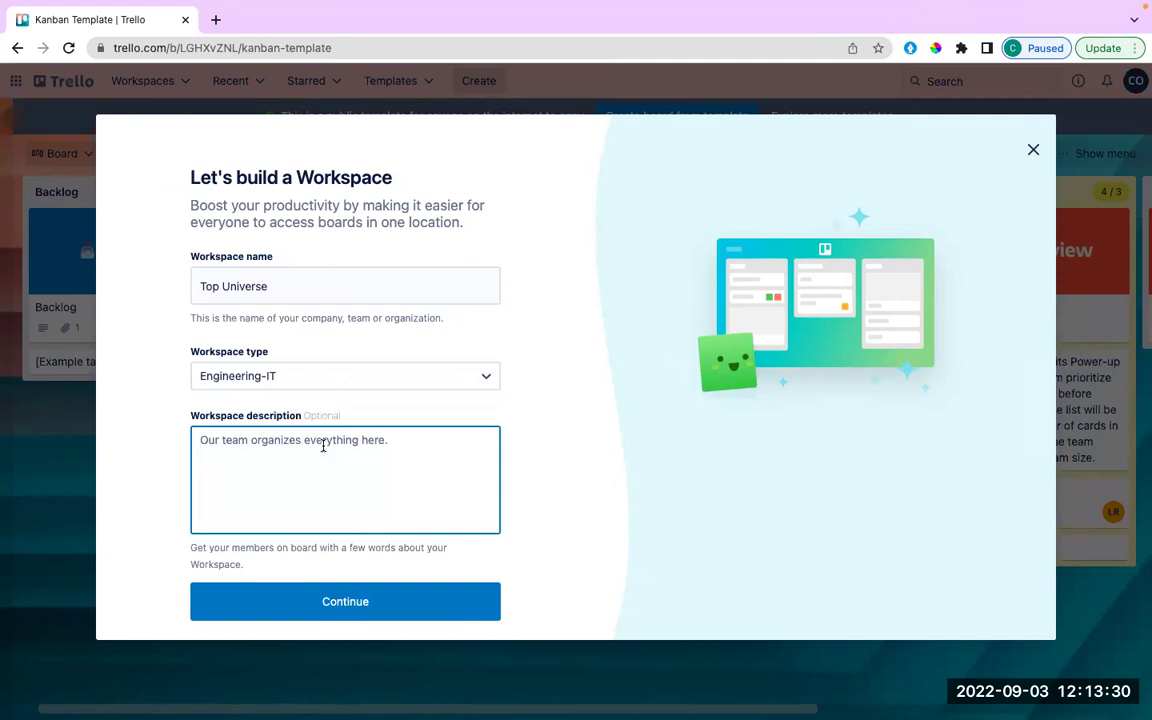
{"action": "type", "text": "A small space w"}
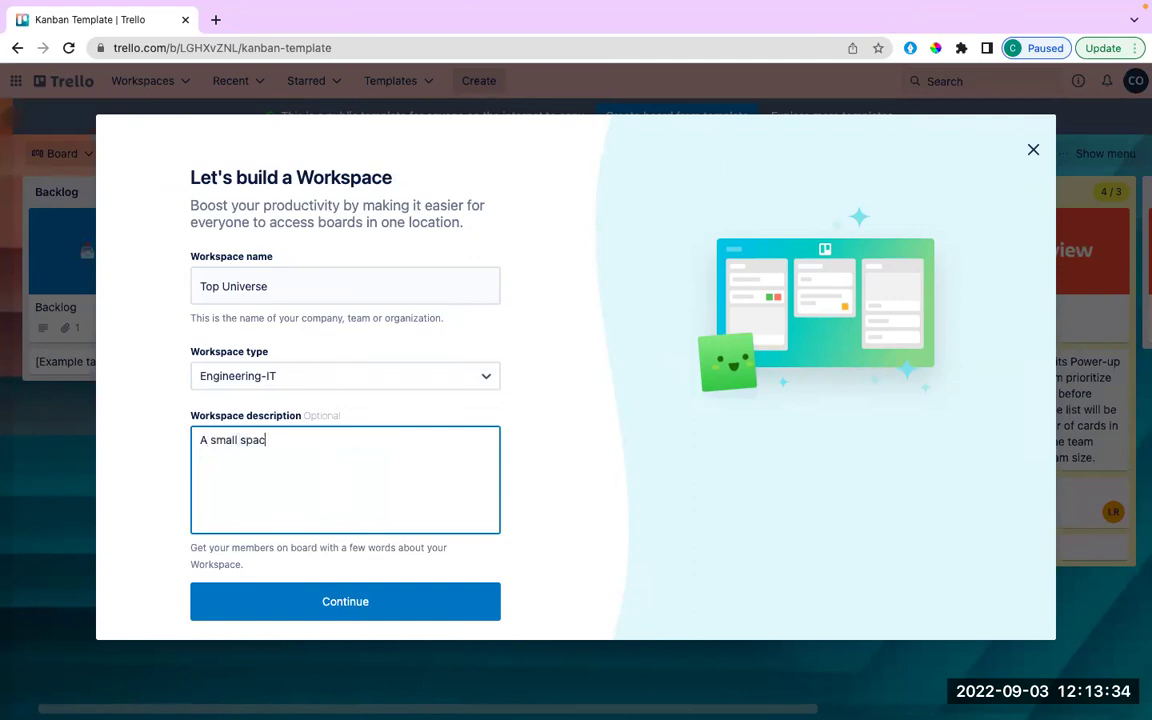
{"action": "key", "text": "BackSpace"}
{"action": "key", "text": "BackSpace"}
{"action": "type", "text": "where Einste"}
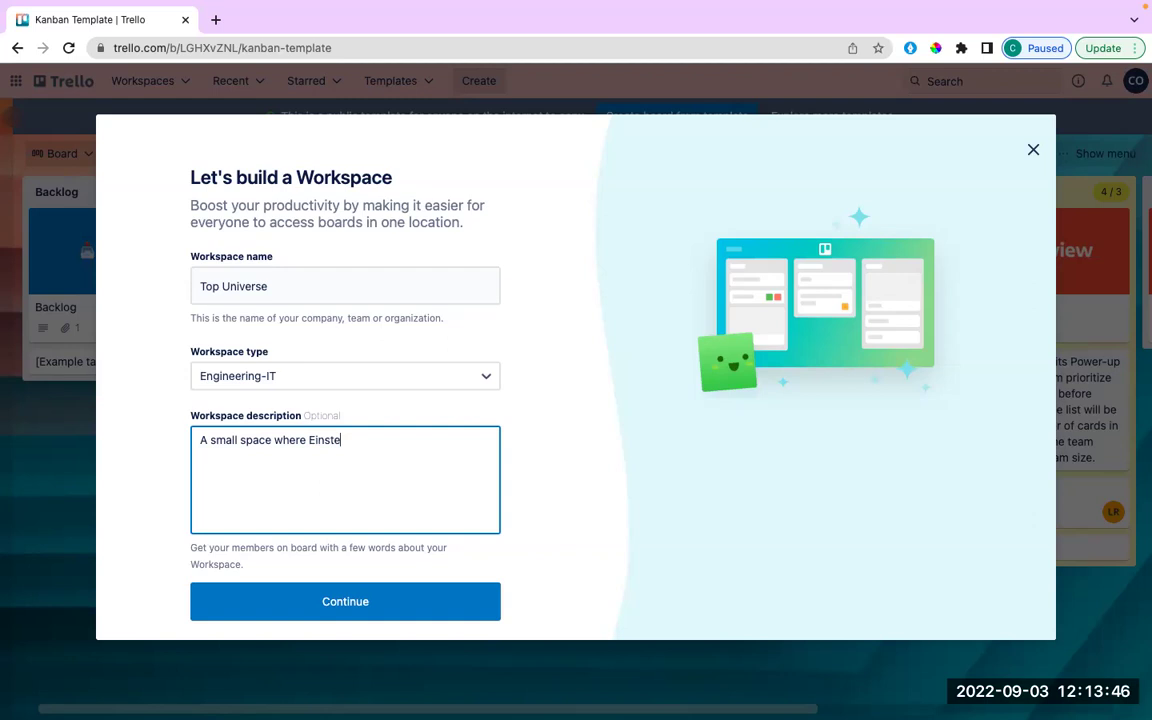
{"action": "type", "text": "in"}
{"action": "key", "text": "BackSpace"}
{"action": "type", "text": "-like people can relate"}
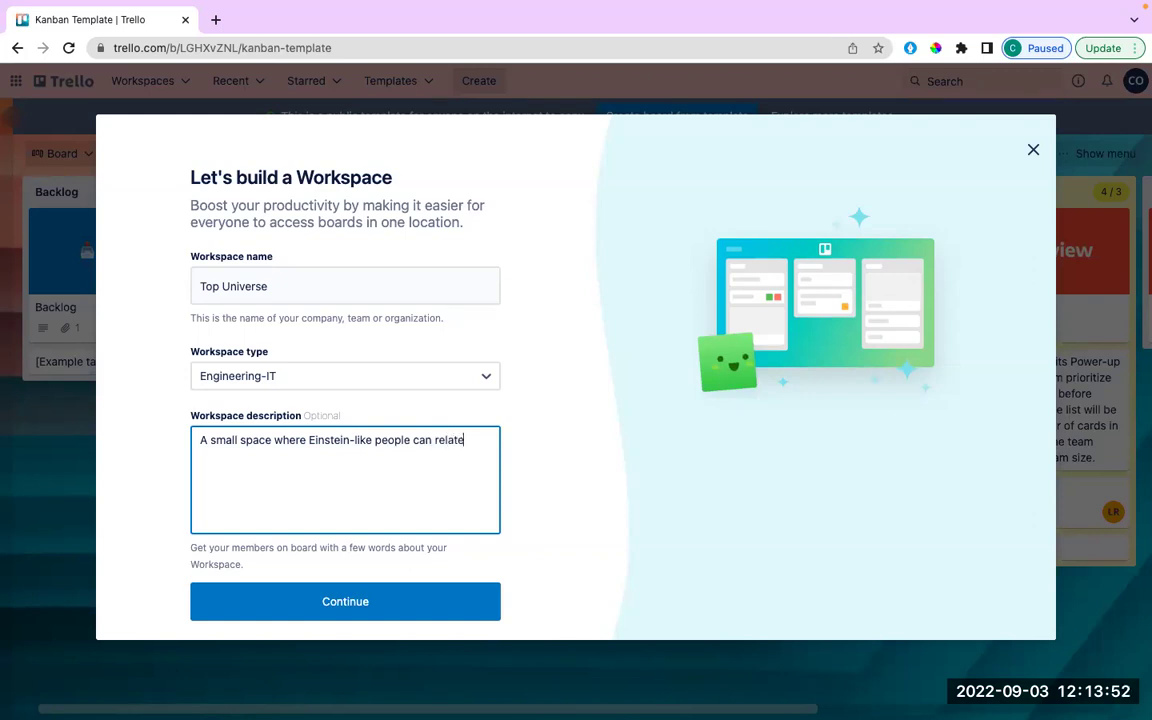
{"action": "type", "text": " and analyse progress."}
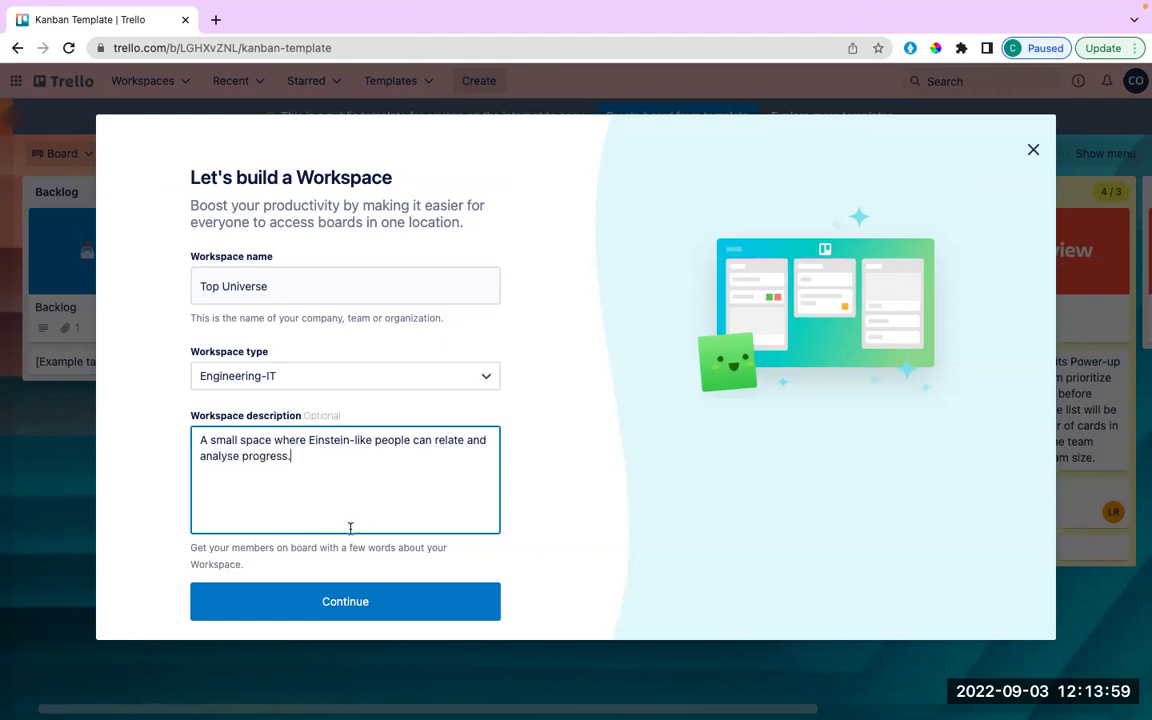
{"action": "left_click", "coordinate": [342, 600]}
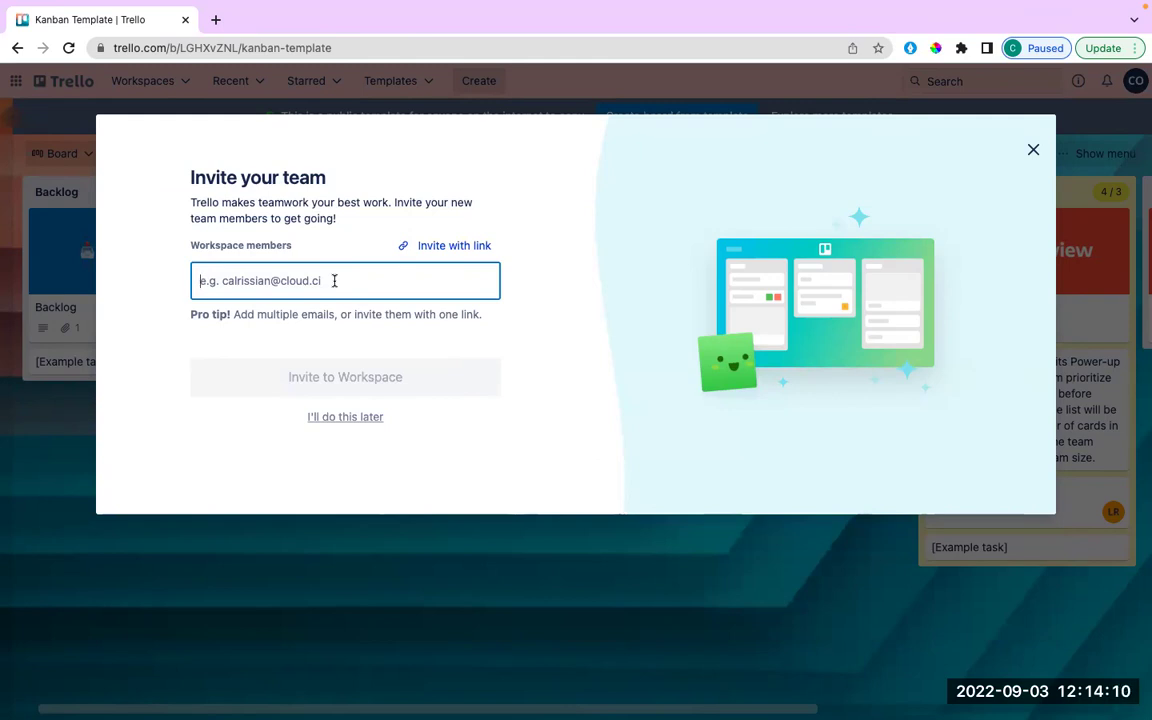
Skip inviting team members and review the new Top Universe workspace page.
{"action": "left_click", "coordinate": [345, 417]}
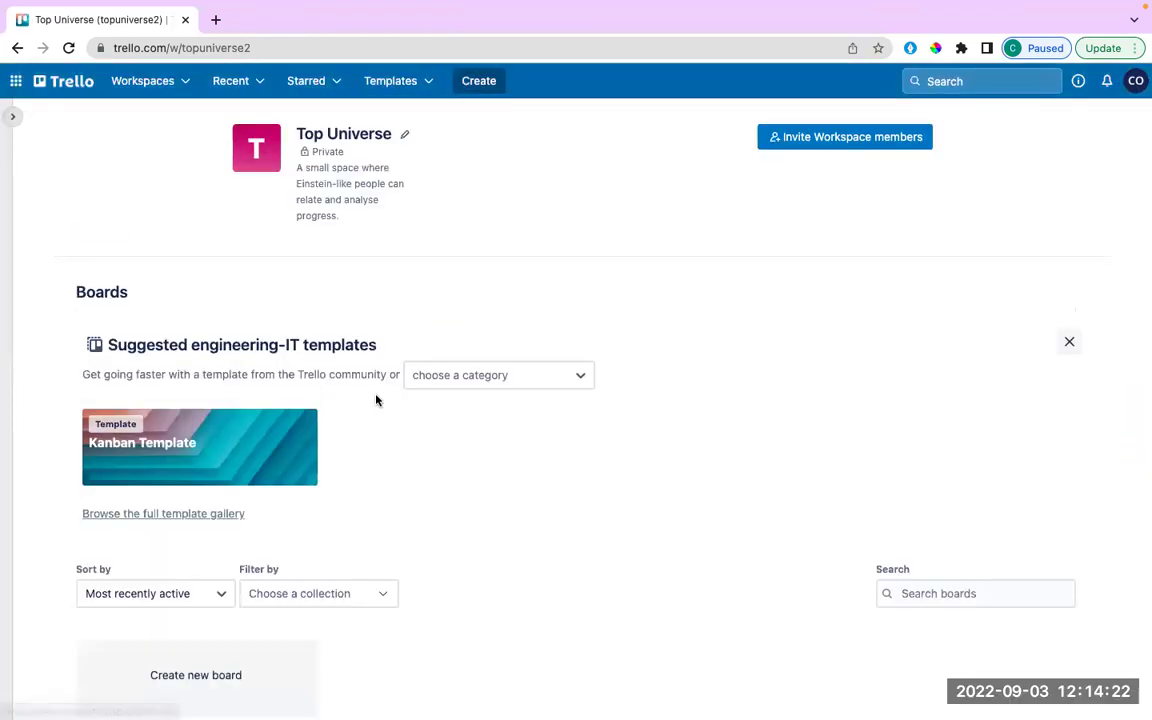
{"action": "scroll", "coordinate": [867, 315], "scroll_direction": "down", "scroll_amount": 1}
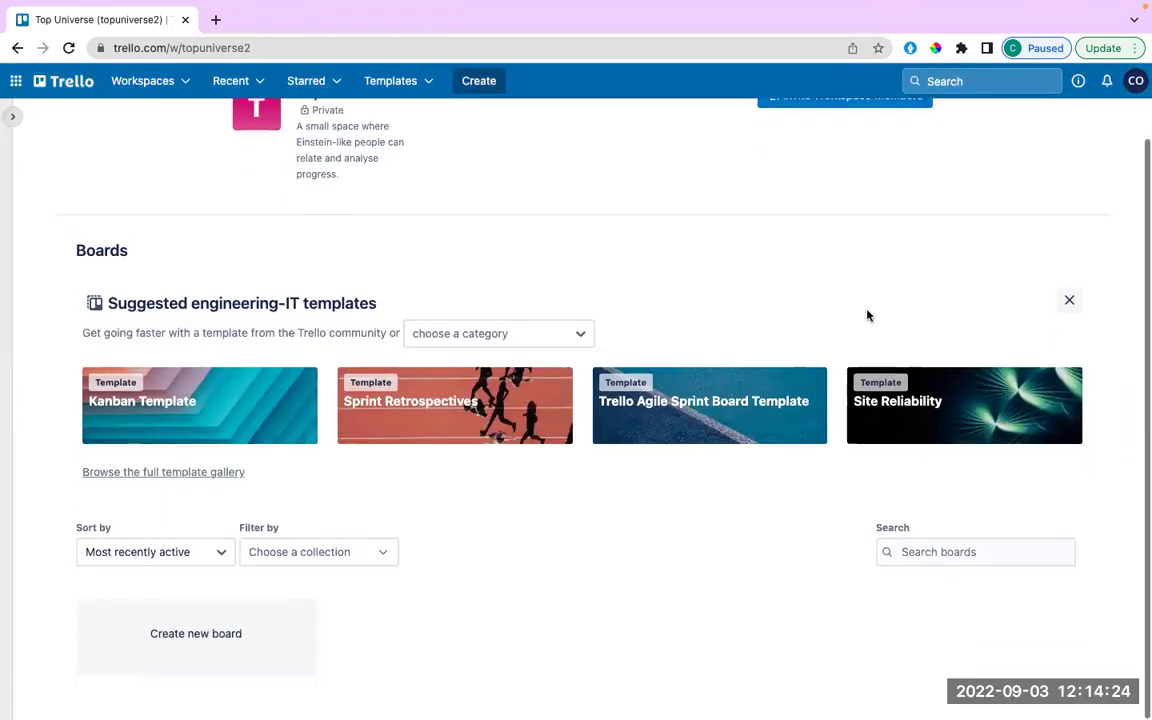
{"action": "scroll", "coordinate": [834, 389], "scroll_direction": "up", "scroll_amount": 1}
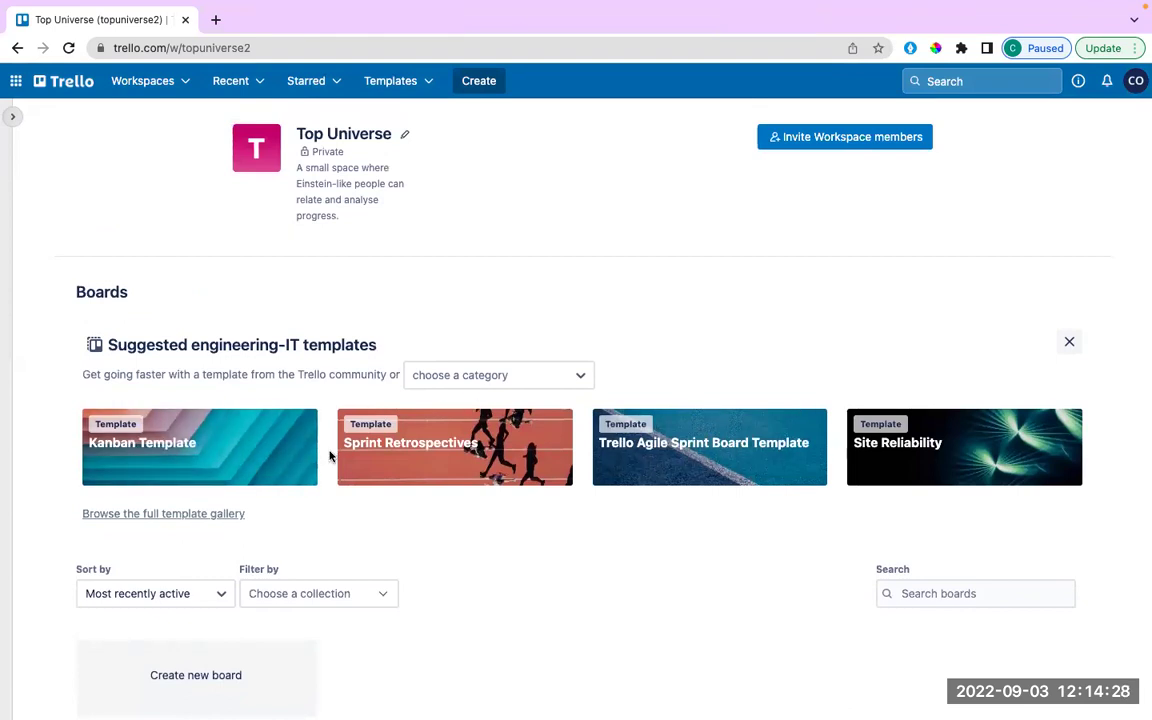
{"action": "scroll", "coordinate": [330, 456], "scroll_direction": "down", "scroll_amount": 1}
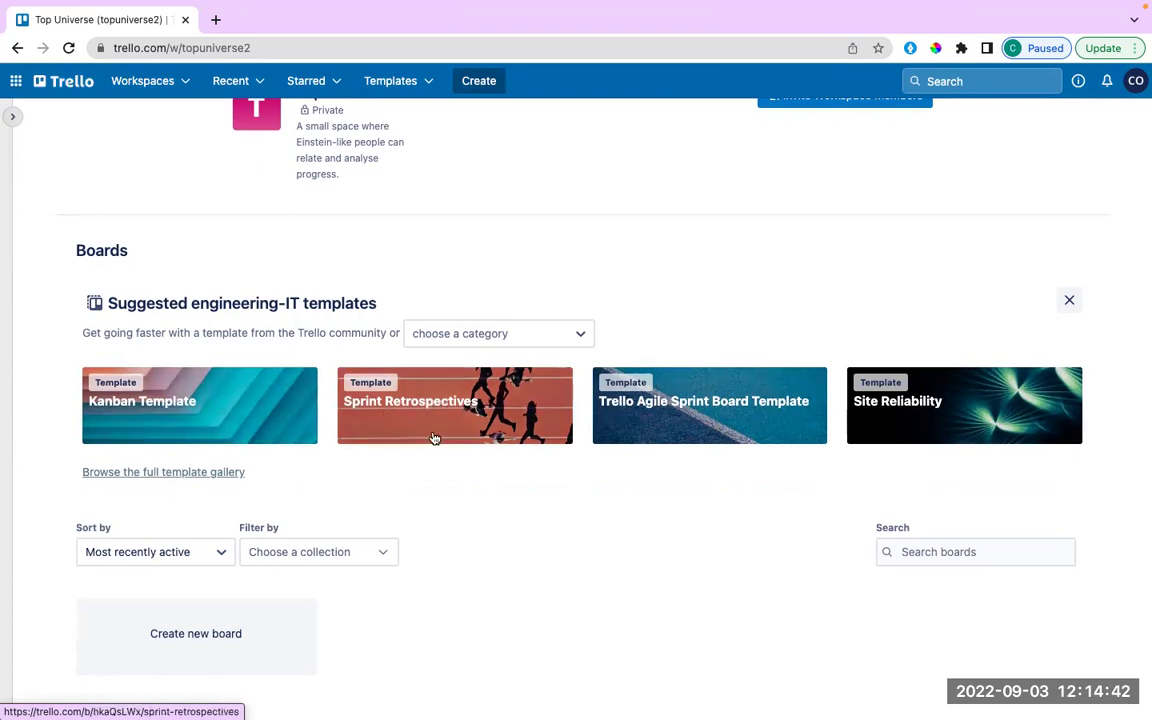
Switch the suggested templates category to Marketing.
{"action": "left_click", "coordinate": [522, 334]}
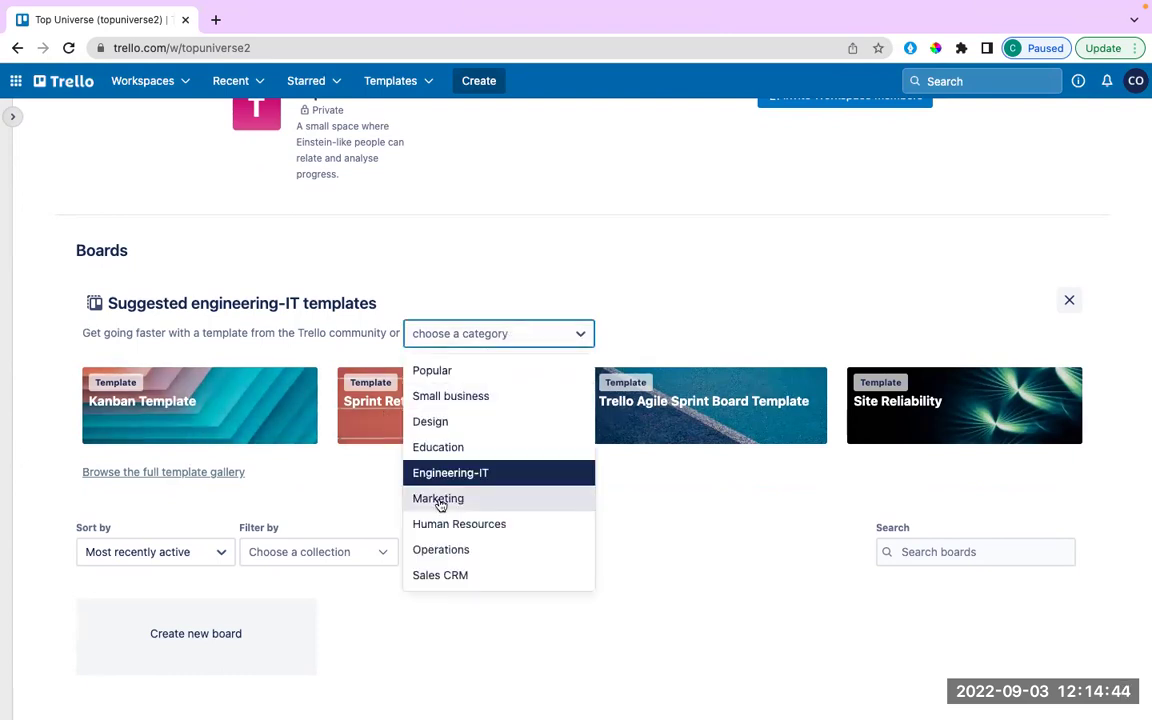
{"action": "left_click", "coordinate": [637, 322]}
{"action": "left_click", "coordinate": [555, 341]}
{"action": "left_click", "coordinate": [438, 498]}
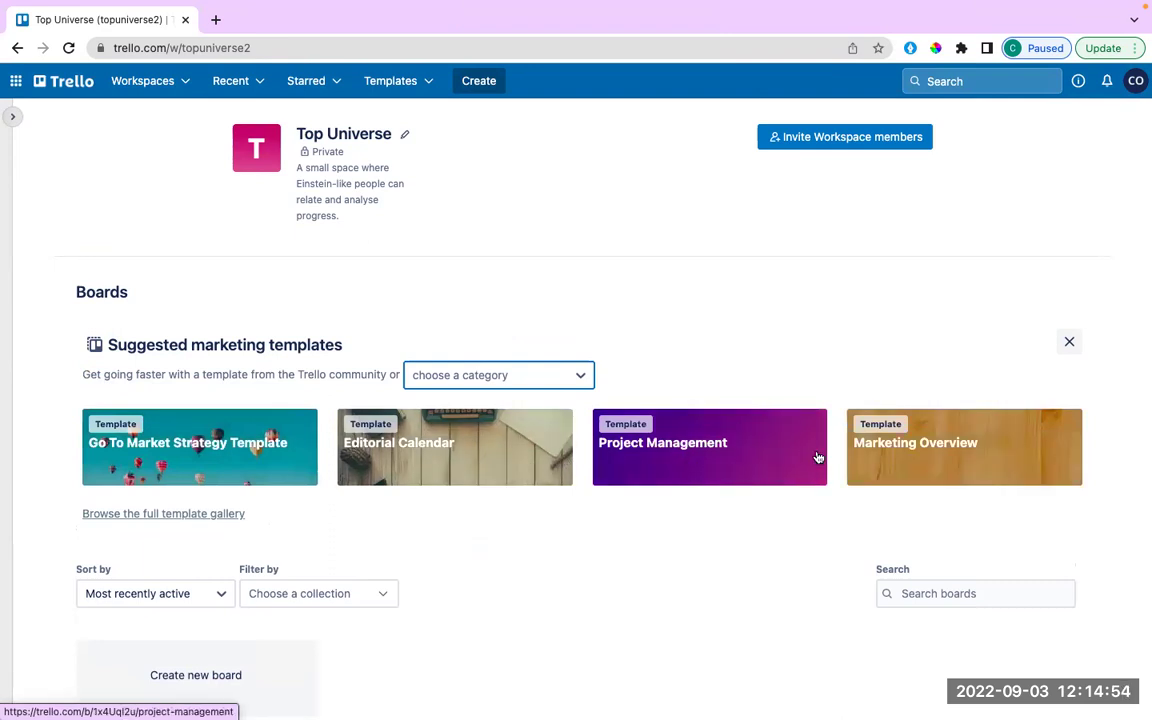
{"action": "scroll", "coordinate": [476, 428], "scroll_direction": "down", "scroll_amount": 1}
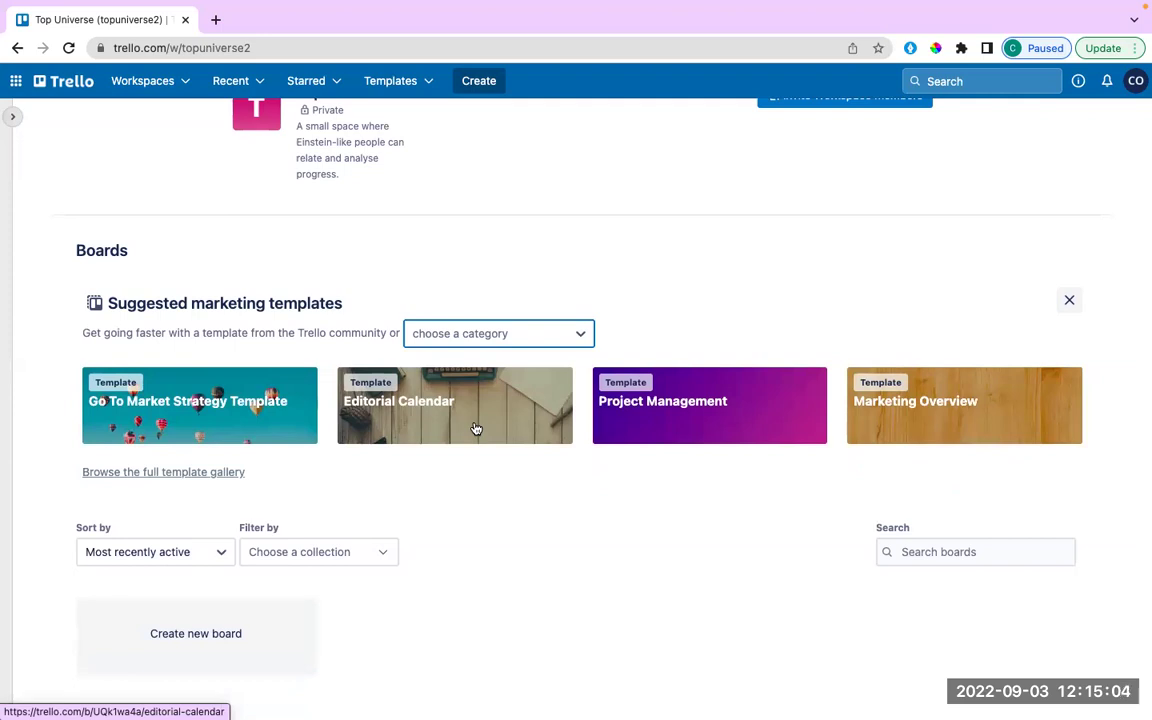
Create 'Work board' in Top Universe with the default desert rock photo background.
{"action": "left_click", "coordinate": [201, 638]}
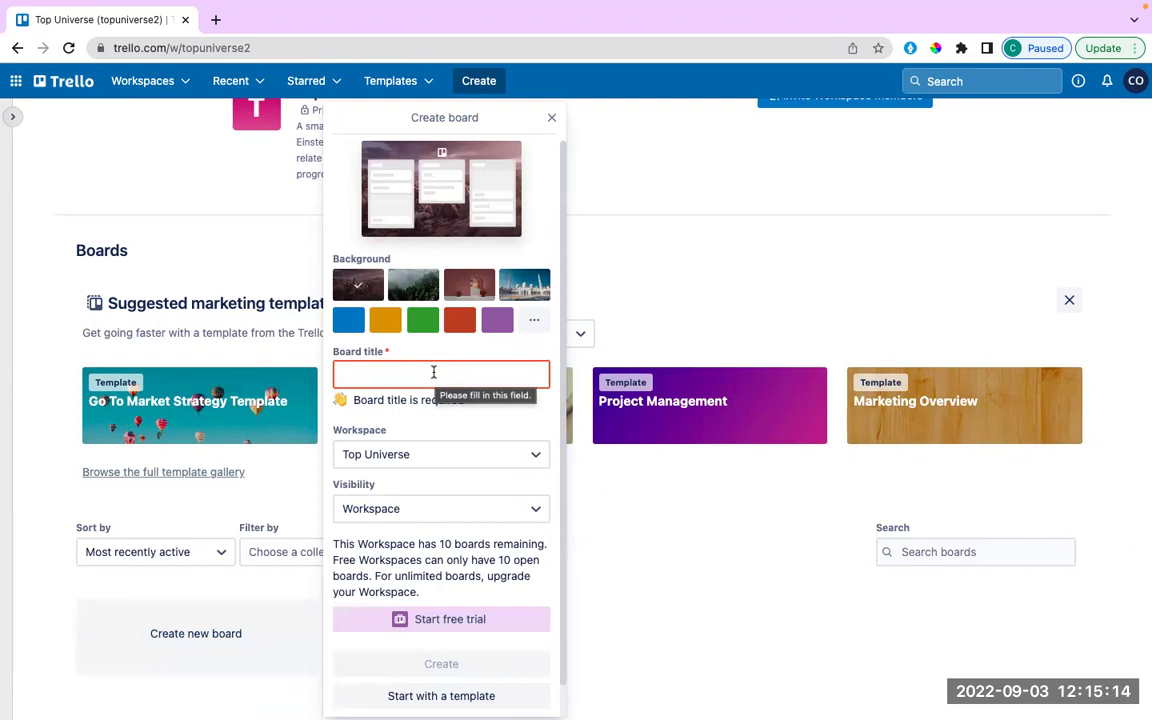
{"action": "type", "text": "Work board"}
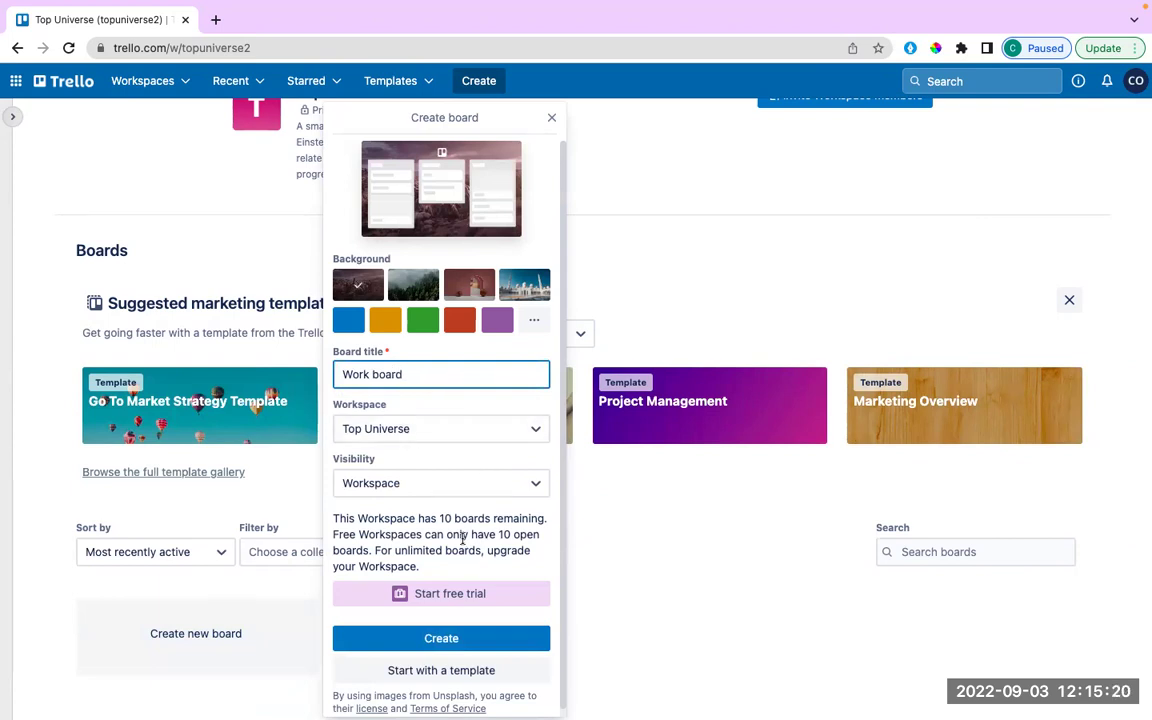
{"action": "scroll", "coordinate": [462, 540], "scroll_direction": "down", "scroll_amount": 1}
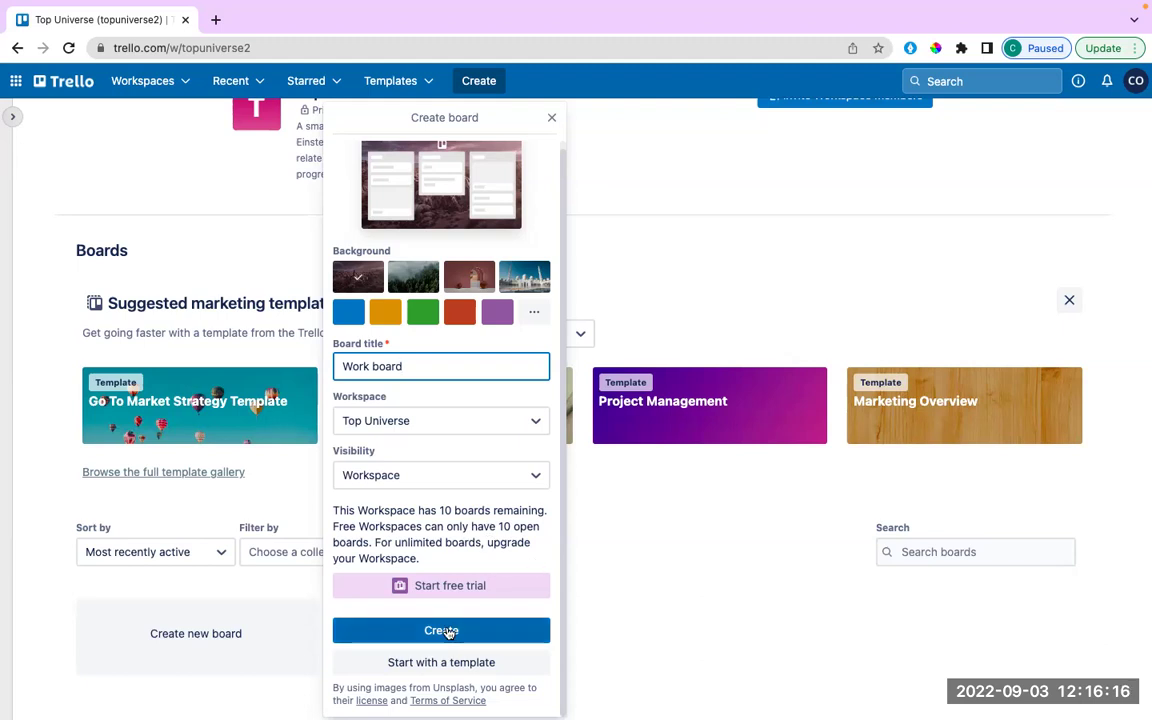
{"action": "left_click", "coordinate": [447, 632]}
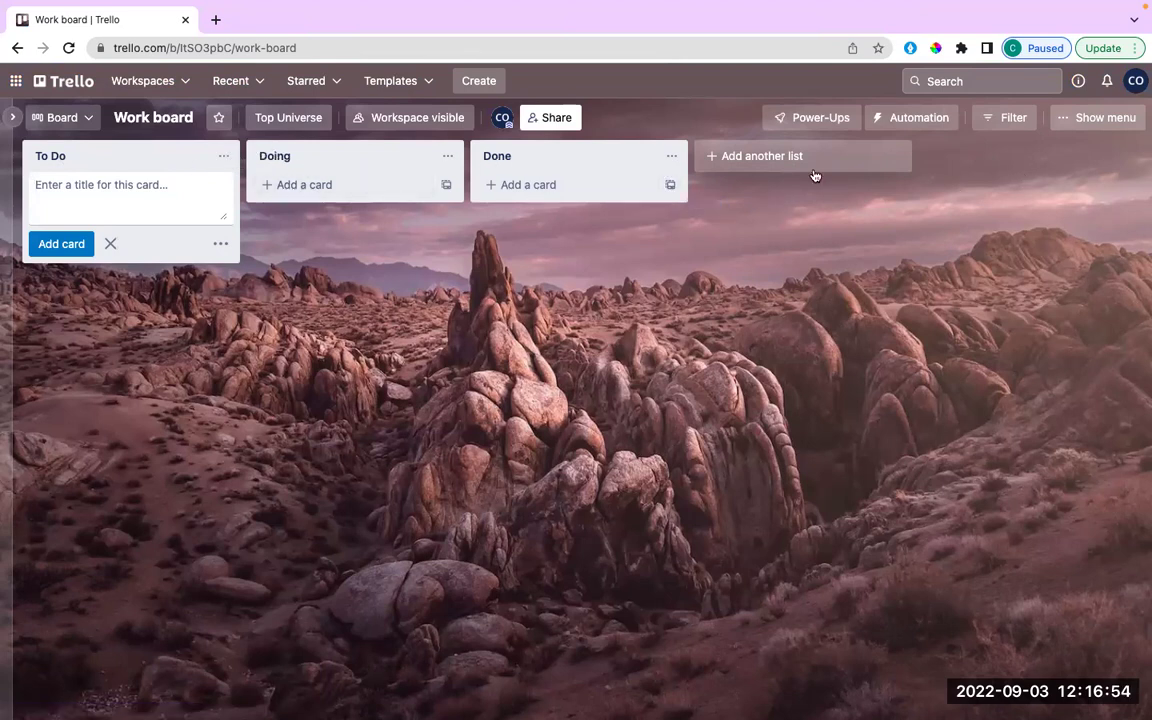
Add a 'Feedback Analysis' list after the Done list.
{"action": "left_click", "coordinate": [734, 157]}
{"action": "type", "text": "Fee"}
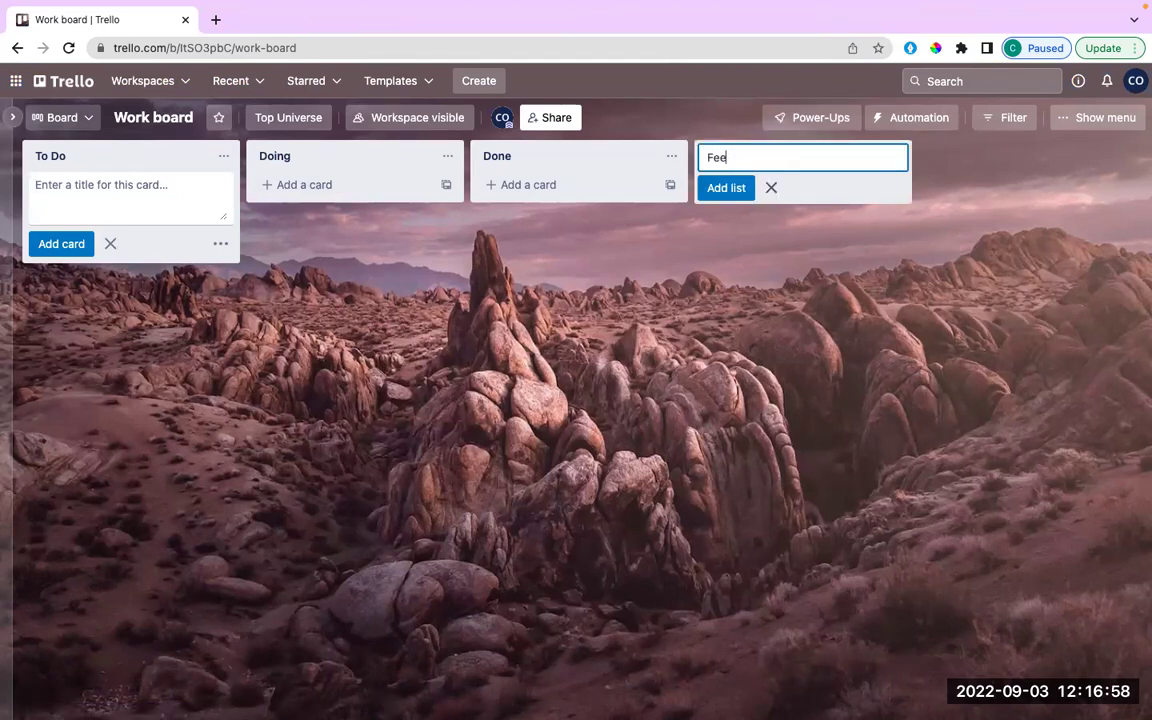
{"action": "type", "text": "dback Re"}
{"action": "key", "text": "BackSpace"}
{"action": "key", "text": "BackSpace"}
{"action": "type", "text": "Analysis"}
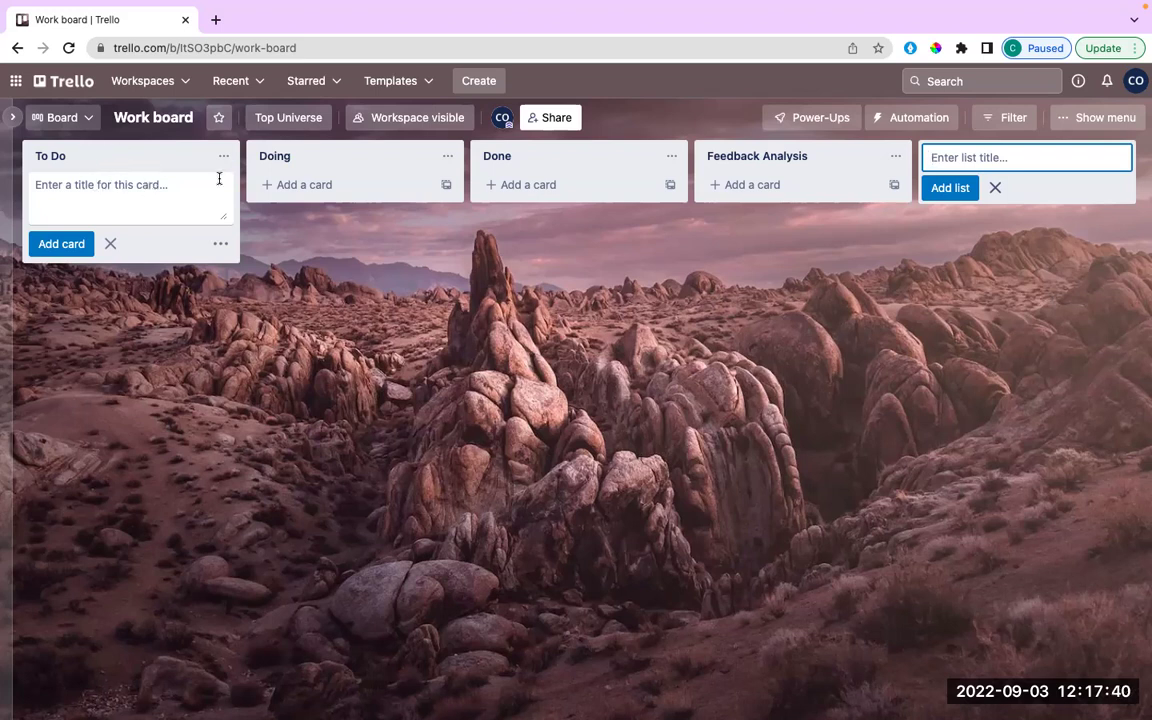
Add a 'Carry our Research' card to the To Do list.
{"action": "left_click", "coordinate": [169, 195]}
{"action": "type", "text": "Carry our"}
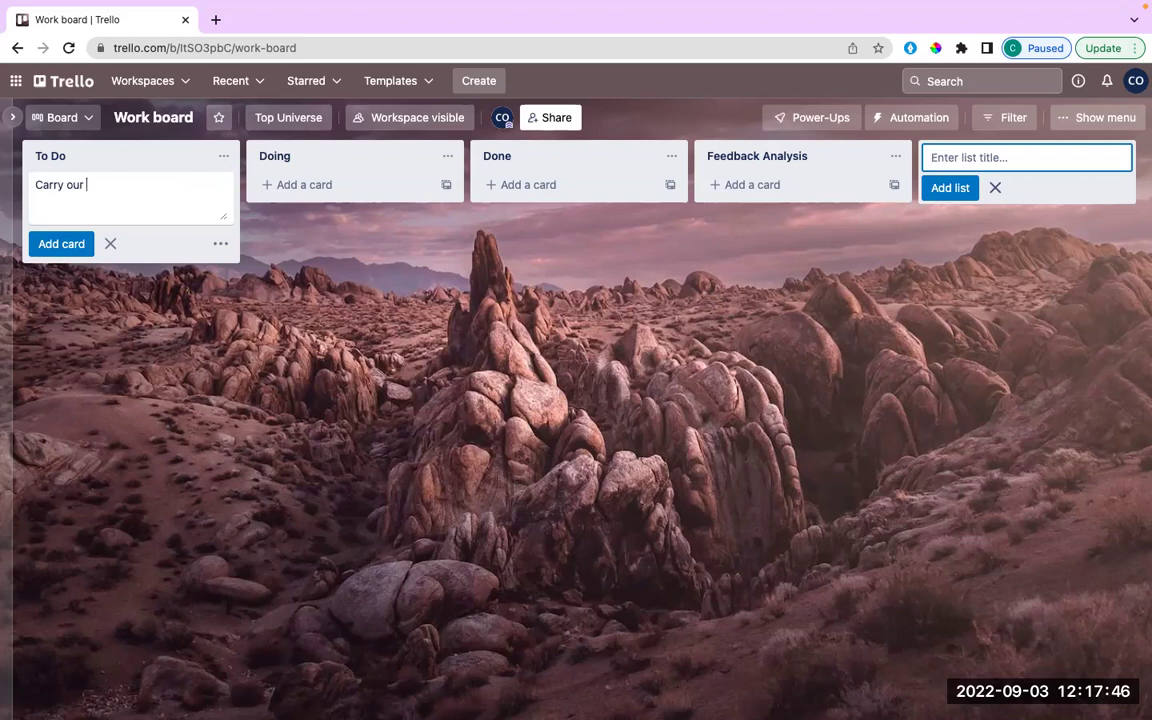
{"action": "type", "text": " Research"}
{"action": "left_click", "coordinate": [72, 244]}
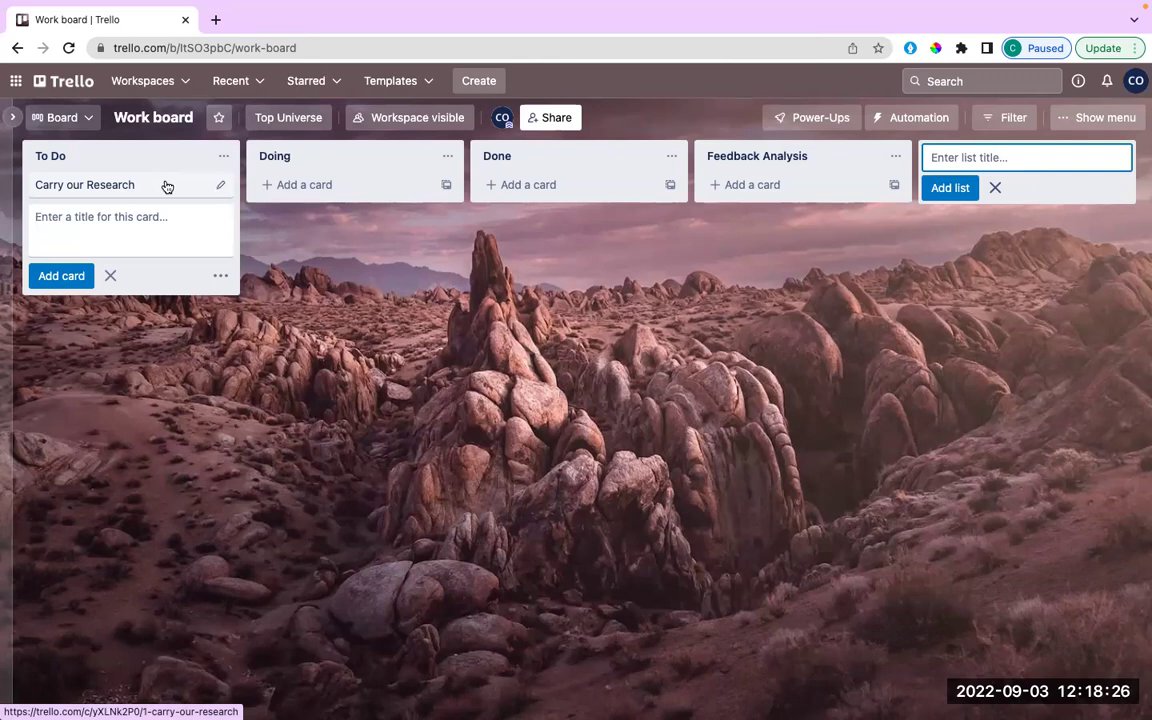
Open the Carry our Research card's details.
{"action": "left_click", "coordinate": [167, 185]}
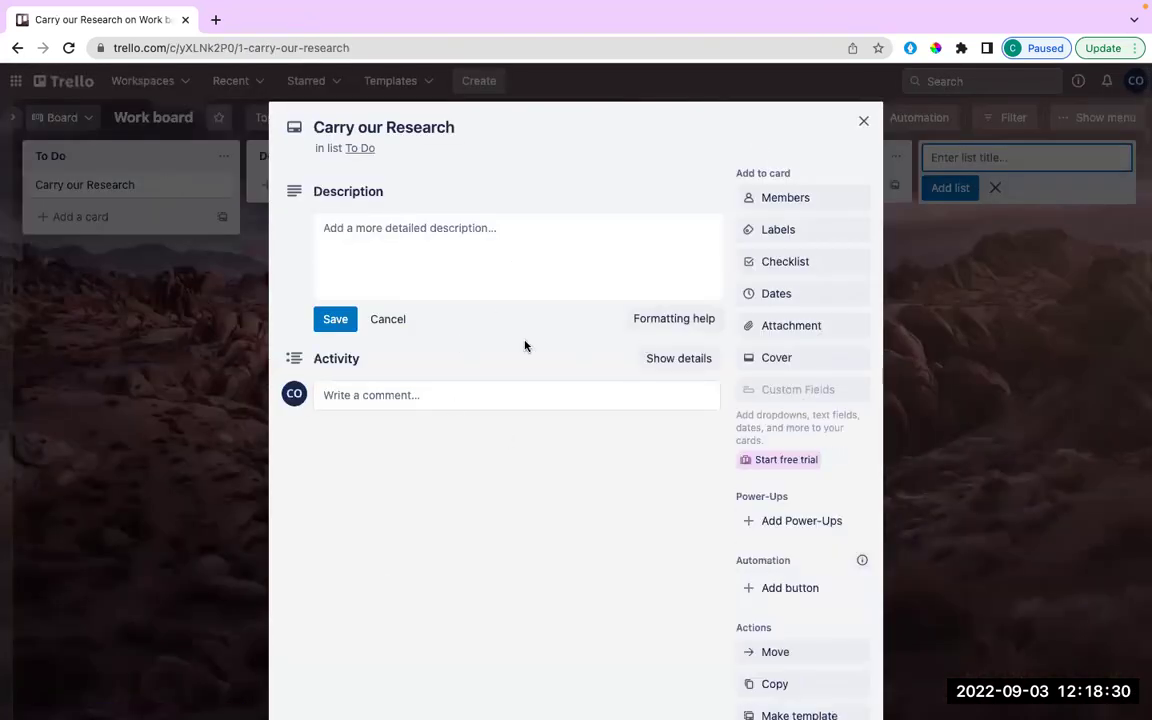
{"action": "scroll", "coordinate": [542, 531], "scroll_direction": "down", "scroll_amount": 1}
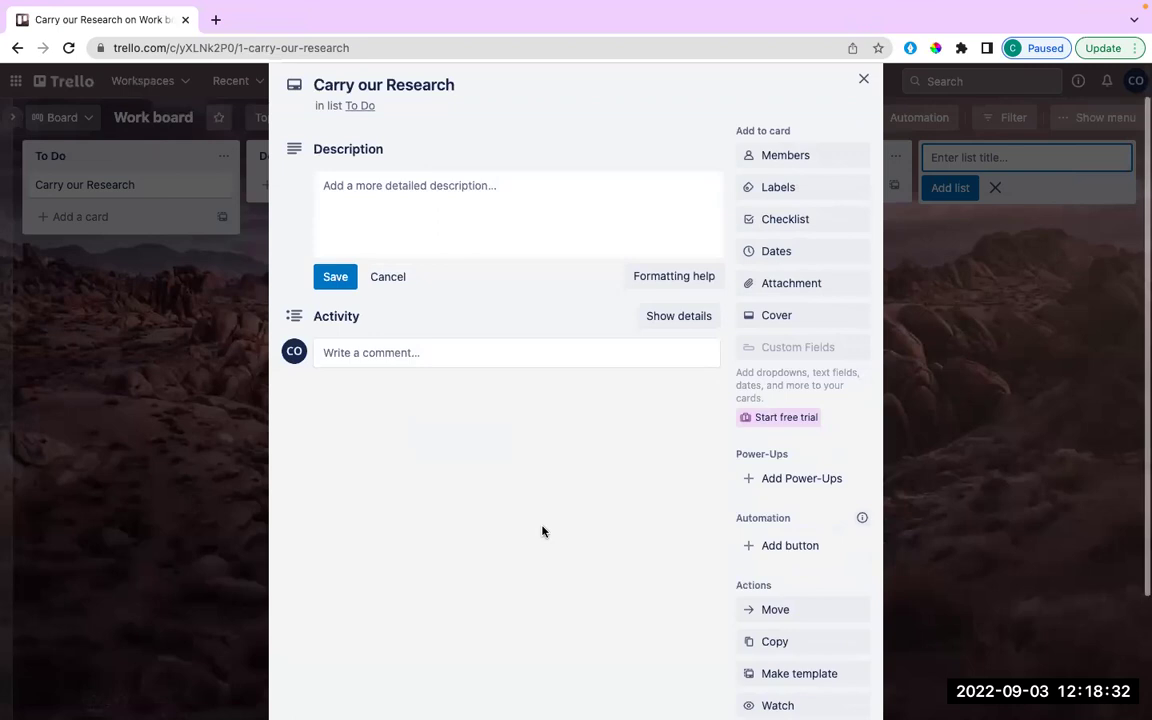
{"action": "scroll", "coordinate": [542, 531], "scroll_direction": "down", "scroll_amount": 1}
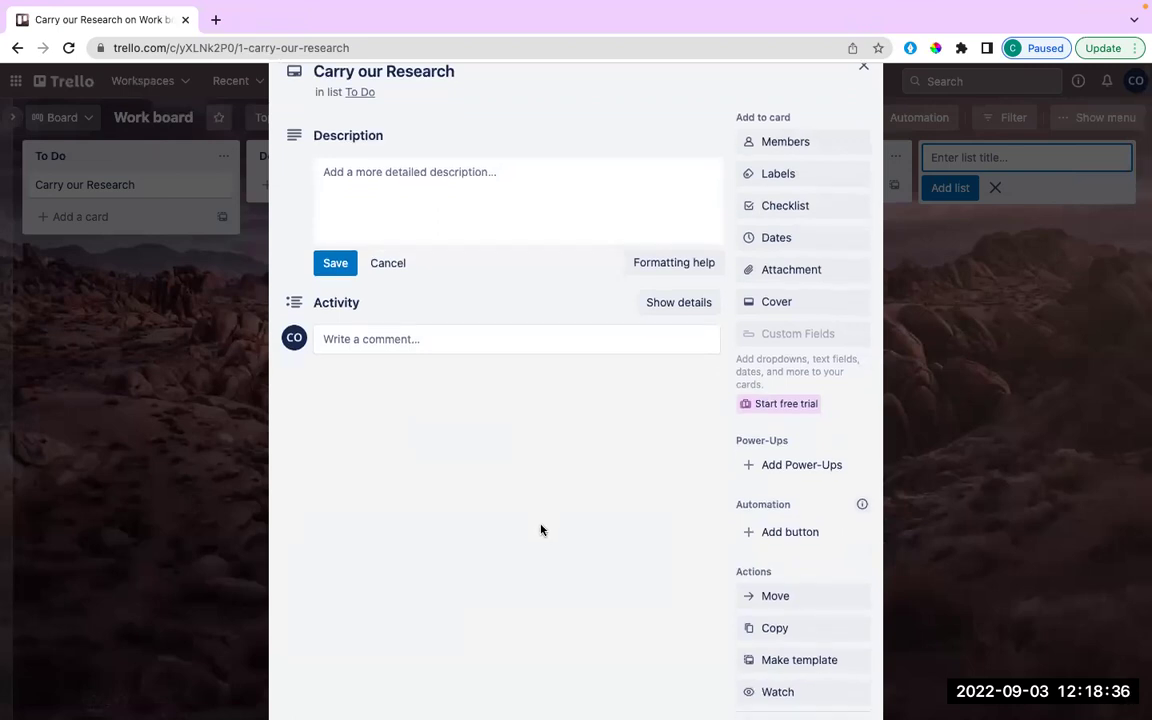
{"action": "scroll", "coordinate": [390, 317], "scroll_direction": "up", "scroll_amount": 1}
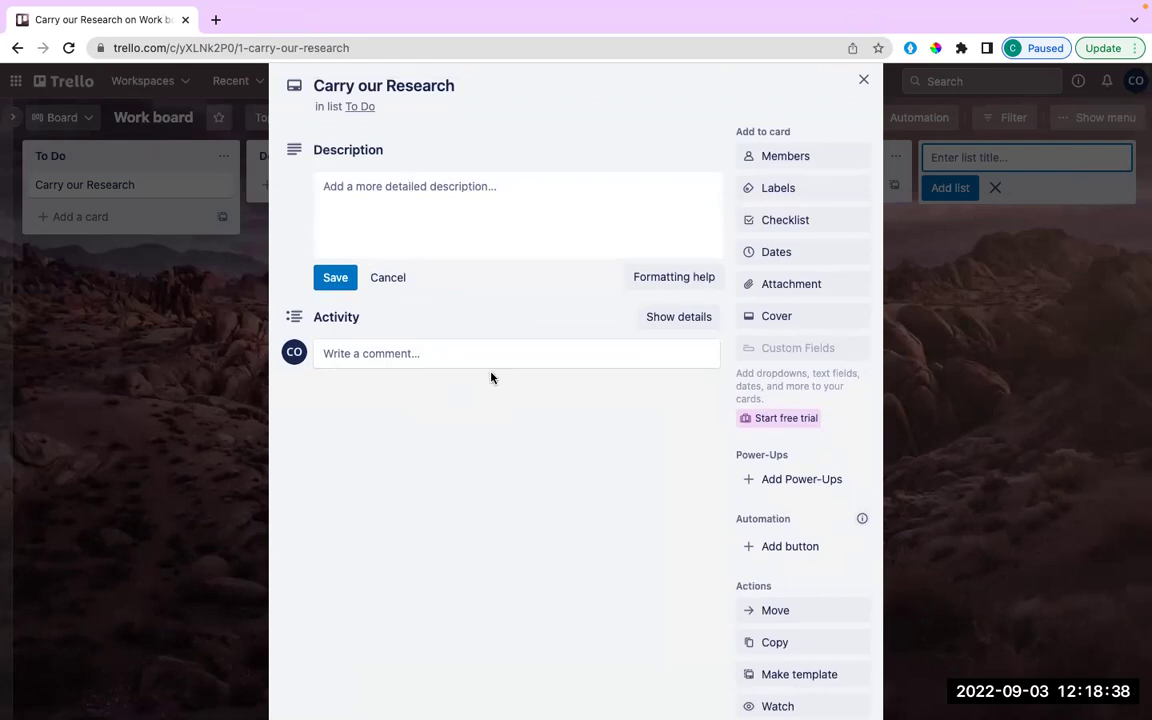
{"action": "scroll", "coordinate": [491, 375], "scroll_direction": "up", "scroll_amount": 3}
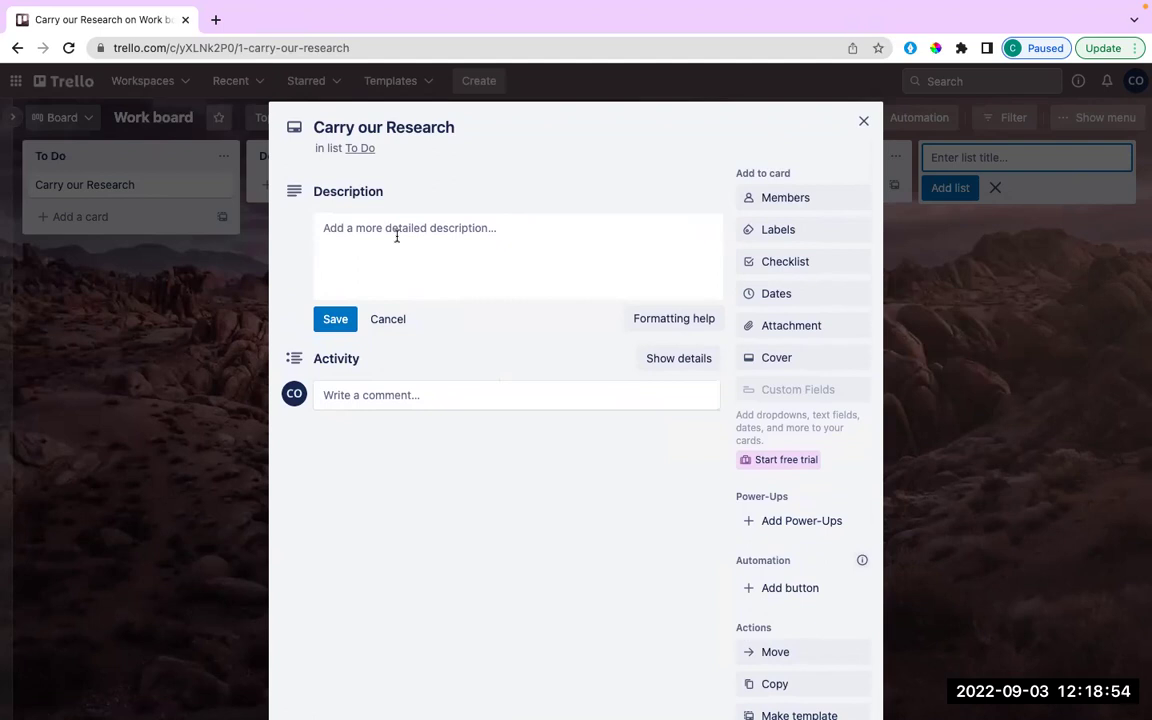
Begin the description with the lines 'build survey forms' and 'test survey forms'.
{"action": "left_click", "coordinate": [396, 236]}
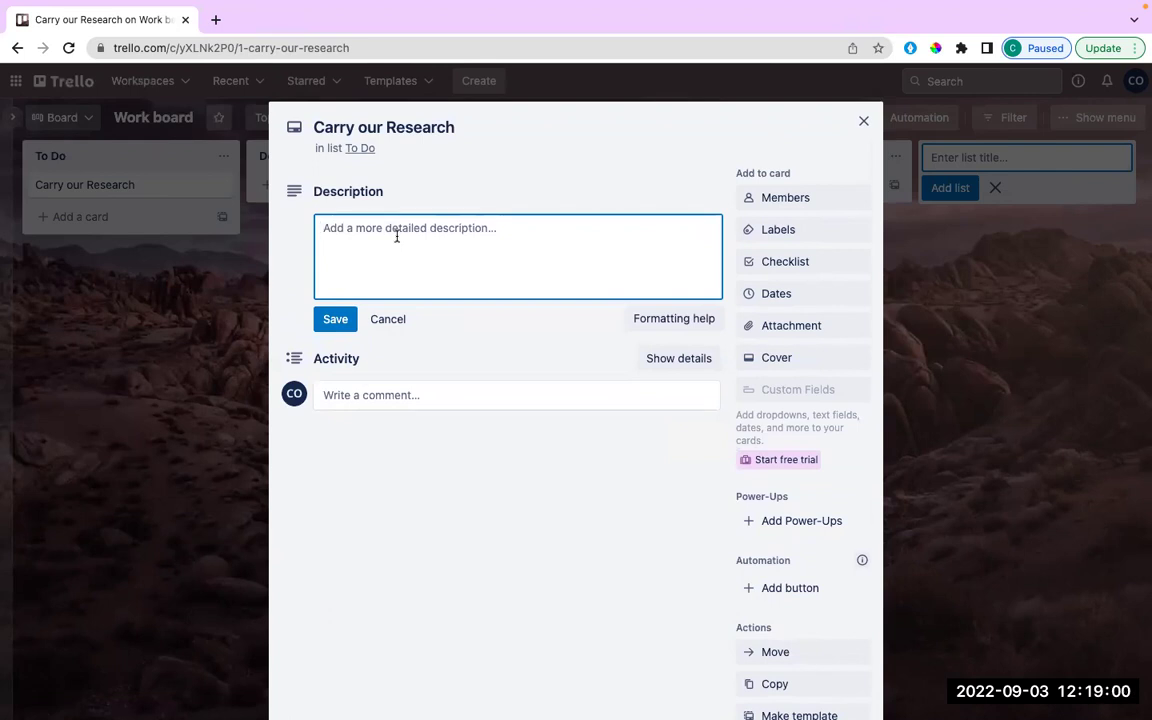
{"action": "type", "text": "b"}
{"action": "key", "text": "BackSpace"}
{"action": "type", "text": "build s"}
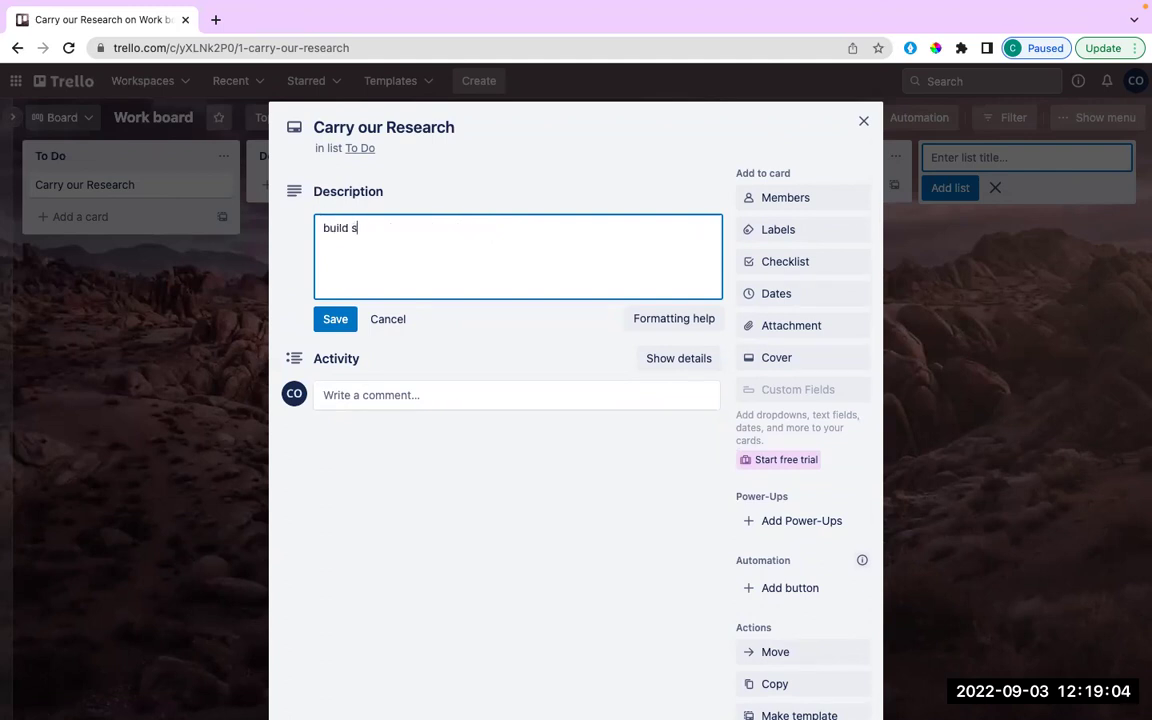
{"action": "type", "text": "urvey forms"}
{"action": "key", "text": "Return"}
{"action": "type", "text": "te"}
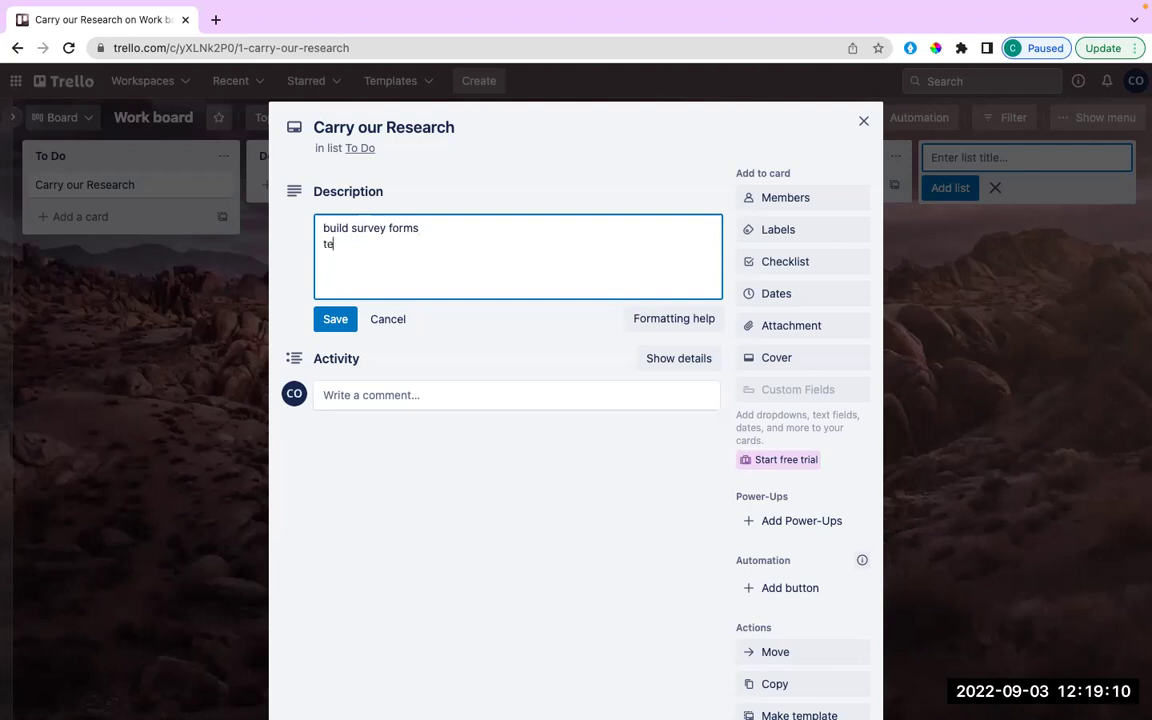
{"action": "type", "text": "st survey forms"}
Add the third line 'do a peer to peer q&a' and save the description.
{"action": "key", "text": "Return"}
{"action": "type", "text": "do a mouth E"}
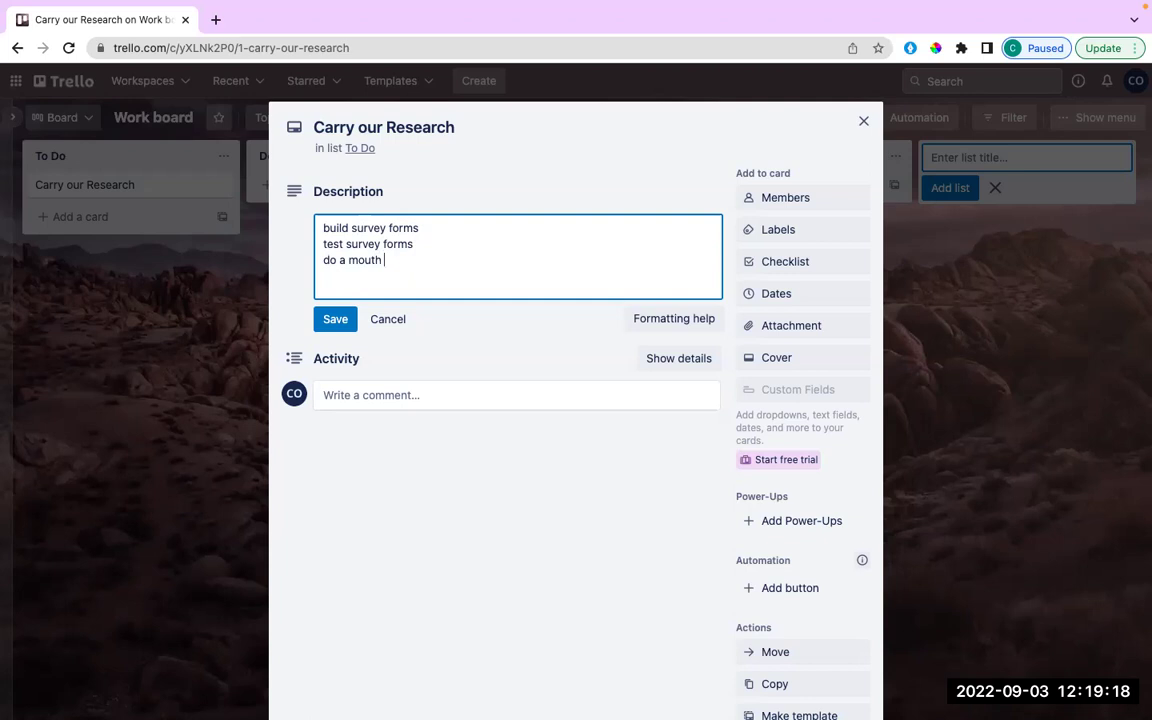
{"action": "key", "text": "BackSpace"}
{"action": "key", "text": "BackSpace"}
{"action": "key", "text": "BackSpace"}
{"action": "key", "text": "BackSpace"}
{"action": "key", "text": "BackSpace"}
{"action": "key", "text": "BackSpace"}
{"action": "key", "text": "BackSpace"}
{"action": "type", "text": "peer to perr"}
{"action": "key", "text": "BackSpace"}
{"action": "key", "text": "BackSpace"}
{"action": "type", "text": "er q&A"}
{"action": "key", "text": "BackSpace"}
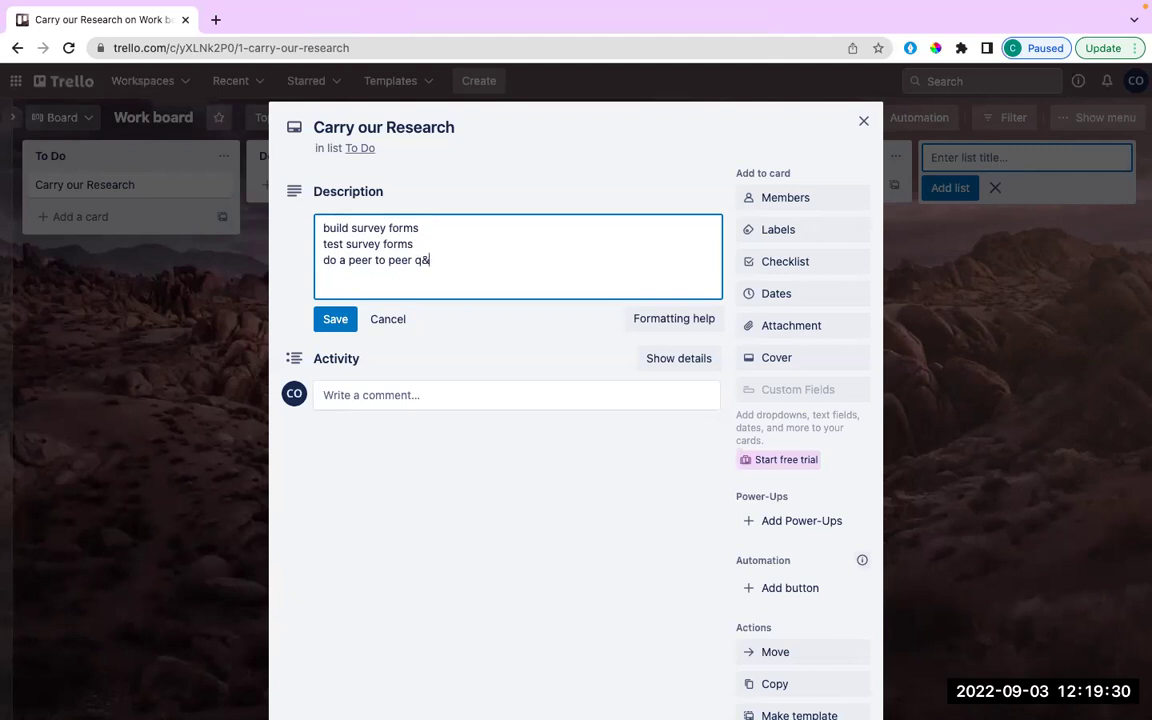
{"action": "type", "text": "a"}
{"action": "key", "text": "Up"}
{"action": "key", "text": "Up"}
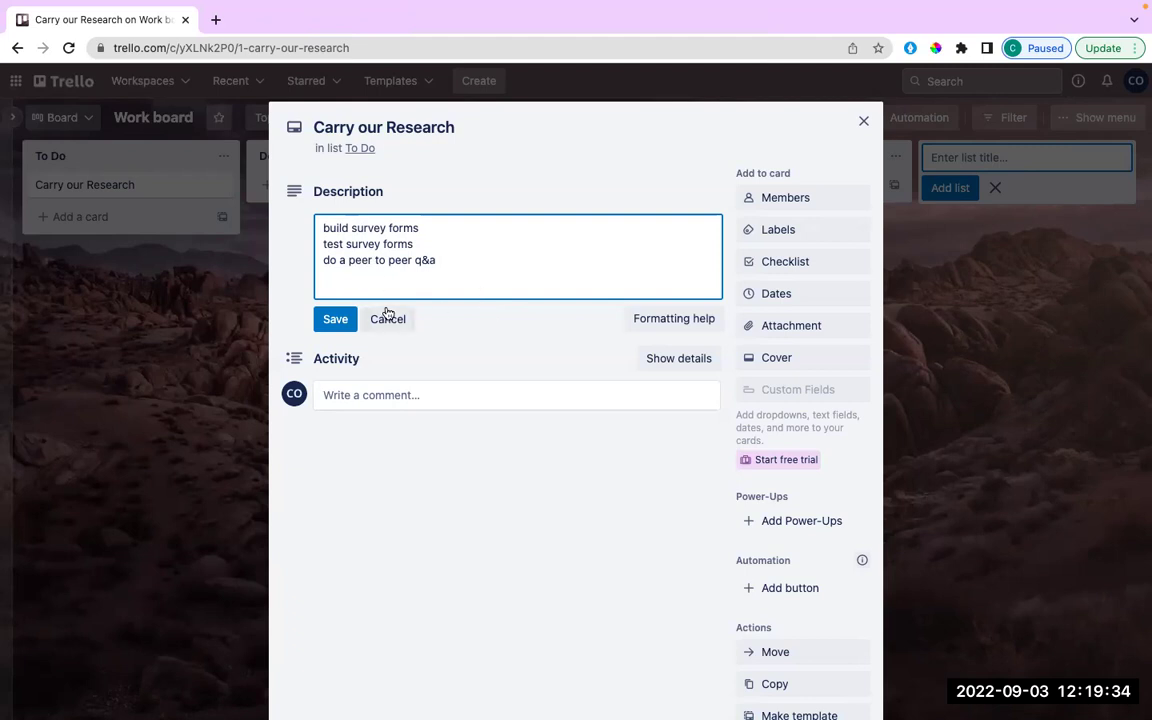
{"action": "left_click", "coordinate": [424, 281]}
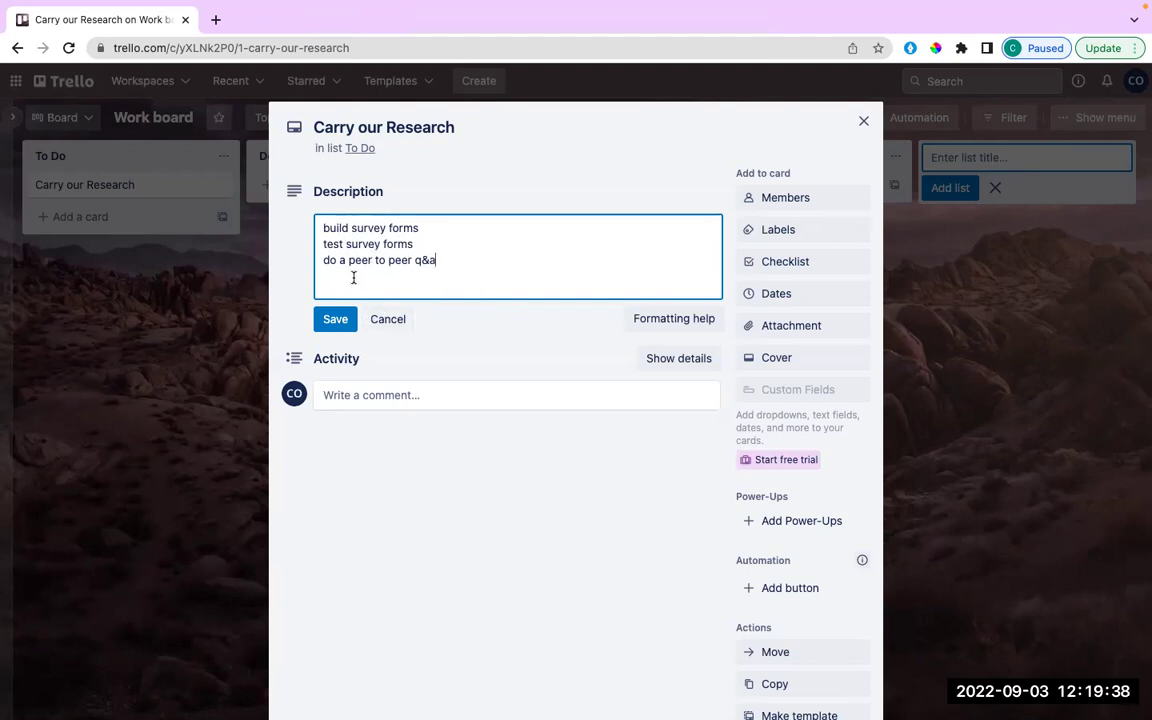
{"action": "left_click", "coordinate": [336, 321]}
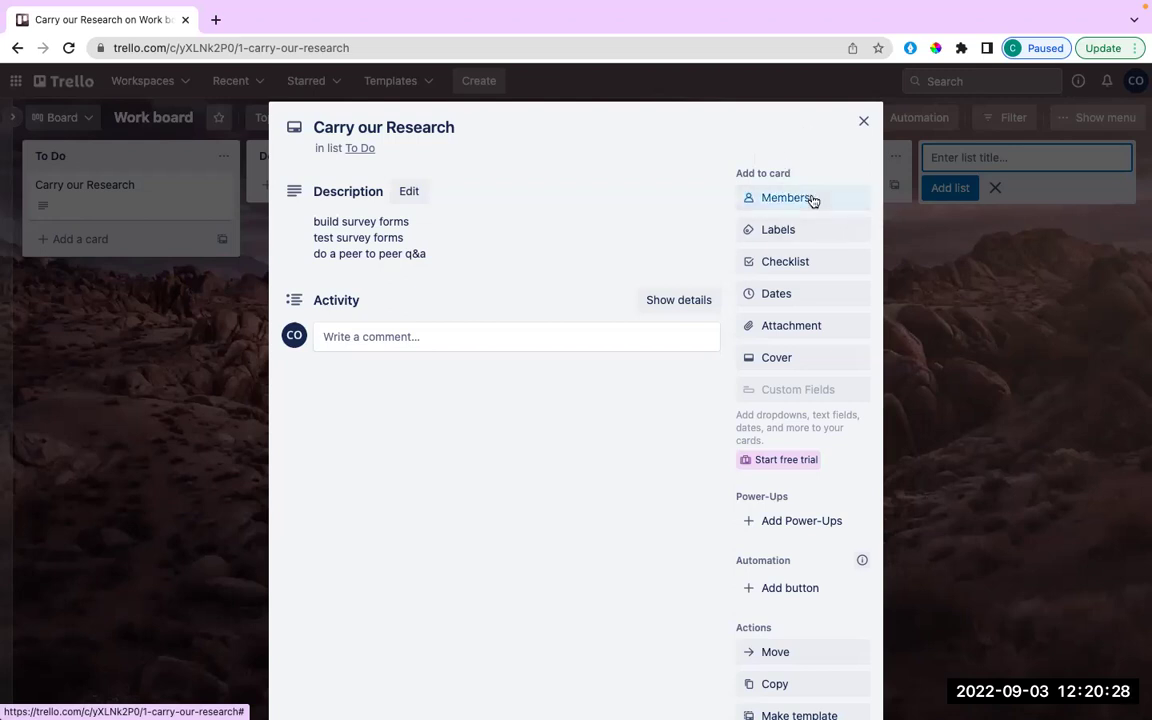
Check the card's Members list and close it without adding anyone.
{"action": "left_click", "coordinate": [812, 199]}
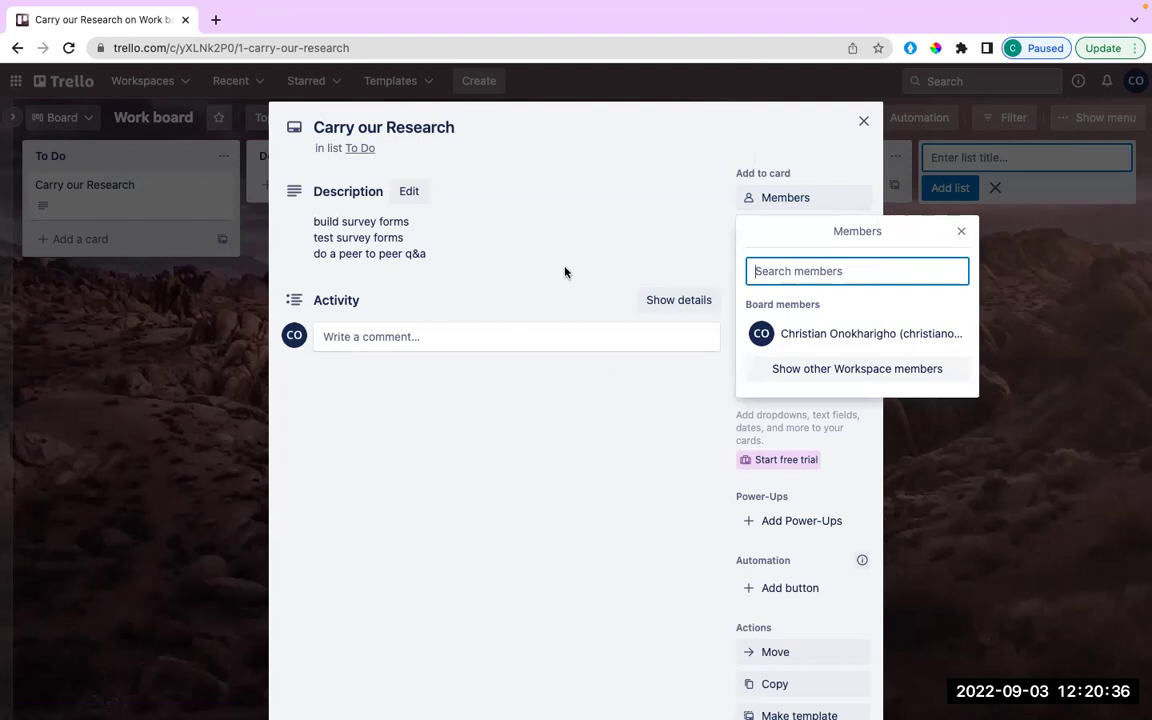
{"action": "left_click", "coordinate": [961, 232]}
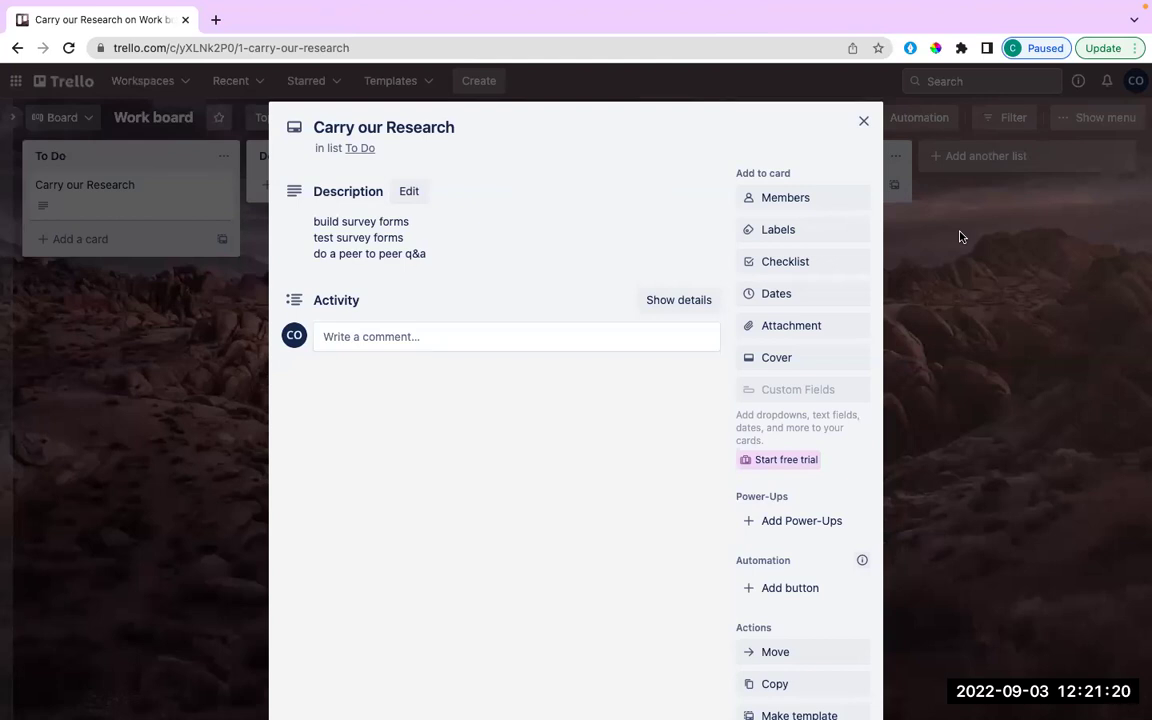
Create a green 'Done' label on the card.
{"action": "left_click", "coordinate": [799, 232]}
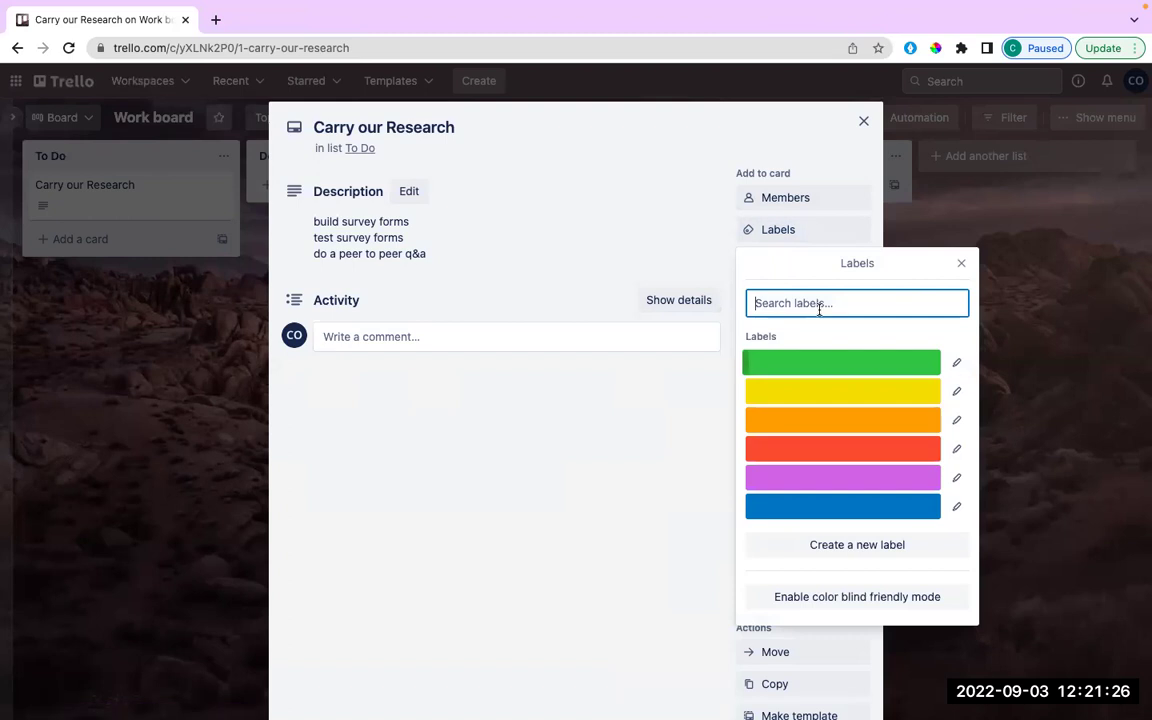
{"action": "left_click", "coordinate": [871, 548]}
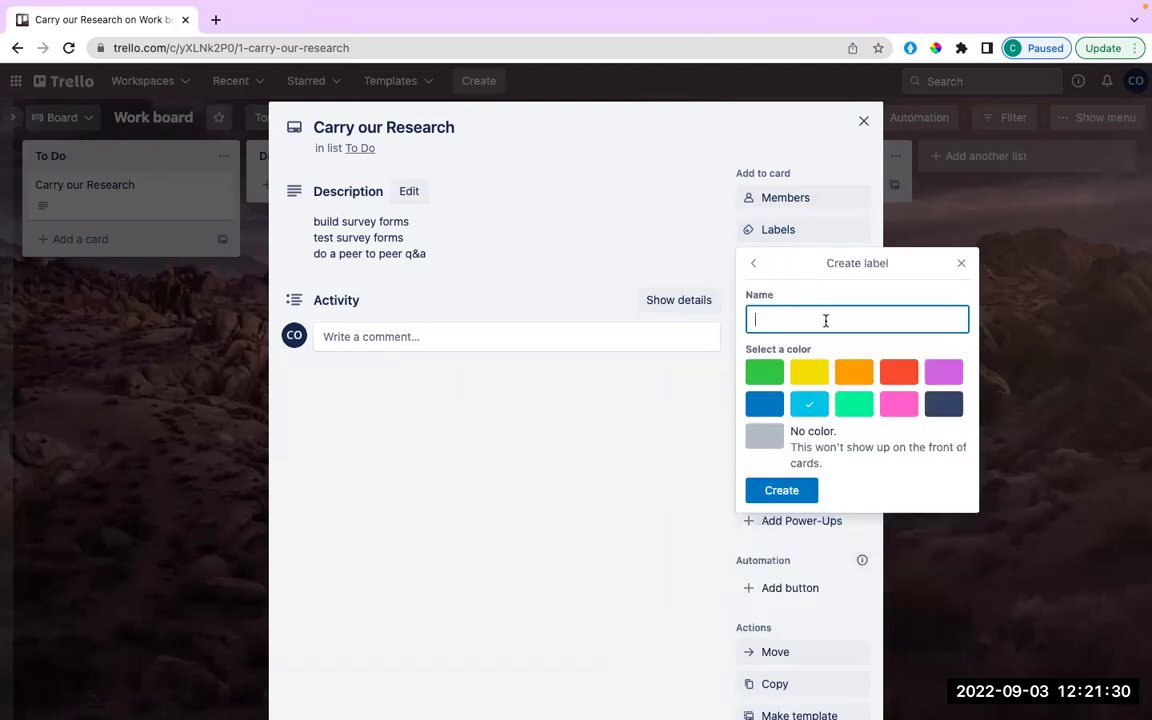
{"action": "type", "text": "Done"}
{"action": "left_click", "coordinate": [764, 372]}
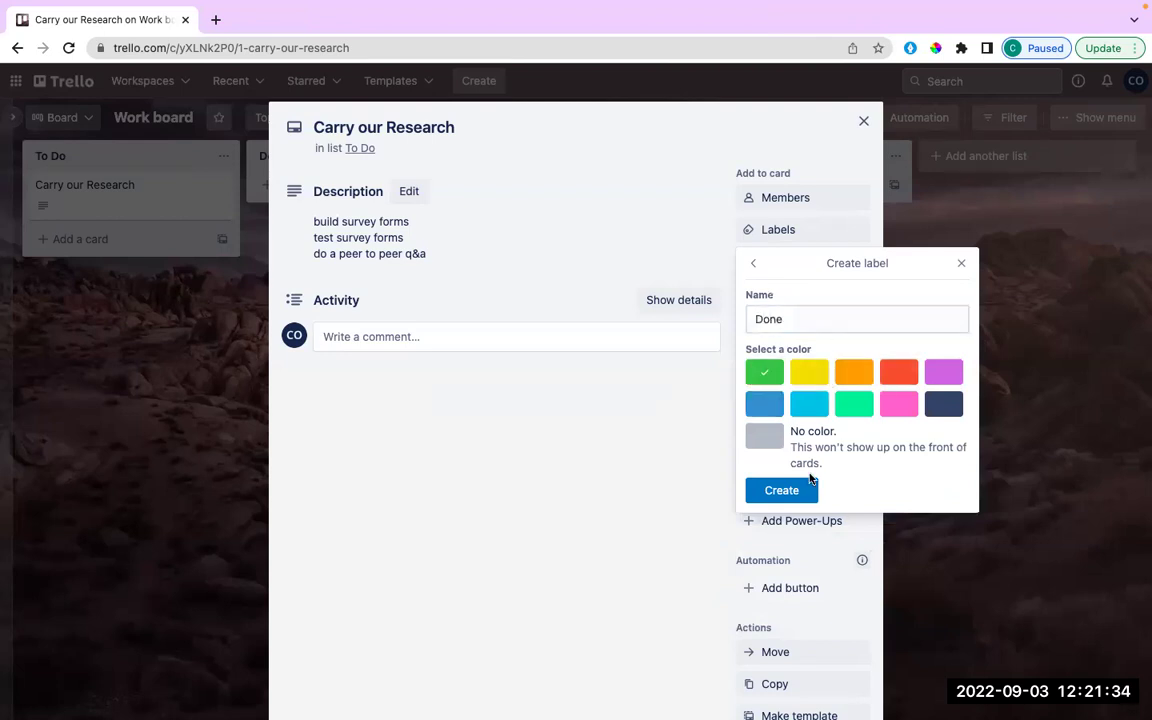
{"action": "left_click", "coordinate": [782, 491]}
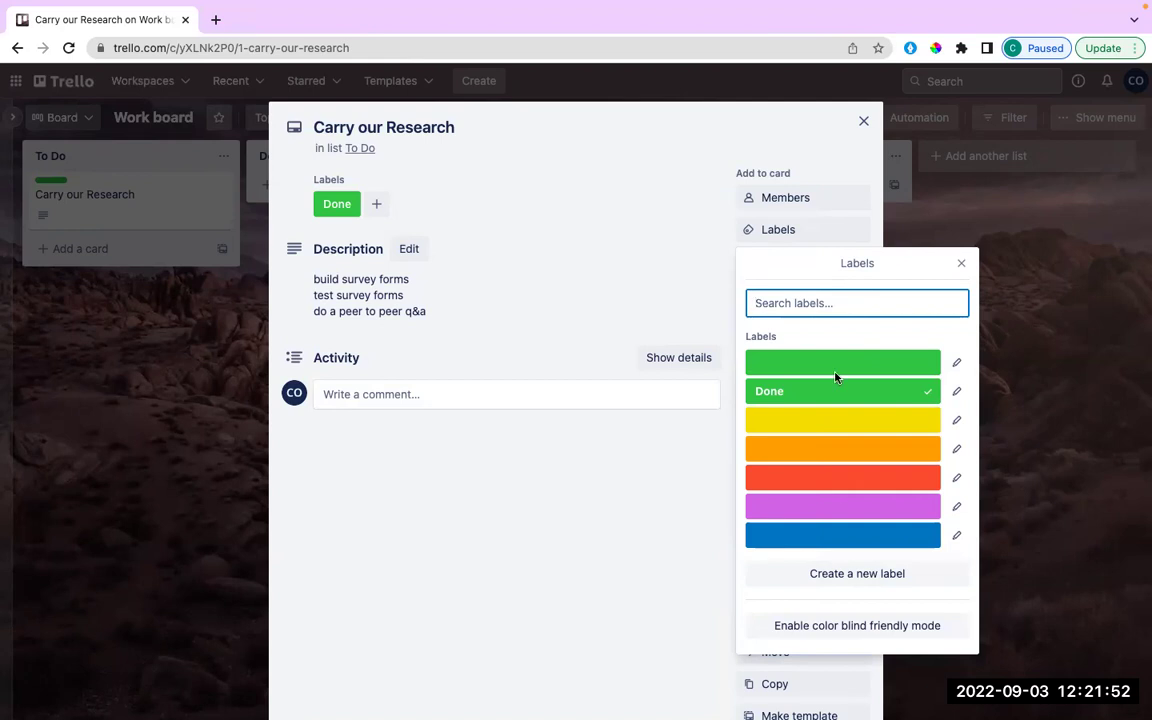
Create a red 'halfway' label and remove Done so only halfway stays on the card.
{"action": "left_click", "coordinate": [862, 574]}
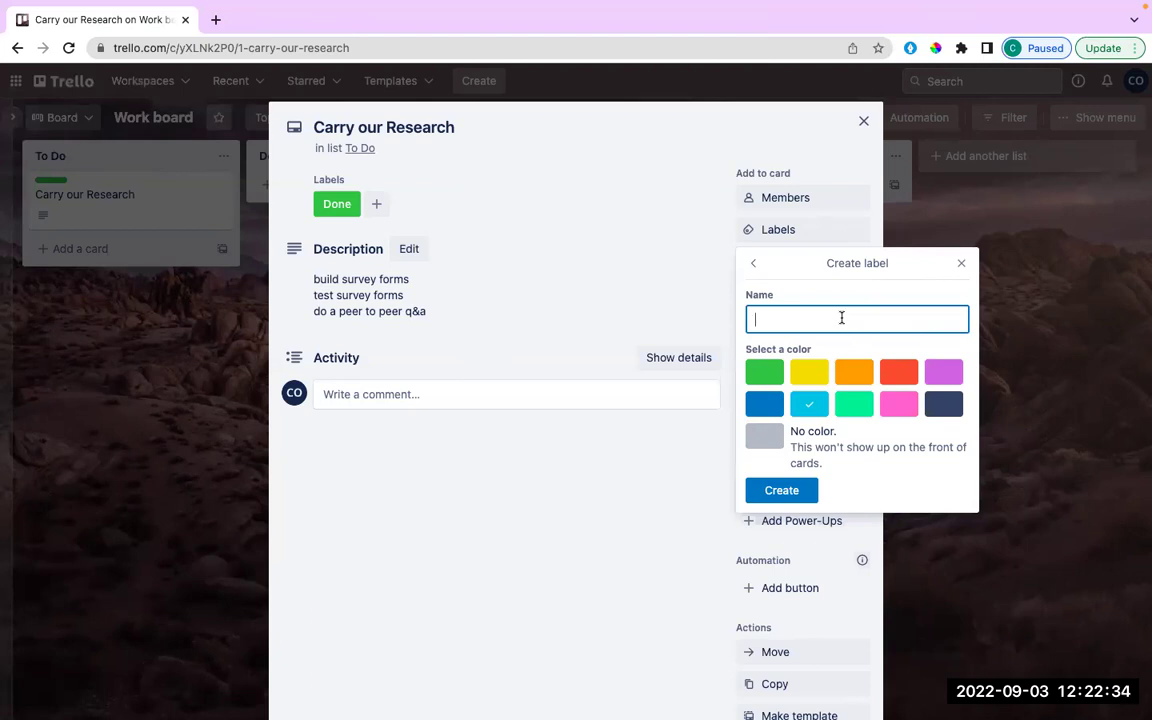
{"action": "type", "text": "halfway"}
{"action": "left_click", "coordinate": [898, 372]}
{"action": "left_click", "coordinate": [790, 494]}
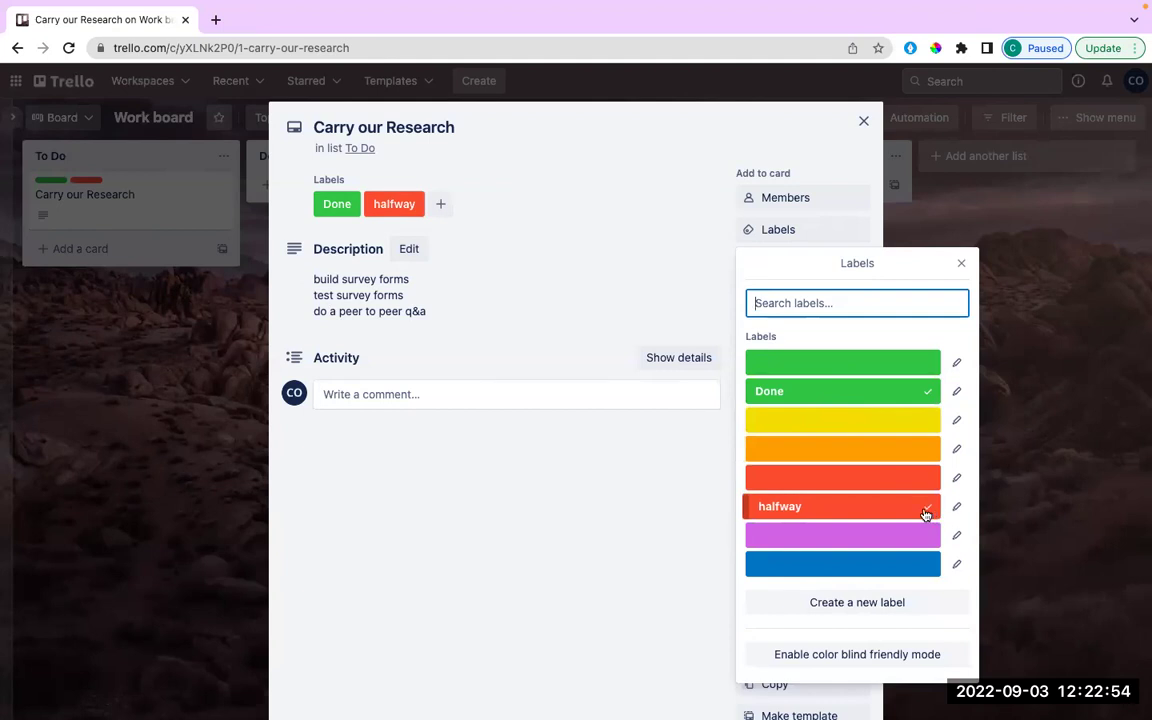
{"action": "left_click", "coordinate": [928, 392]}
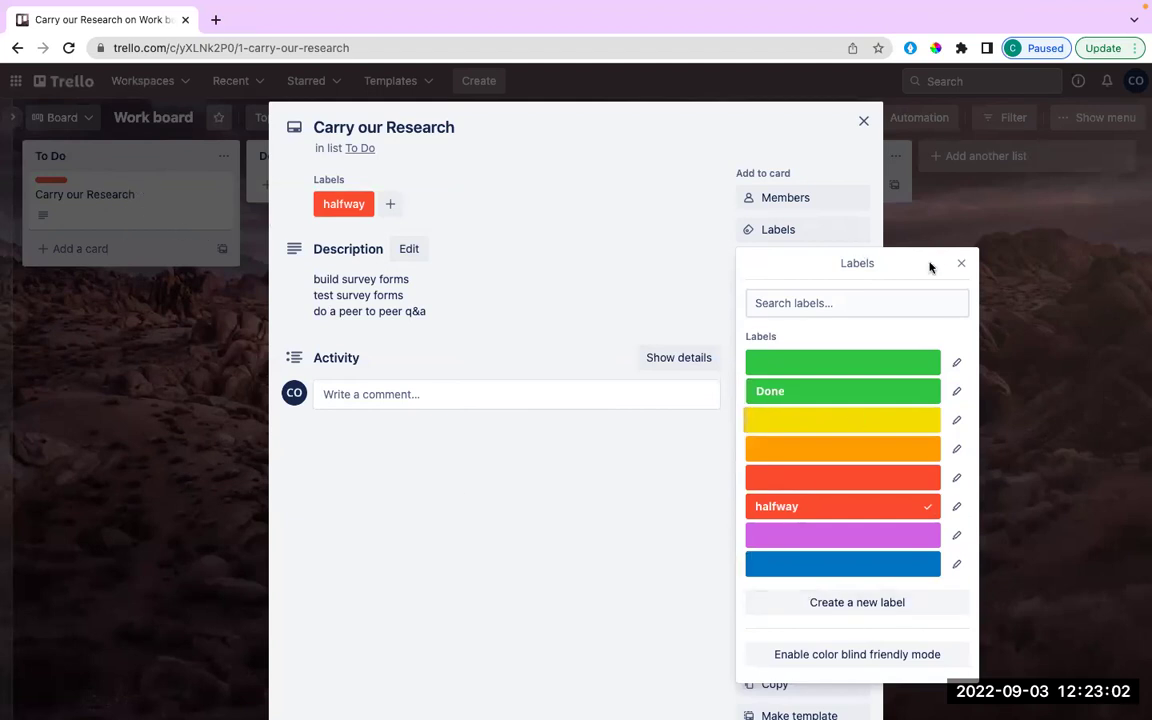
{"action": "left_click", "coordinate": [963, 265]}
{"action": "left_click", "coordinate": [799, 268]}
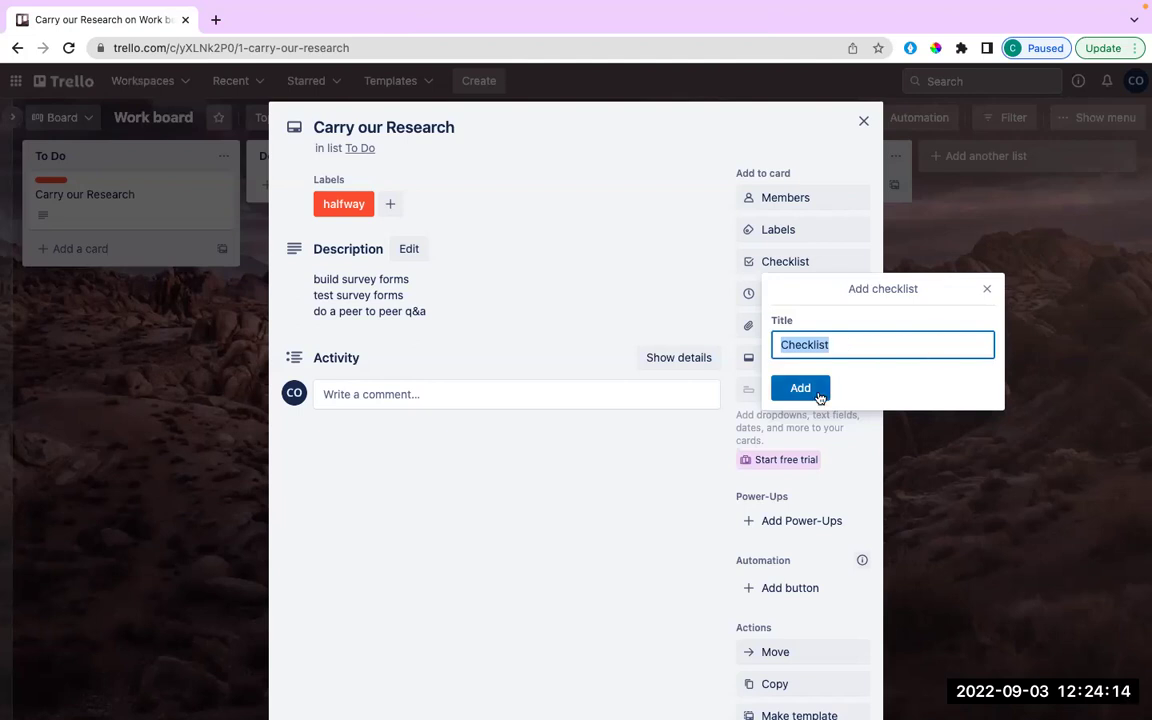
Create a 'Check check' checklist with items Write, test and publish, ticking Write.
{"action": "type", "text": "C"}
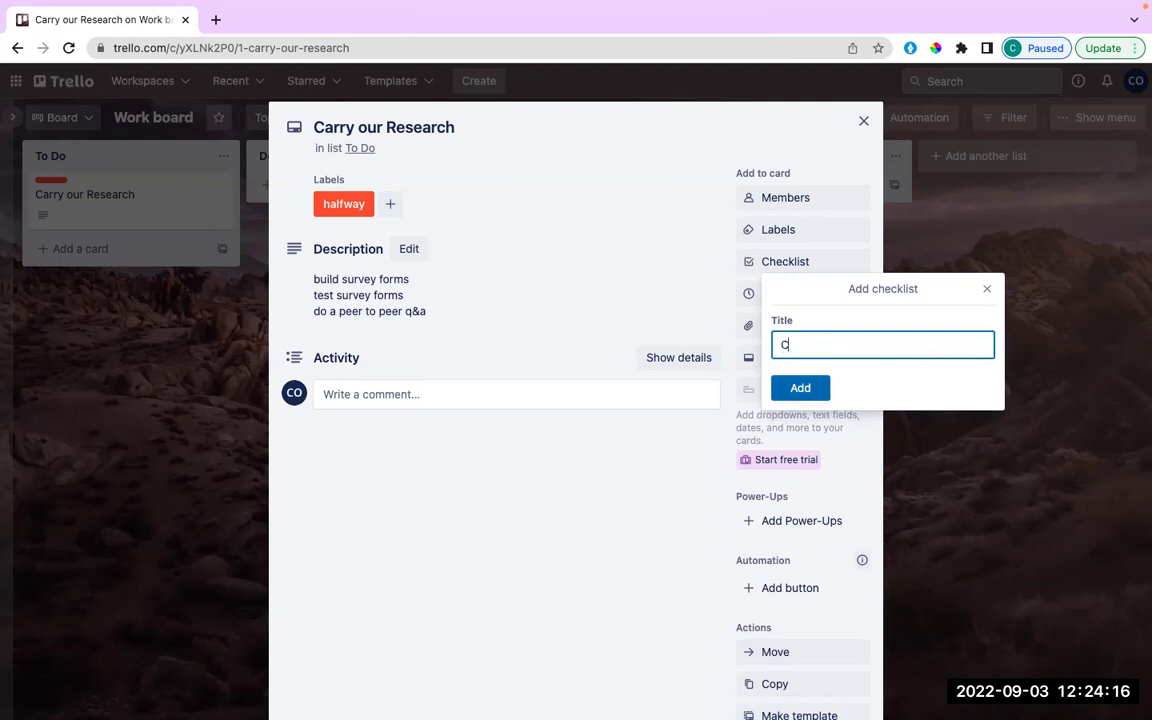
{"action": "type", "text": "heck check"}
{"action": "left_click", "coordinate": [786, 395]}
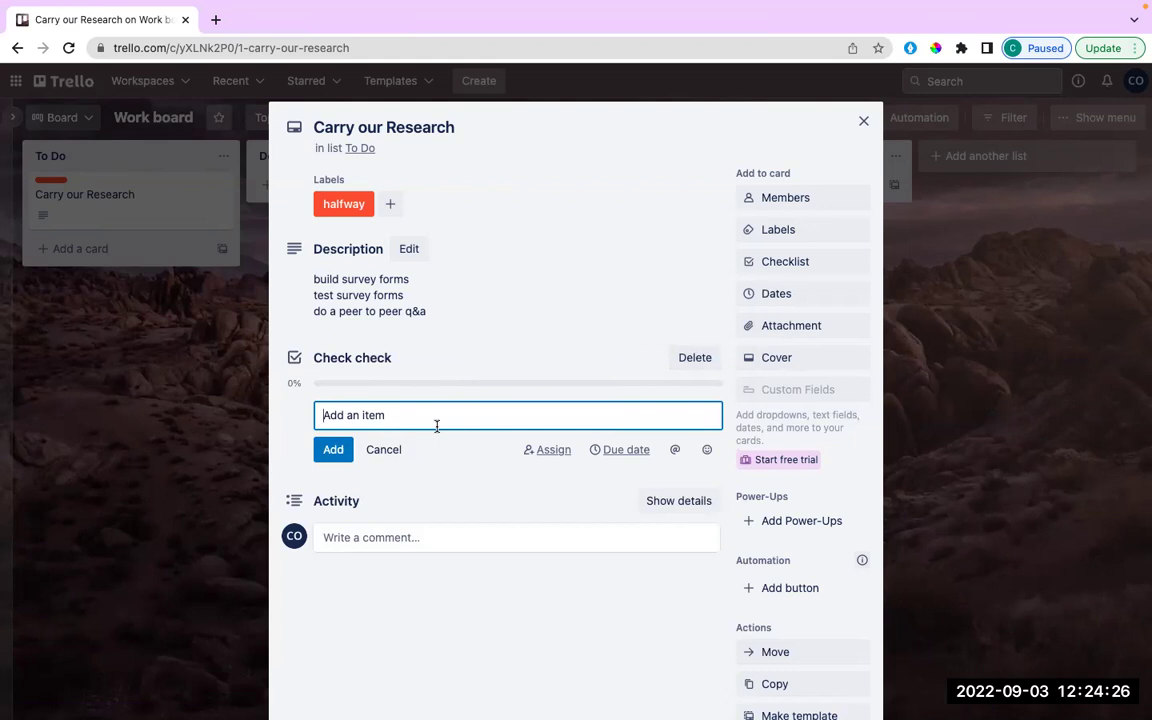
{"action": "type", "text": "Write"}
{"action": "left_click", "coordinate": [333, 449]}
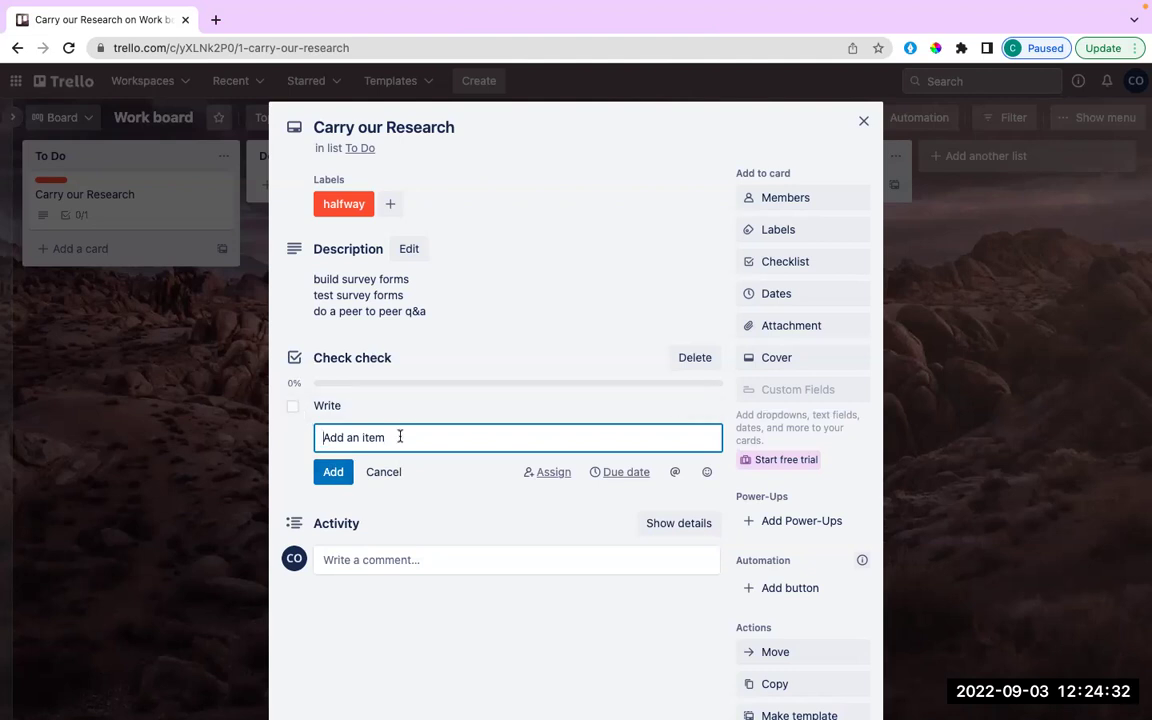
{"action": "type", "text": "test"}
{"action": "left_click", "coordinate": [336, 475]}
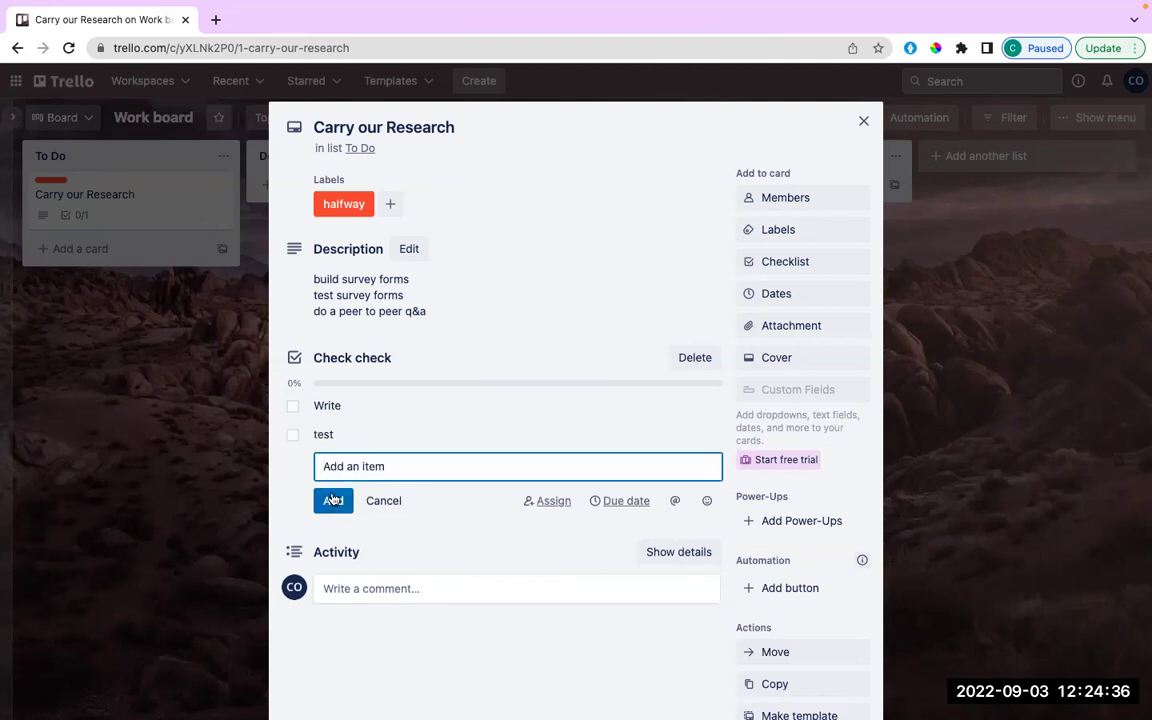
{"action": "type", "text": "publish"}
{"action": "left_click", "coordinate": [336, 504]}
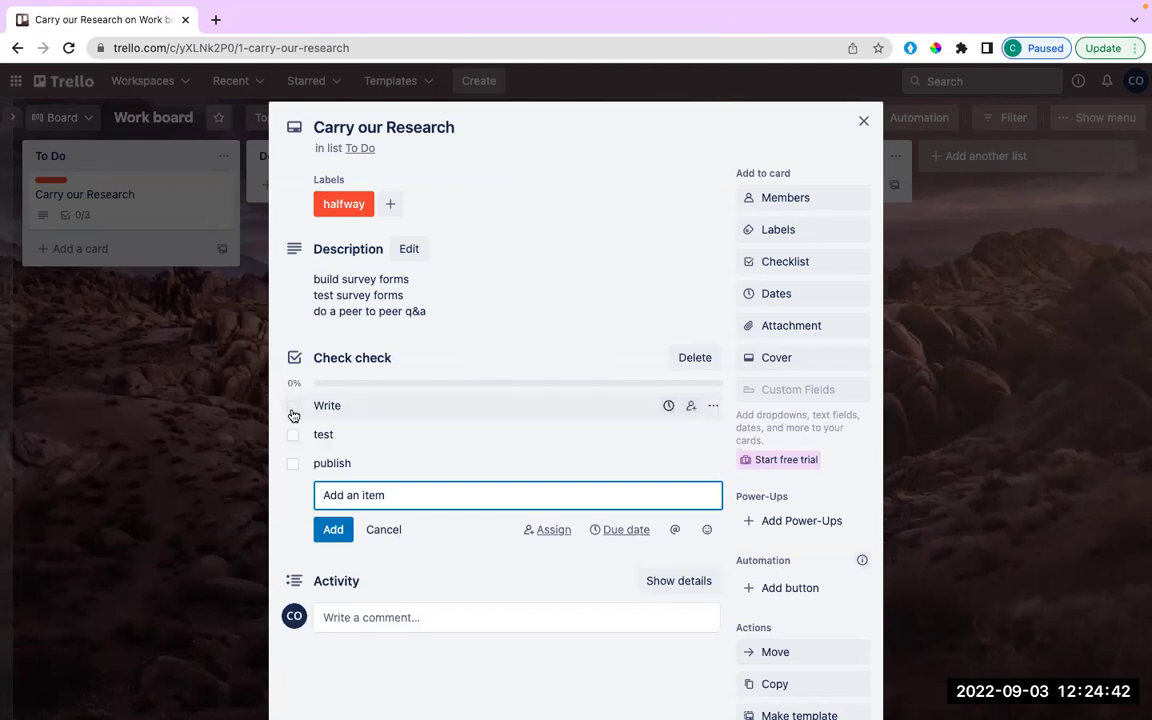
{"action": "left_click", "coordinate": [292, 408]}
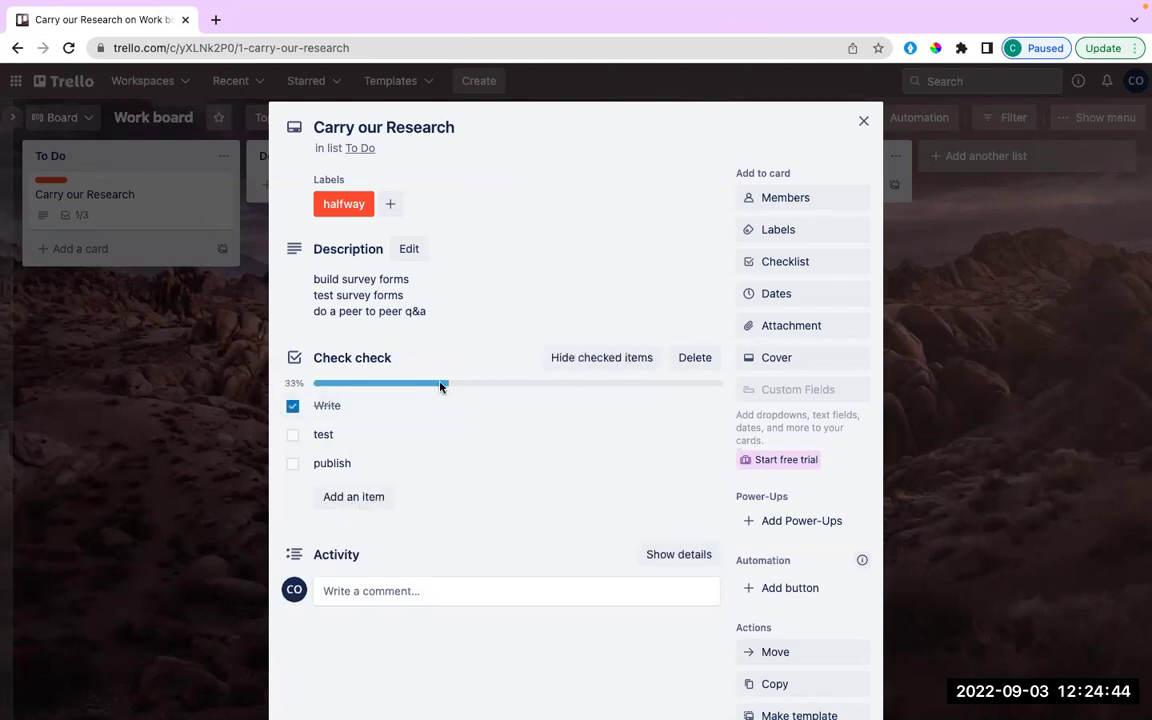
Tick the test and publish checklist items to reach 3/3 (100%), then close the card.
{"action": "left_click", "coordinate": [292, 435]}
{"action": "left_click", "coordinate": [291, 465]}
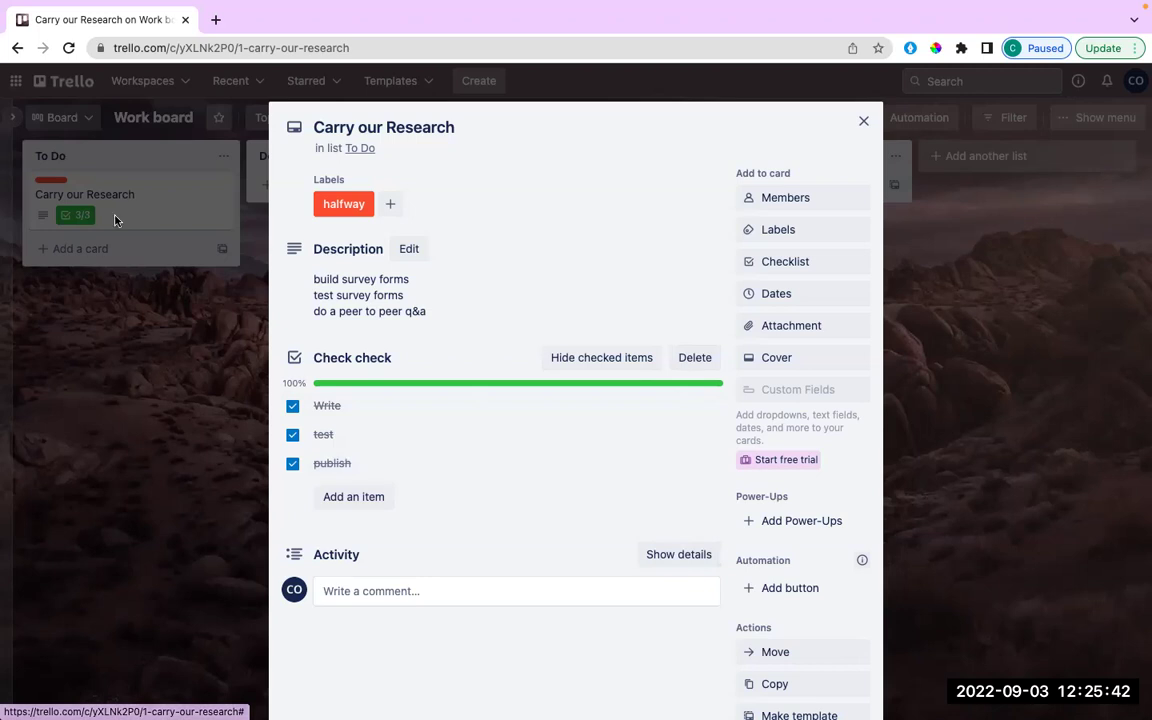
{"action": "left_click", "coordinate": [862, 122]}
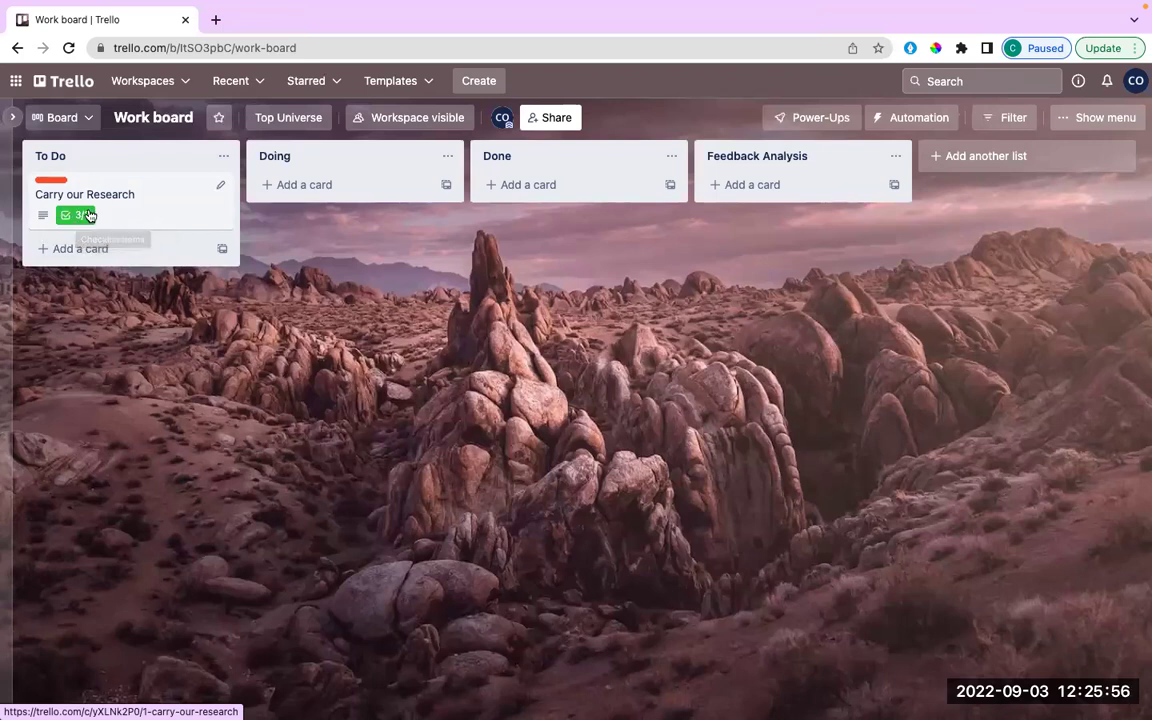
Untick publish on the Carry our Research checklist, dropping it to 67%, and reopen the card.
{"action": "left_click", "coordinate": [110, 196]}
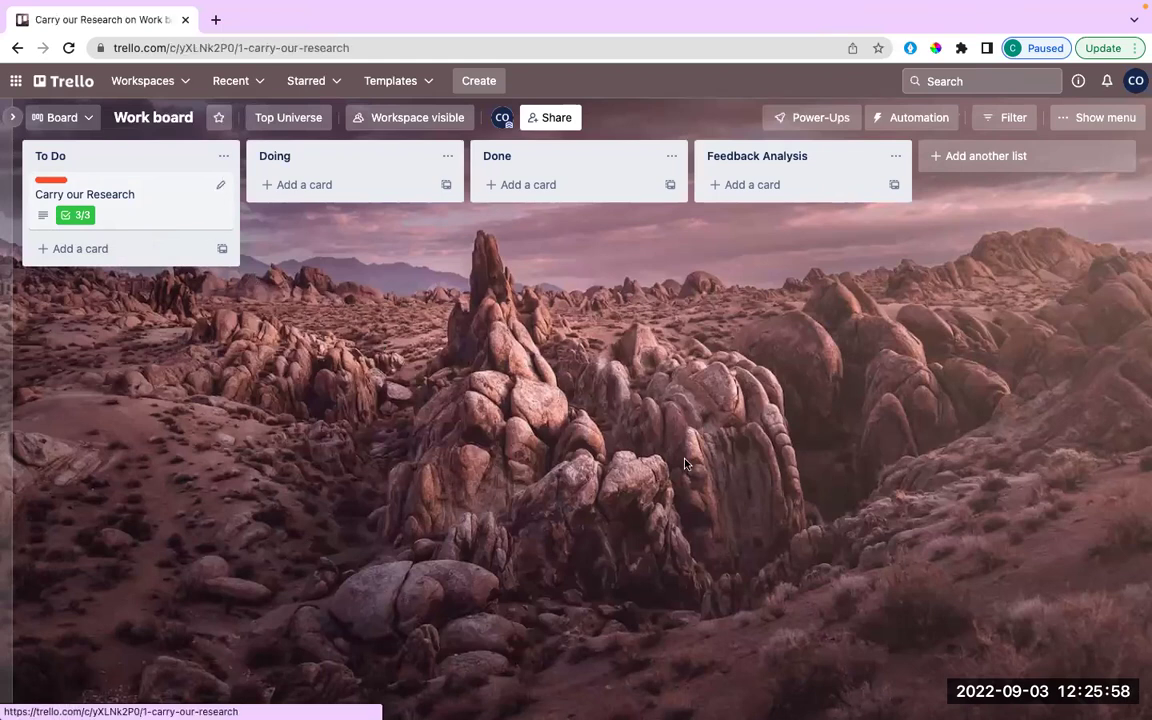
{"action": "left_click", "coordinate": [292, 465]}
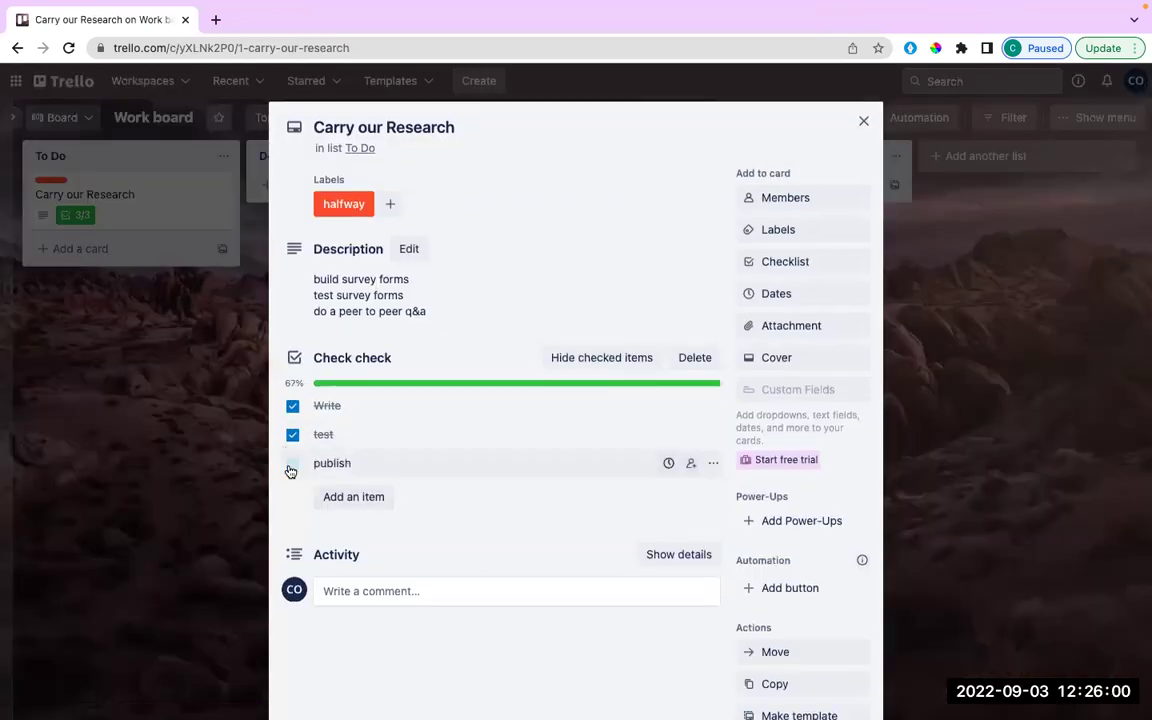
{"action": "left_click", "coordinate": [863, 121]}
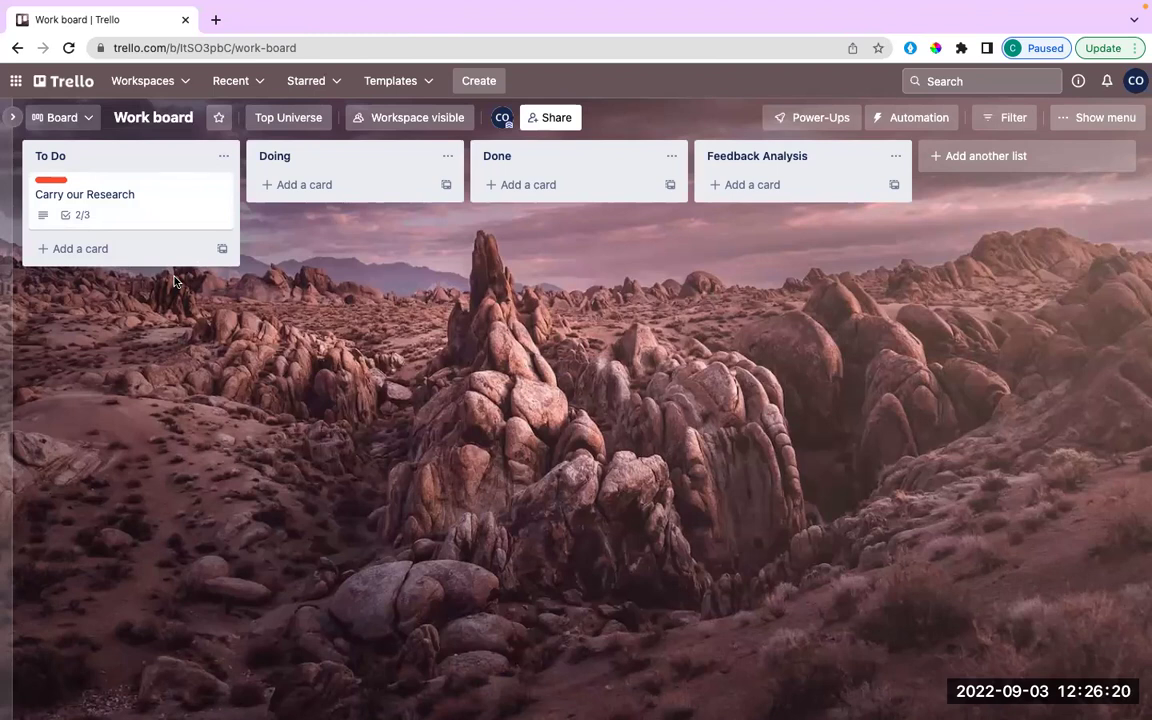
{"action": "left_click", "coordinate": [155, 196]}
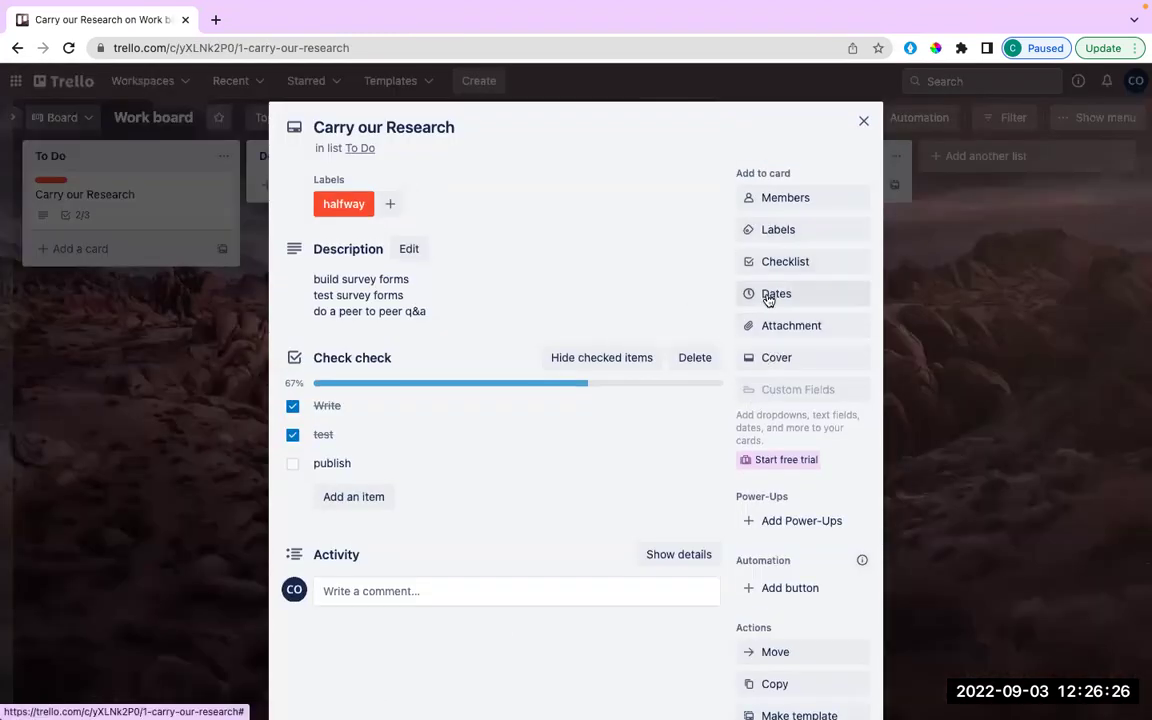
In the card's Dates panel, keep the reminder at 1 Day before.
{"action": "left_click", "coordinate": [768, 296]}
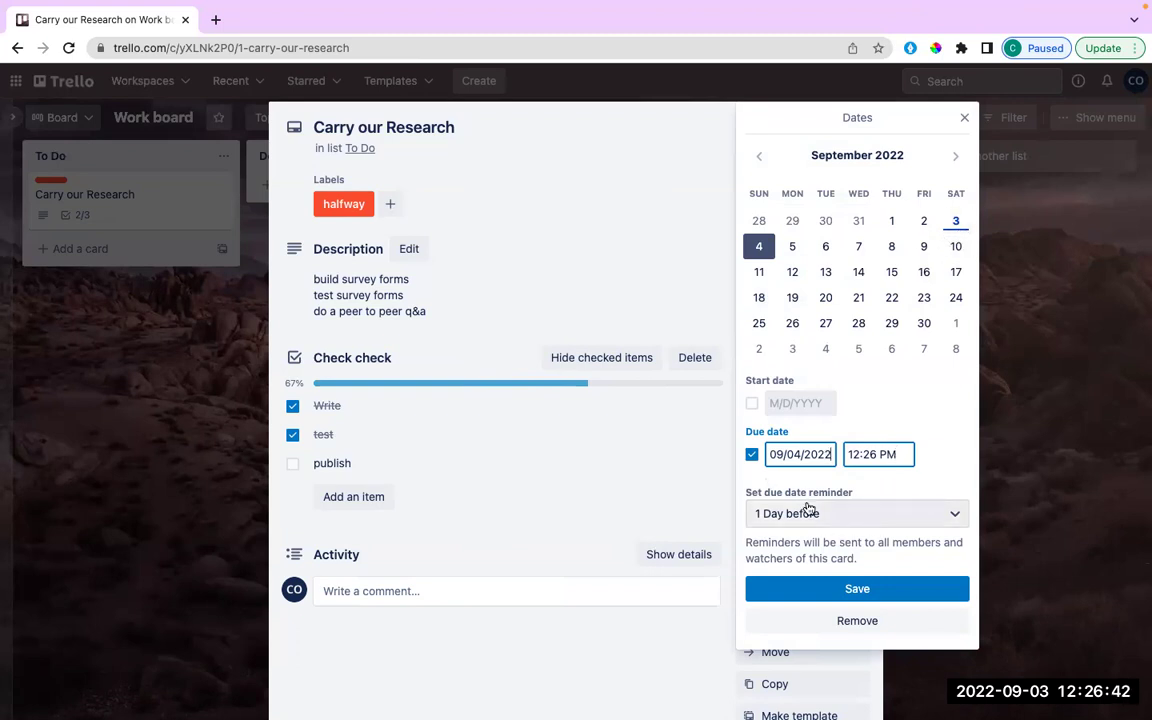
{"action": "left_click", "coordinate": [850, 518]}
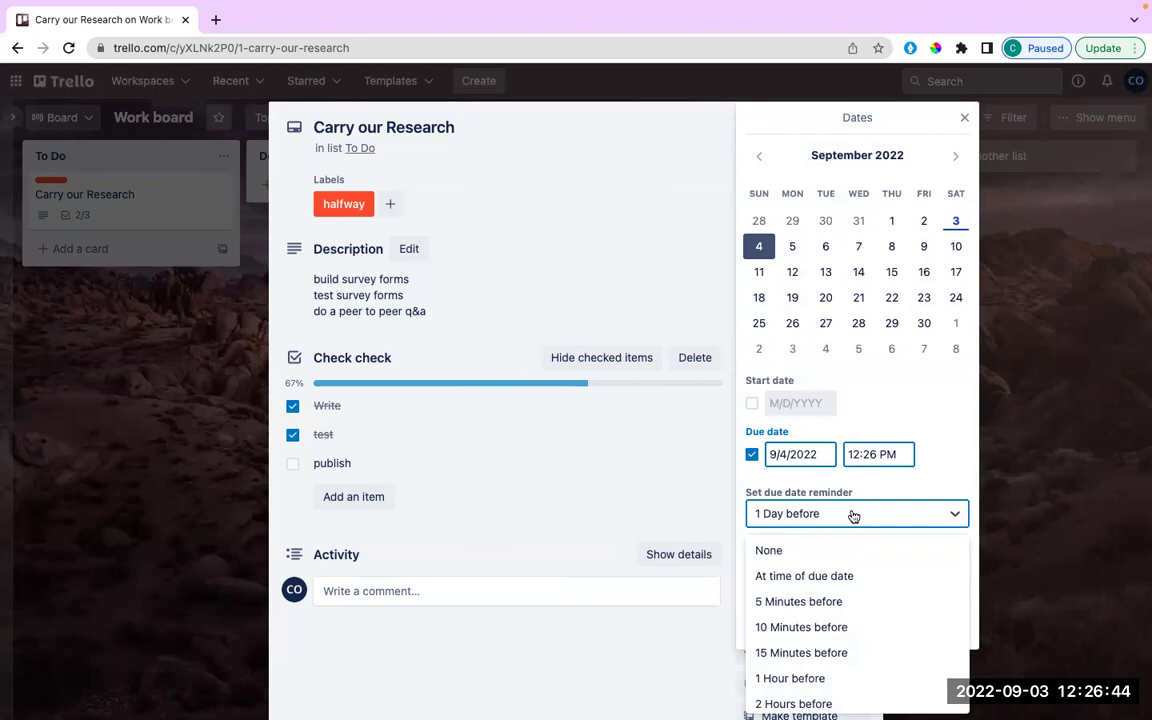
{"action": "left_click", "coordinate": [866, 513]}
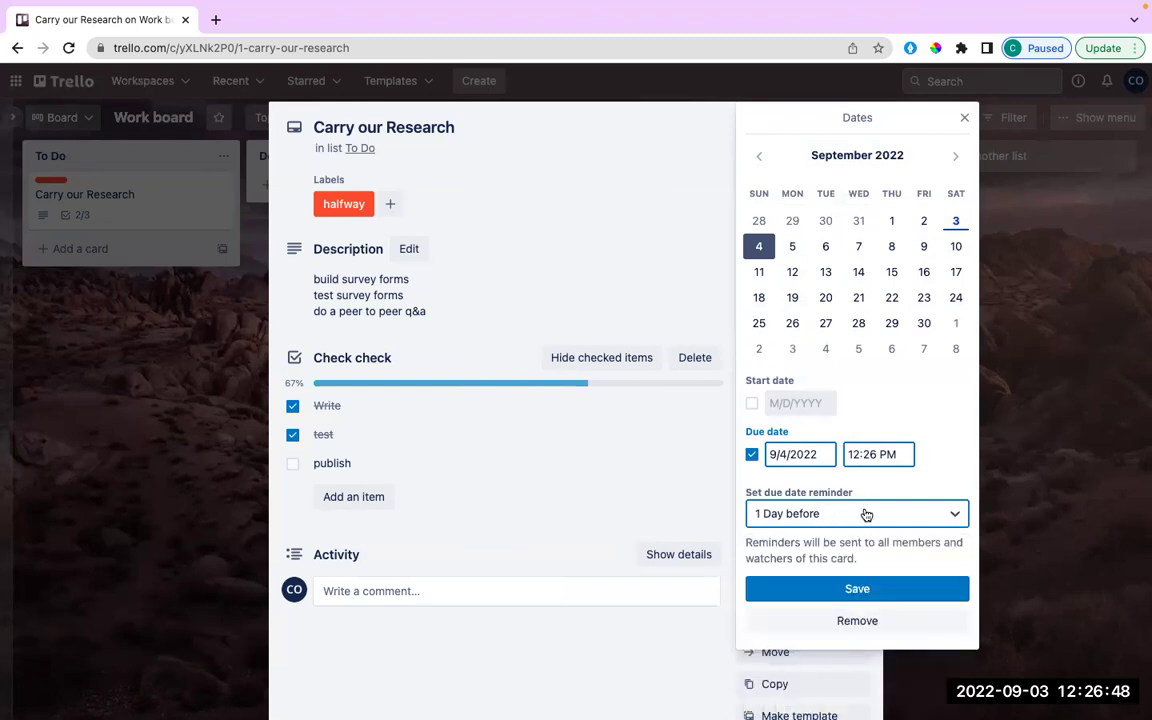
{"action": "left_click", "coordinate": [866, 515]}
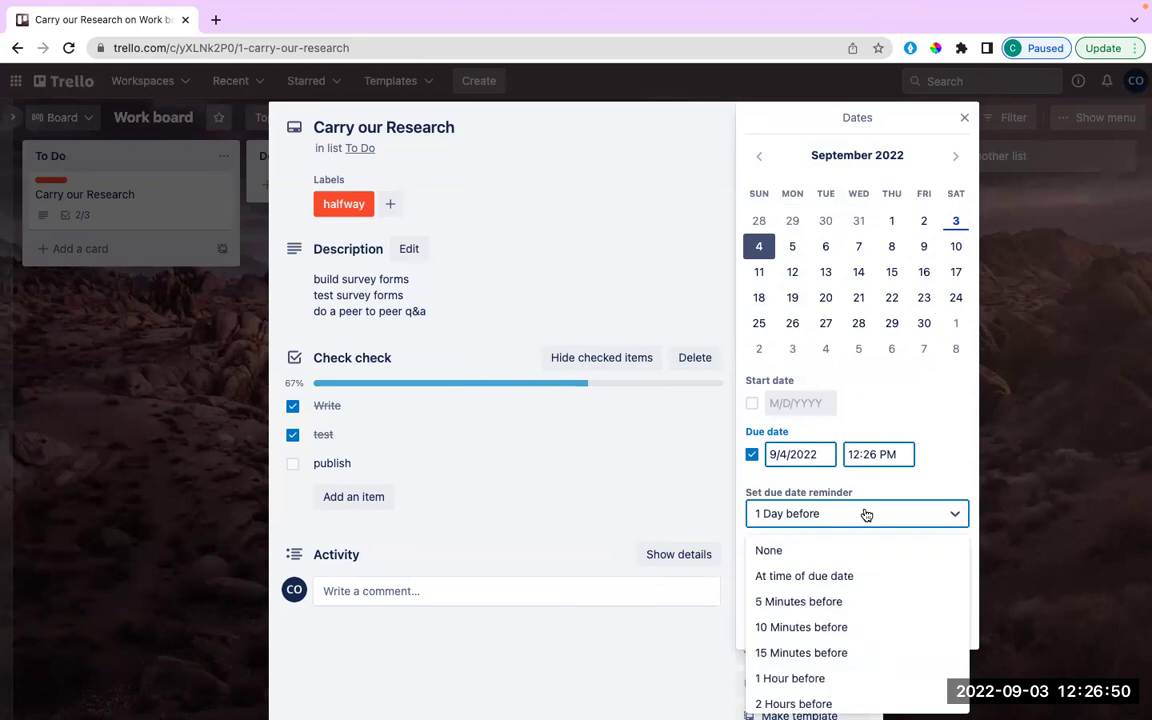
{"action": "scroll", "coordinate": [848, 575], "scroll_direction": "down", "scroll_amount": 1}
{"action": "scroll", "coordinate": [846, 575], "scroll_direction": "up", "scroll_amount": 1}
{"action": "scroll", "coordinate": [846, 575], "scroll_direction": "down", "scroll_amount": 1}
{"action": "scroll", "coordinate": [846, 575], "scroll_direction": "up", "scroll_amount": 2}
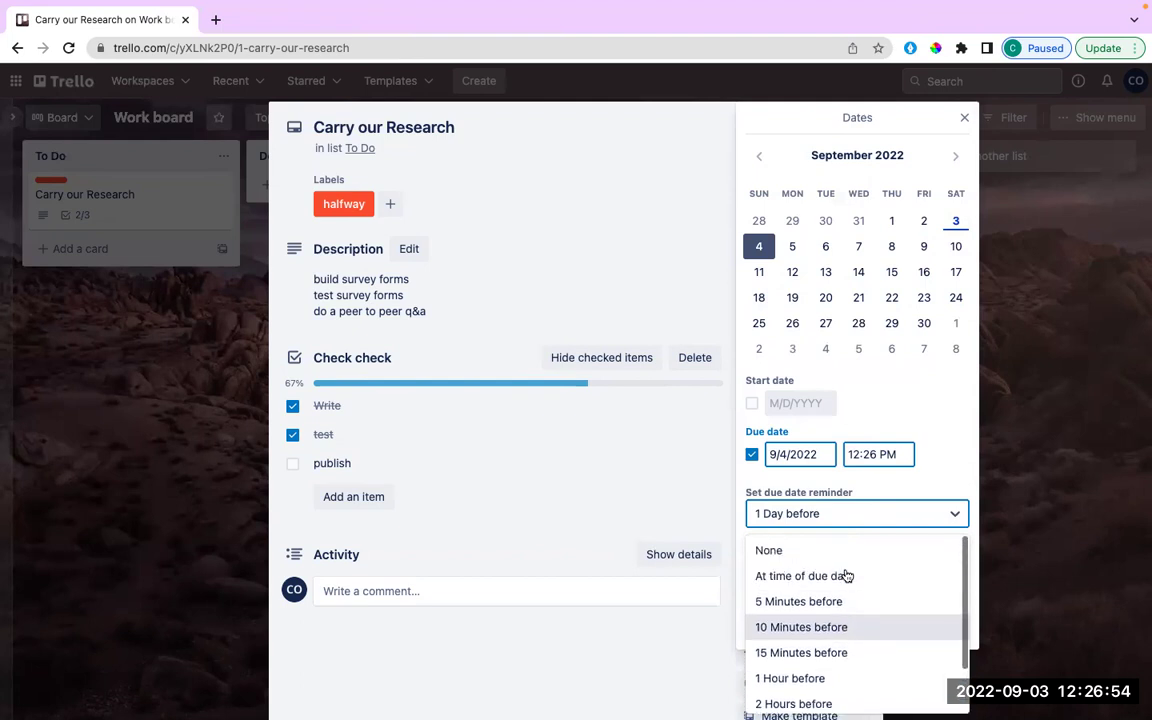
{"action": "left_click", "coordinate": [938, 462]}
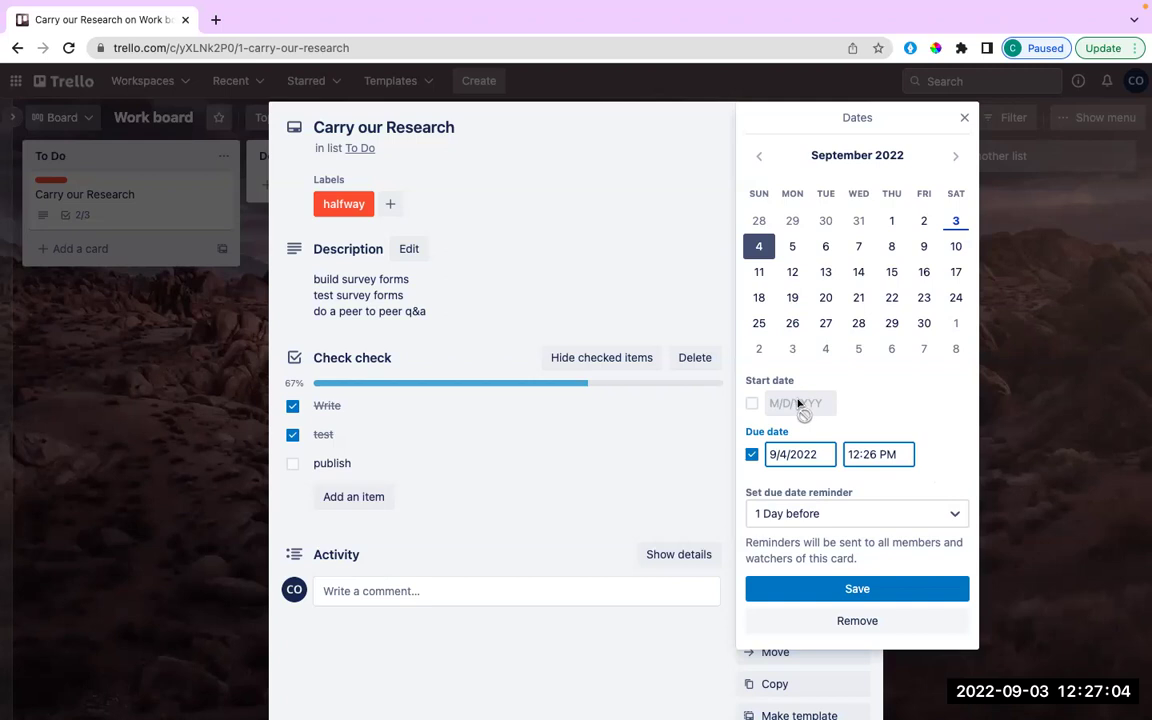
Add a 9/3/2022 start date with the 9/4/2022 12:26 PM due date, save, and close the card.
{"action": "left_click", "coordinate": [752, 403]}
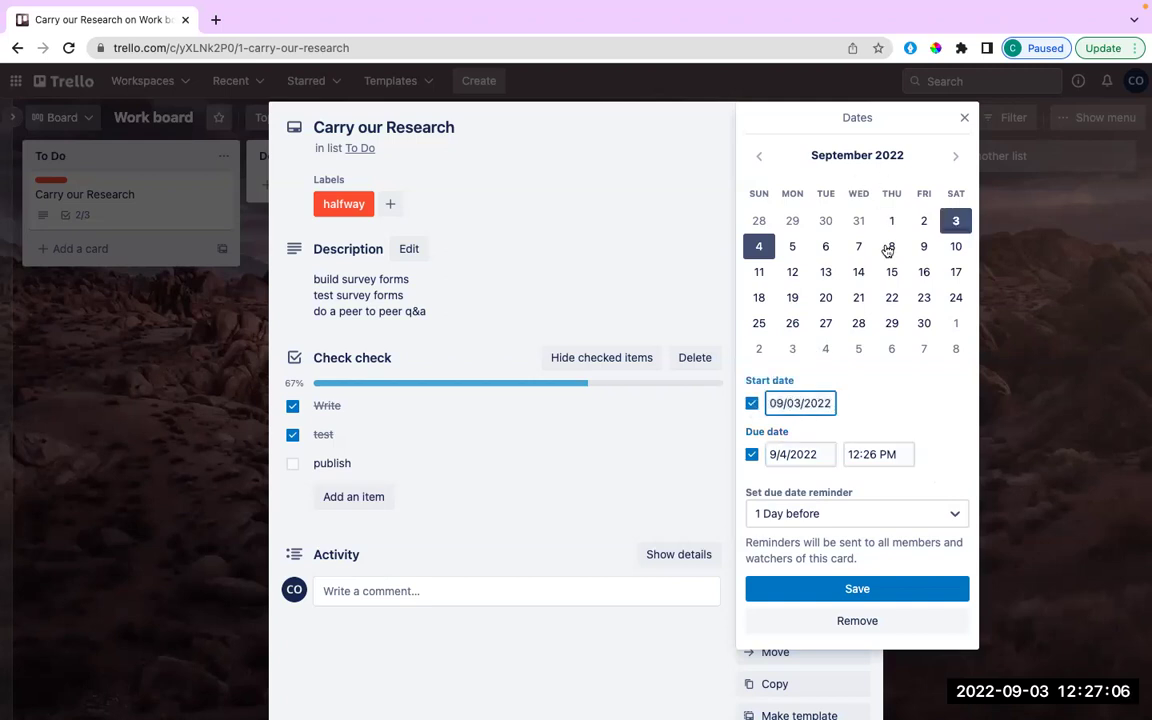
{"action": "left_click", "coordinate": [772, 454]}
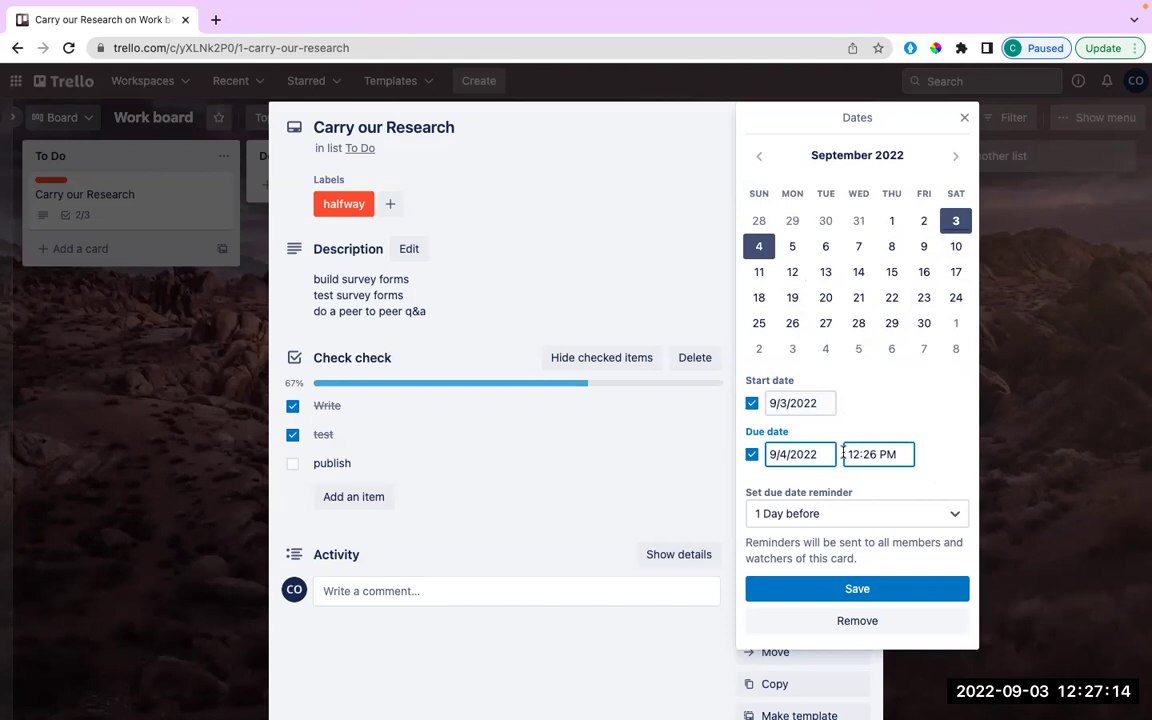
{"action": "left_click", "coordinate": [849, 592]}
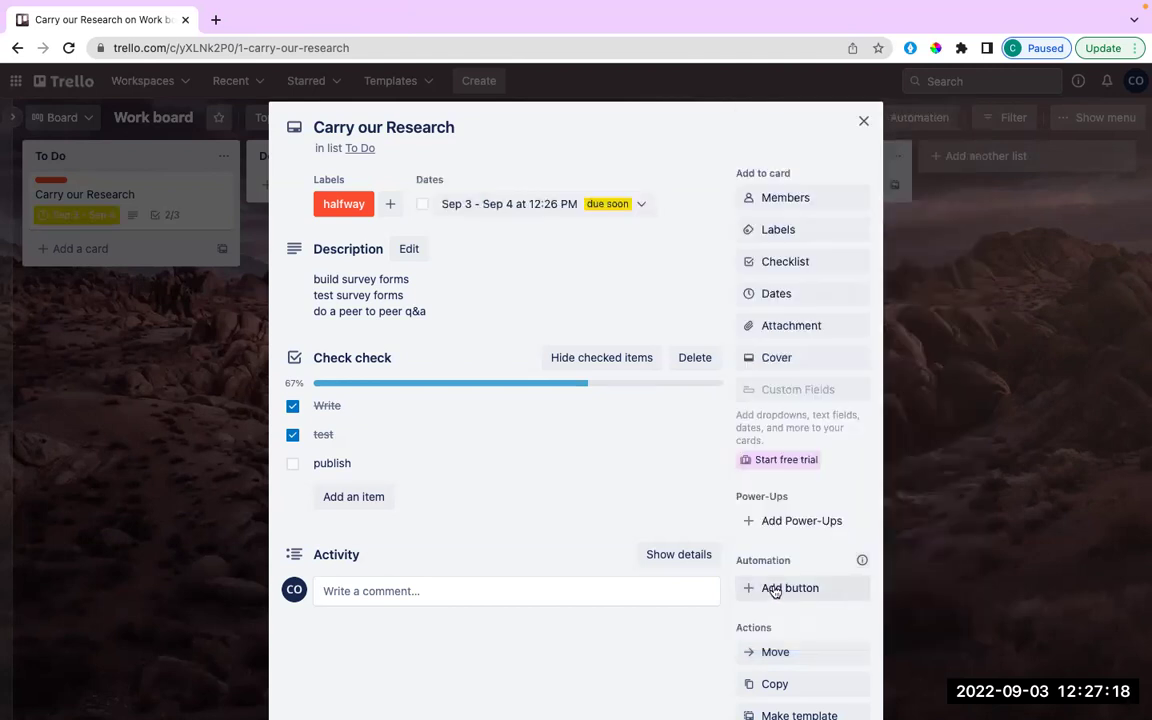
{"action": "left_click", "coordinate": [865, 121]}
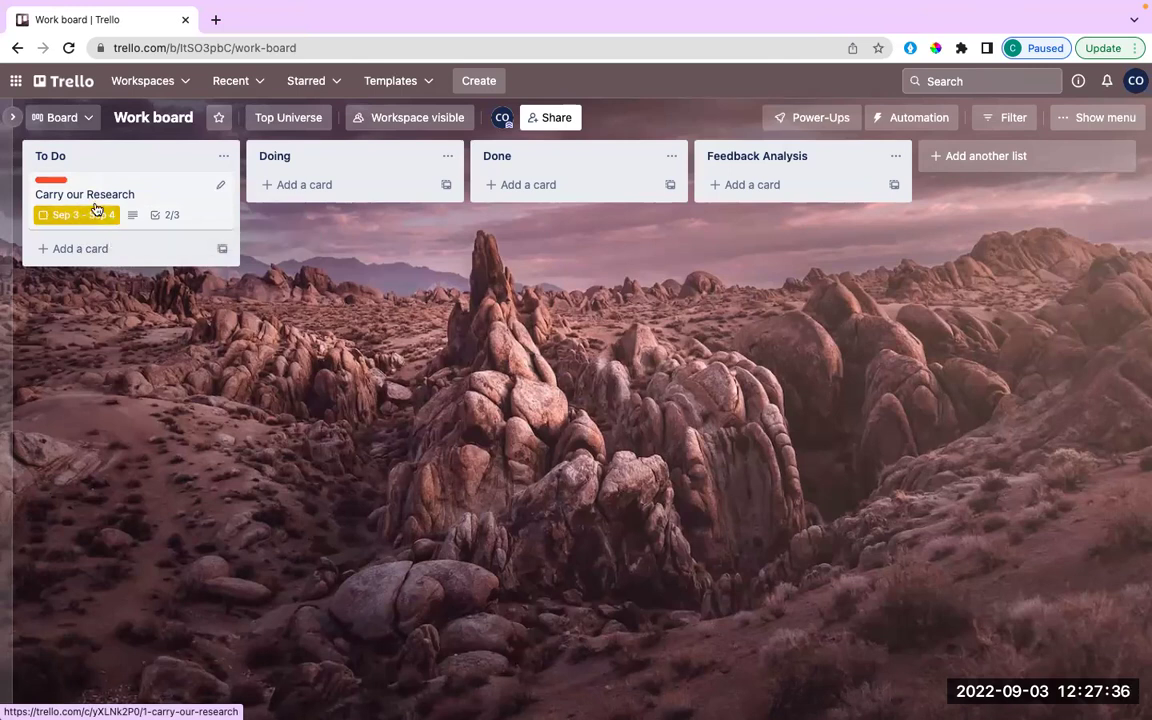
{"action": "left_click", "coordinate": [171, 197]}
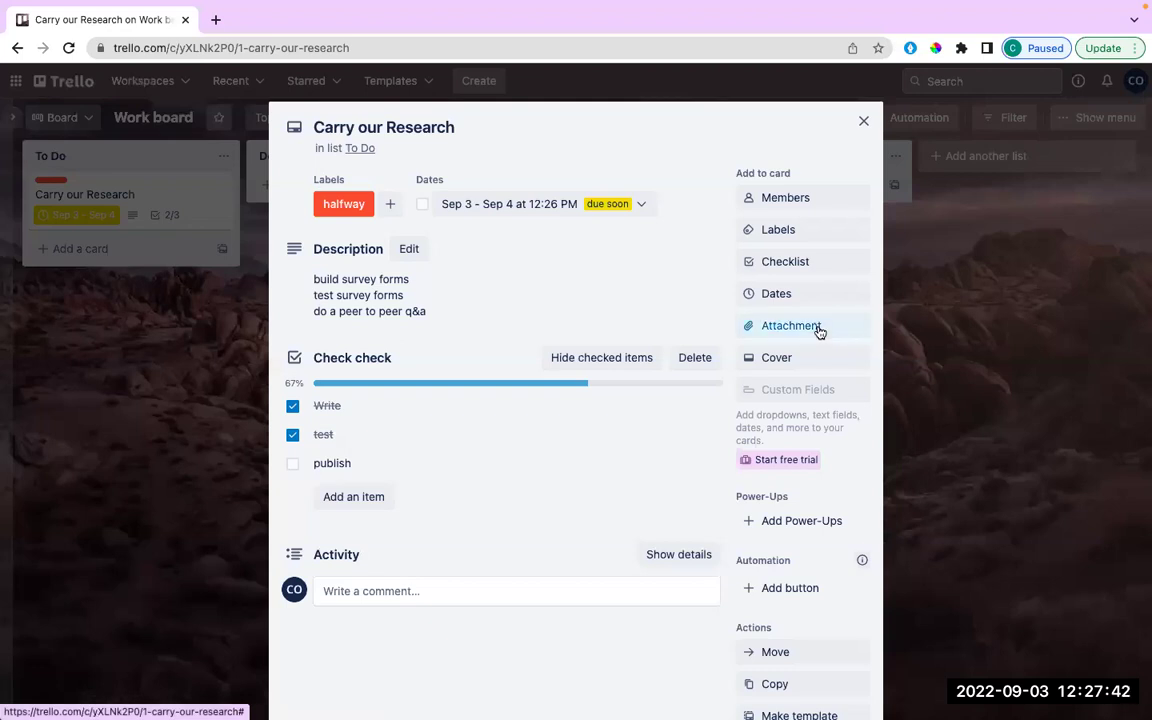
{"action": "left_click", "coordinate": [819, 331]}
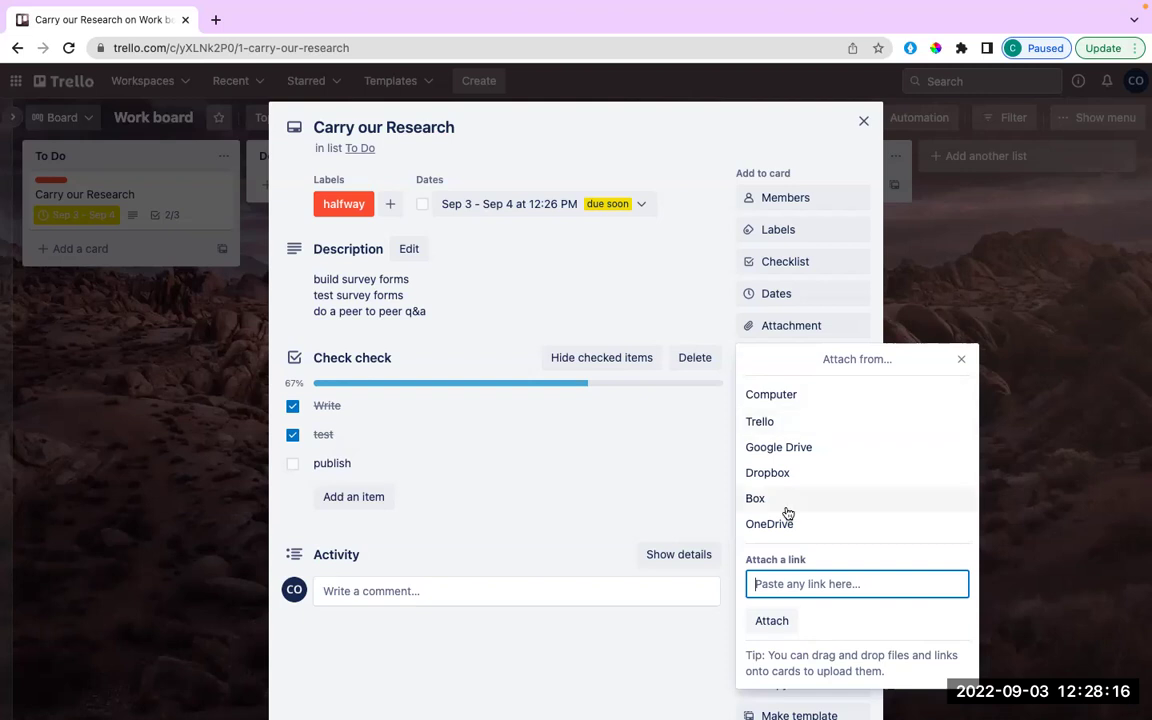
{"action": "left_click", "coordinate": [963, 360]}
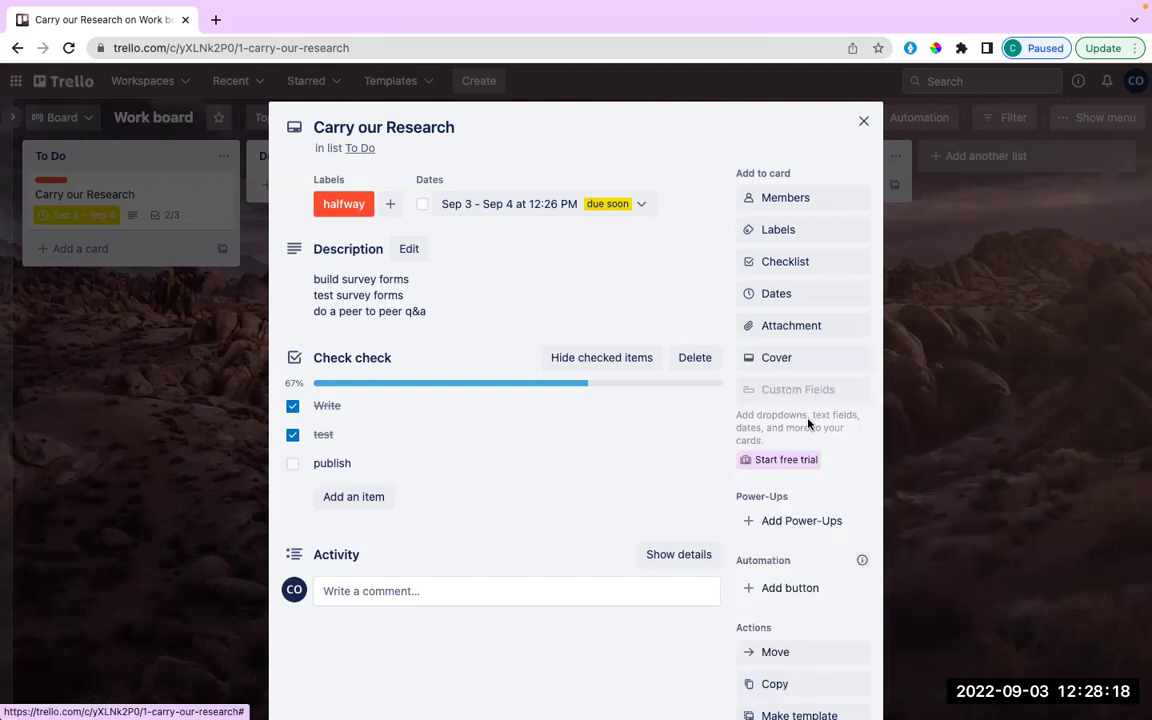
Try yellow, navy and full-size covers, then settle on a teal half-size cover.
{"action": "left_click", "coordinate": [762, 358]}
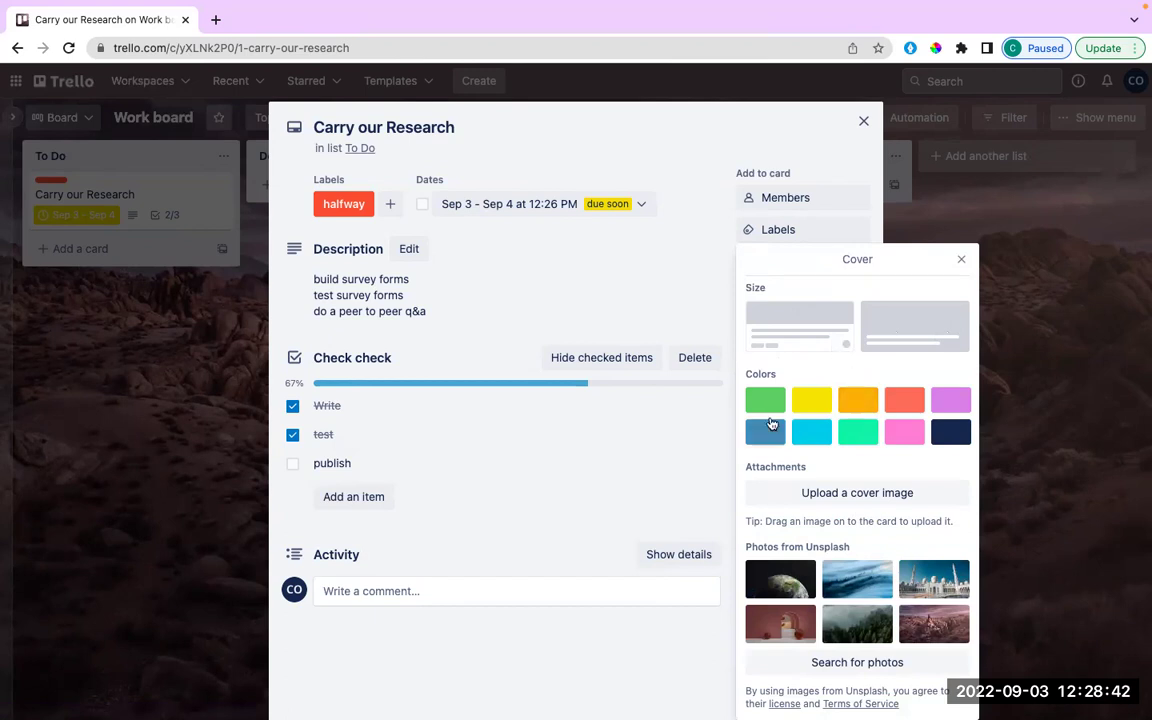
{"action": "left_click", "coordinate": [826, 403]}
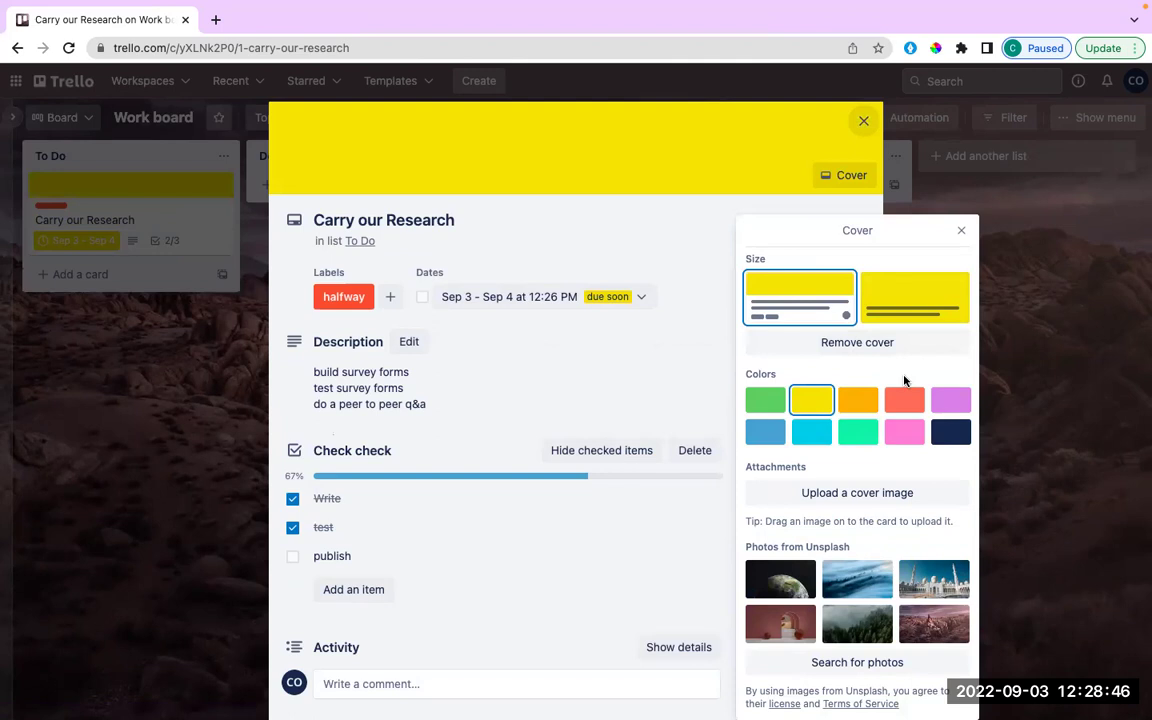
{"action": "left_click", "coordinate": [915, 303]}
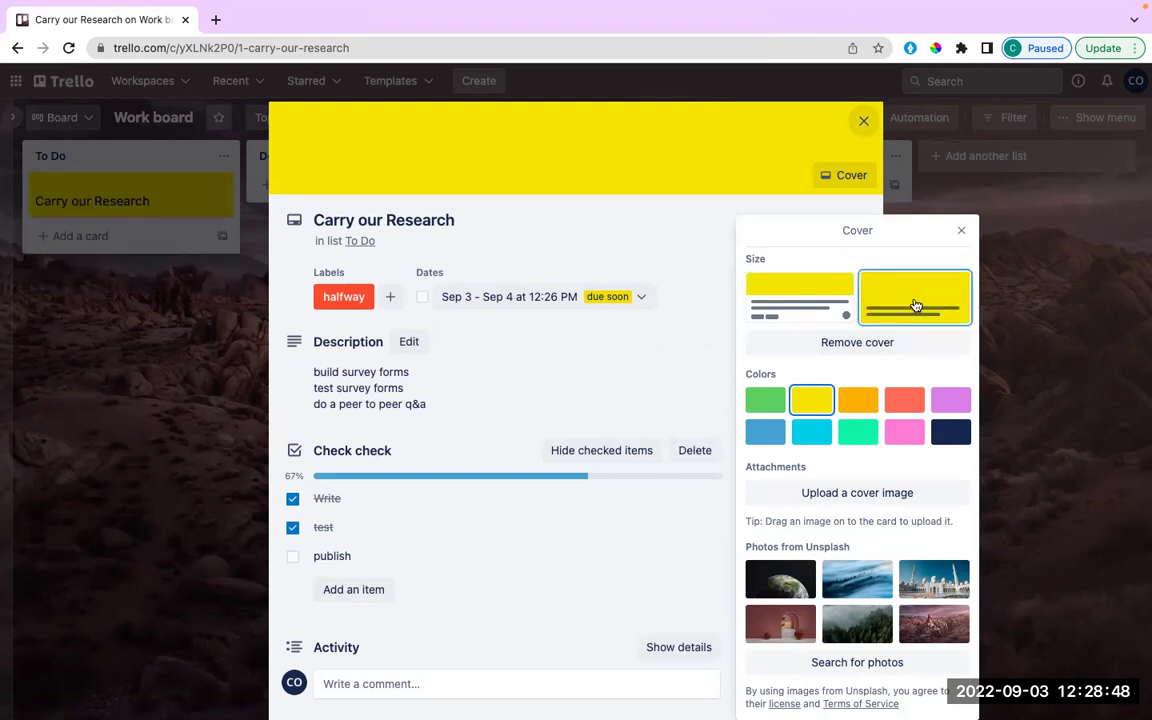
{"action": "left_click", "coordinate": [840, 312]}
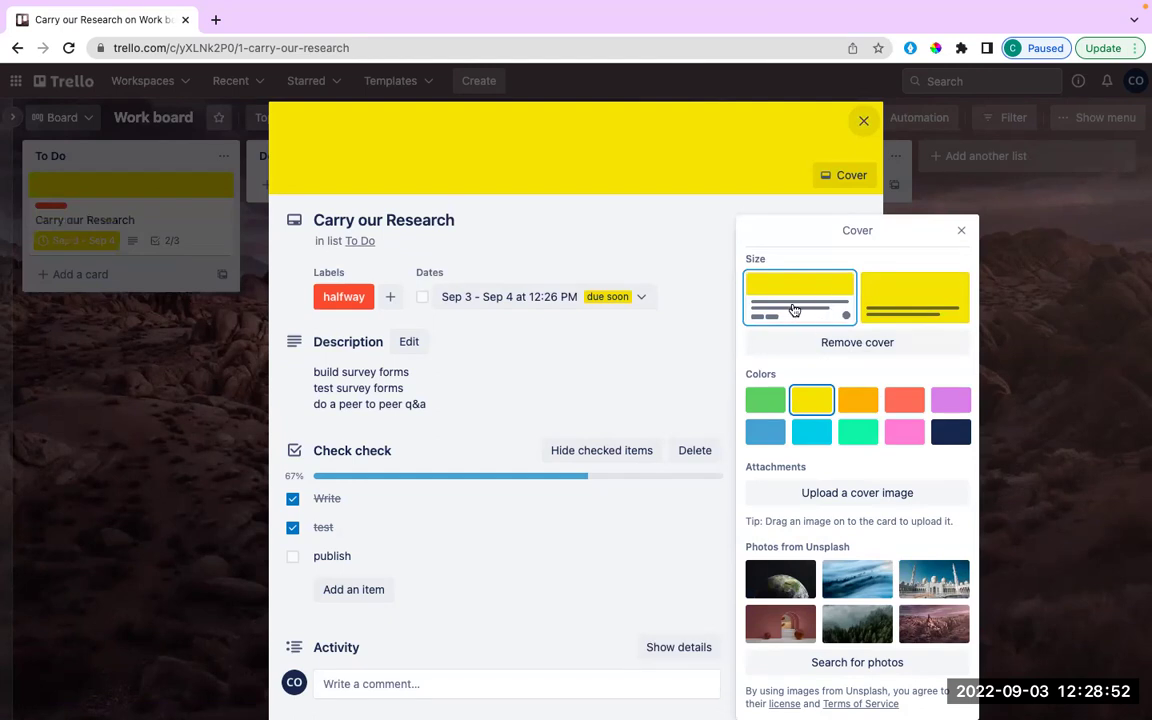
{"action": "left_click", "coordinate": [945, 432]}
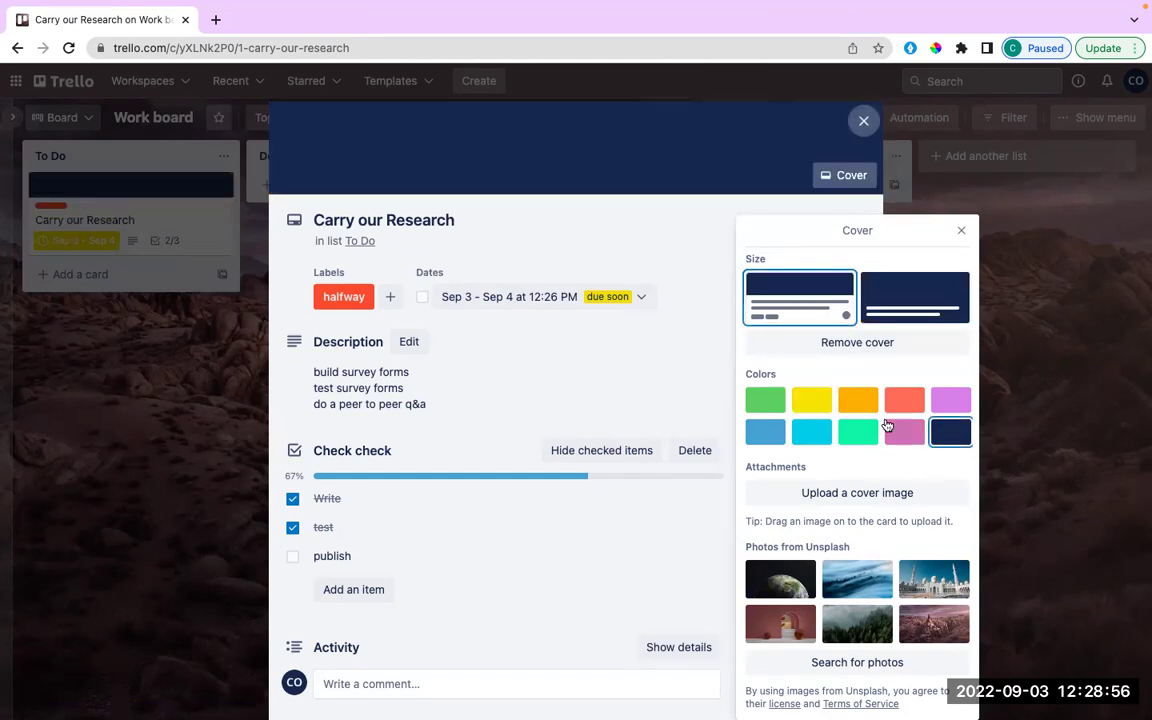
{"action": "left_click", "coordinate": [848, 433]}
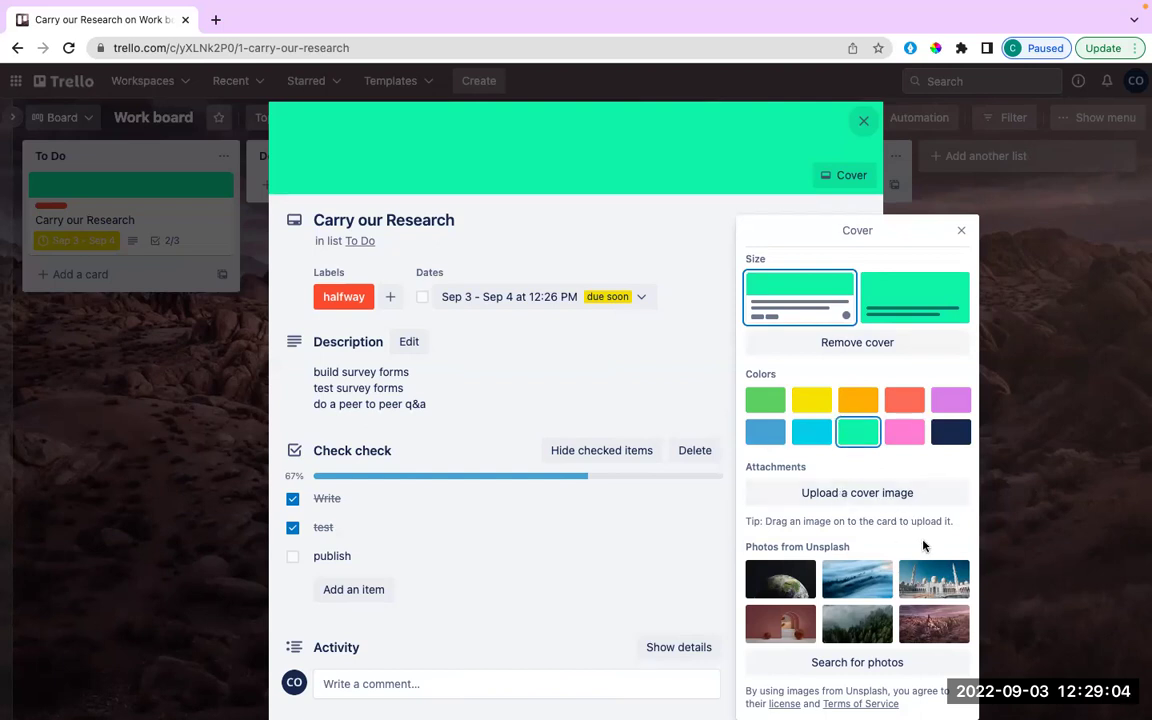
Upload lekki office.jpeg from Downloads as the card's cover image.
{"action": "left_click", "coordinate": [871, 493]}
{"action": "left_click", "coordinate": [436, 468]}
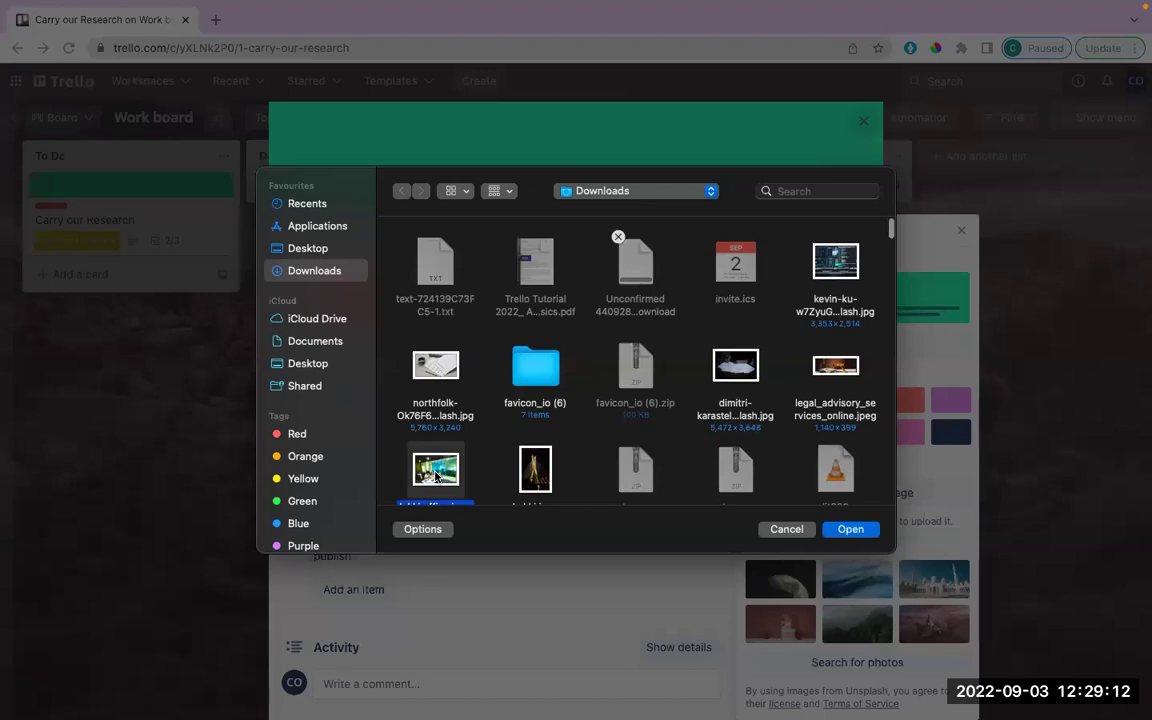
{"action": "left_click", "coordinate": [862, 529]}
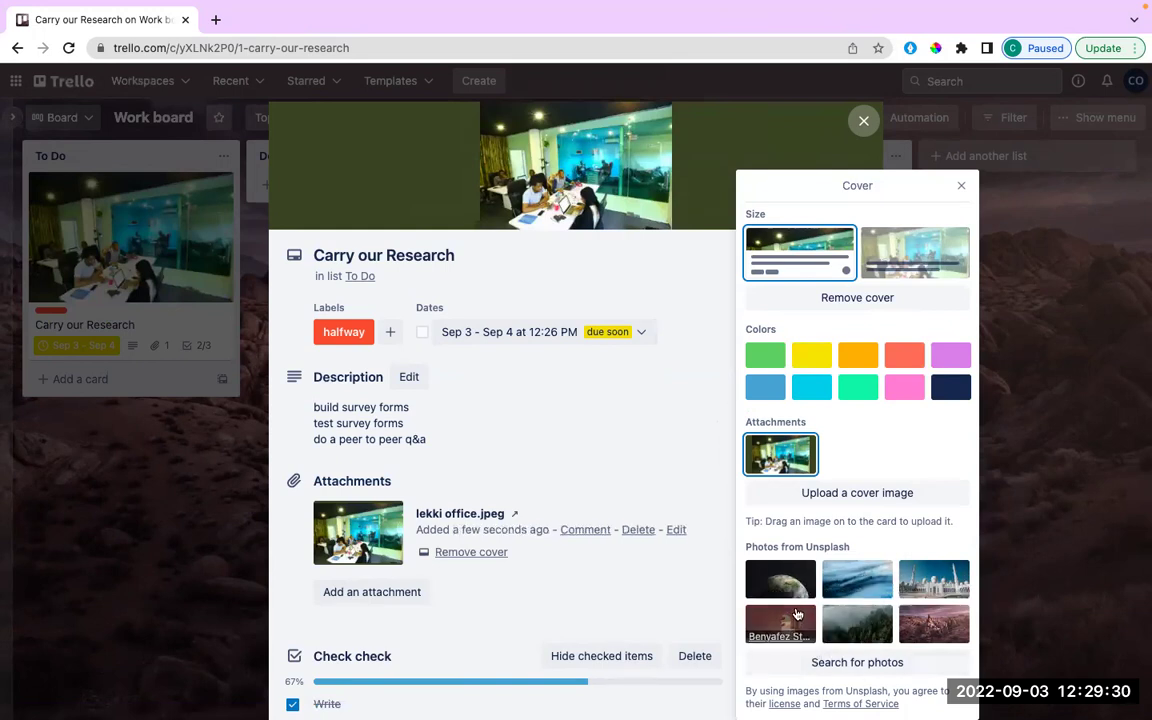
Switch the cover to the Unsplash Earth photo at half size, then close the Cover and attachment panels.
{"action": "left_click", "coordinate": [797, 614]}
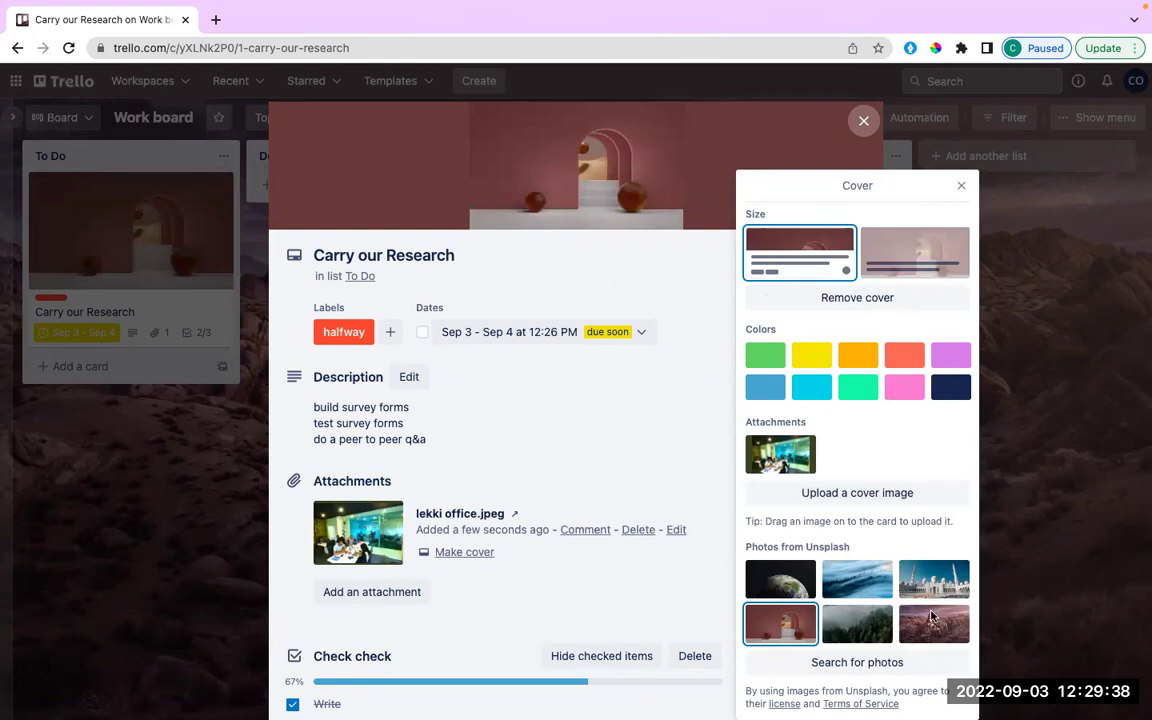
{"action": "left_click", "coordinate": [792, 574]}
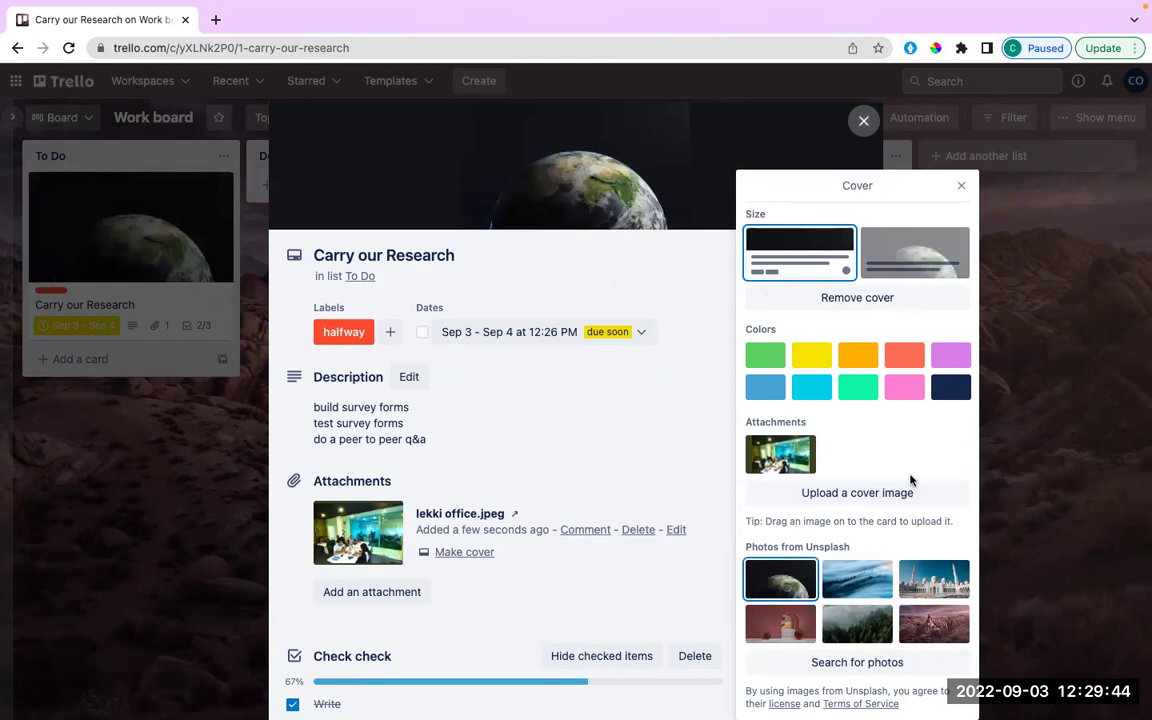
{"action": "left_click", "coordinate": [915, 260]}
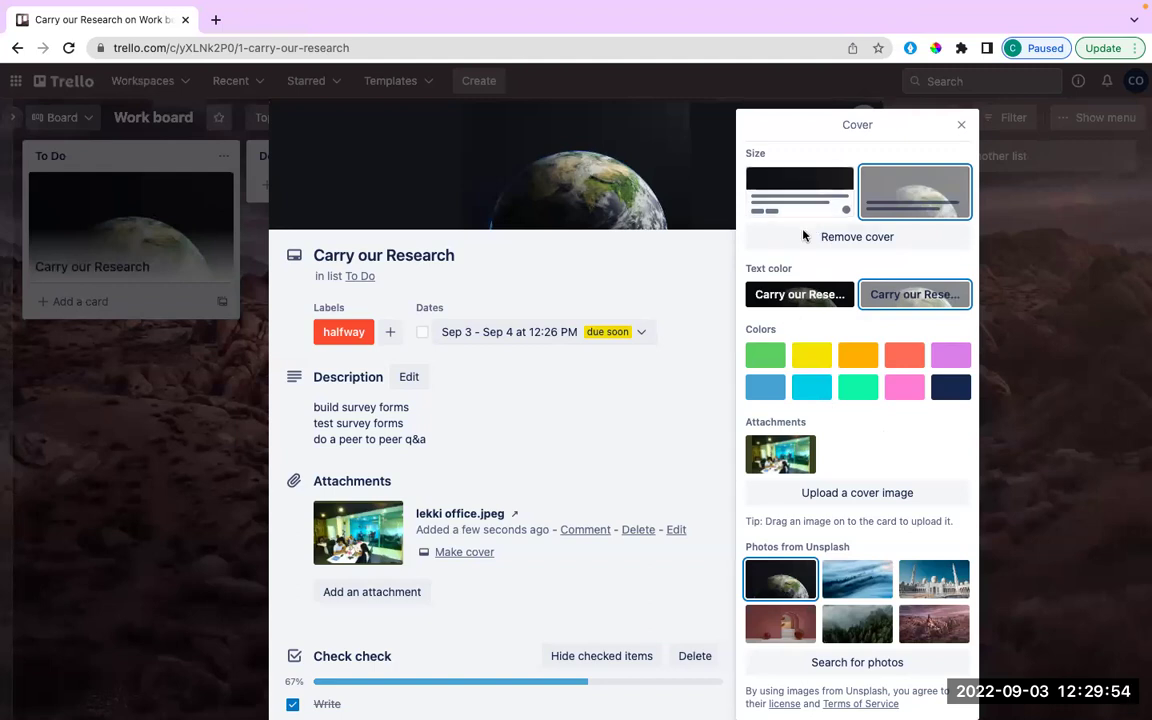
{"action": "left_click", "coordinate": [799, 190]}
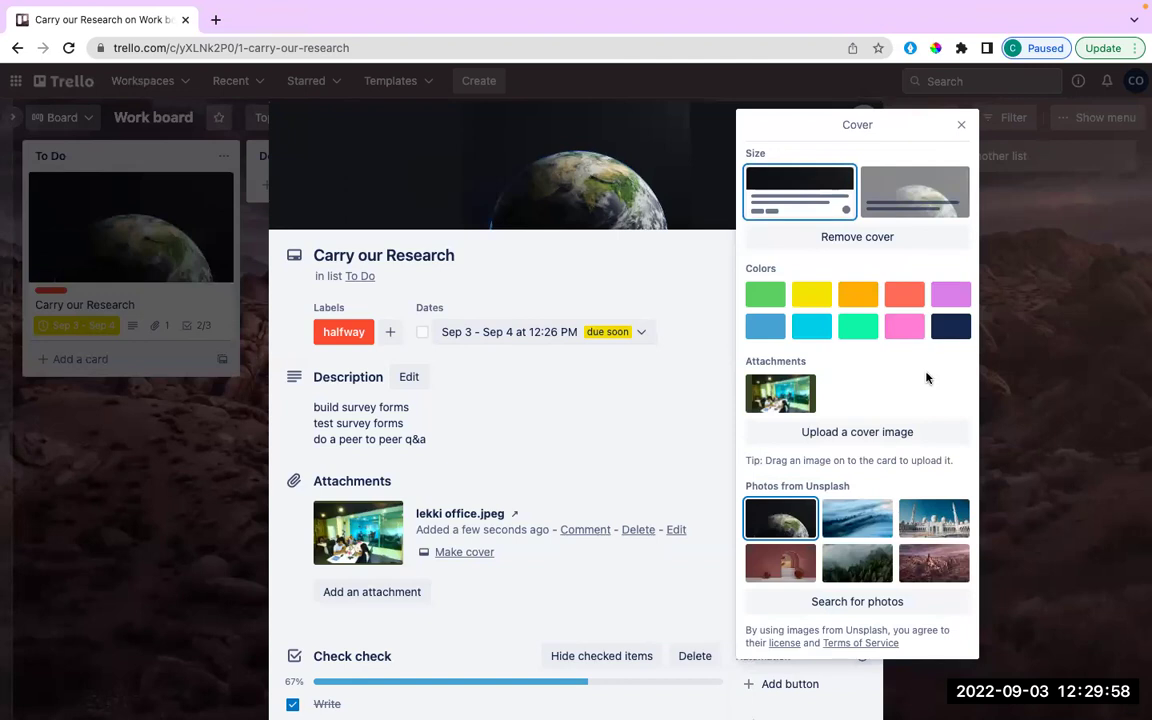
{"action": "left_click", "coordinate": [963, 126]}
{"action": "scroll", "coordinate": [795, 487], "scroll_direction": "down", "scroll_amount": 2}
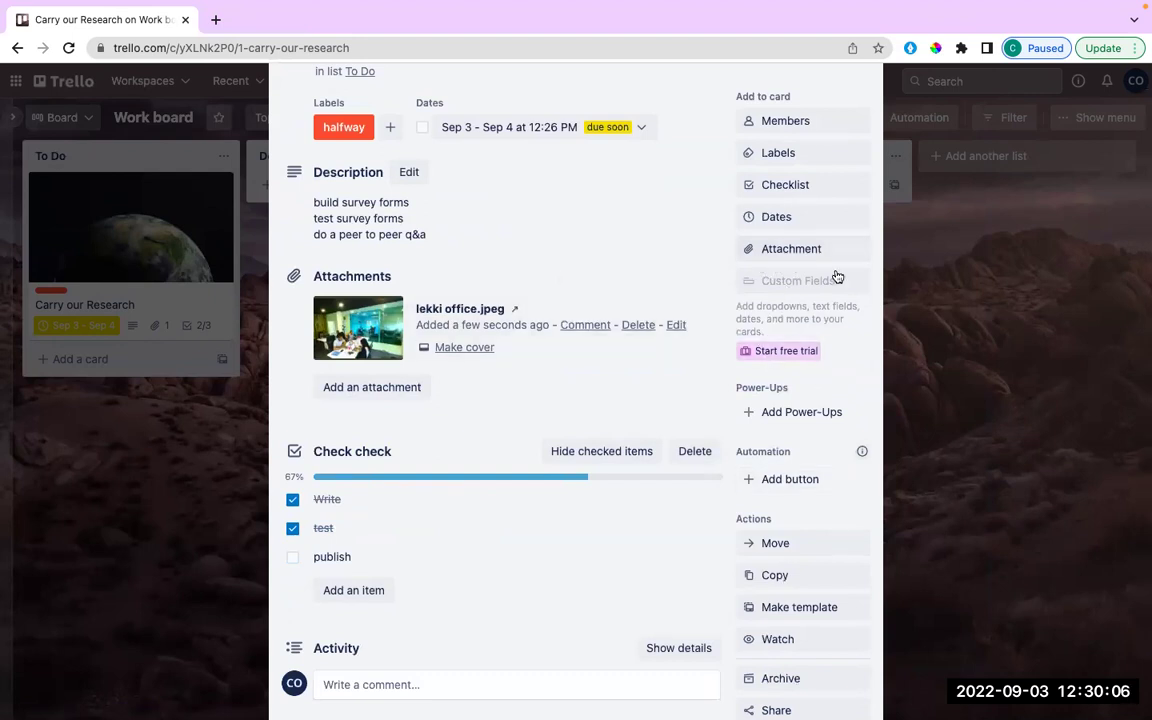
{"action": "left_click", "coordinate": [778, 252]}
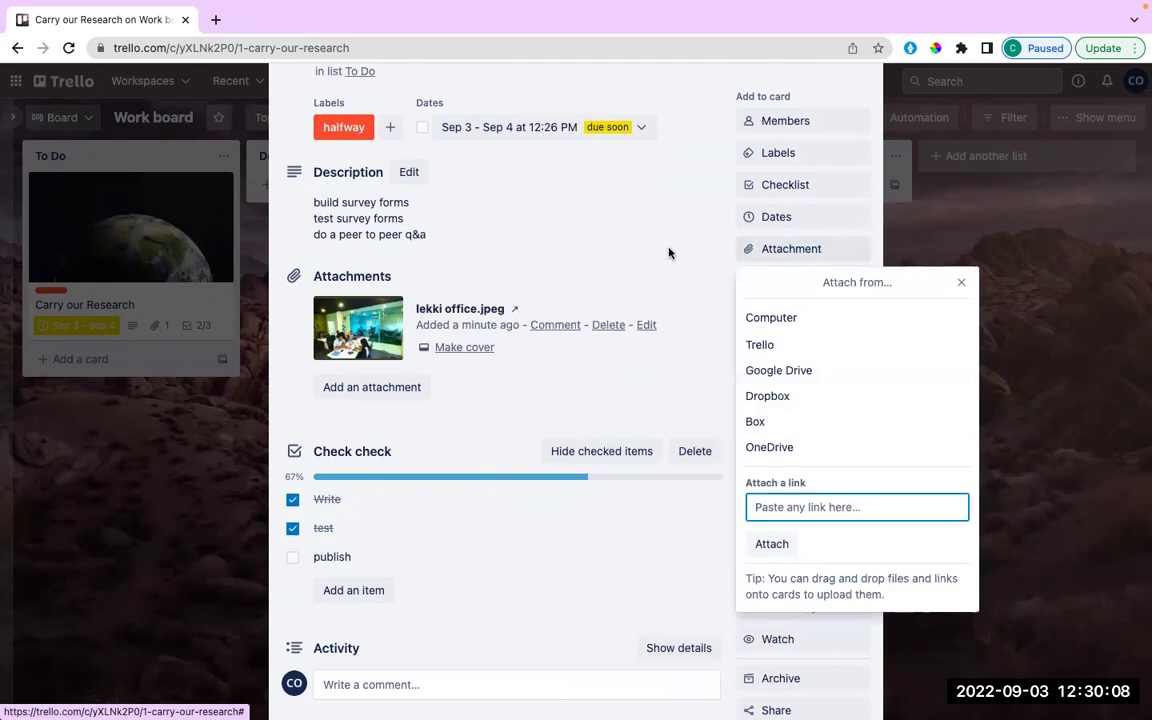
{"action": "left_click", "coordinate": [960, 286]}
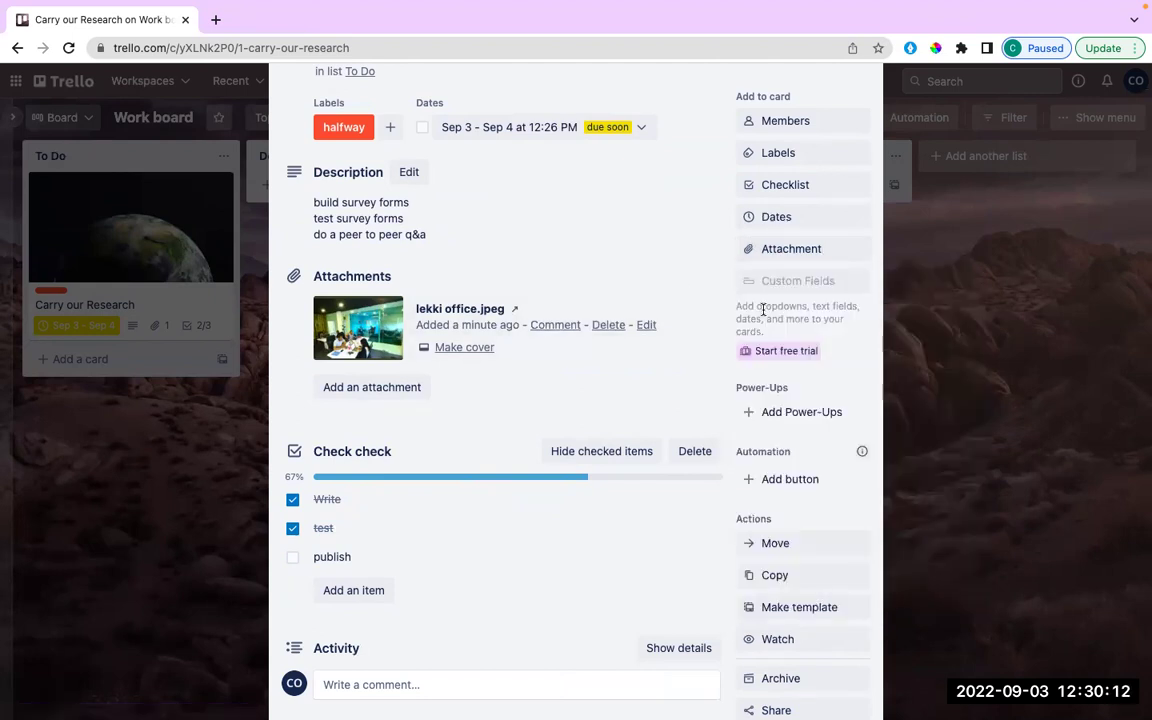
Delete the lekki office.jpeg attachment and confirm the permanent deletion.
{"action": "left_click", "coordinate": [607, 325]}
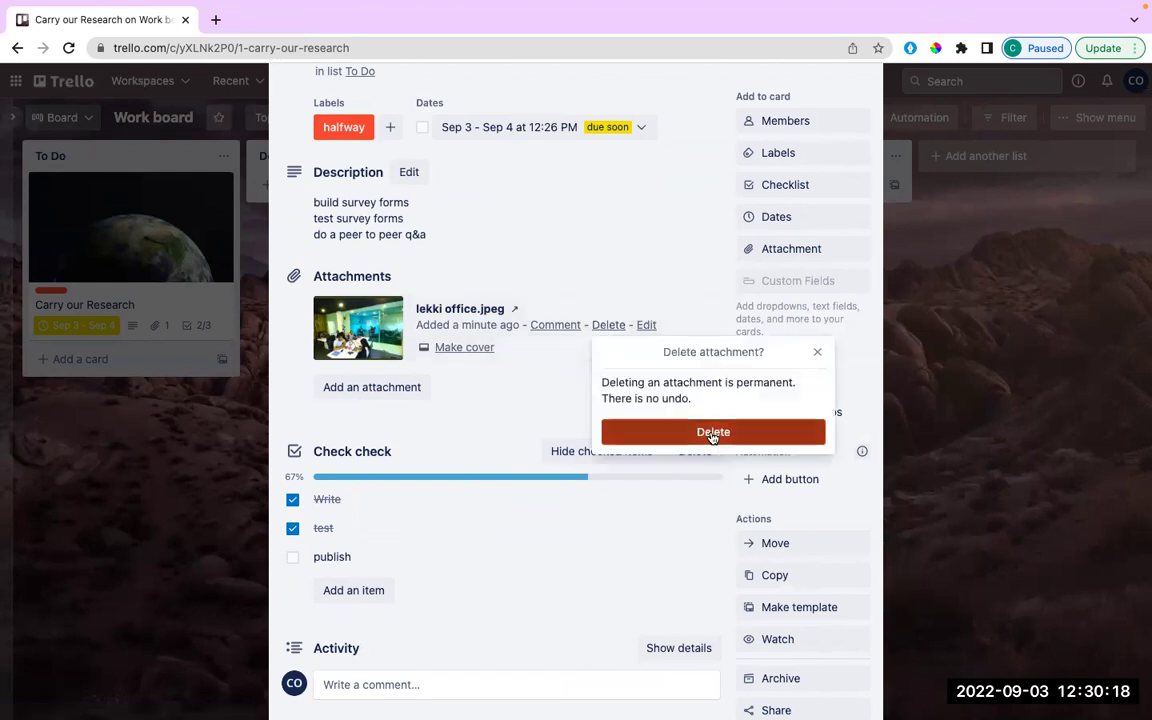
{"action": "left_click", "coordinate": [710, 433]}
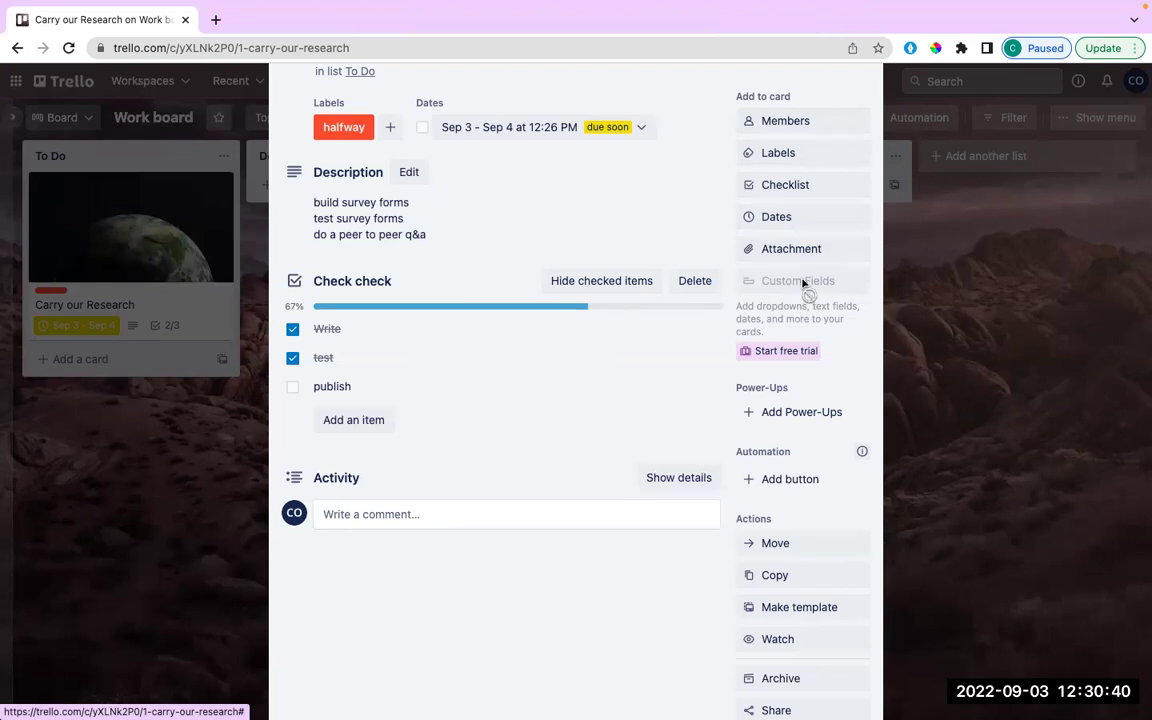
Expand the card's full activity history with Show details.
{"action": "scroll", "coordinate": [803, 284], "scroll_direction": "down", "scroll_amount": 2}
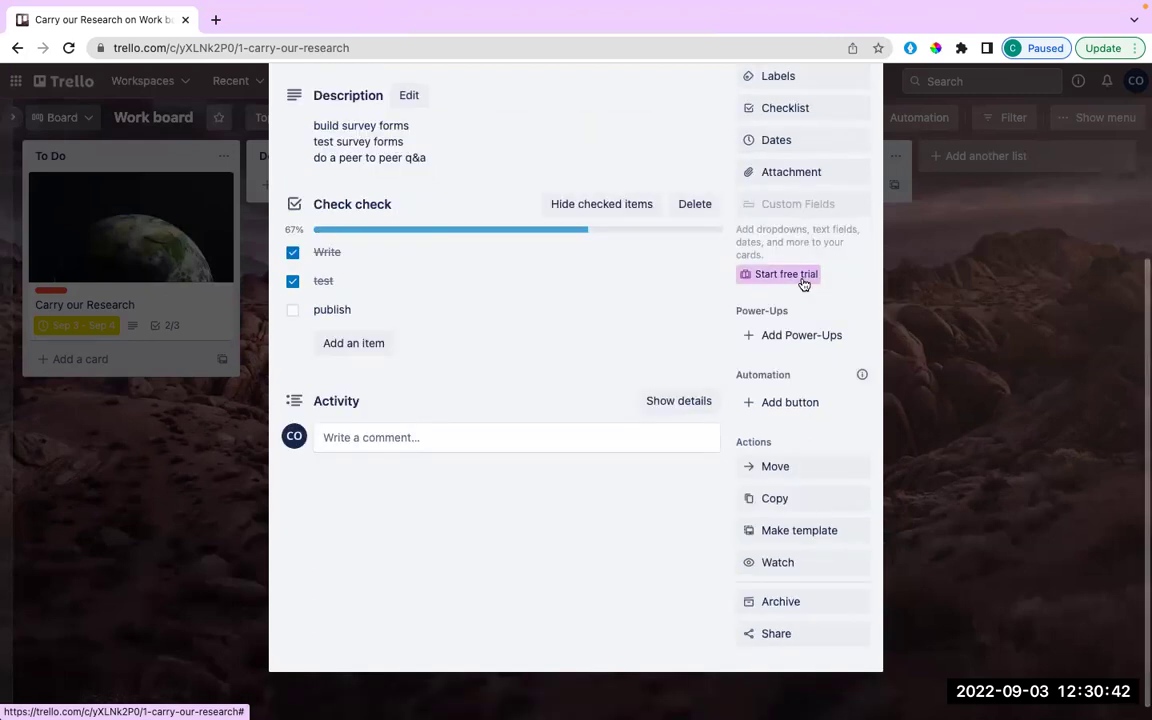
{"action": "scroll", "coordinate": [804, 285], "scroll_direction": "up", "scroll_amount": 2}
{"action": "scroll", "coordinate": [803, 285], "scroll_direction": "down", "scroll_amount": 1}
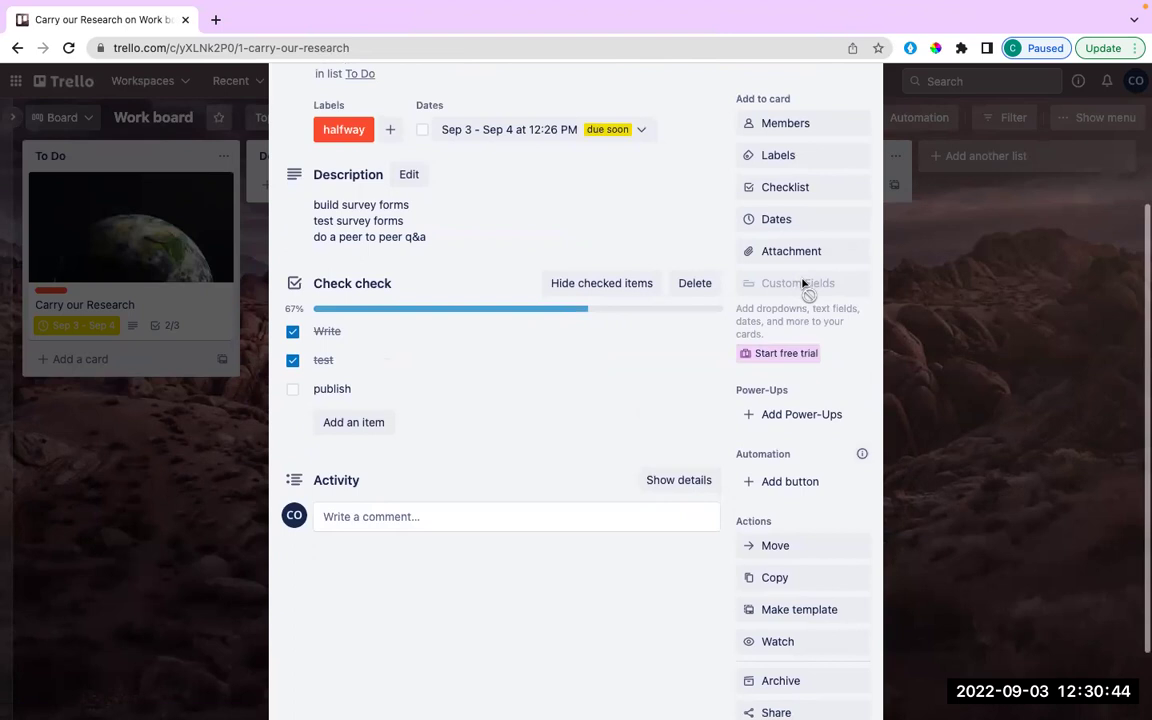
{"action": "scroll", "coordinate": [803, 285], "scroll_direction": "down", "scroll_amount": 2}
{"action": "scroll", "coordinate": [803, 285], "scroll_direction": "up", "scroll_amount": 1}
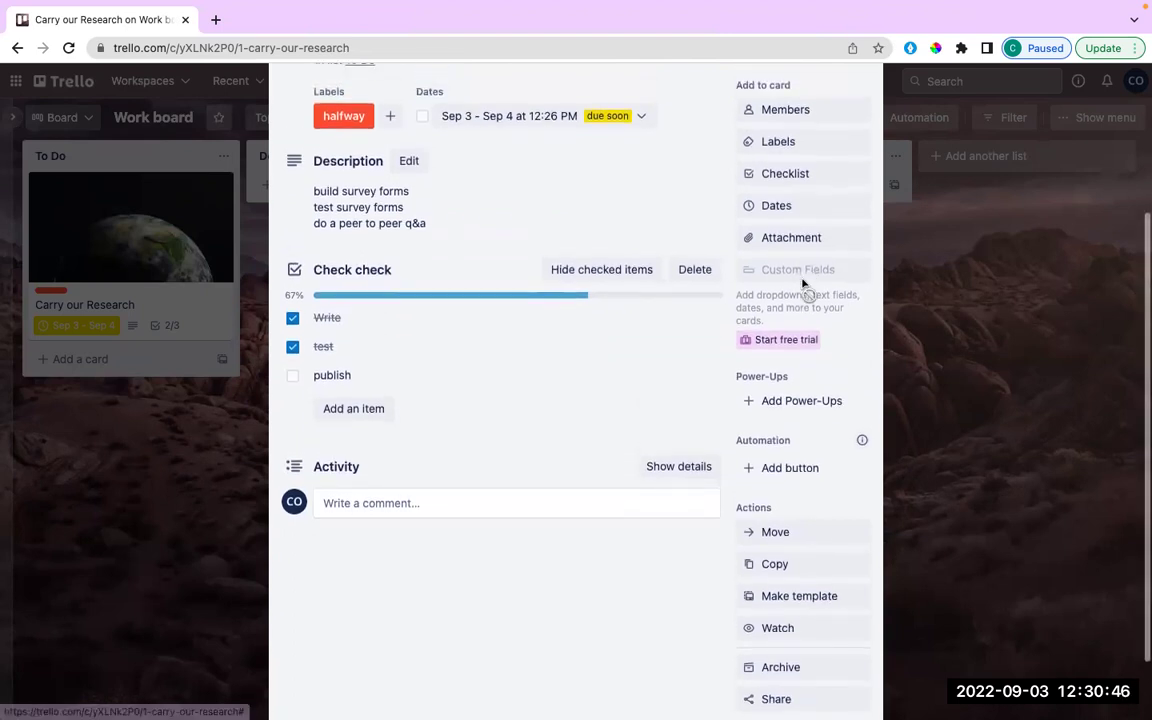
{"action": "scroll", "coordinate": [804, 288], "scroll_direction": "up", "scroll_amount": 1}
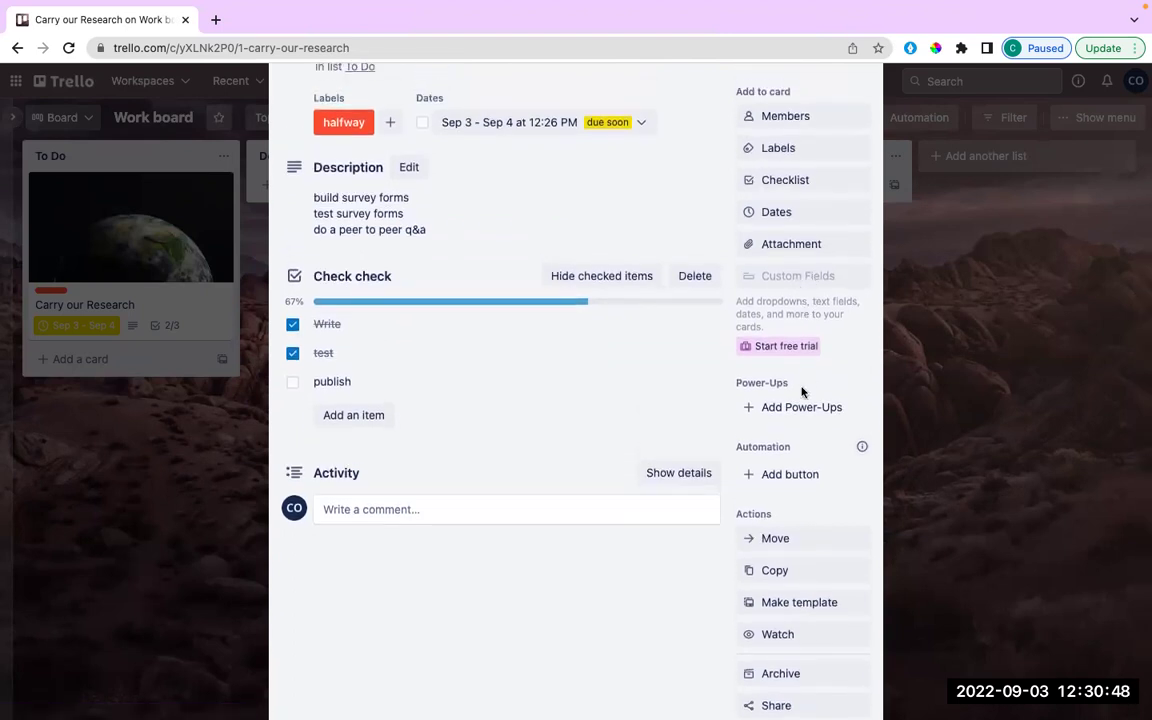
{"action": "scroll", "coordinate": [801, 391], "scroll_direction": "up", "scroll_amount": 3}
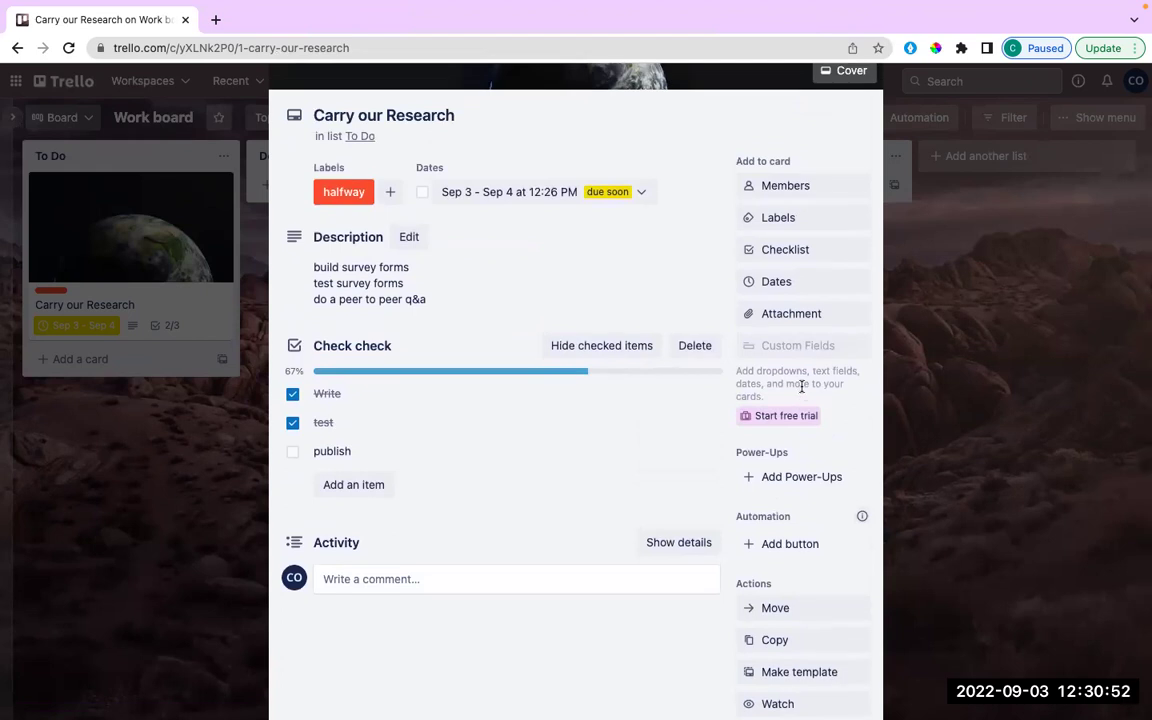
{"action": "scroll", "coordinate": [801, 386], "scroll_direction": "down", "scroll_amount": 1}
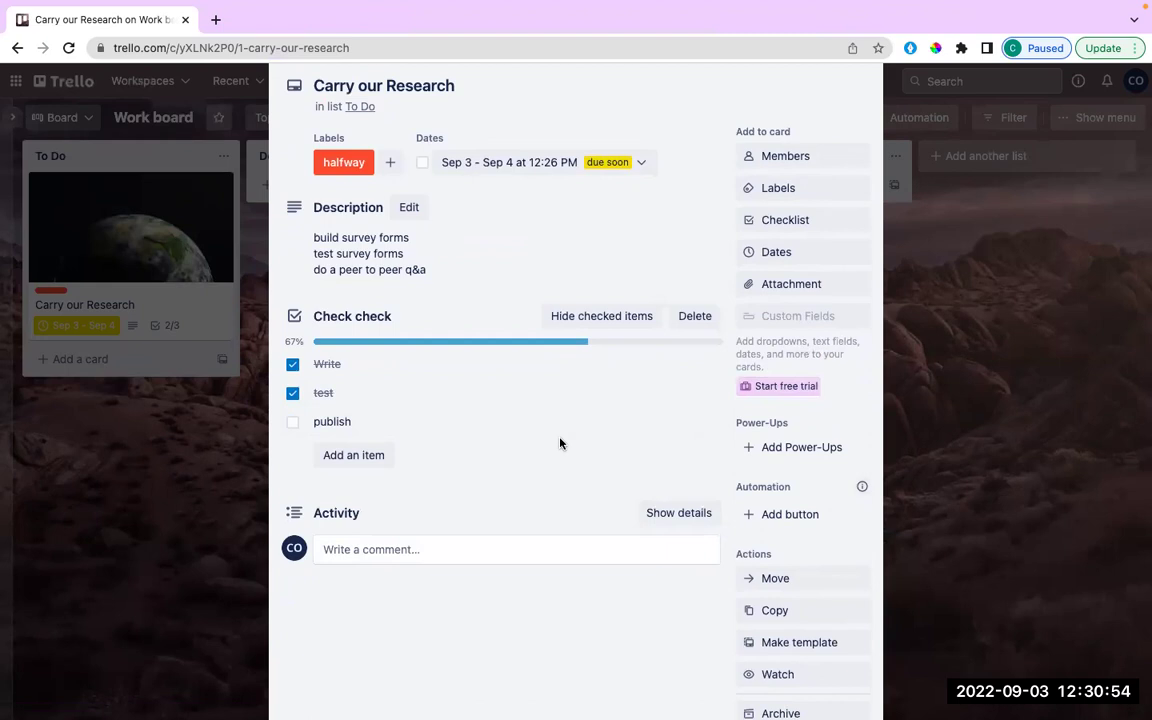
{"action": "scroll", "coordinate": [560, 443], "scroll_direction": "down", "scroll_amount": 3}
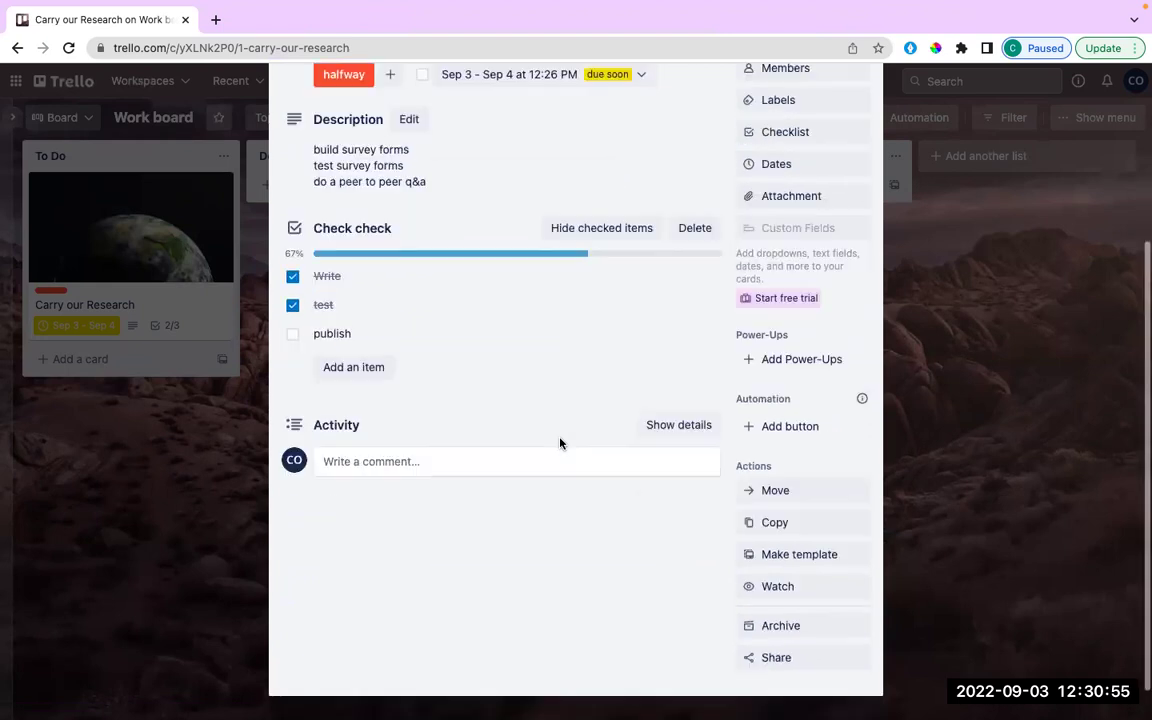
{"action": "left_click", "coordinate": [673, 428]}
Review the activity list, then collapse it with Hide Details so only the comment box remains.
{"action": "scroll", "coordinate": [462, 520], "scroll_direction": "down", "scroll_amount": 2}
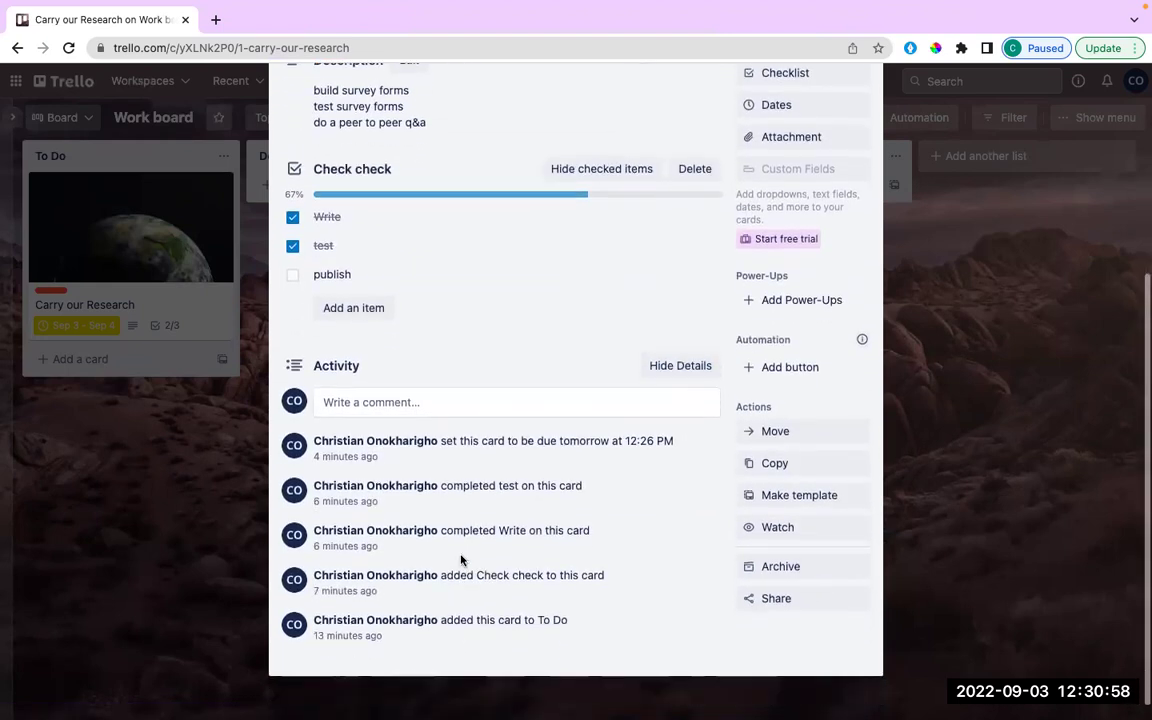
{"action": "scroll", "coordinate": [463, 558], "scroll_direction": "down", "scroll_amount": 1}
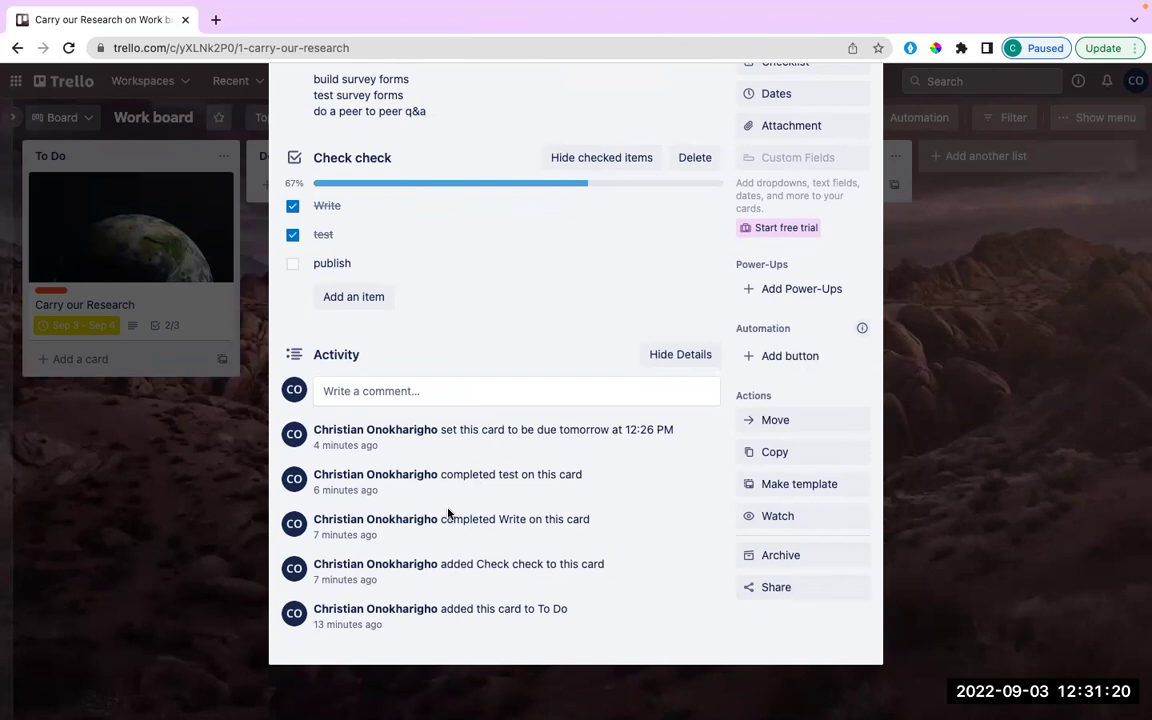
{"action": "scroll", "coordinate": [617, 309], "scroll_direction": "up", "scroll_amount": 4}
{"action": "scroll", "coordinate": [620, 310], "scroll_direction": "up", "scroll_amount": 1}
{"action": "scroll", "coordinate": [620, 310], "scroll_direction": "down", "scroll_amount": 2}
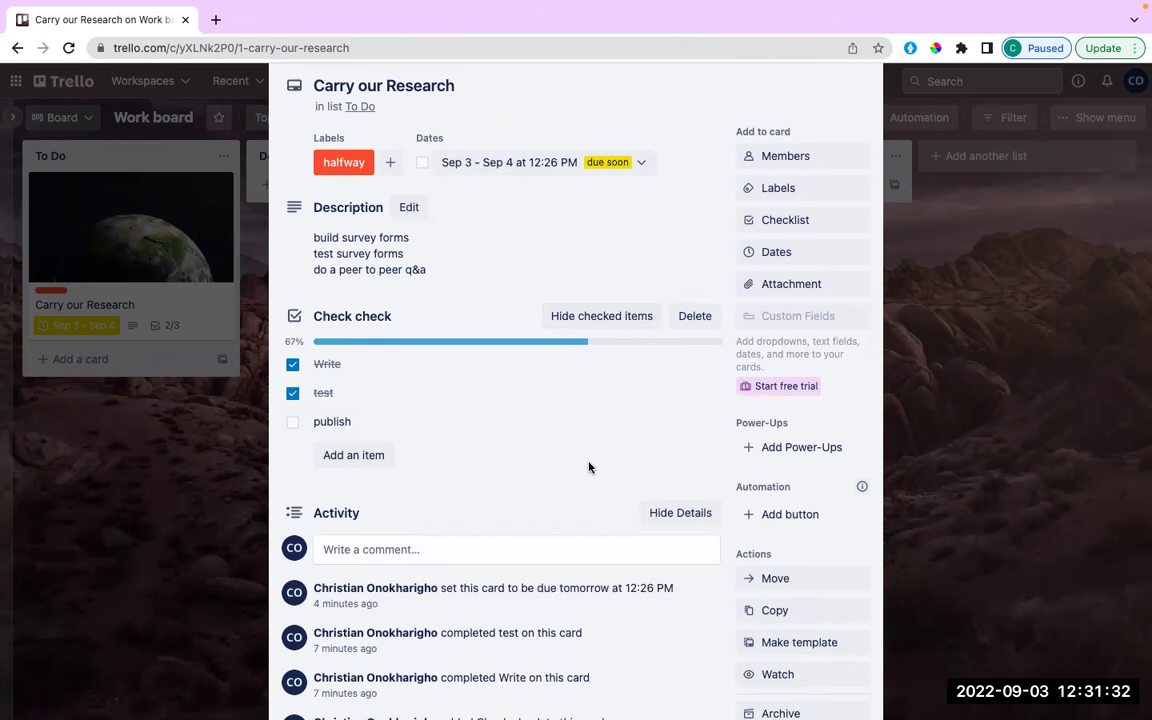
{"action": "scroll", "coordinate": [589, 467], "scroll_direction": "down", "scroll_amount": 2}
{"action": "left_click", "coordinate": [665, 414]}
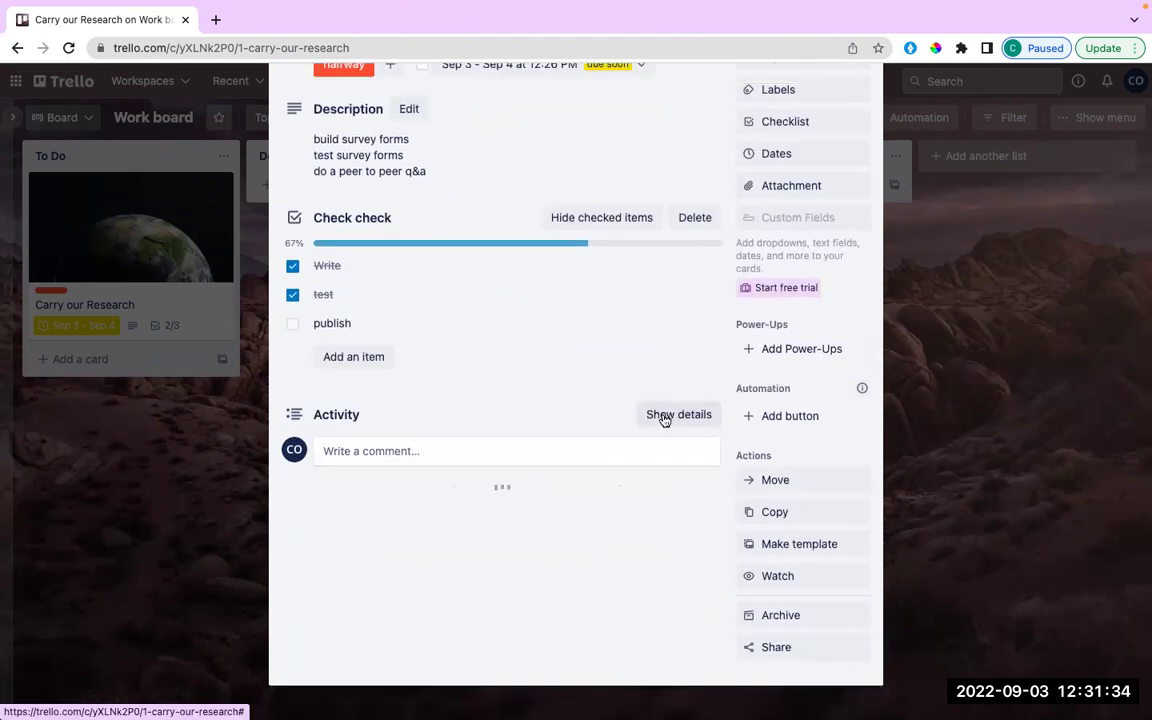
{"action": "scroll", "coordinate": [664, 360], "scroll_direction": "up", "scroll_amount": 2}
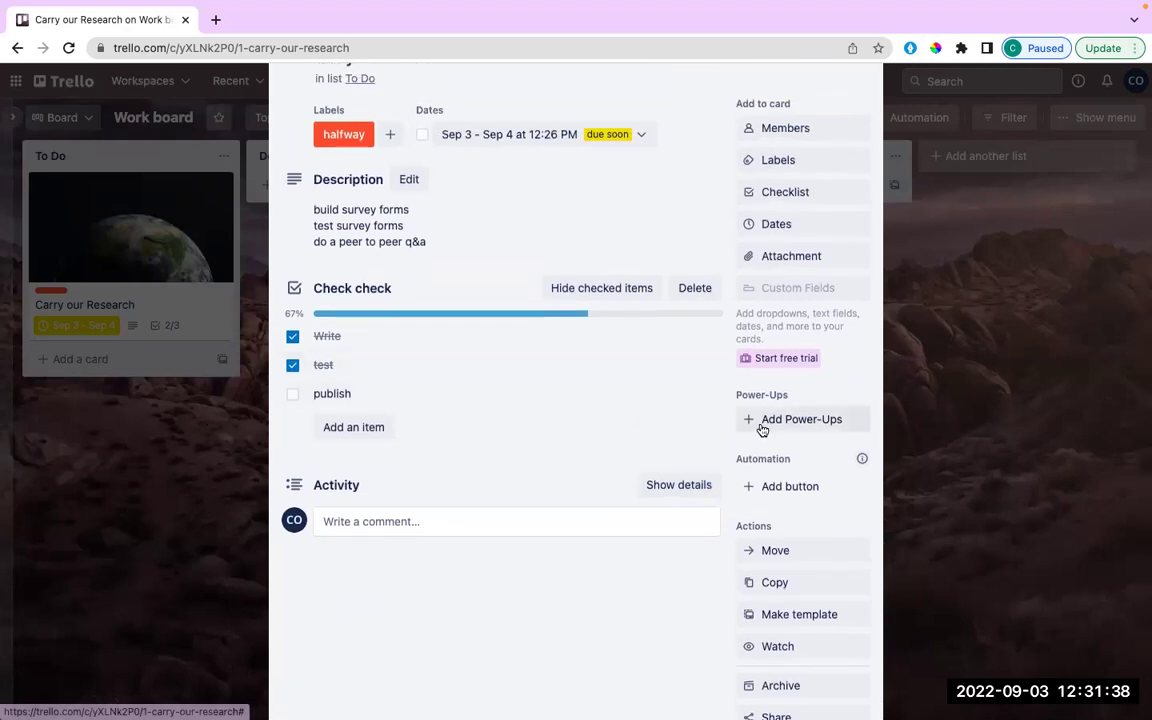
{"action": "scroll", "coordinate": [762, 425], "scroll_direction": "down", "scroll_amount": 1}
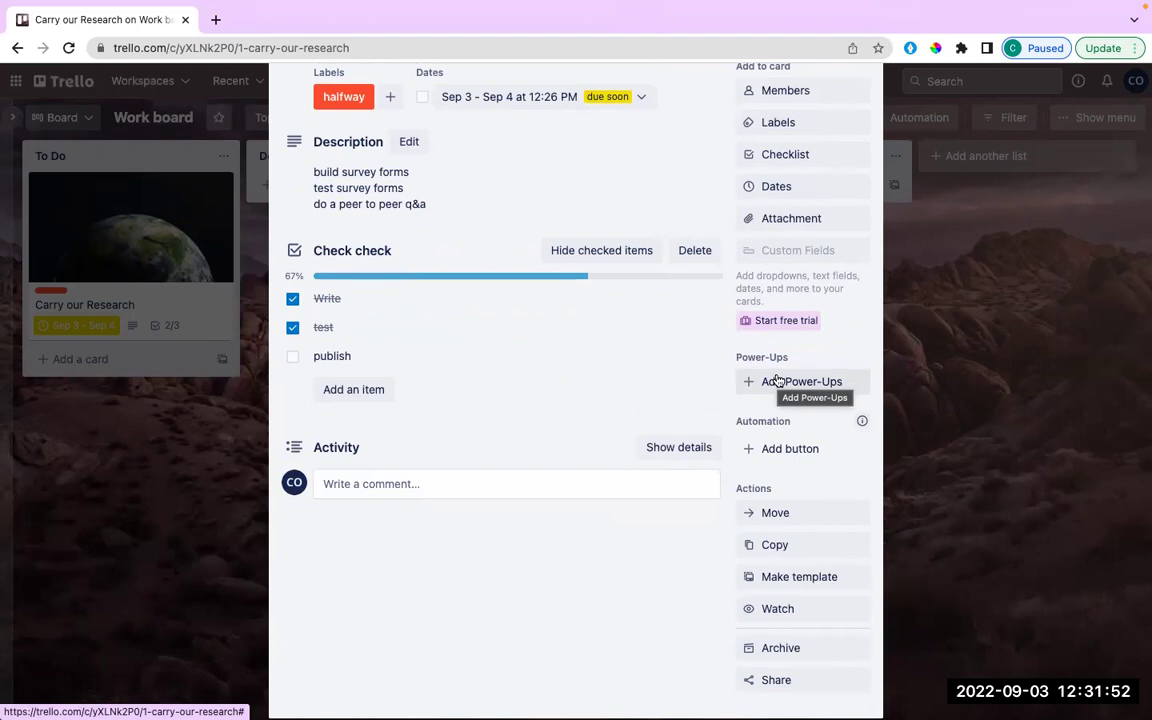
{"action": "left_click", "coordinate": [777, 381]}
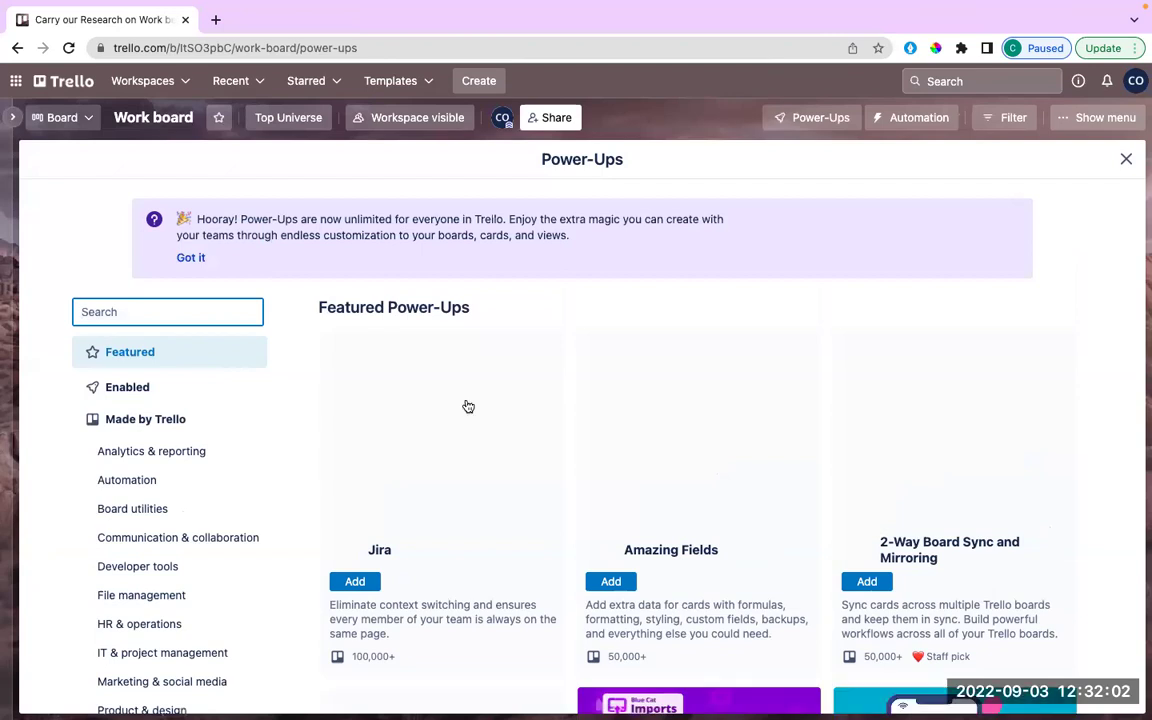
{"action": "scroll", "coordinate": [467, 400], "scroll_direction": "down", "scroll_amount": 2}
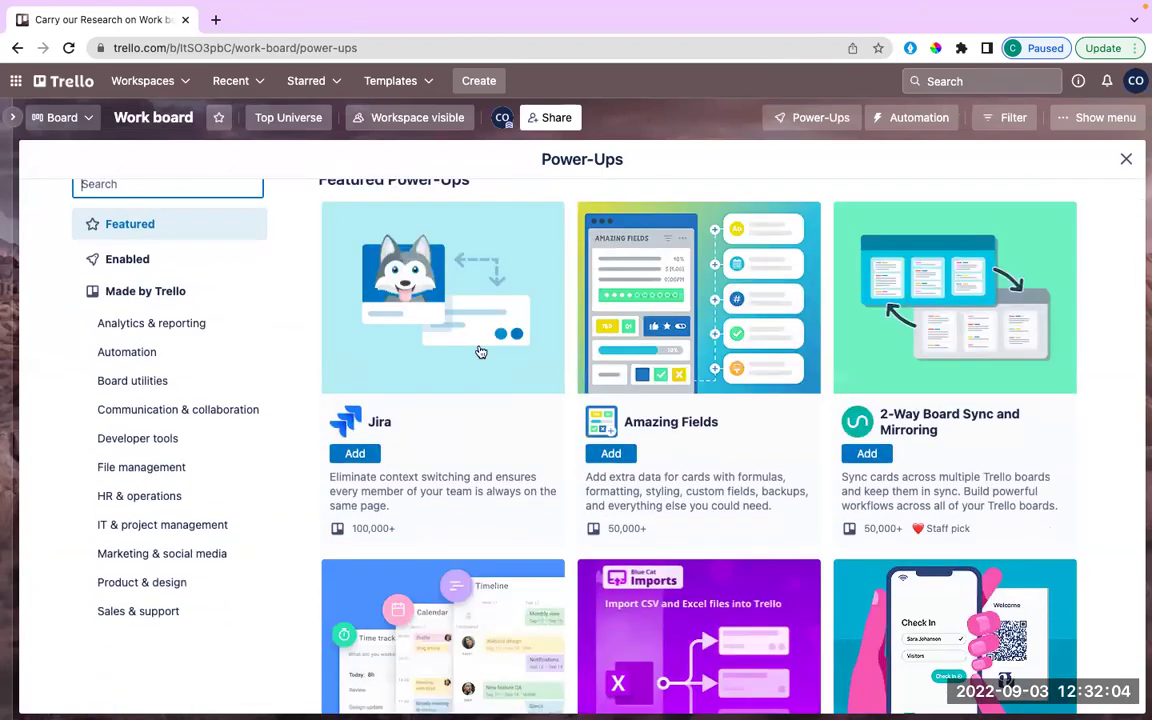
{"action": "scroll", "coordinate": [469, 437], "scroll_direction": "down", "scroll_amount": 5}
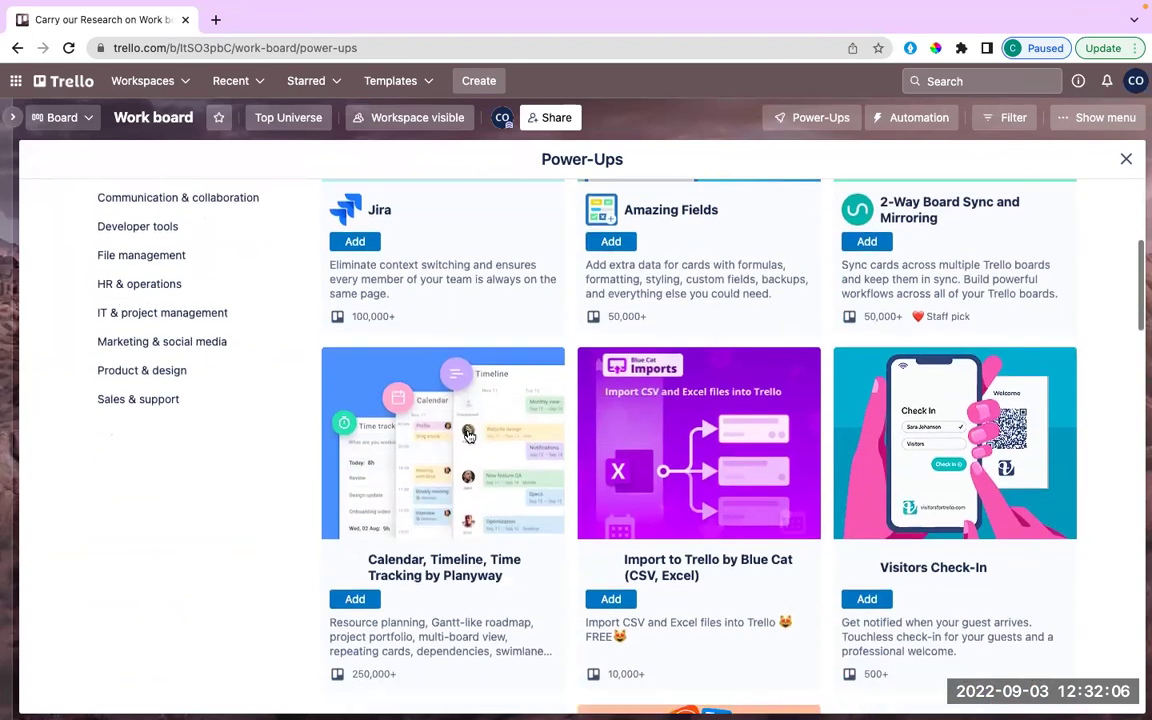
{"action": "scroll", "coordinate": [469, 437], "scroll_direction": "down", "scroll_amount": 2}
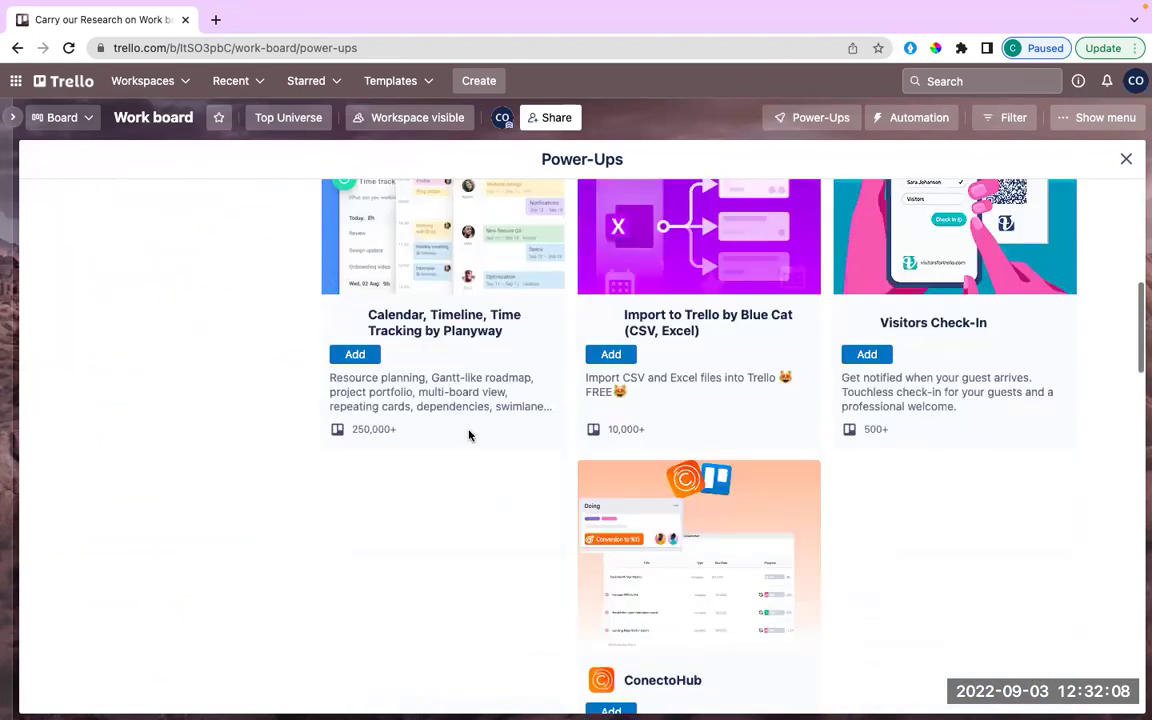
{"action": "scroll", "coordinate": [469, 436], "scroll_direction": "down", "scroll_amount": 6}
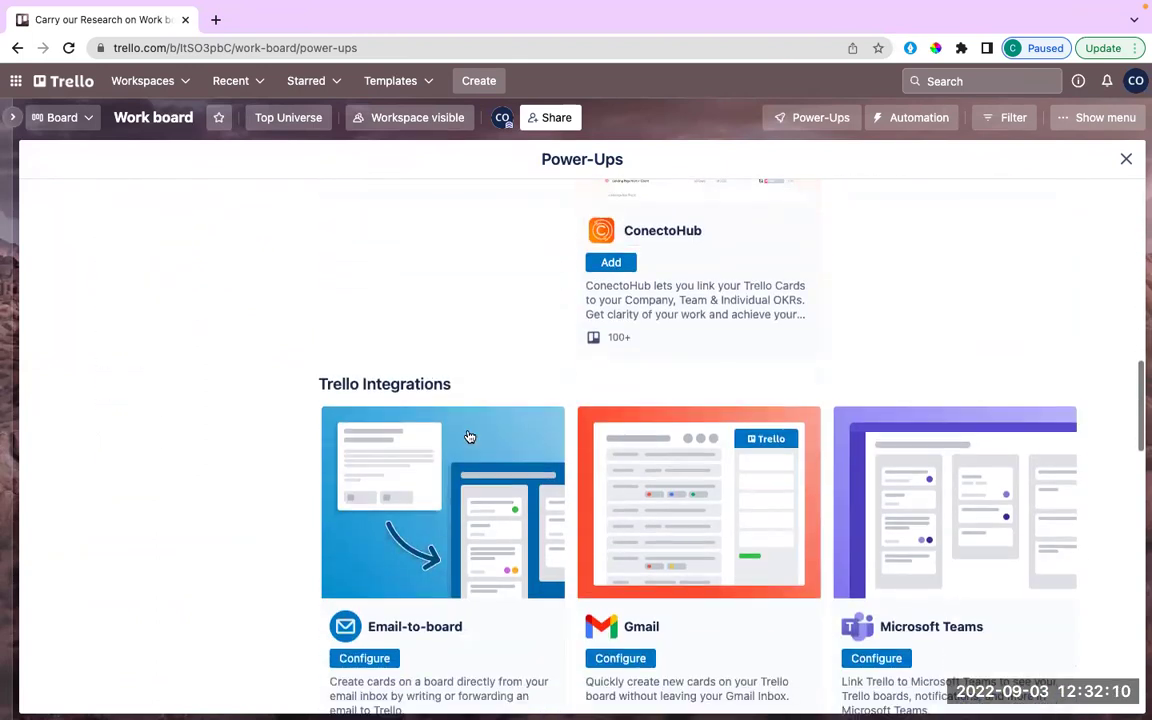
{"action": "scroll", "coordinate": [469, 437], "scroll_direction": "down", "scroll_amount": 3}
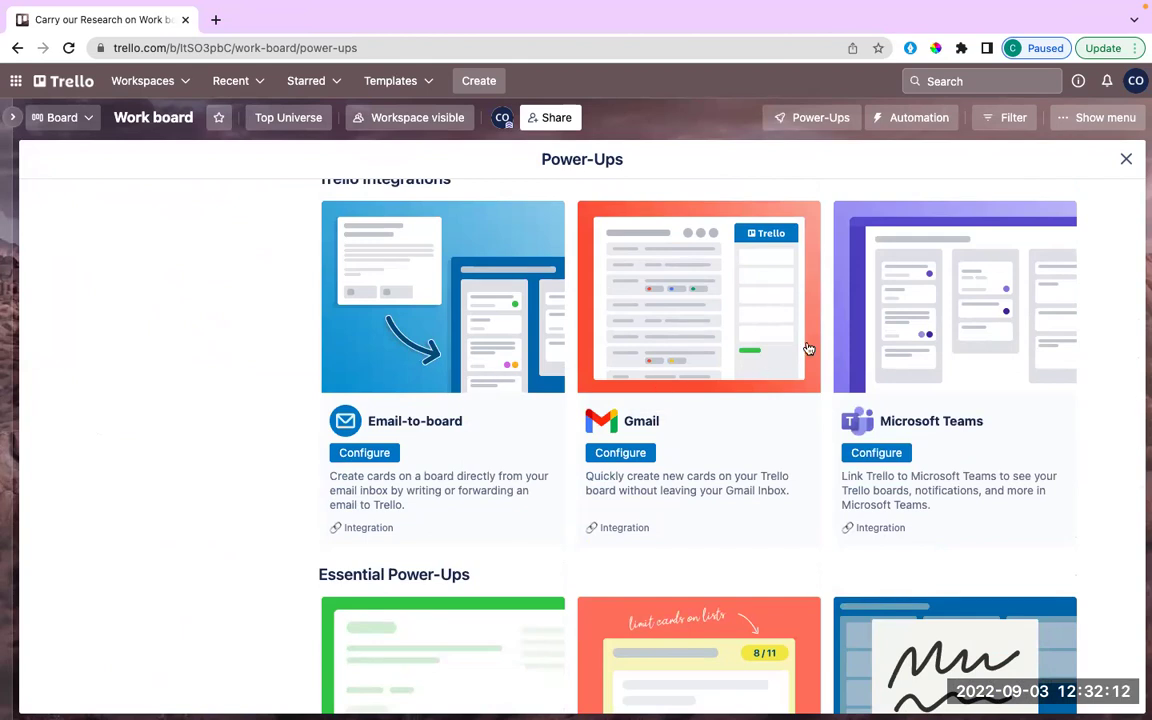
{"action": "scroll", "coordinate": [755, 460], "scroll_direction": "down", "scroll_amount": 2}
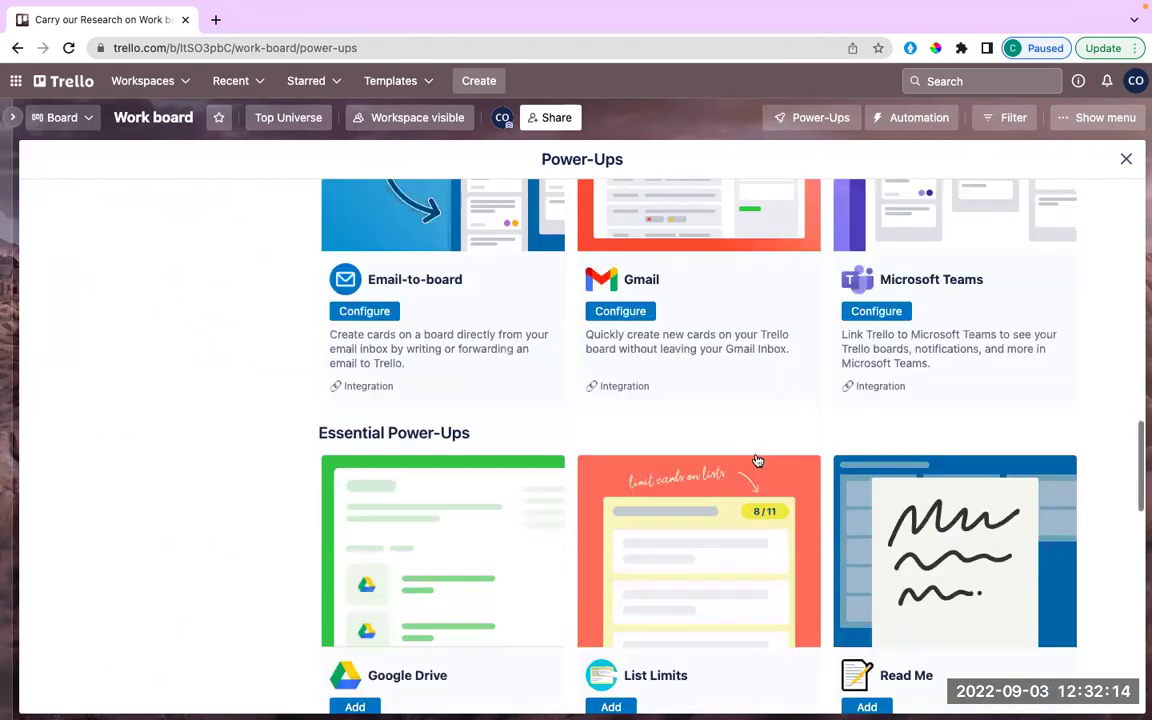
{"action": "scroll", "coordinate": [757, 461], "scroll_direction": "down", "scroll_amount": 10}
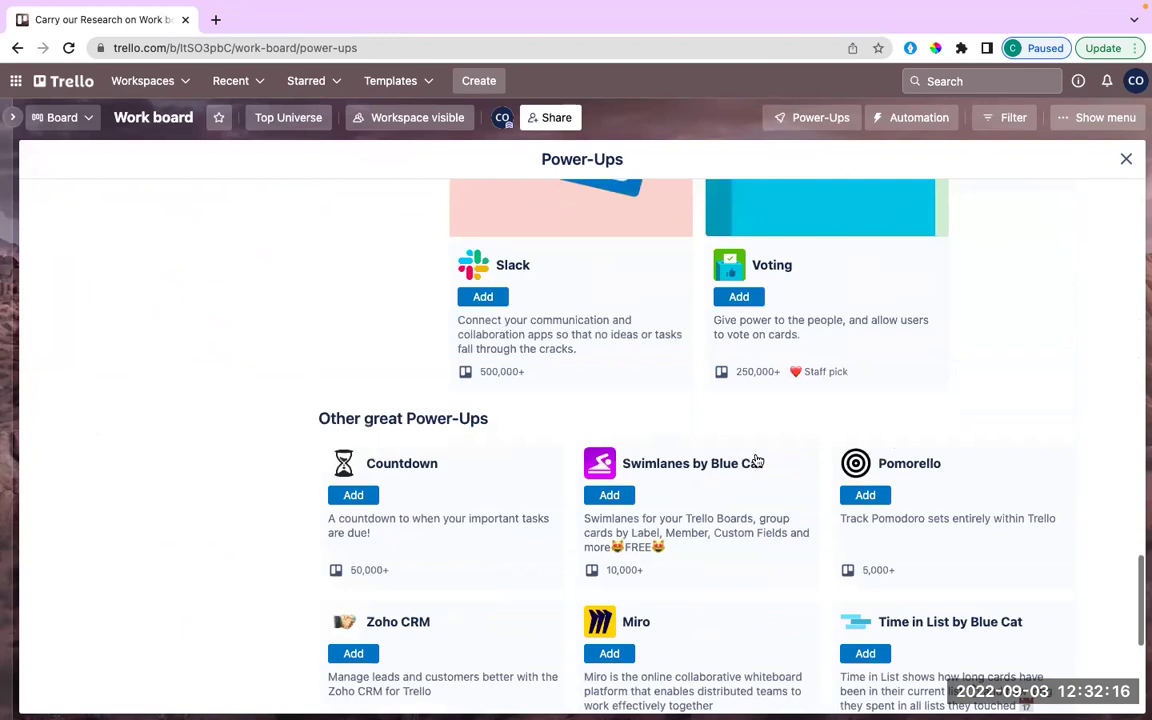
{"action": "scroll", "coordinate": [631, 281], "scroll_direction": "down", "scroll_amount": 3}
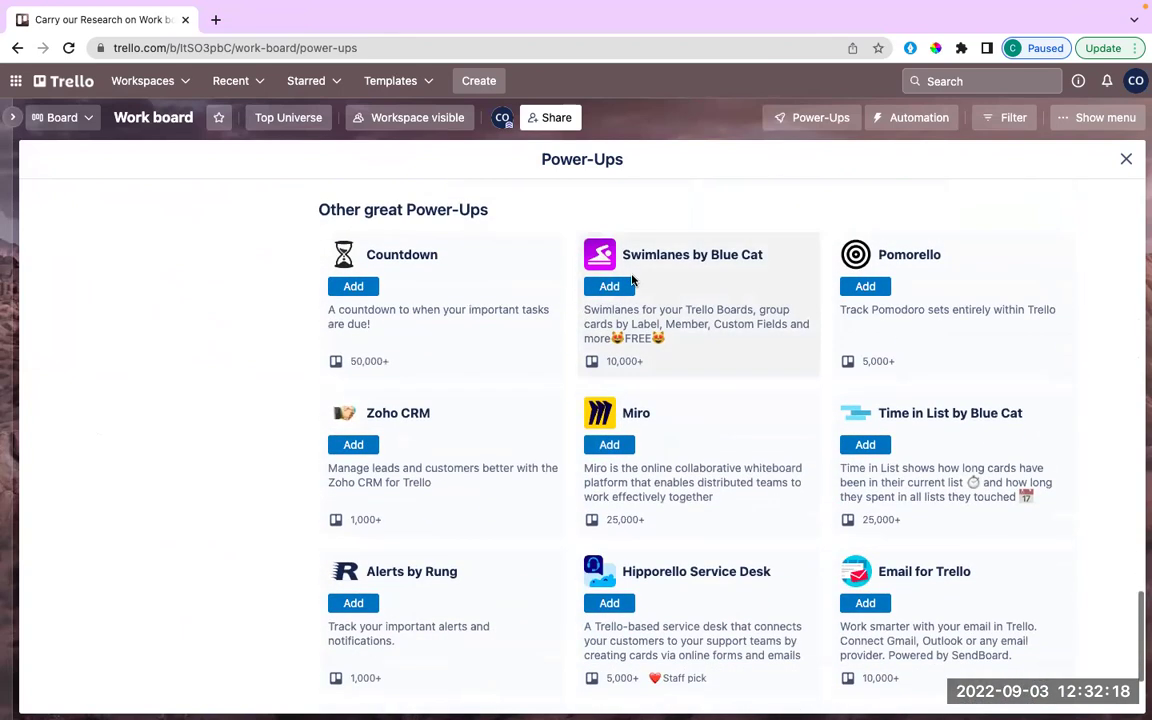
{"action": "scroll", "coordinate": [664, 535], "scroll_direction": "down", "scroll_amount": 3}
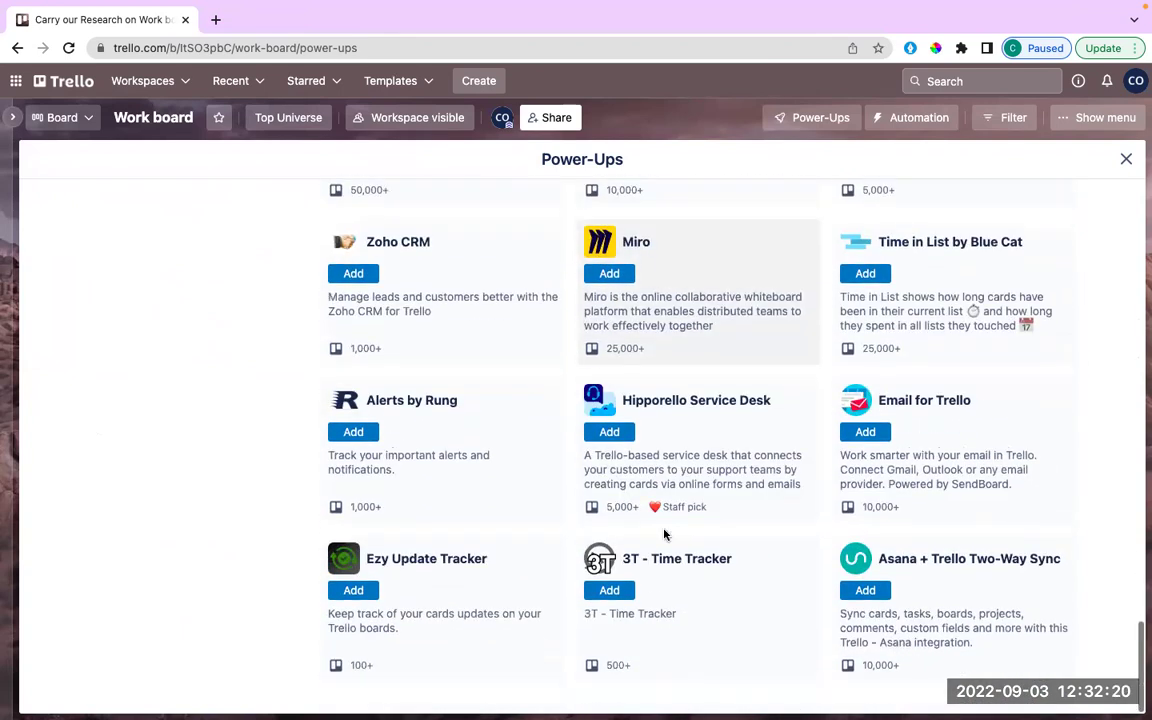
{"action": "scroll", "coordinate": [664, 535], "scroll_direction": "up", "scroll_amount": 15}
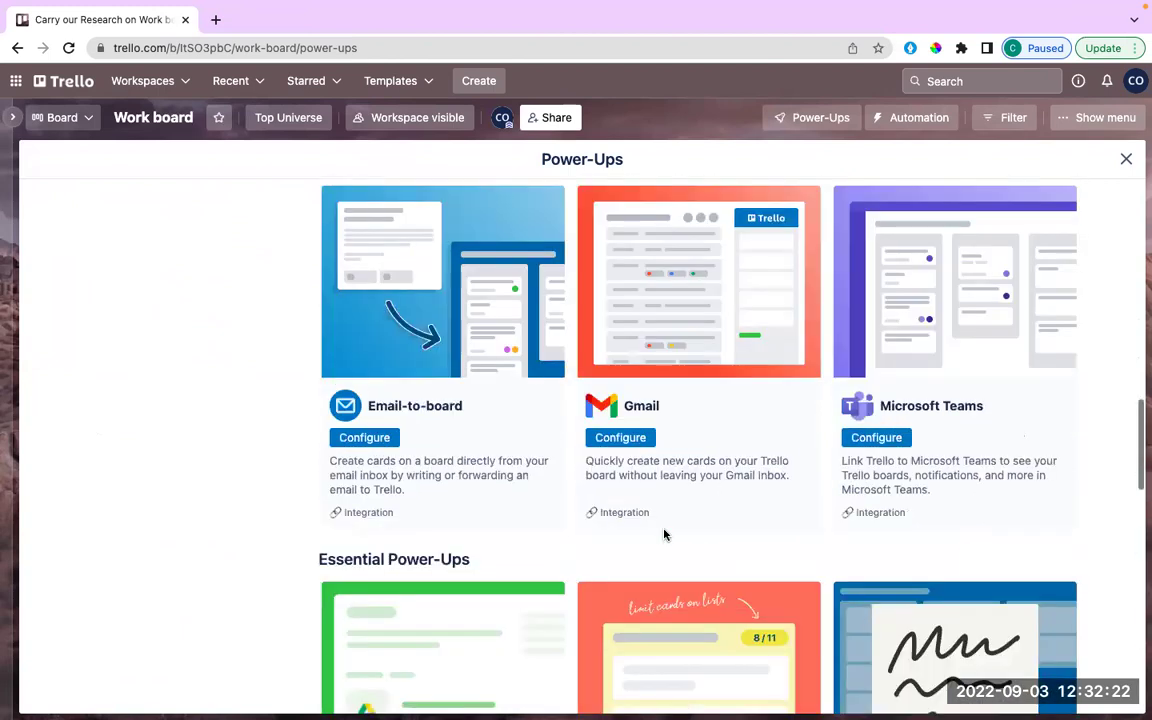
{"action": "scroll", "coordinate": [664, 535], "scroll_direction": "up", "scroll_amount": 5}
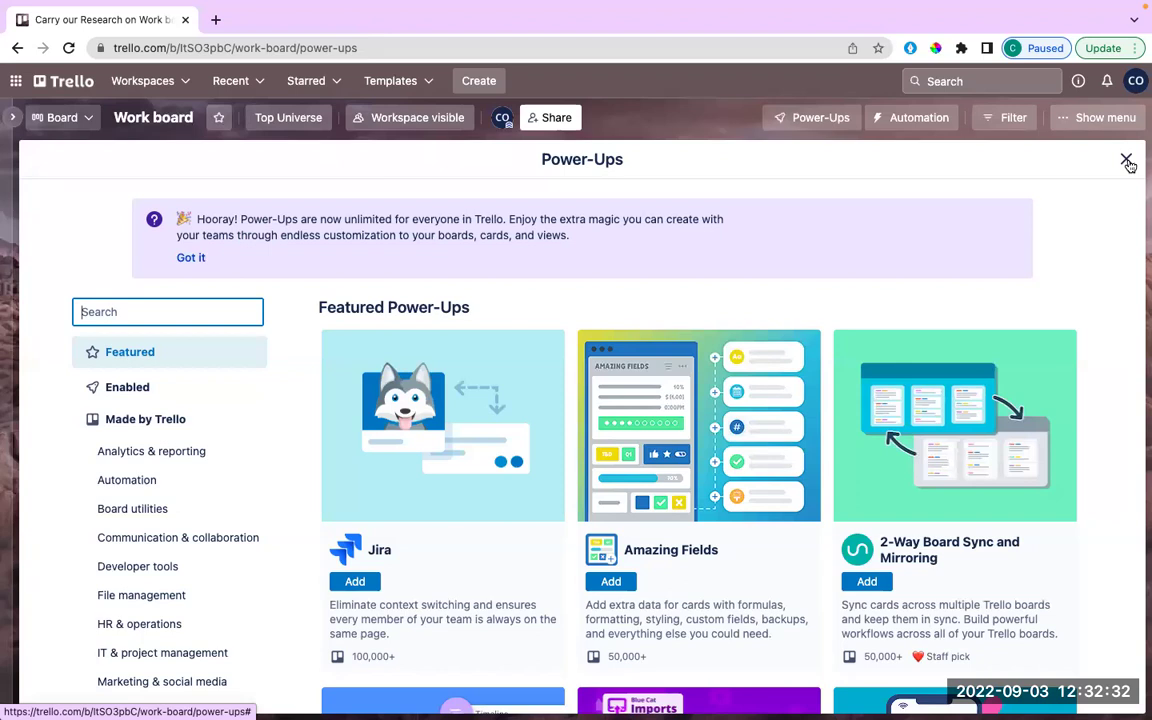
{"action": "key", "text": "Escape"}
{"action": "left_click", "coordinate": [175, 206]}
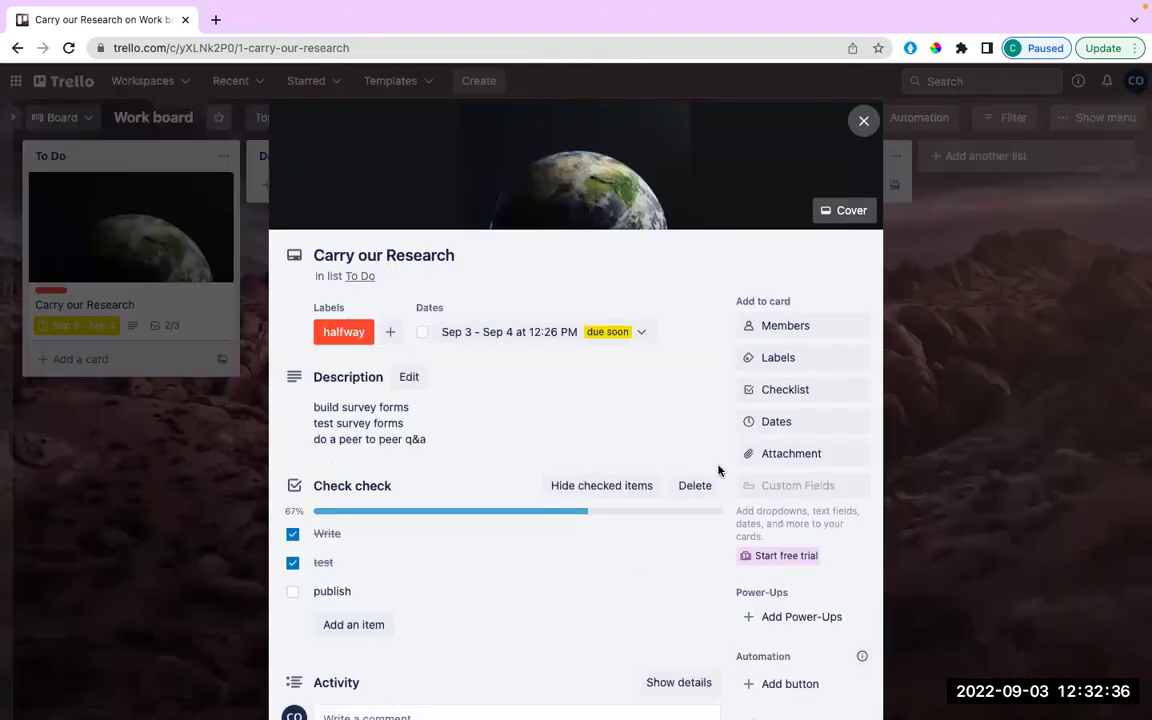
{"action": "scroll", "coordinate": [718, 470], "scroll_direction": "down", "scroll_amount": 3}
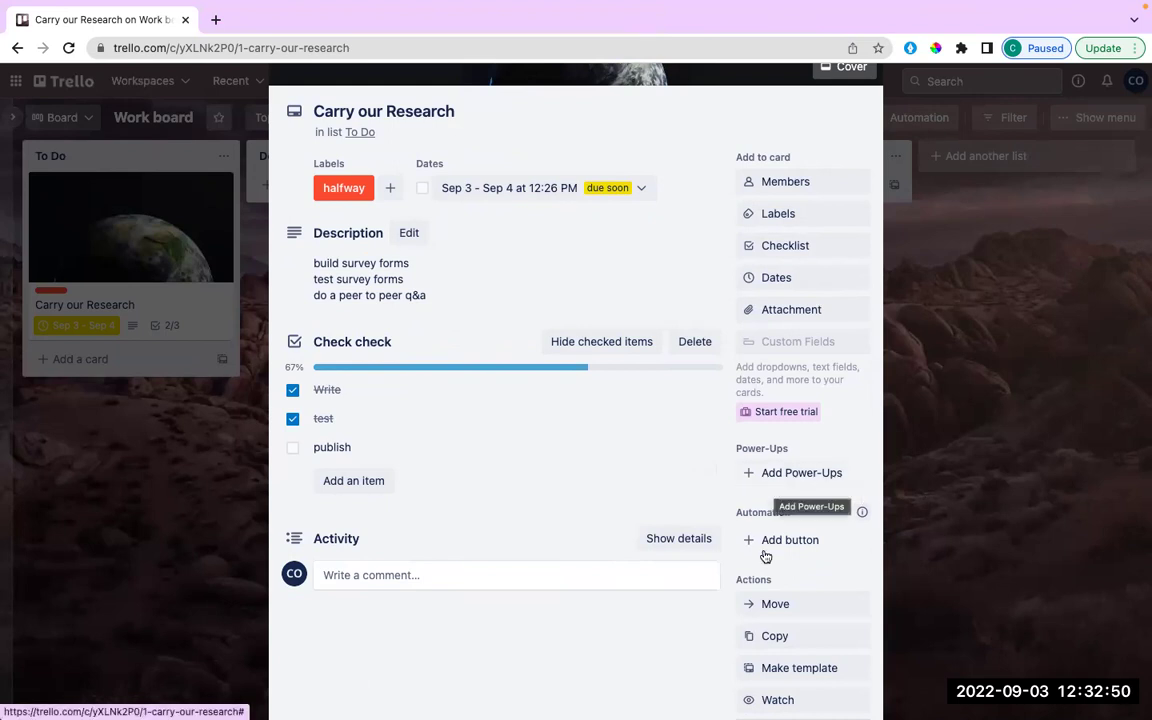
{"action": "scroll", "coordinate": [763, 554], "scroll_direction": "down", "scroll_amount": 2}
{"action": "scroll", "coordinate": [767, 556], "scroll_direction": "down", "scroll_amount": 1}
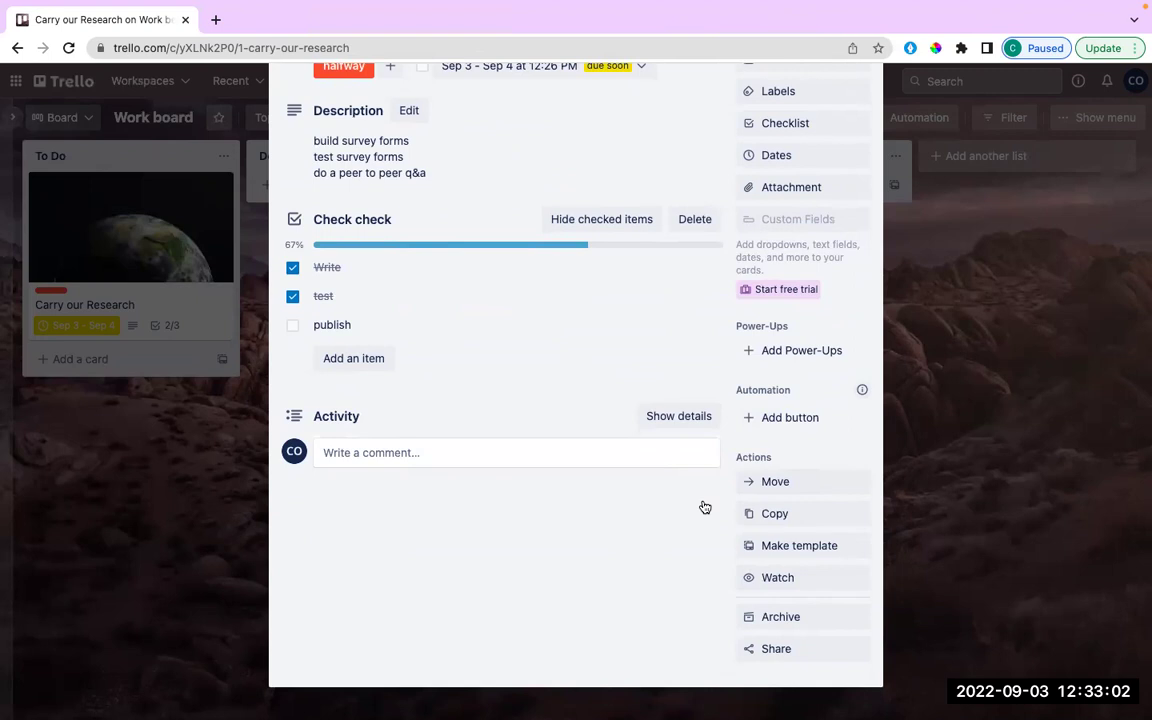
{"action": "left_click", "coordinate": [762, 650]}
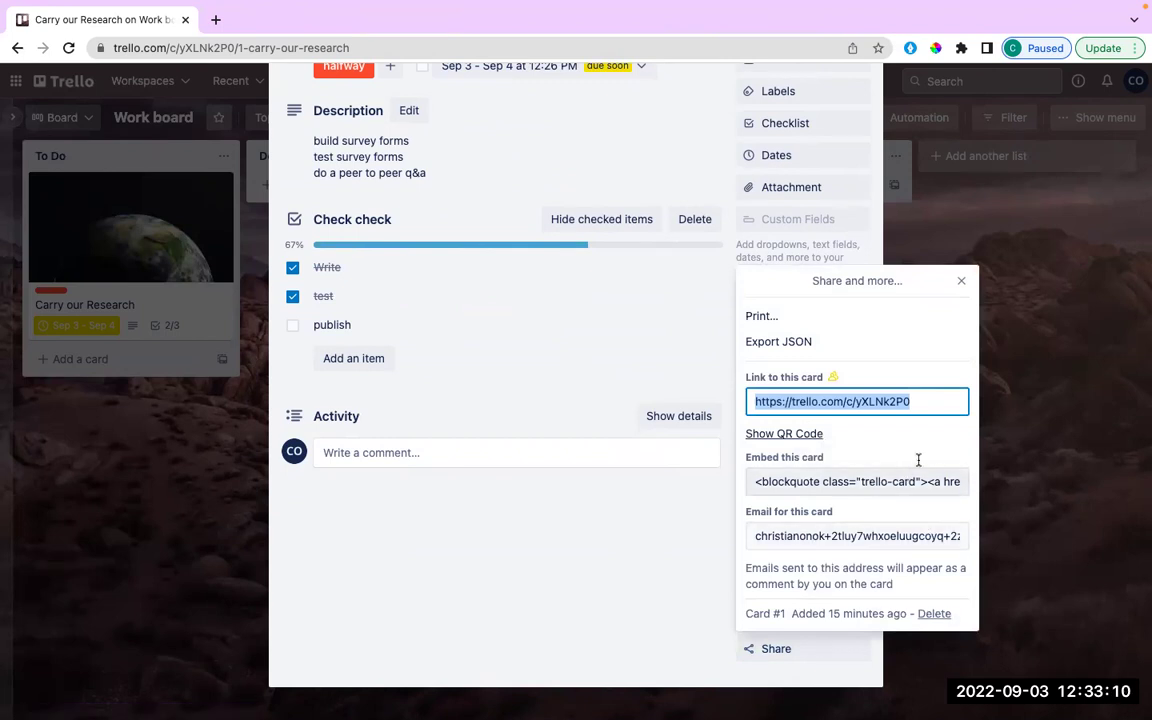
{"action": "left_click", "coordinate": [749, 537]}
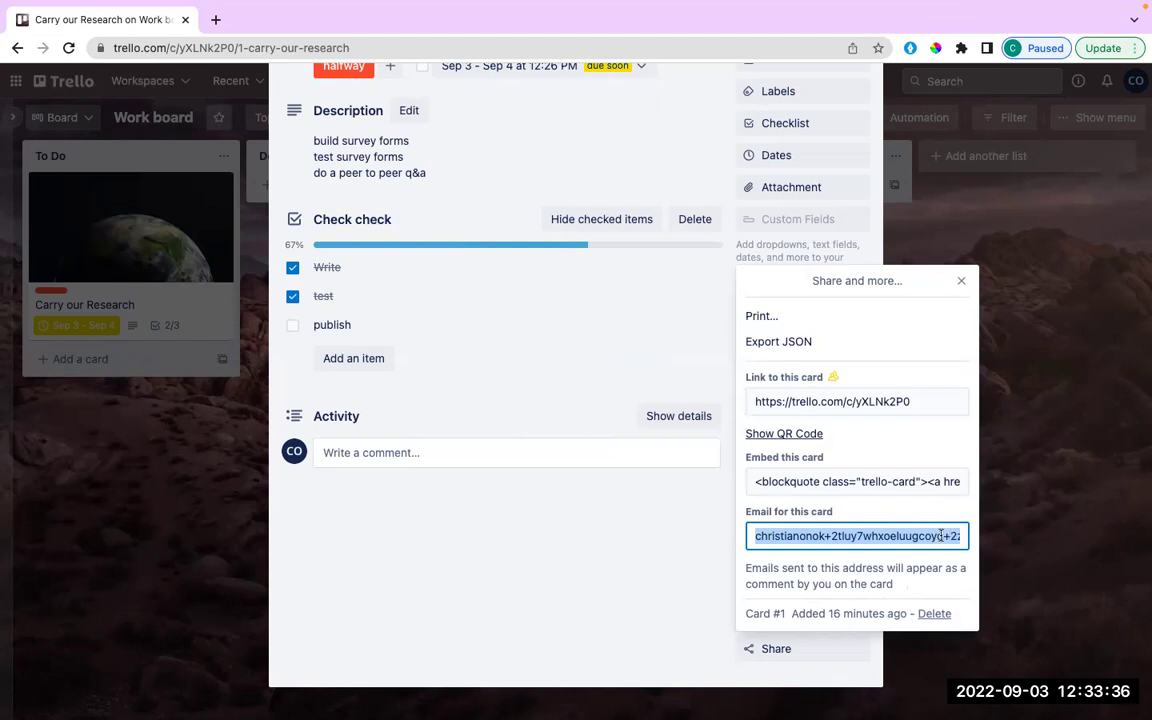
{"action": "scroll", "coordinate": [941, 536], "scroll_direction": "right", "scroll_amount": 4}
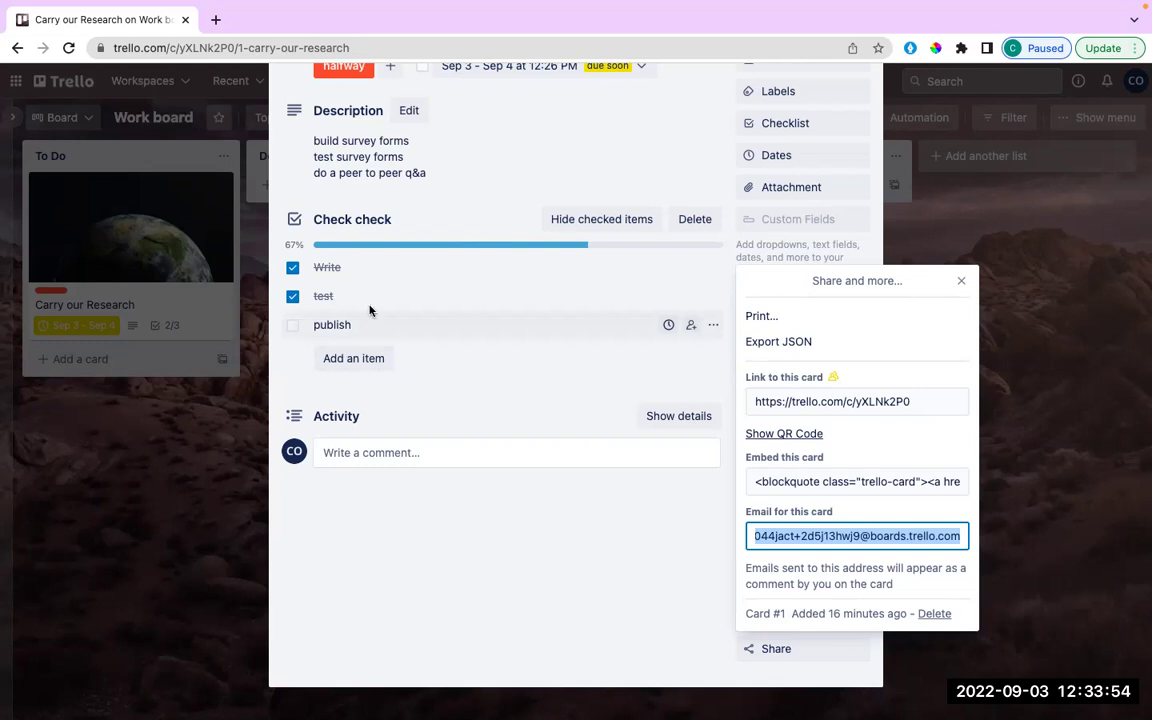
{"action": "left_click", "coordinate": [963, 281]}
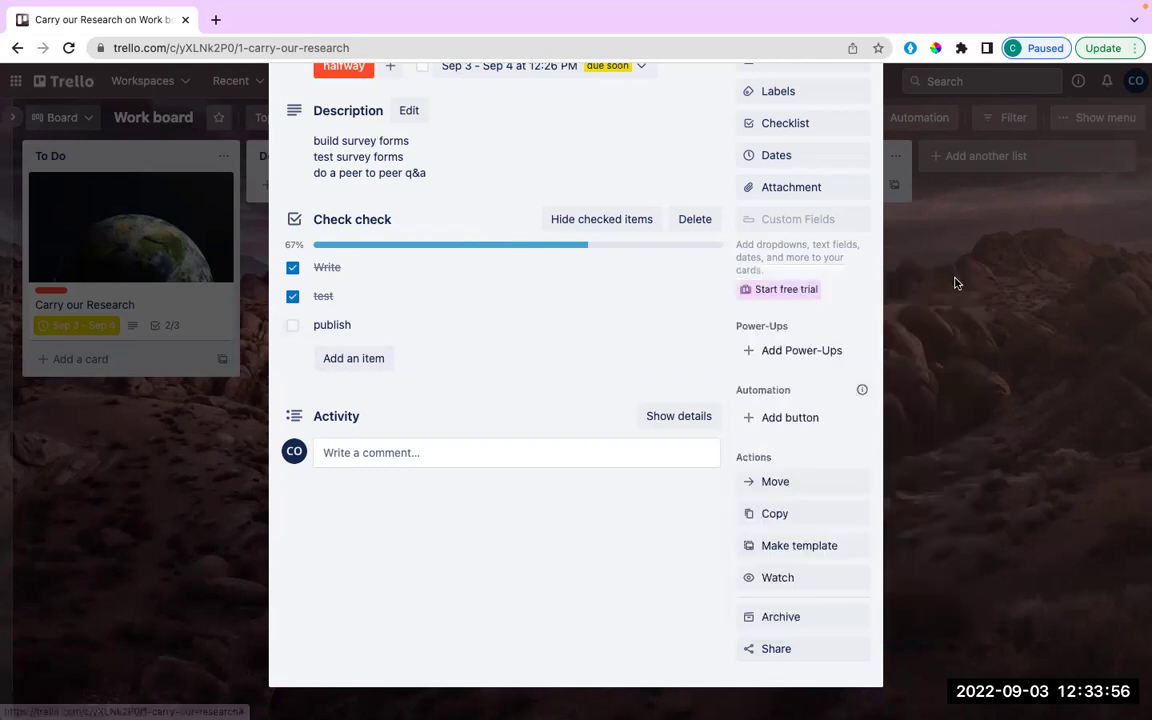
{"action": "scroll", "coordinate": [957, 283], "scroll_direction": "up", "scroll_amount": 5}
Close the Carry our Research card and bring up the Work board's Power-Ups panel.
{"action": "left_click", "coordinate": [864, 122]}
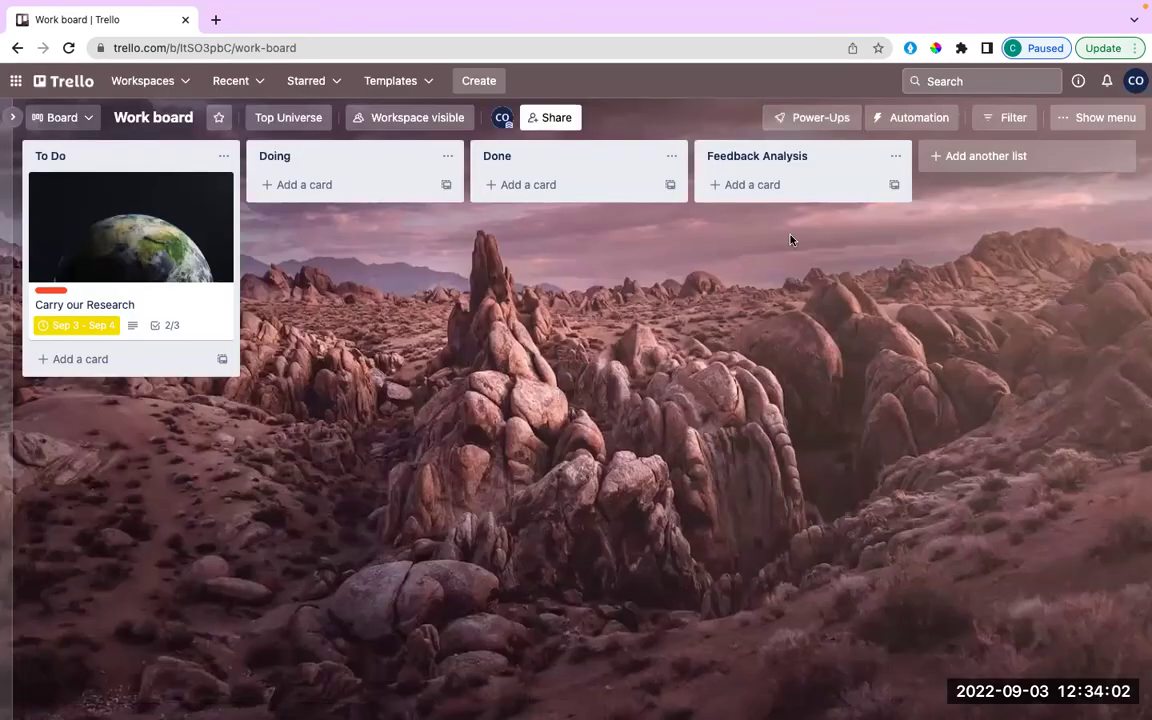
{"action": "left_click", "coordinate": [813, 112]}
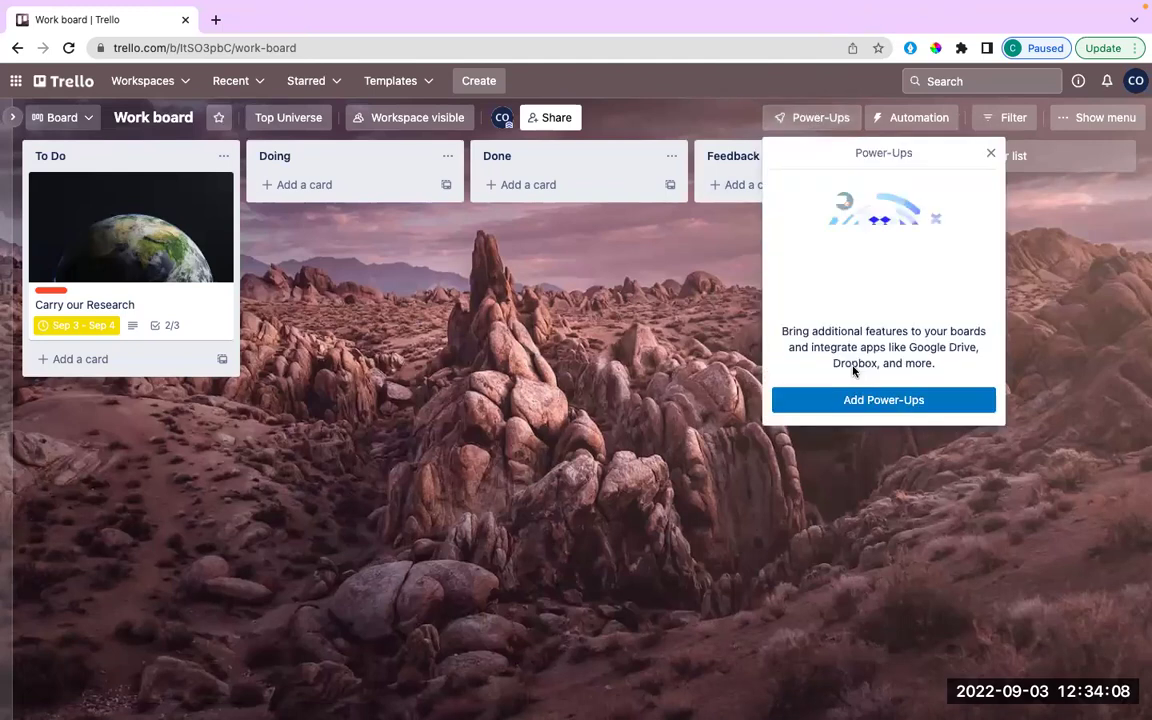
Dismiss the Power-Ups popover and open the board menu with Show menu.
{"action": "left_click", "coordinate": [989, 154]}
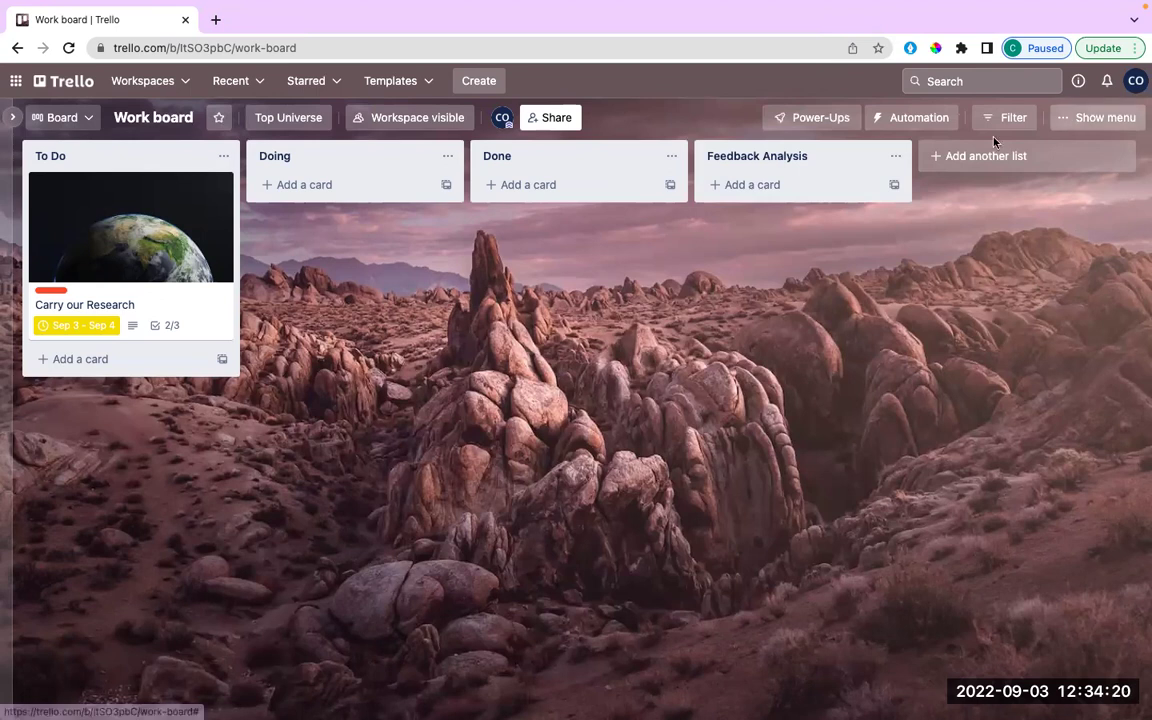
{"action": "left_click", "coordinate": [1098, 118]}
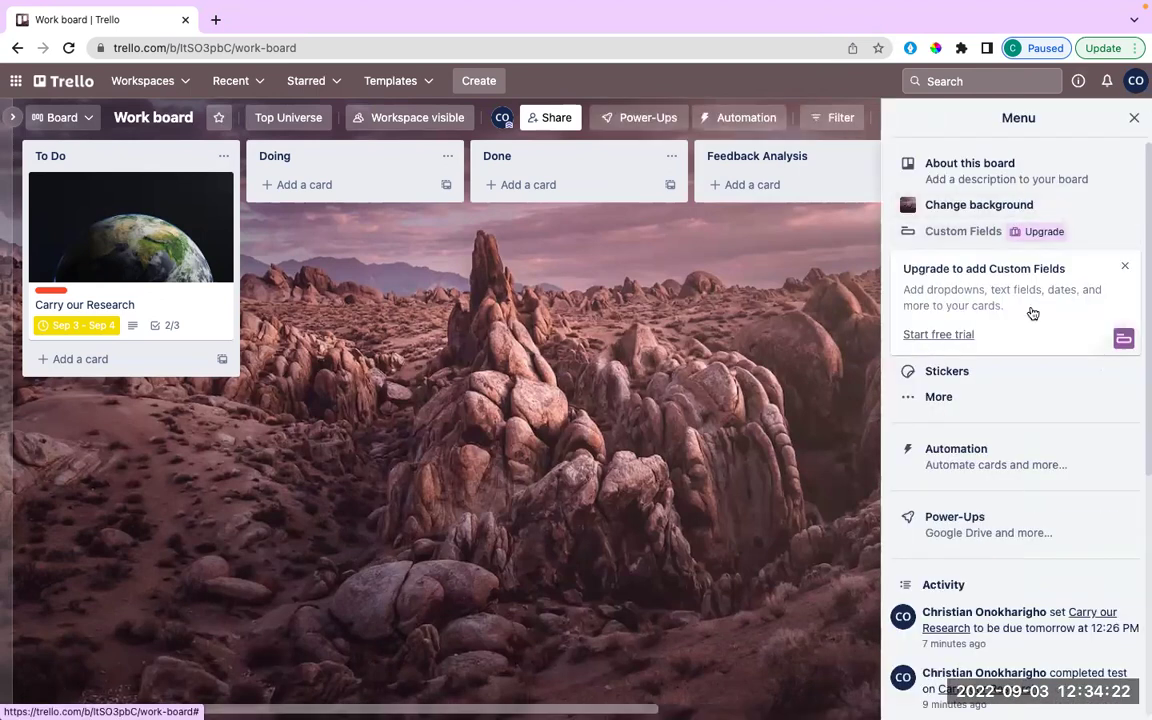
{"action": "scroll", "coordinate": [1031, 568], "scroll_direction": "down", "scroll_amount": 2}
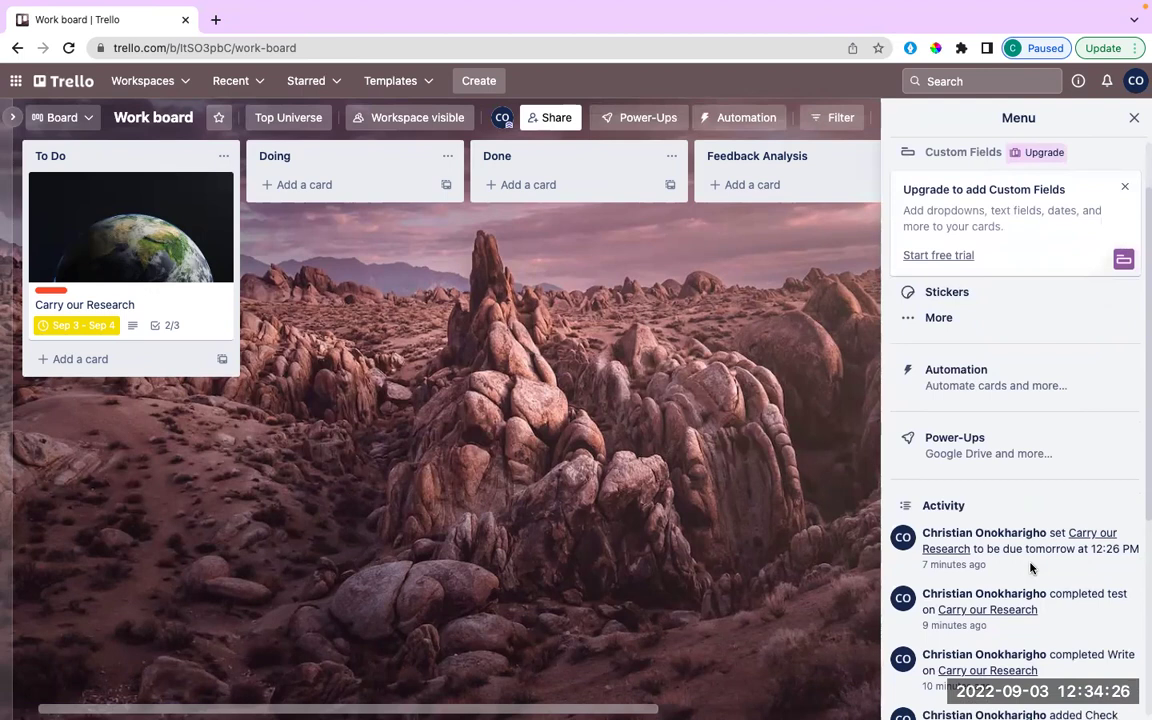
{"action": "scroll", "coordinate": [1040, 540], "scroll_direction": "down", "scroll_amount": 5}
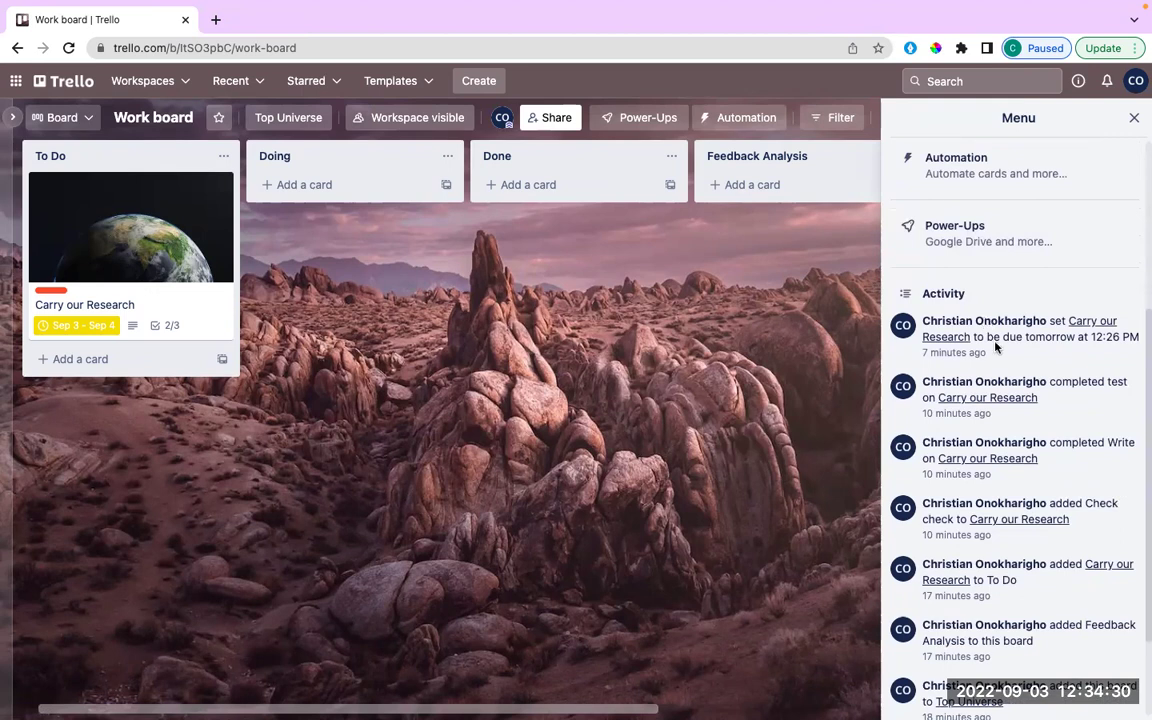
{"action": "scroll", "coordinate": [1008, 524], "scroll_direction": "down", "scroll_amount": 1}
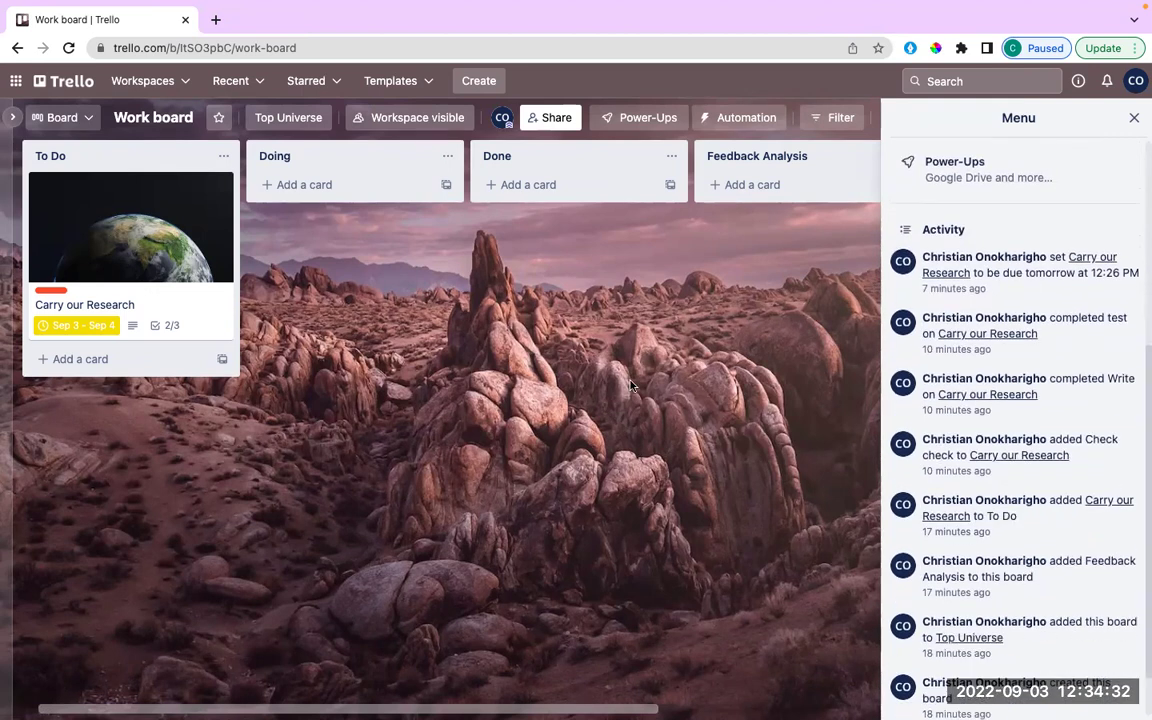
{"action": "scroll", "coordinate": [998, 556], "scroll_direction": "down", "scroll_amount": 1}
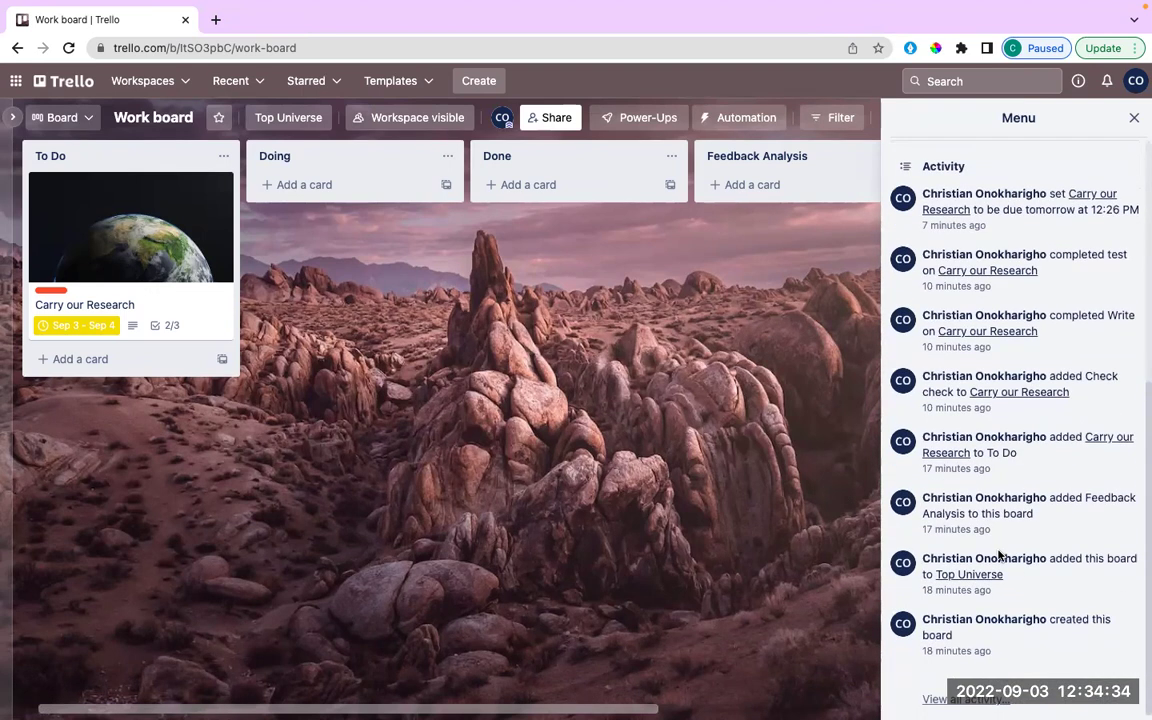
{"action": "scroll", "coordinate": [995, 553], "scroll_direction": "up", "scroll_amount": 1}
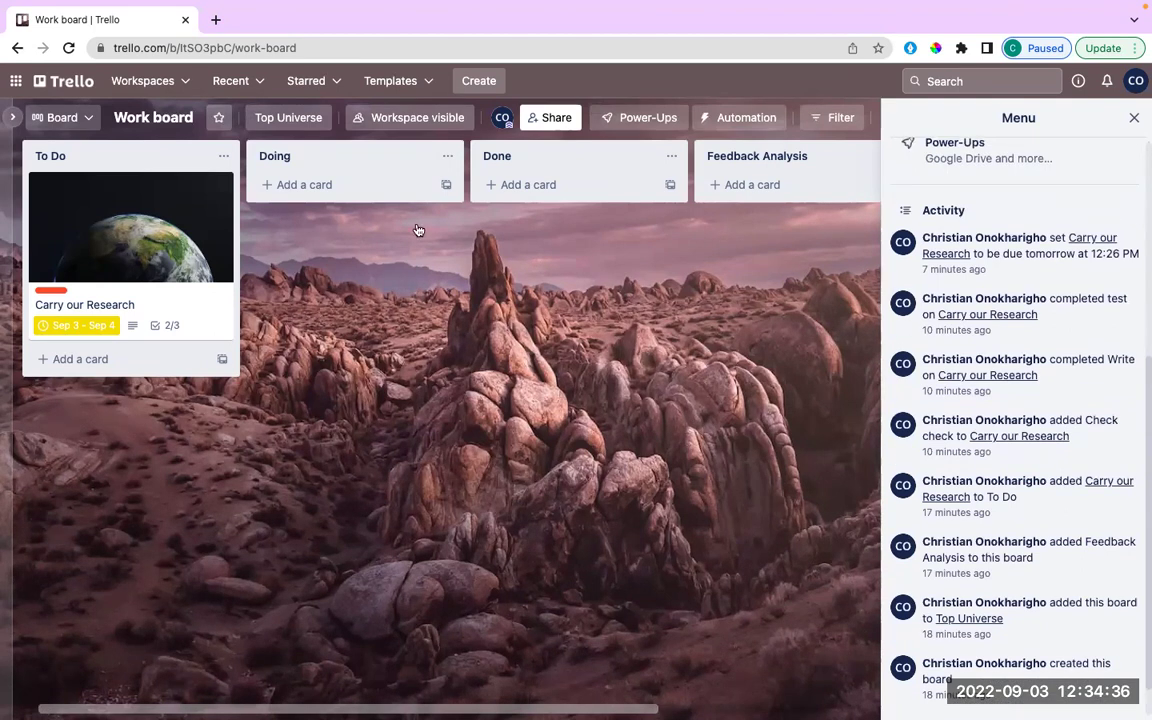
Create a new card named 'Building the Payment API' at the bottom of the Doing list.
{"action": "left_click", "coordinate": [321, 185]}
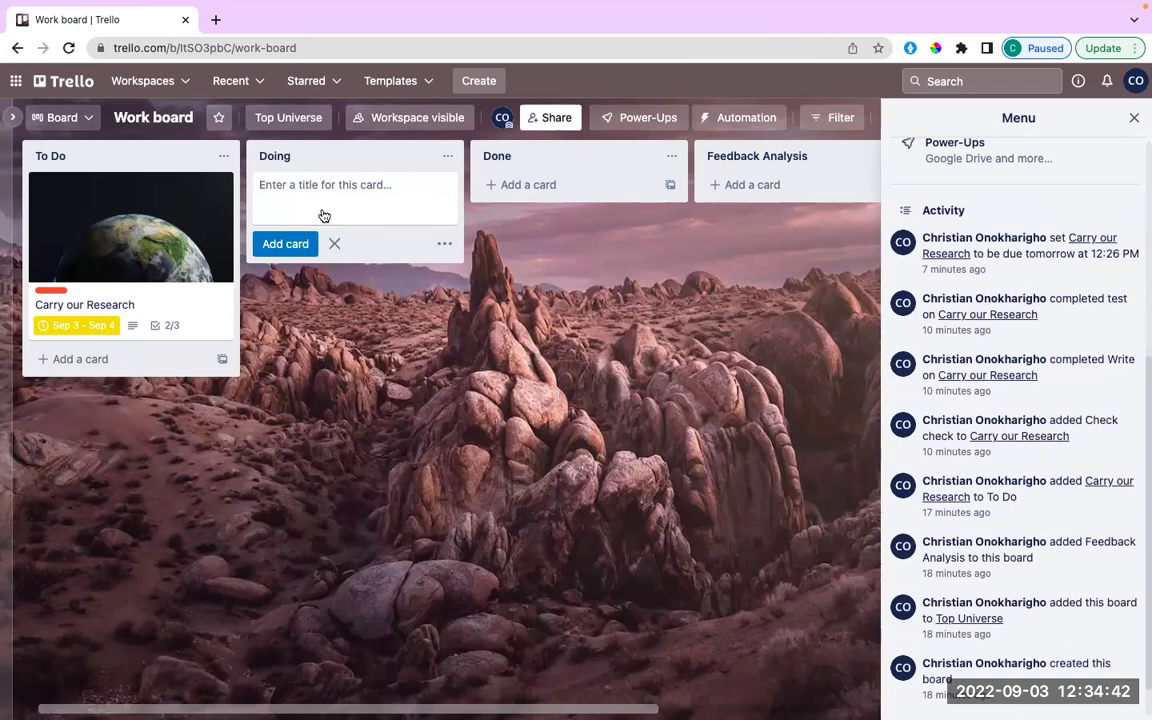
{"action": "type", "text": "De"}
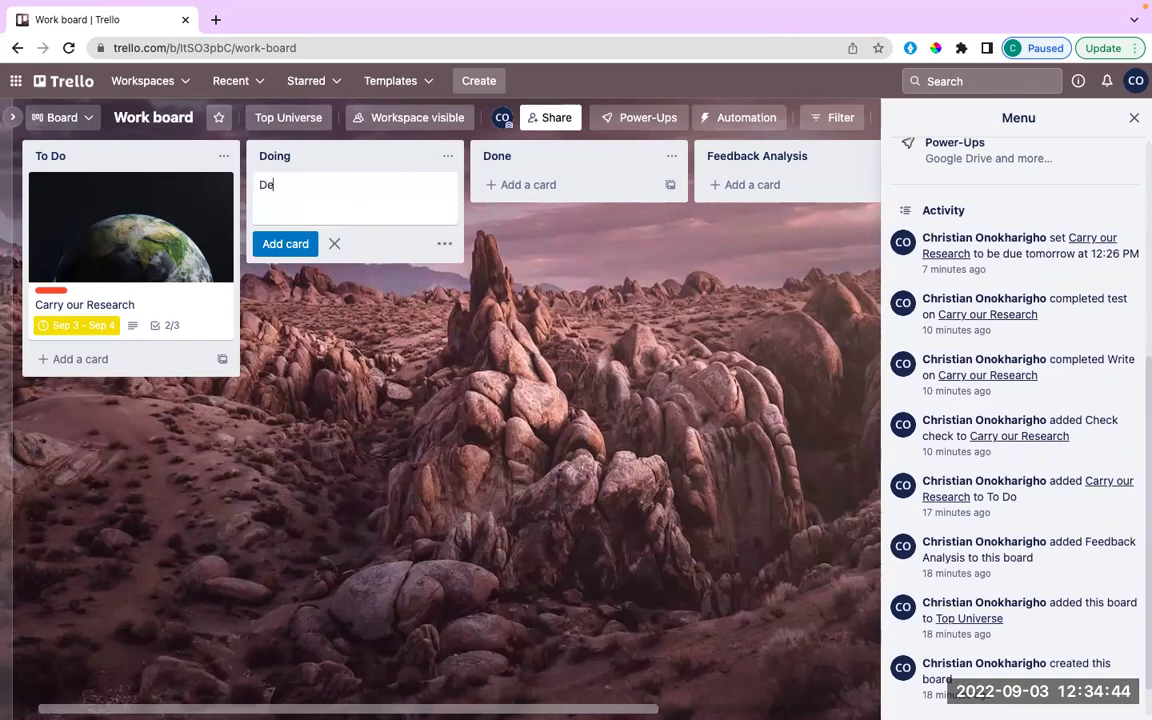
{"action": "key", "text": "BackSpace"}
{"action": "key", "text": "BackSpace"}
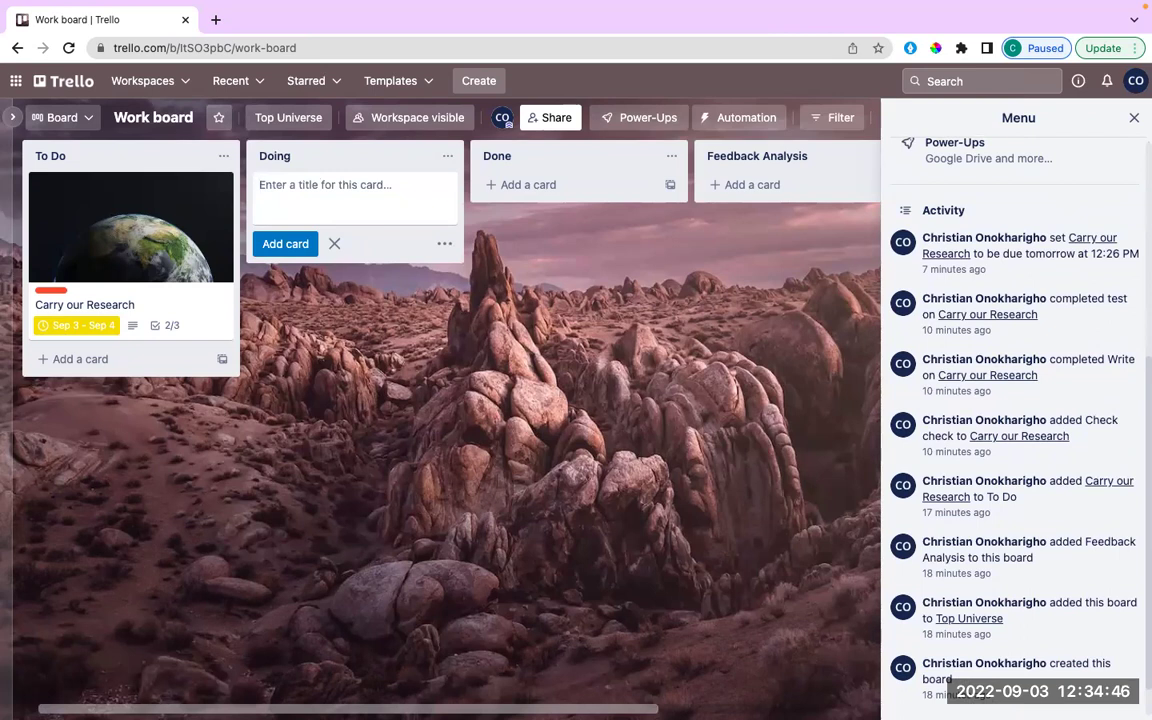
{"action": "type", "text": "Building "}
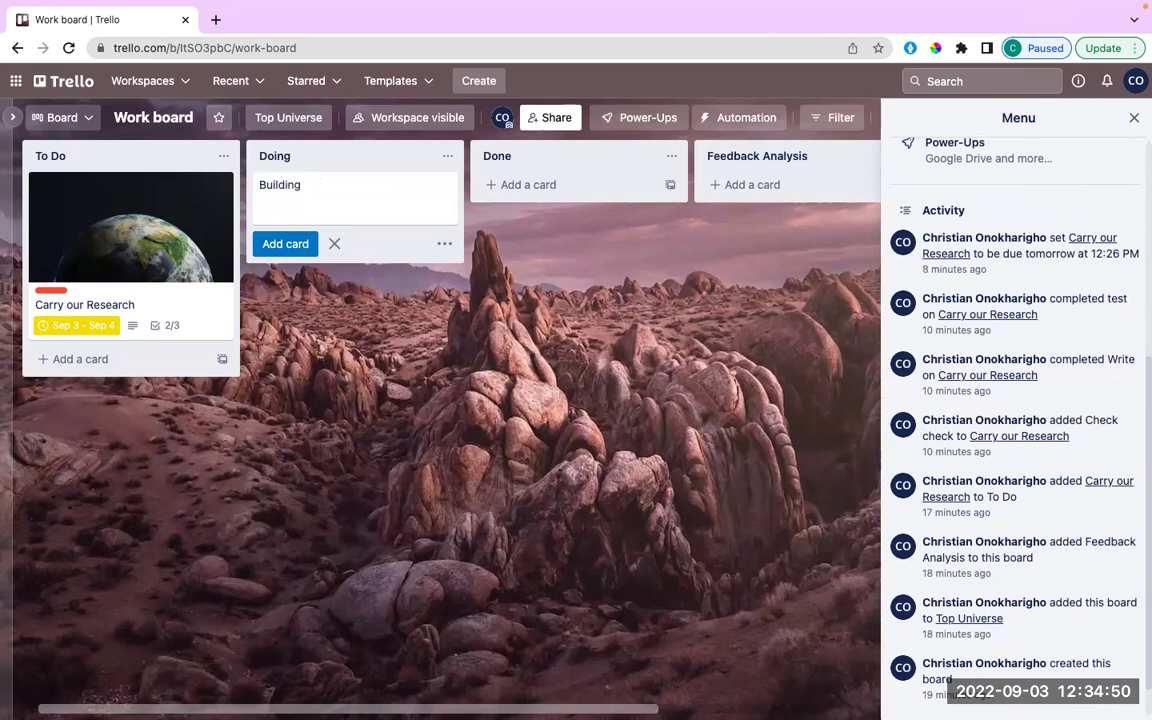
{"action": "type", "text": "the Payment API"}
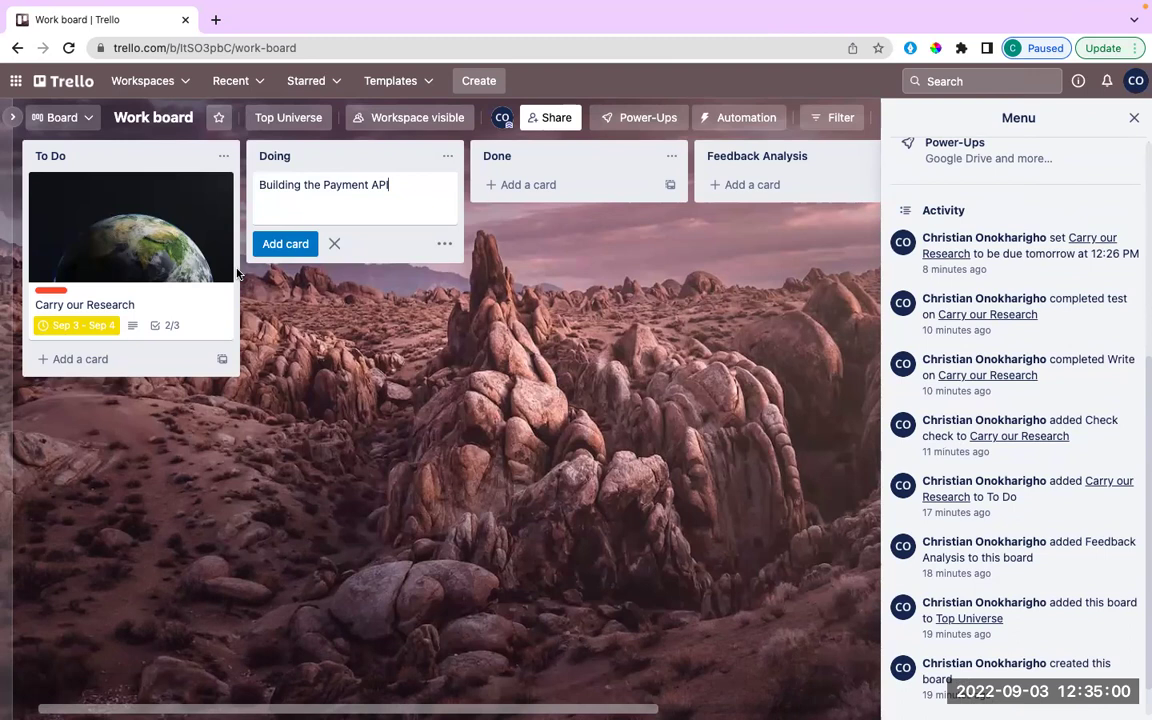
{"action": "key", "text": "Return"}
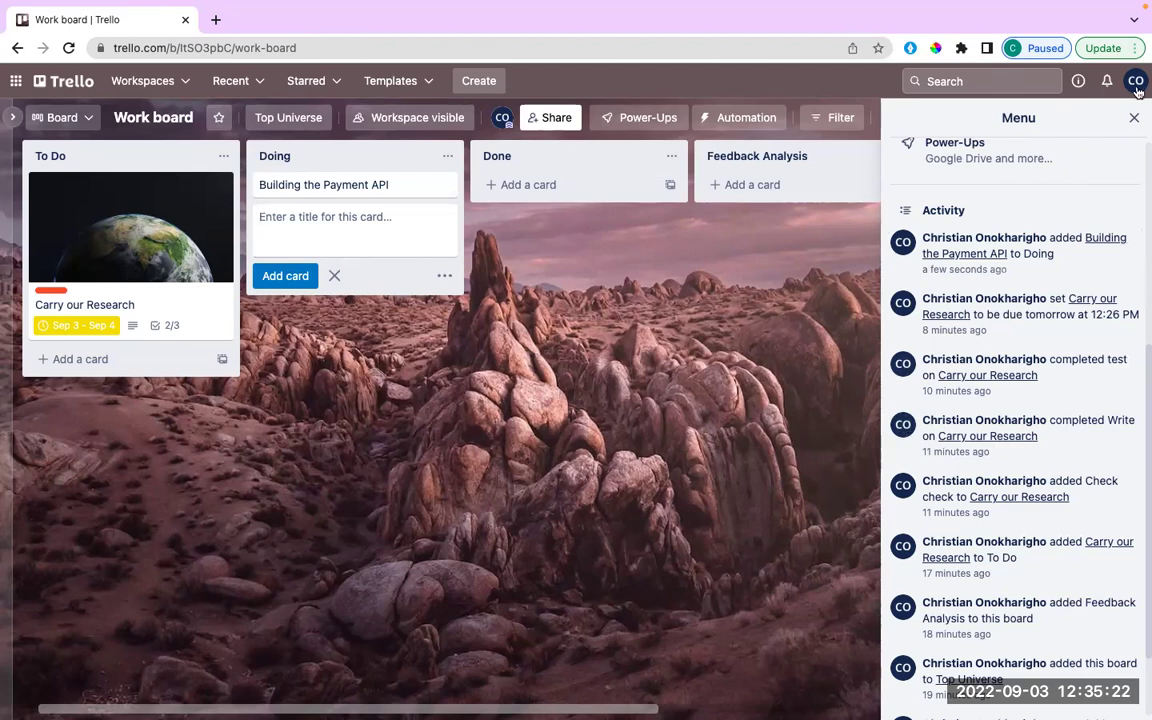
{"action": "scroll", "coordinate": [1050, 378], "scroll_direction": "down", "scroll_amount": 3}
{"action": "scroll", "coordinate": [1050, 378], "scroll_direction": "up", "scroll_amount": 5}
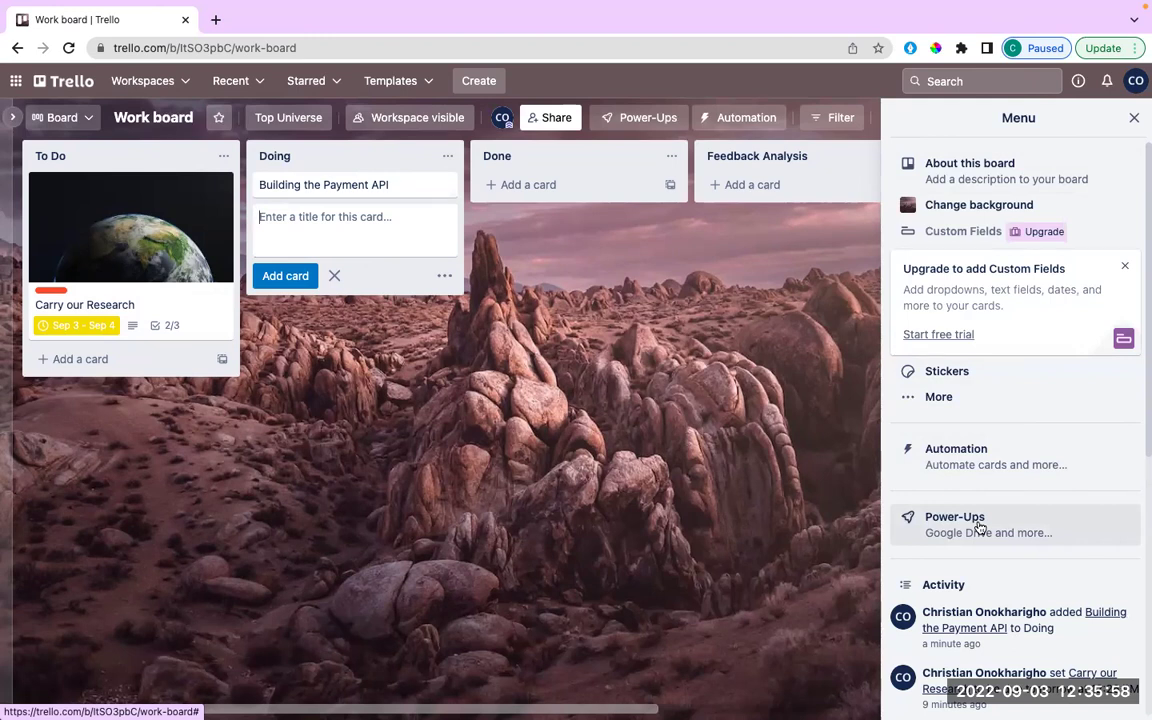
Try several solid colour swatches, then set the board background to orange.
{"action": "left_click", "coordinate": [985, 206]}
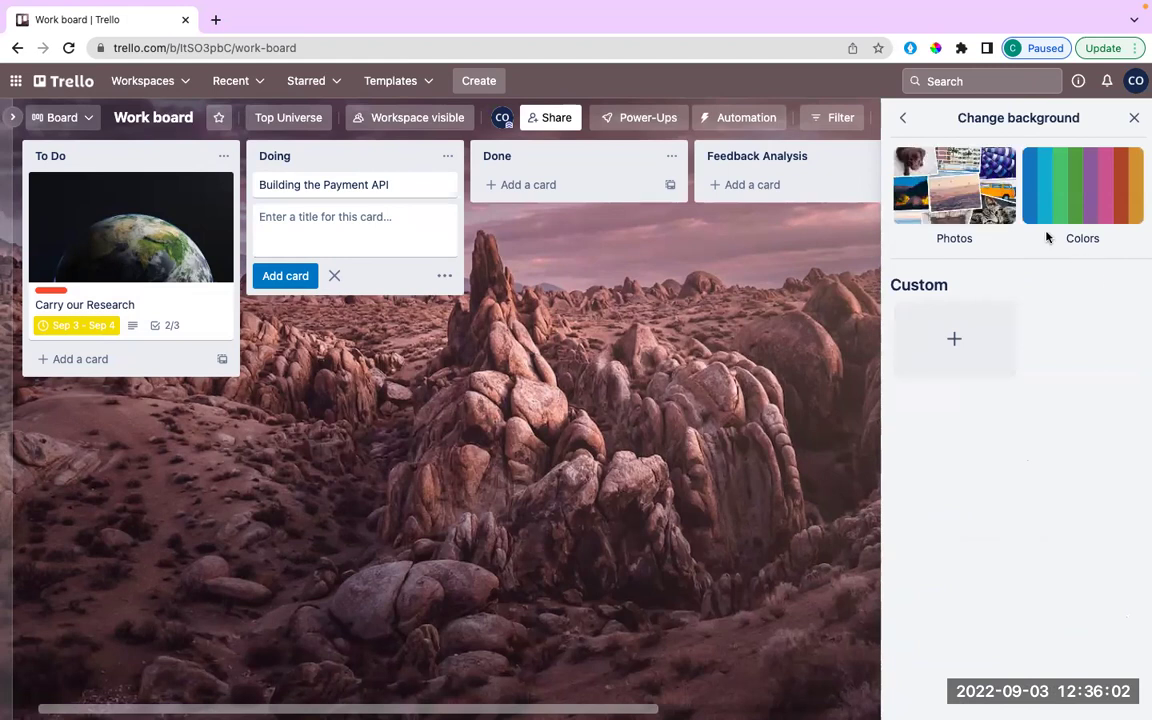
{"action": "left_click", "coordinate": [1062, 179]}
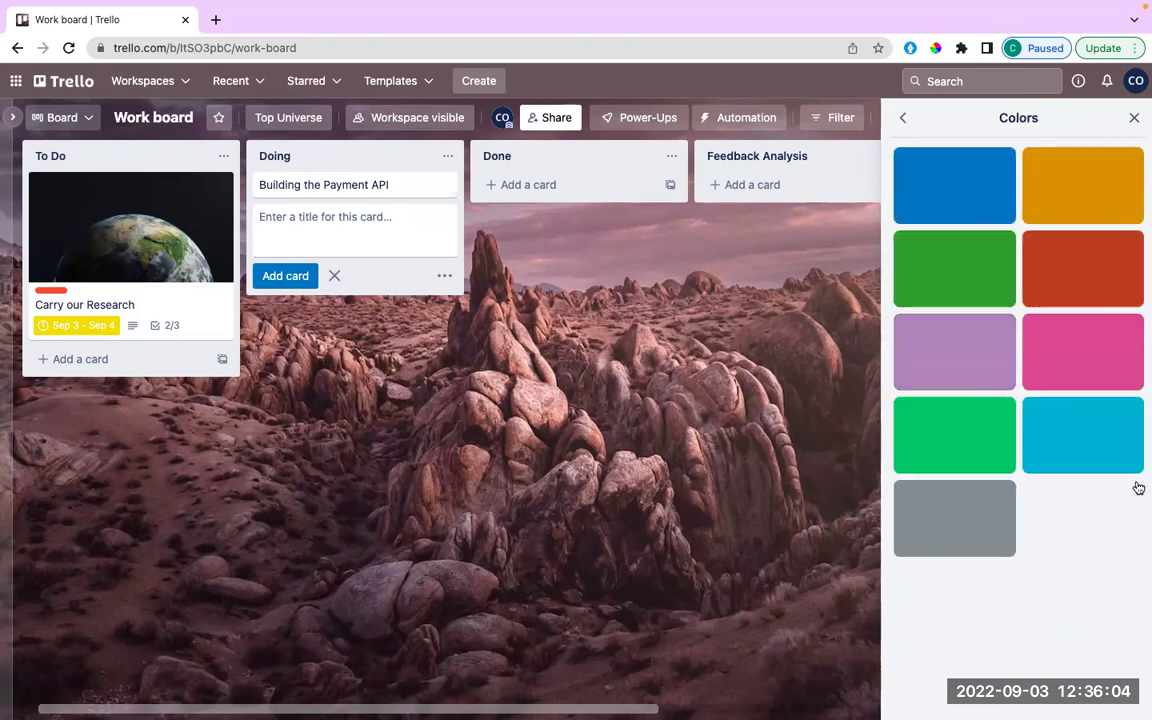
{"action": "left_click", "coordinate": [988, 372]}
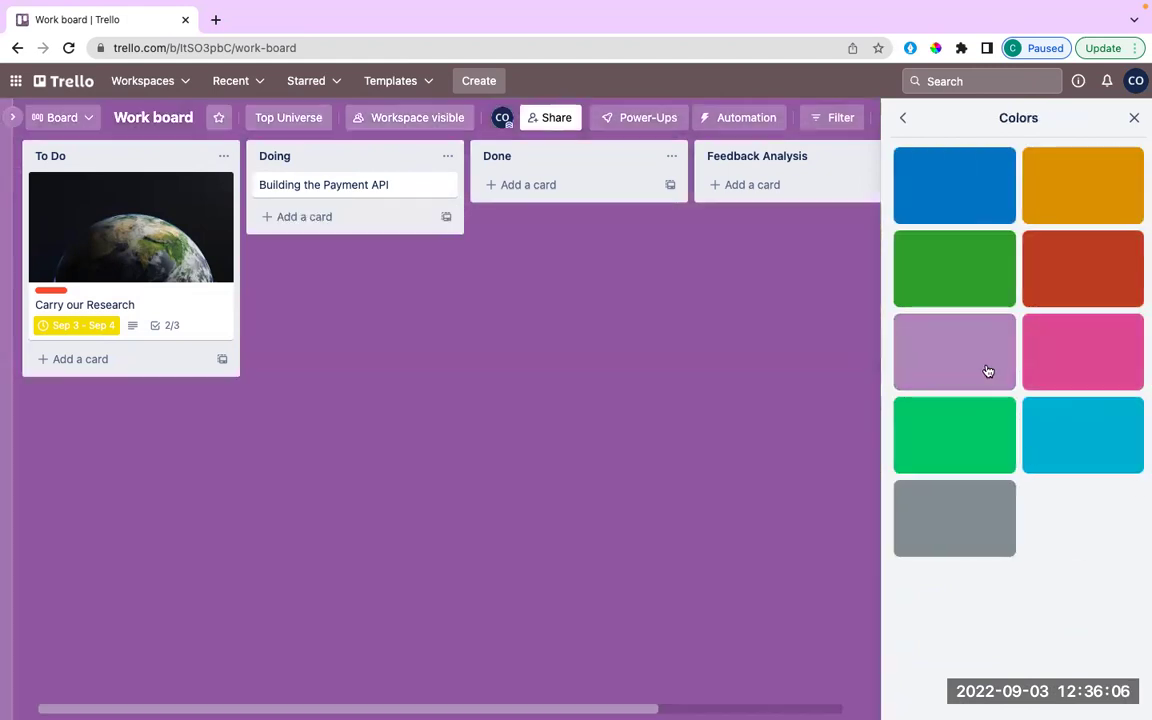
{"action": "left_click", "coordinate": [1025, 287]}
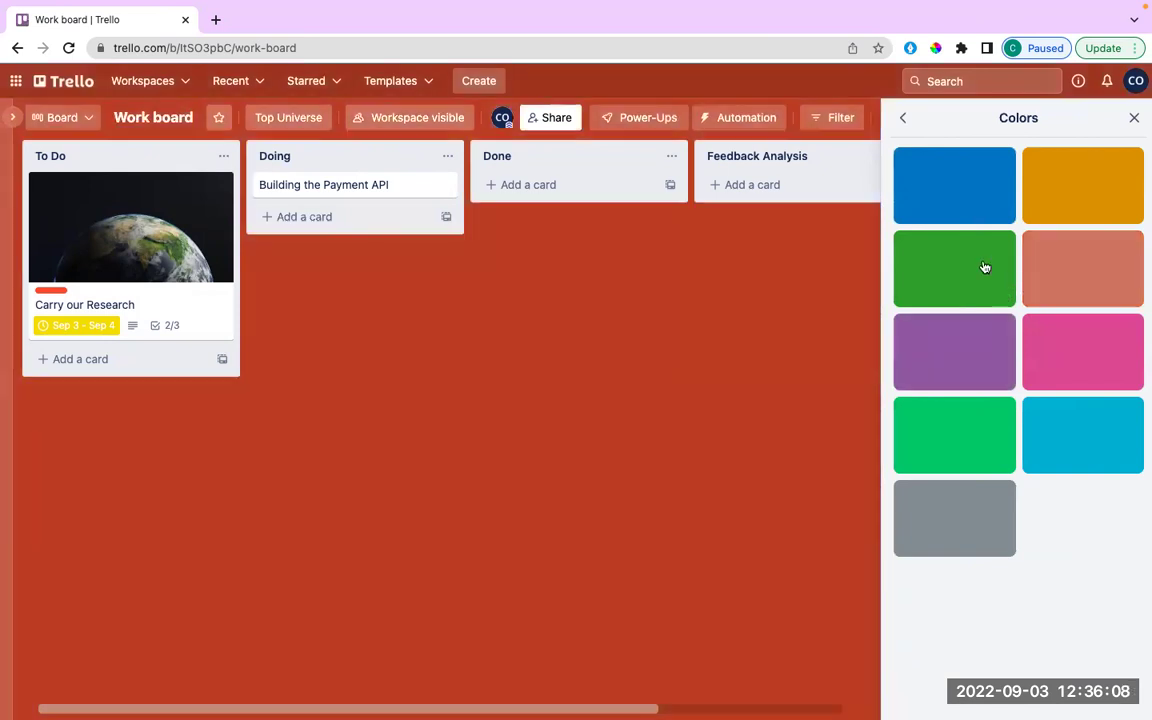
{"action": "left_click", "coordinate": [977, 494]}
{"action": "left_click", "coordinate": [1098, 452]}
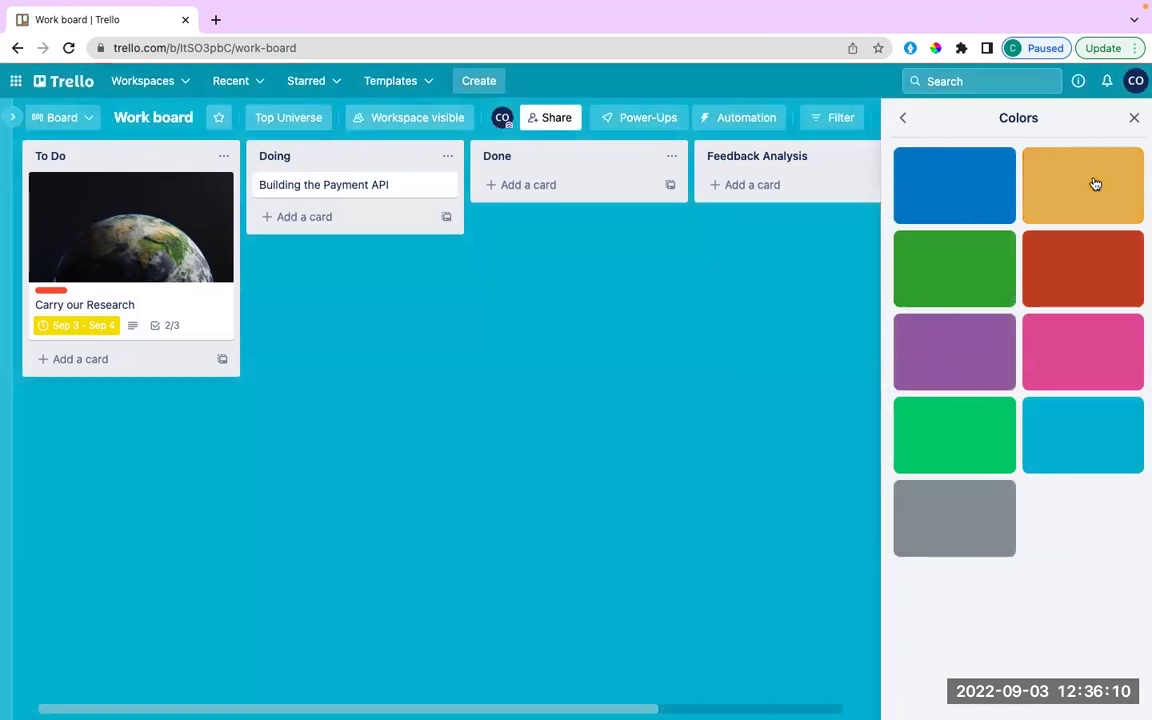
{"action": "left_click", "coordinate": [1094, 183]}
{"action": "left_click", "coordinate": [968, 181]}
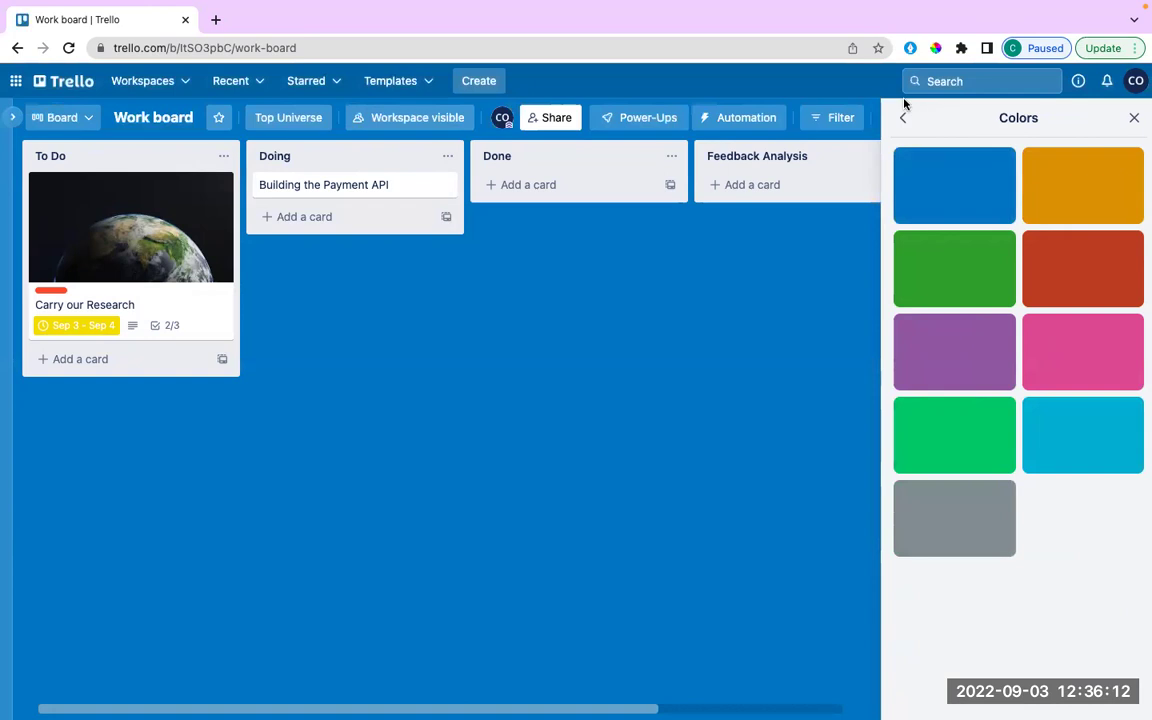
{"action": "left_click", "coordinate": [1098, 167]}
Show the Unsplash photo backgrounds to choose from.
{"action": "left_click", "coordinate": [1136, 117]}
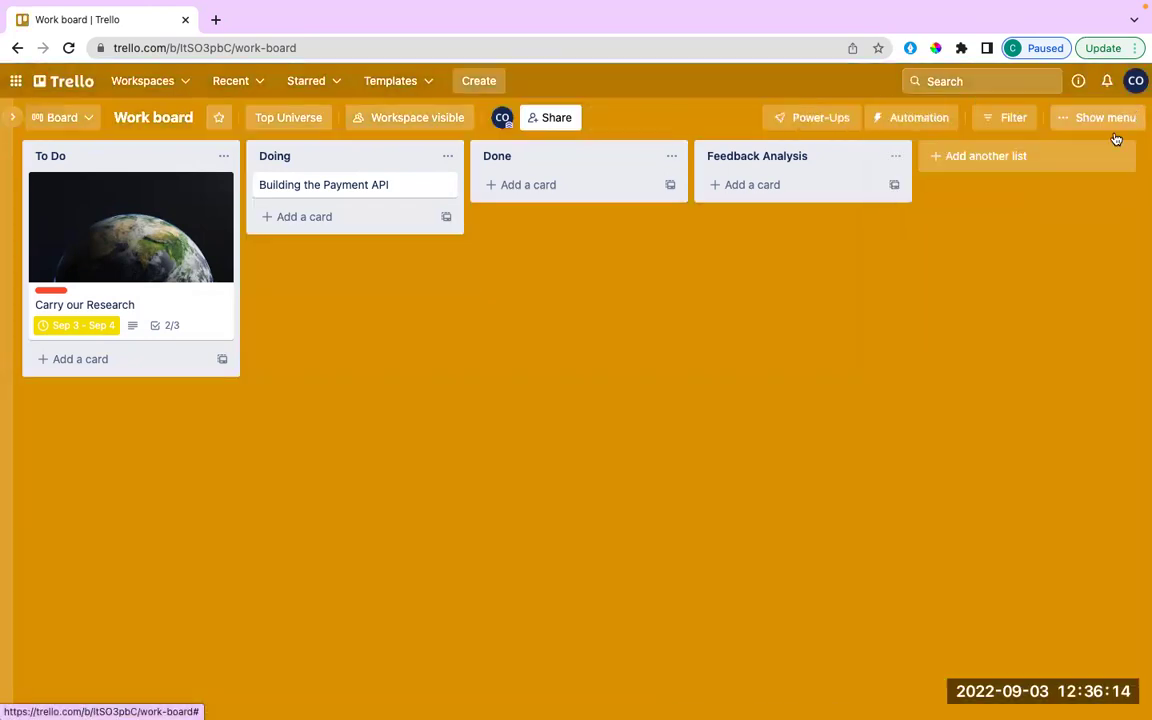
{"action": "left_click", "coordinate": [1098, 117]}
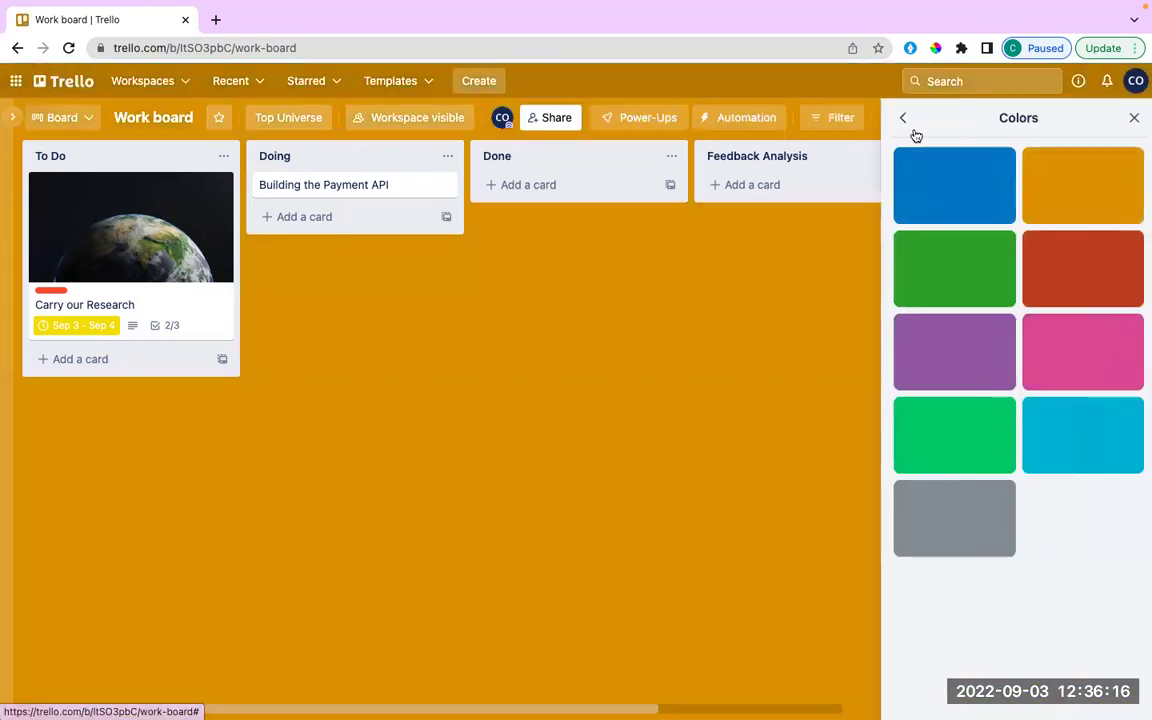
{"action": "left_click", "coordinate": [902, 117]}
{"action": "left_click", "coordinate": [944, 177]}
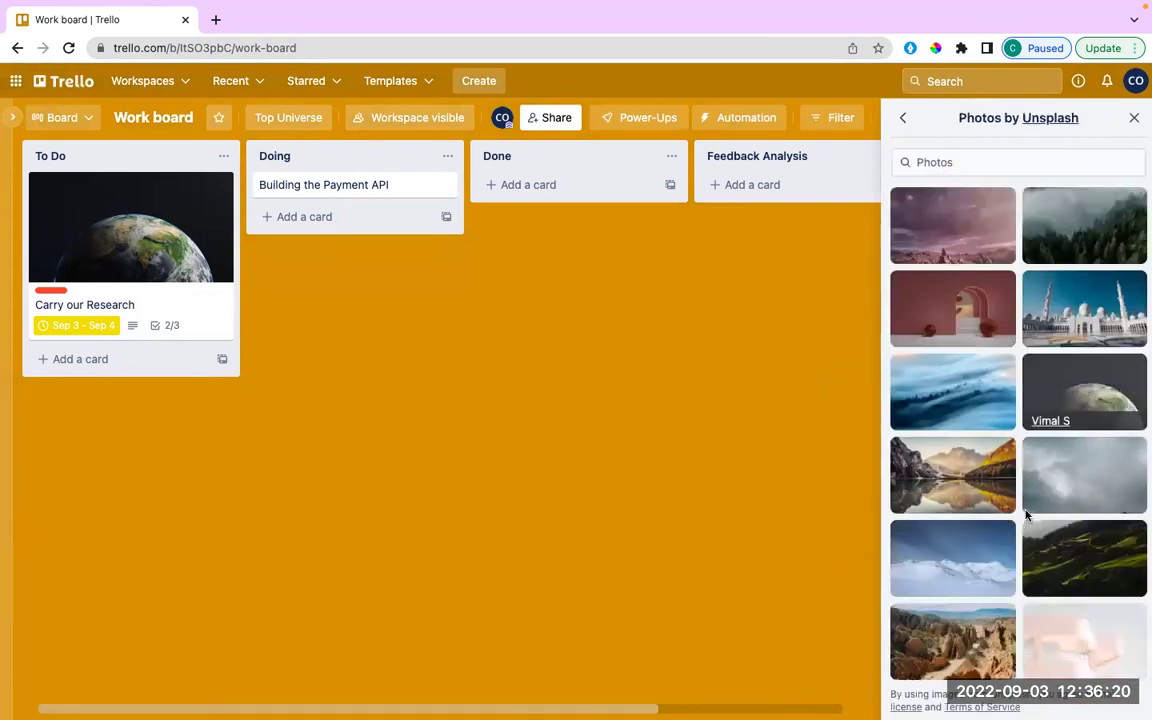
Set the background to the dark rippled desert dune Unsplash photo and close the panel.
{"action": "scroll", "coordinate": [1004, 549], "scroll_direction": "down", "scroll_amount": 1}
{"action": "scroll", "coordinate": [1004, 549], "scroll_direction": "down", "scroll_amount": 3}
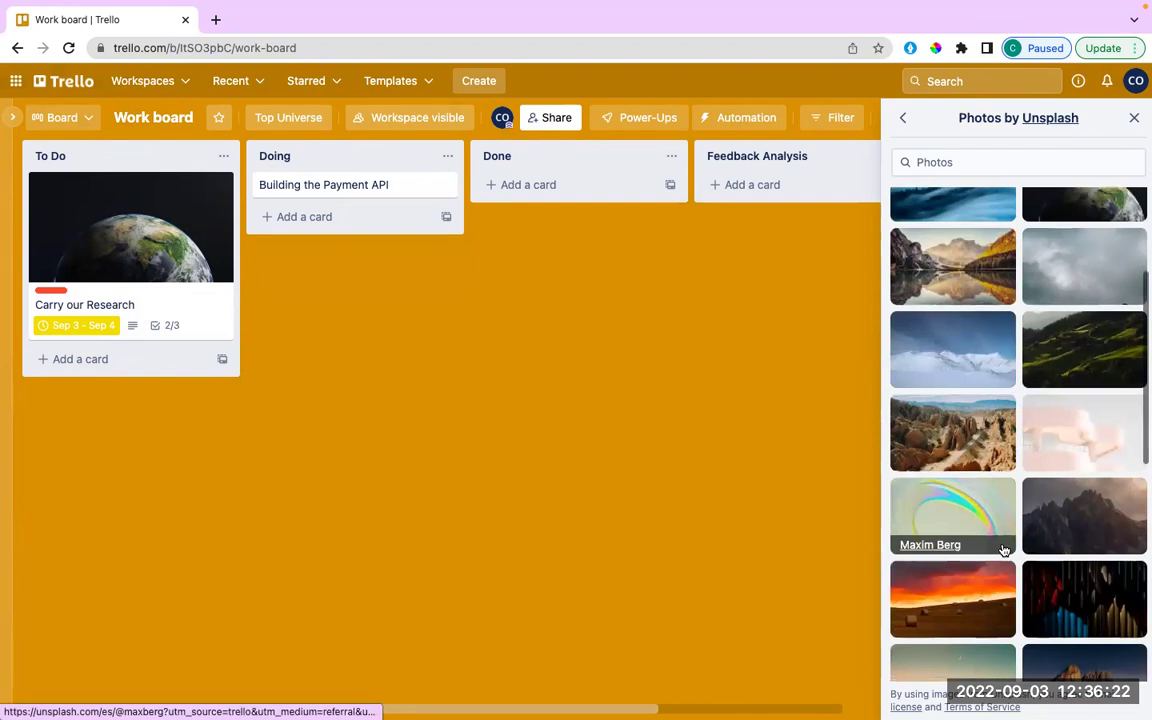
{"action": "scroll", "coordinate": [1004, 549], "scroll_direction": "down", "scroll_amount": 5}
{"action": "scroll", "coordinate": [1004, 549], "scroll_direction": "down", "scroll_amount": 2}
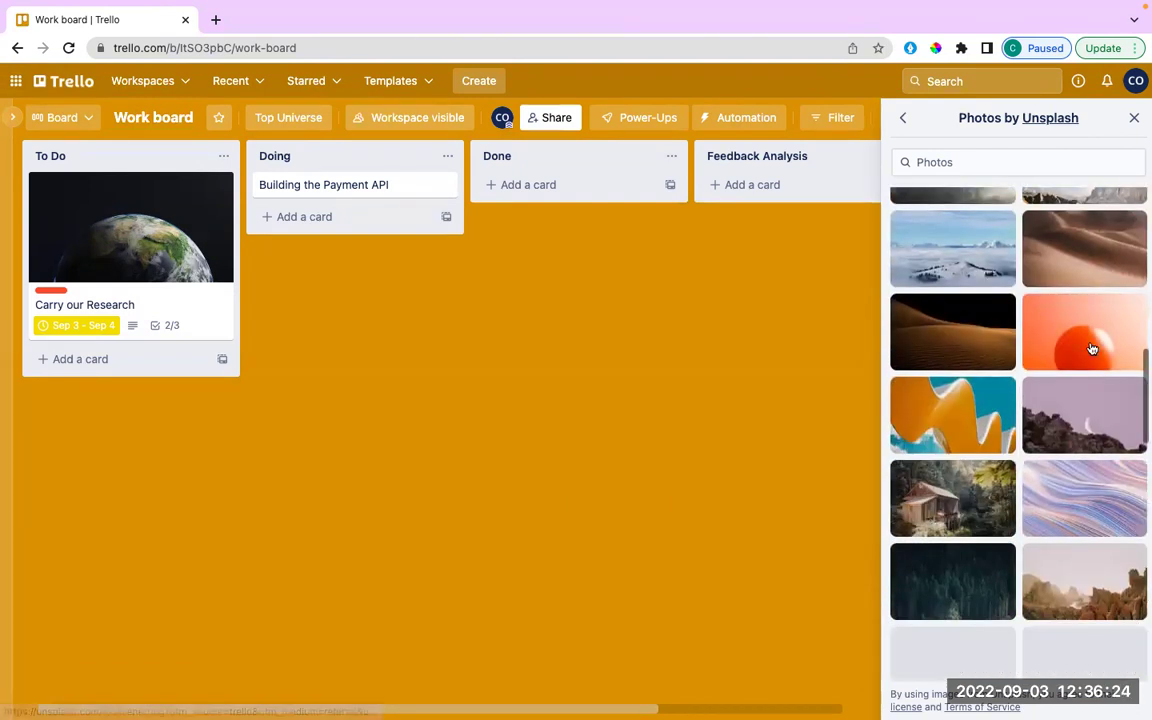
{"action": "left_click", "coordinate": [966, 337]}
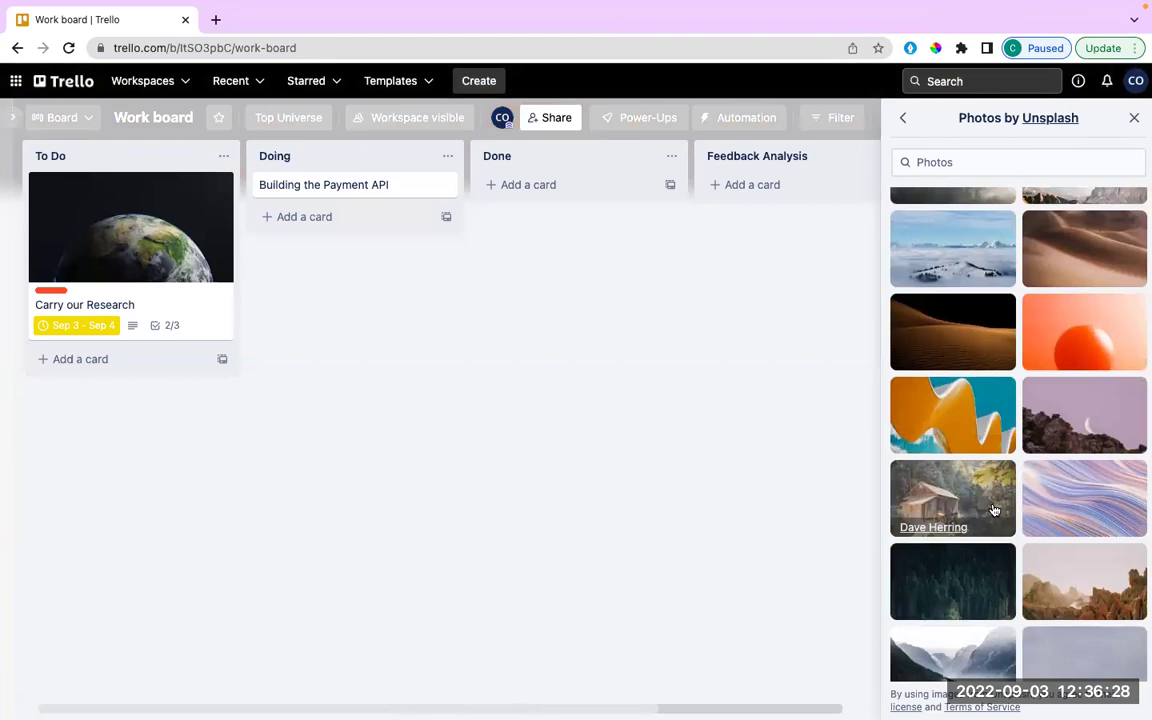
{"action": "scroll", "coordinate": [994, 510], "scroll_direction": "down", "scroll_amount": 2}
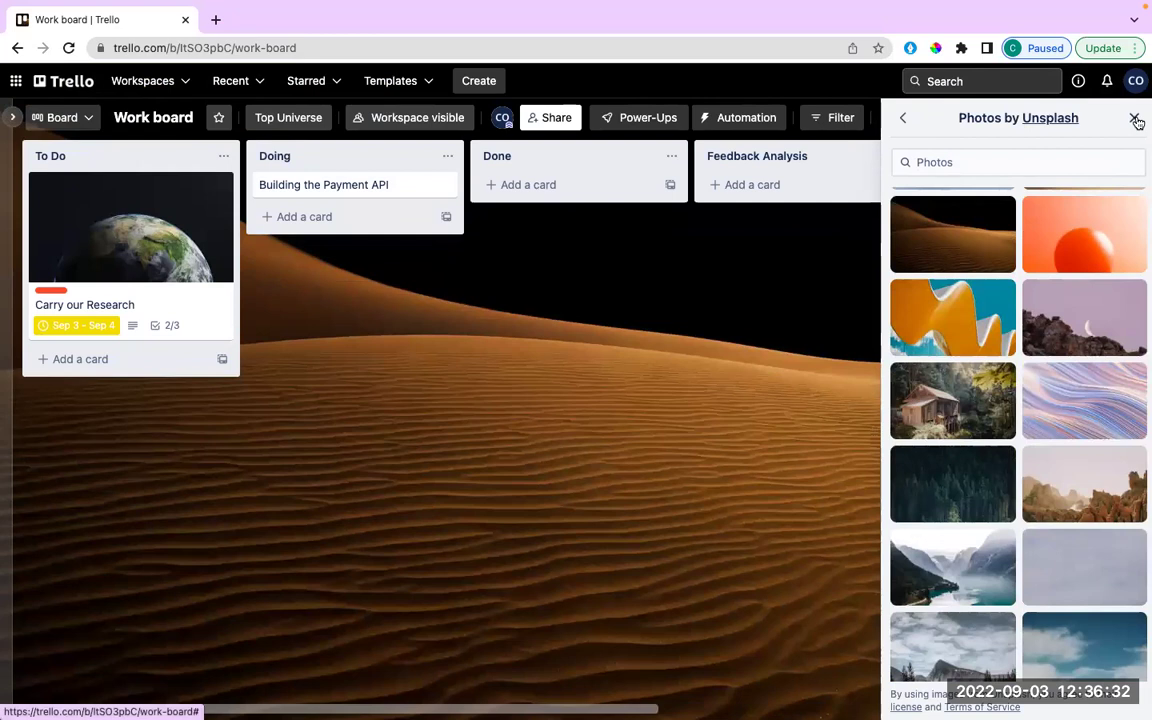
{"action": "left_click", "coordinate": [1135, 119]}
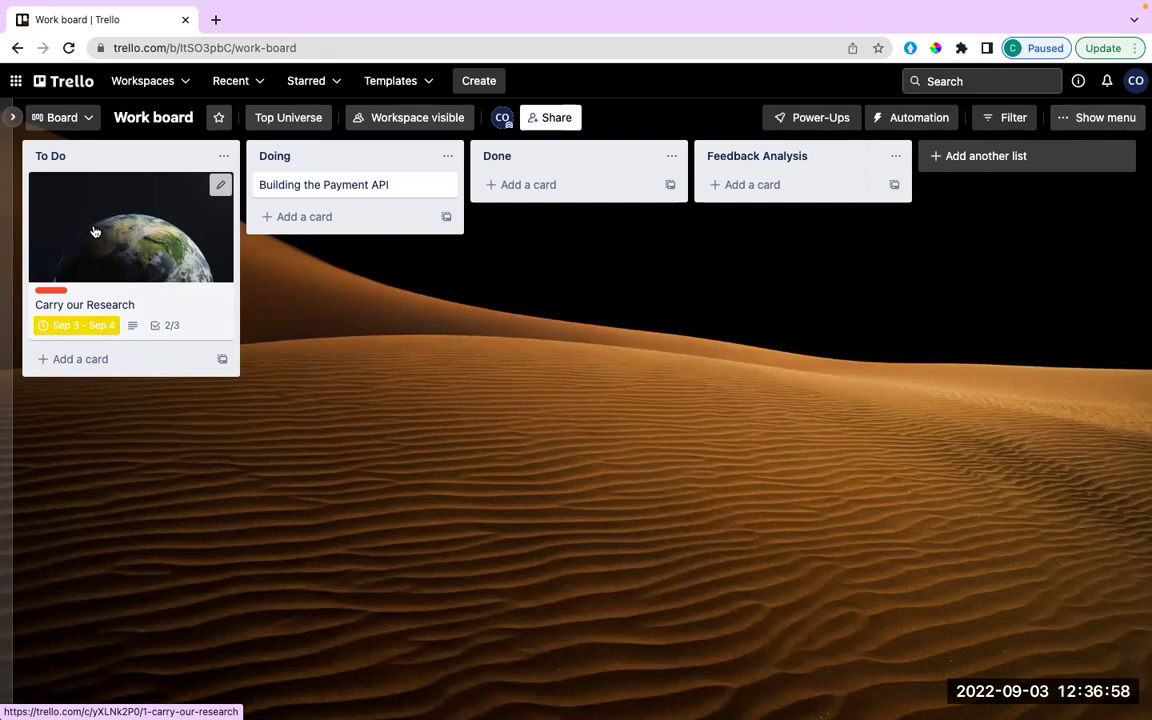
Copy Carry our Research as a 0/3 card in To Do; move the 2/3 original atop Doing.
{"action": "left_click_drag", "start_coordinate": [174, 209], "coordinate": [390, 215]}
{"action": "left_click_drag", "start_coordinate": [300, 215], "coordinate": [244, 217]}
{"action": "left_click_drag", "start_coordinate": [167, 209], "coordinate": [155, 192]}
{"action": "right_click", "coordinate": [166, 197]}
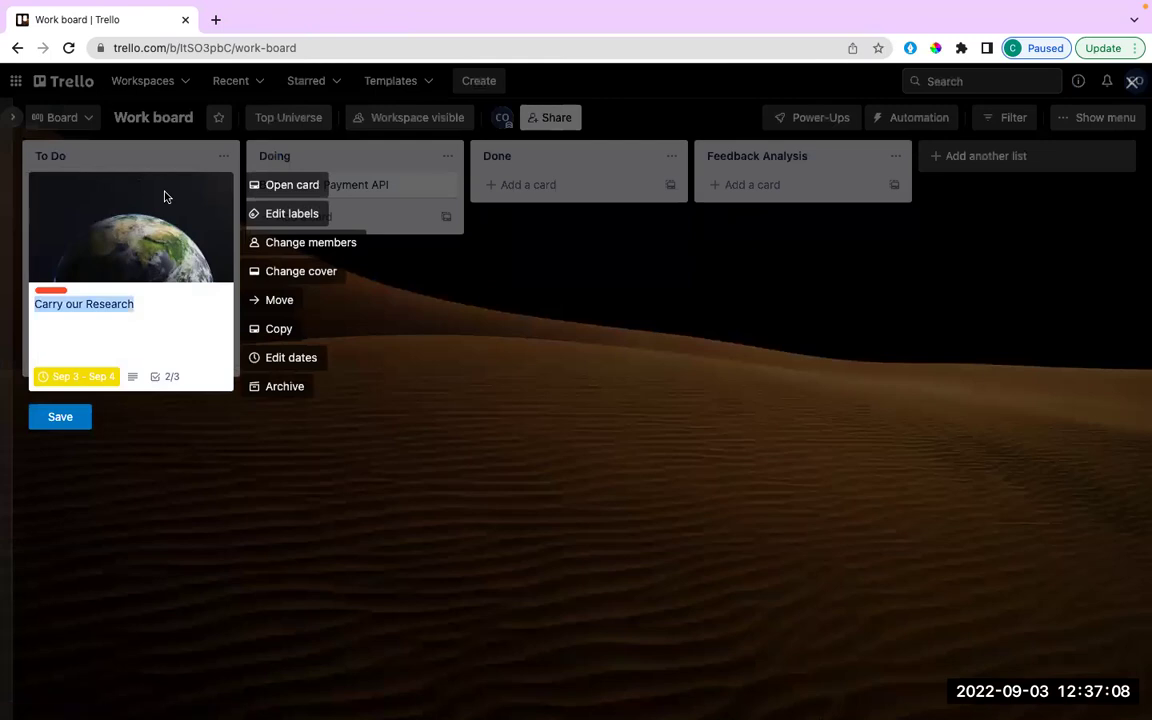
{"action": "left_click", "coordinate": [272, 332]}
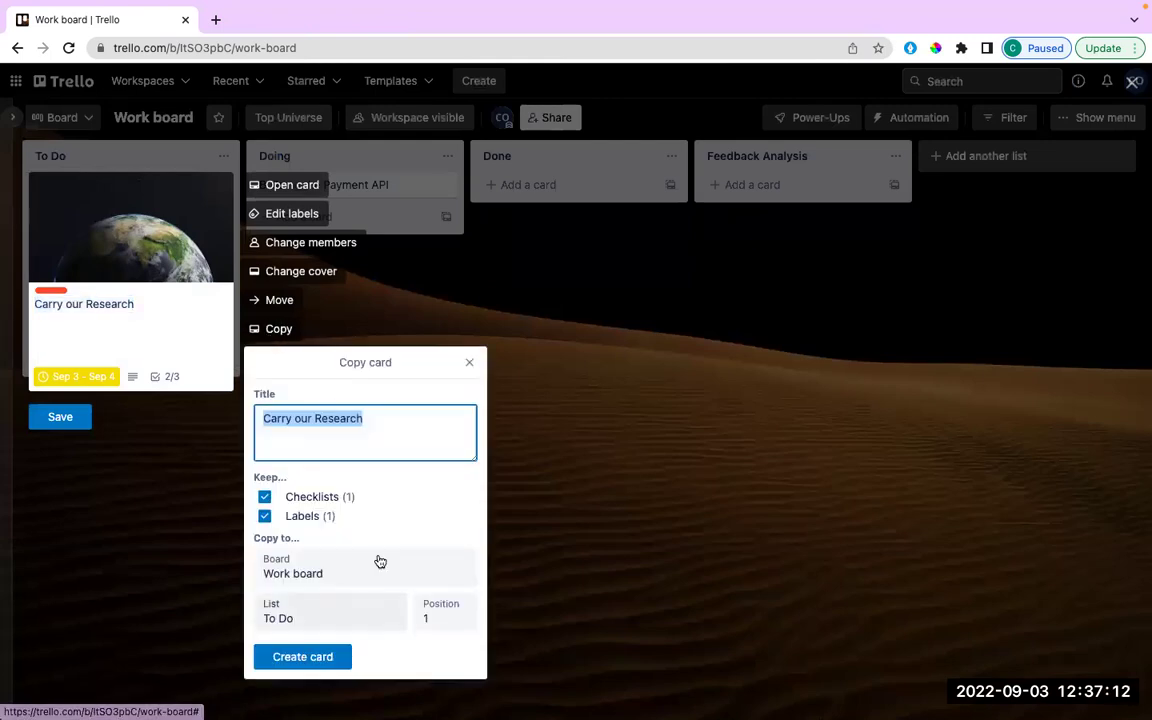
{"action": "left_click", "coordinate": [287, 659]}
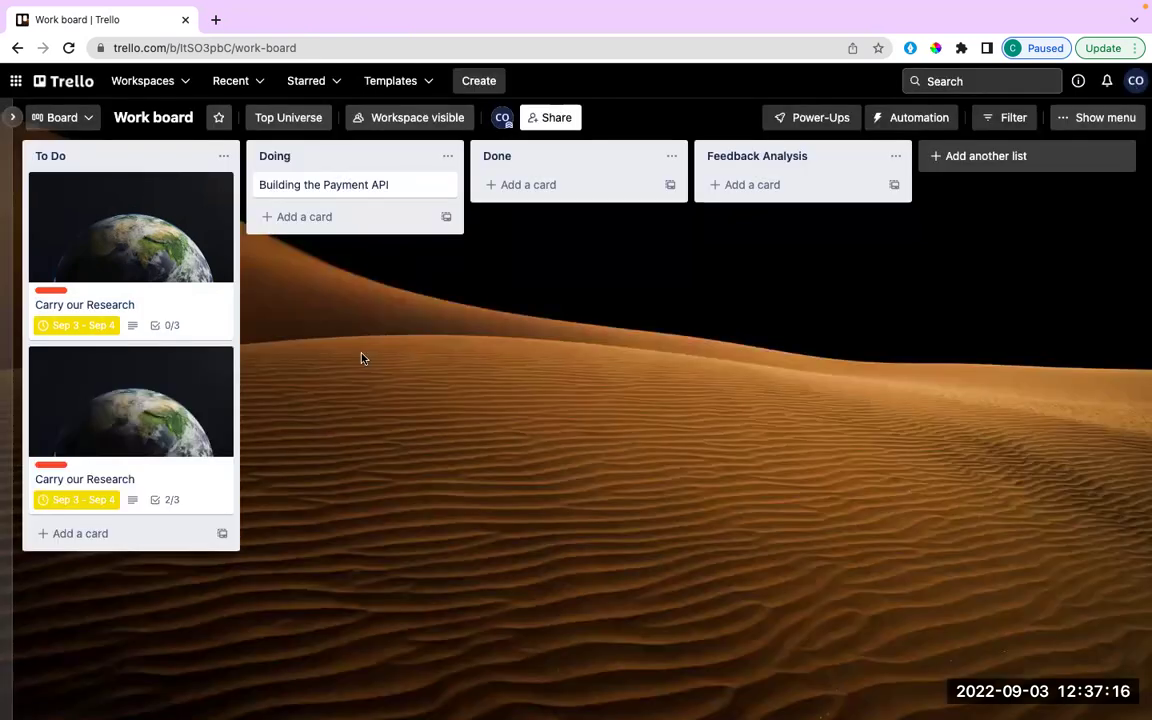
{"action": "left_click_drag", "start_coordinate": [103, 406], "coordinate": [331, 249]}
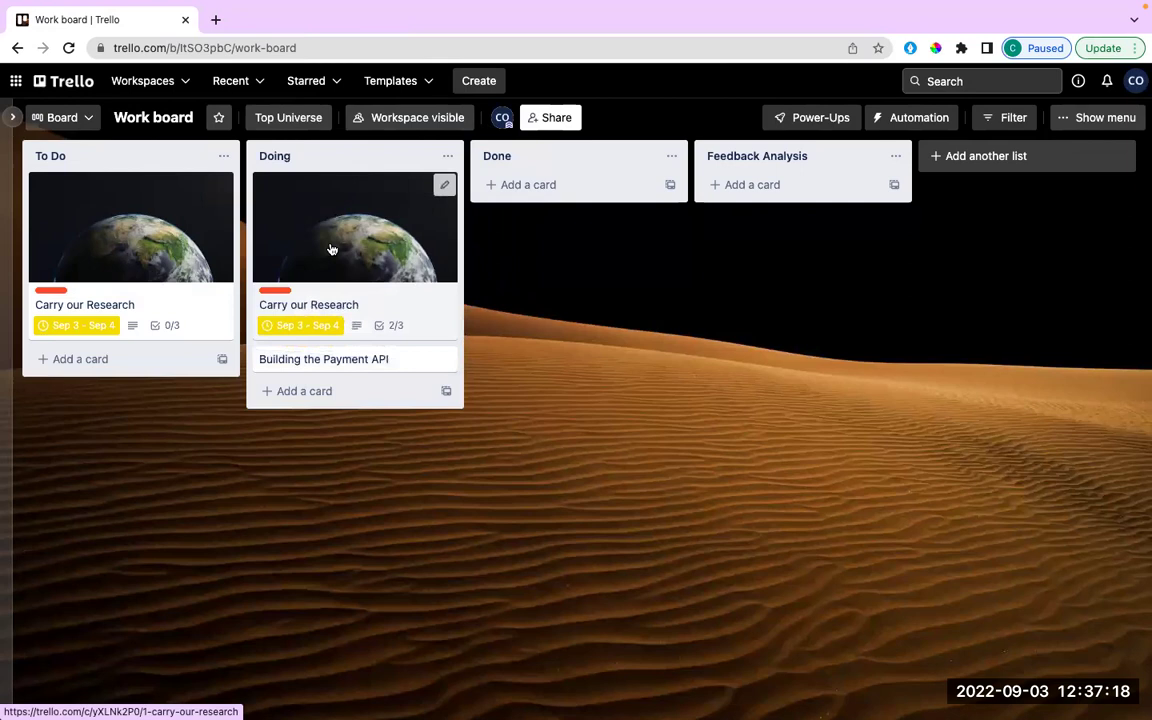
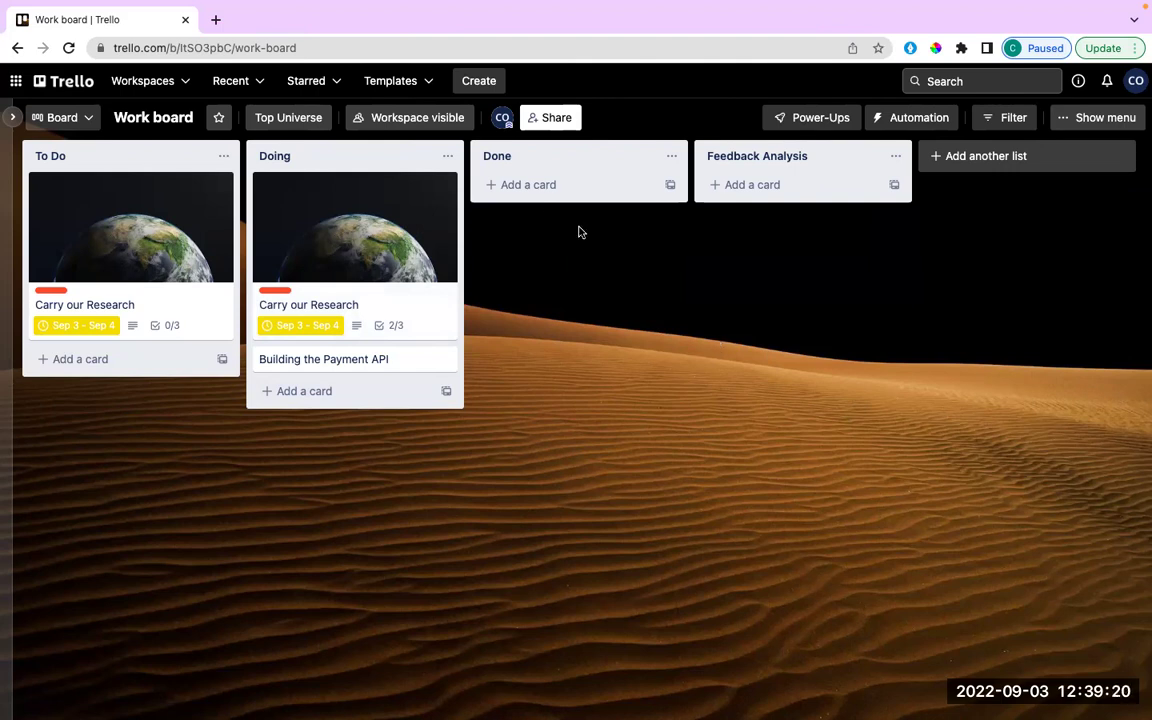
Start the 14-day Premium free trial for the Top Universe workspace and show the board's view options.
{"action": "left_click", "coordinate": [85, 118]}
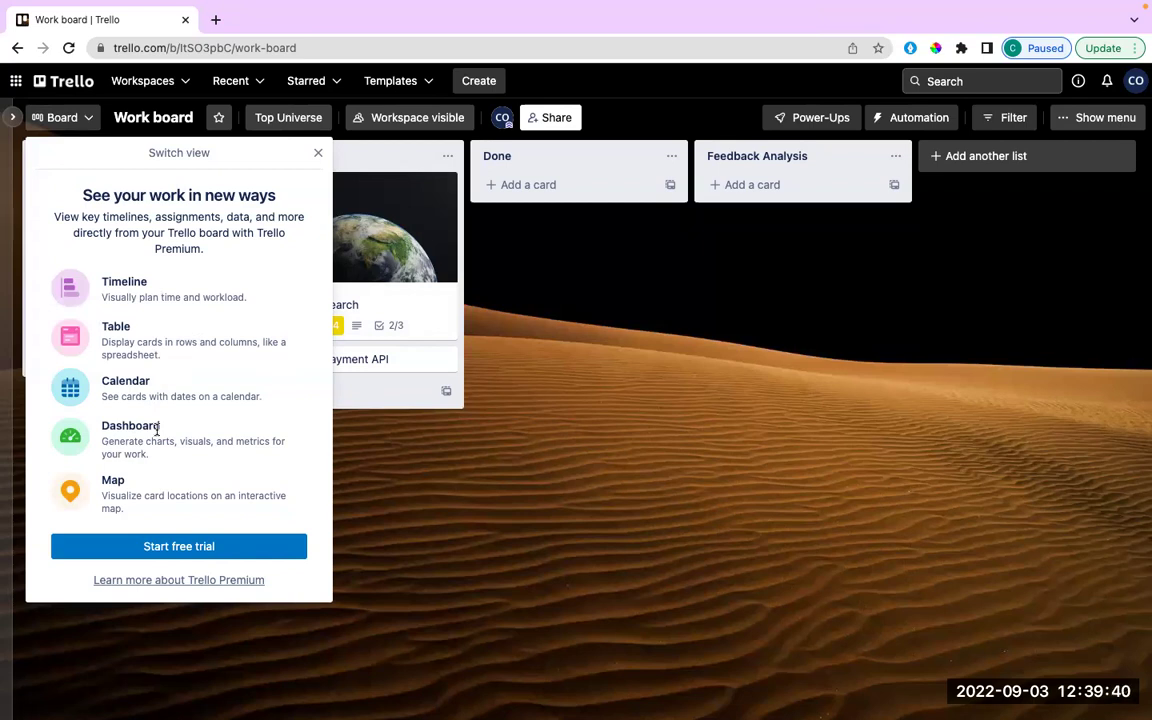
{"action": "left_click", "coordinate": [318, 156]}
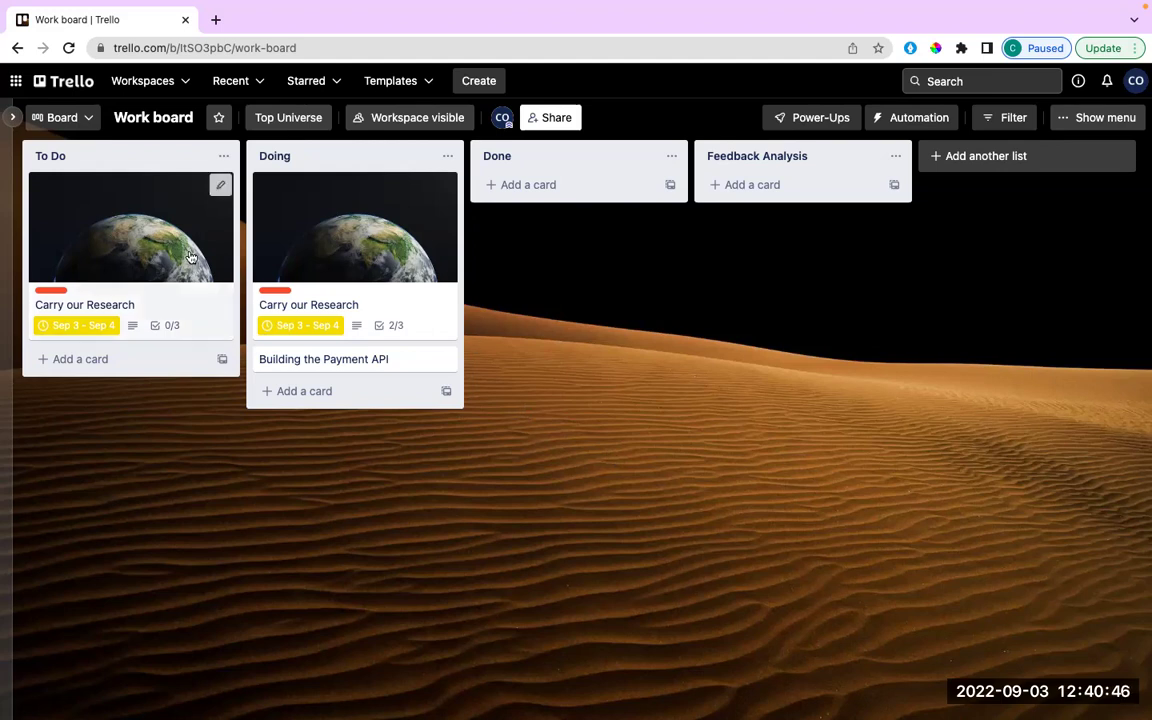
{"action": "left_click", "coordinate": [62, 118]}
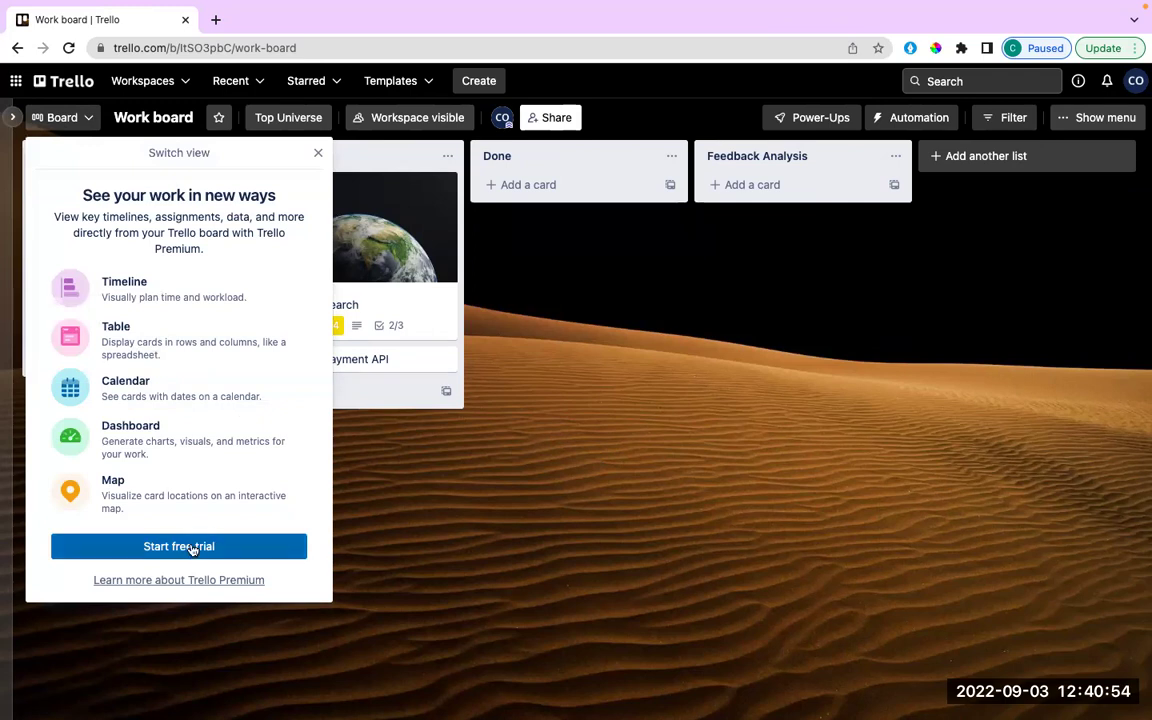
{"action": "left_click", "coordinate": [555, 426]}
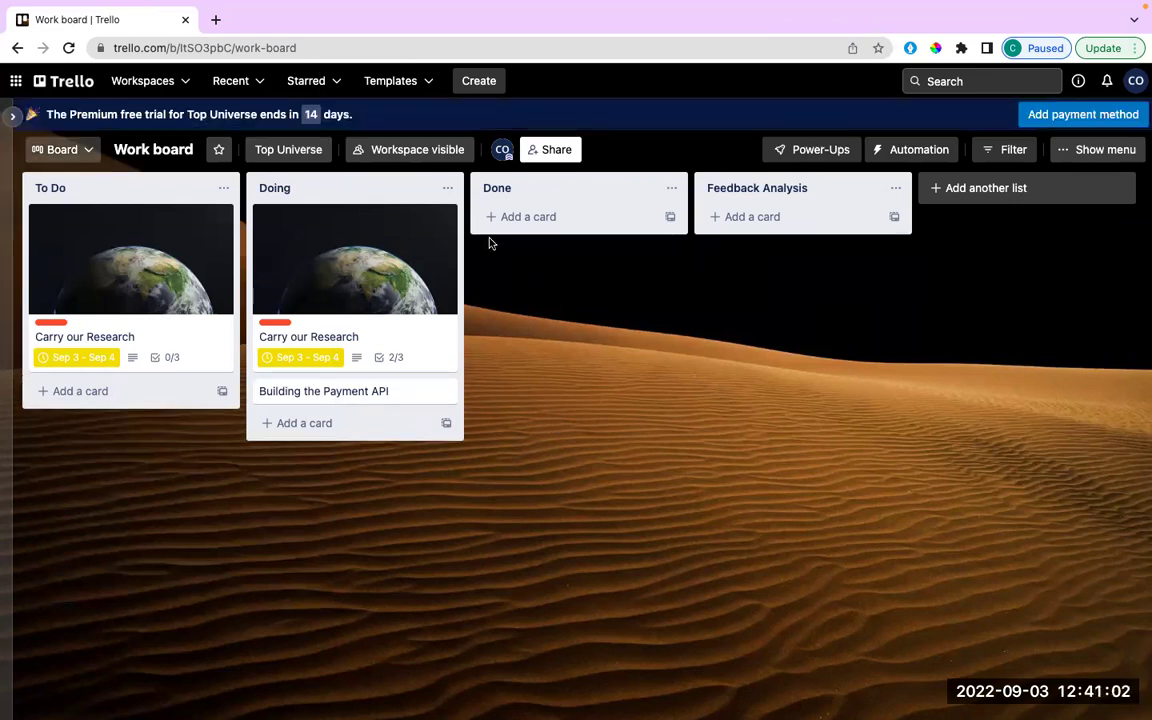
{"action": "left_click", "coordinate": [87, 150]}
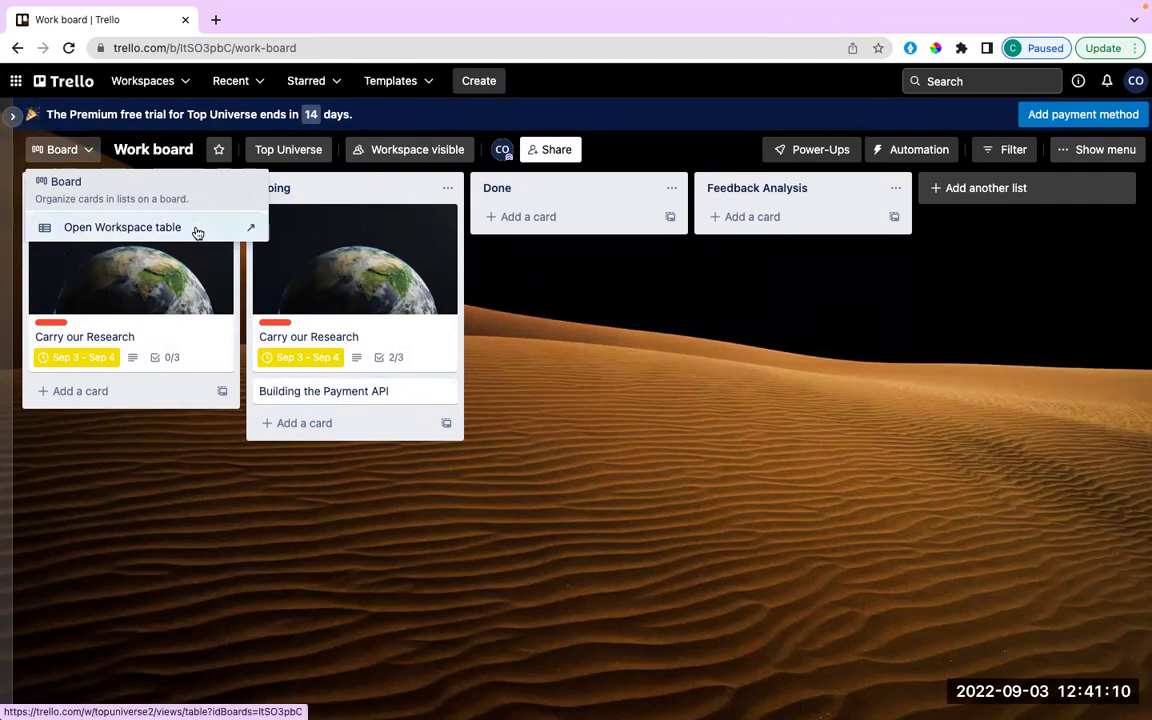
View the workspace-wide card table with the sidebar collapsed, then return to the Work board's view list.
{"action": "left_click", "coordinate": [197, 229]}
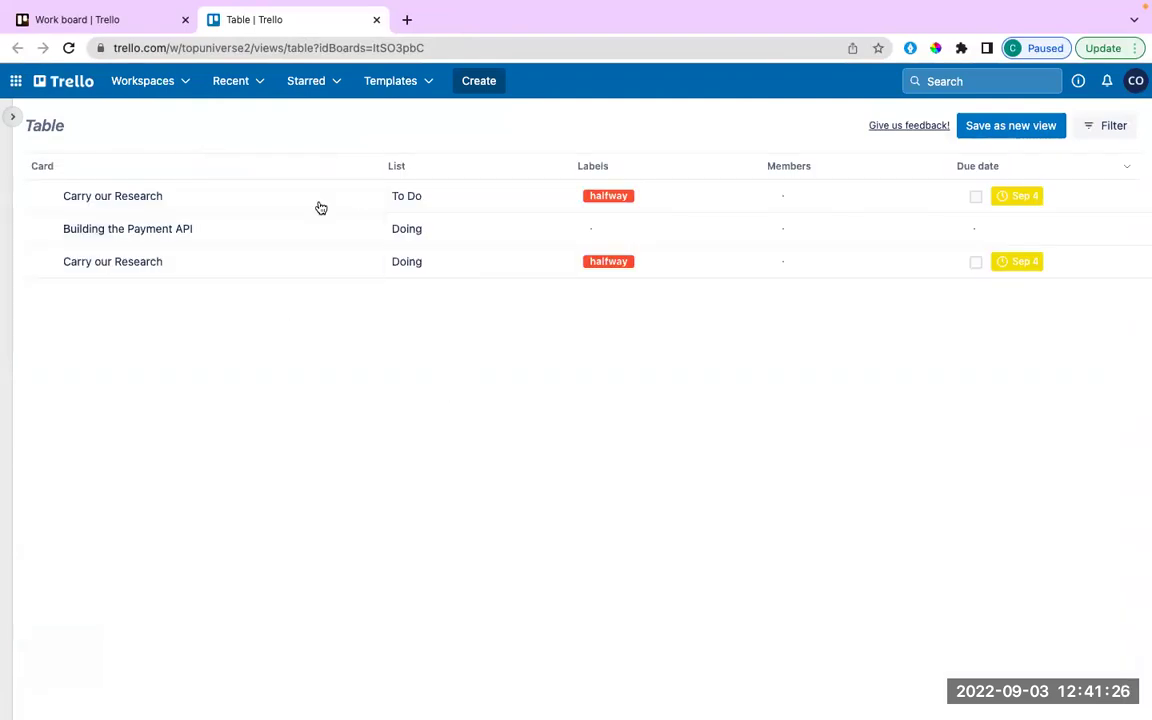
{"action": "left_click", "coordinate": [16, 120]}
{"action": "left_click", "coordinate": [185, 130]}
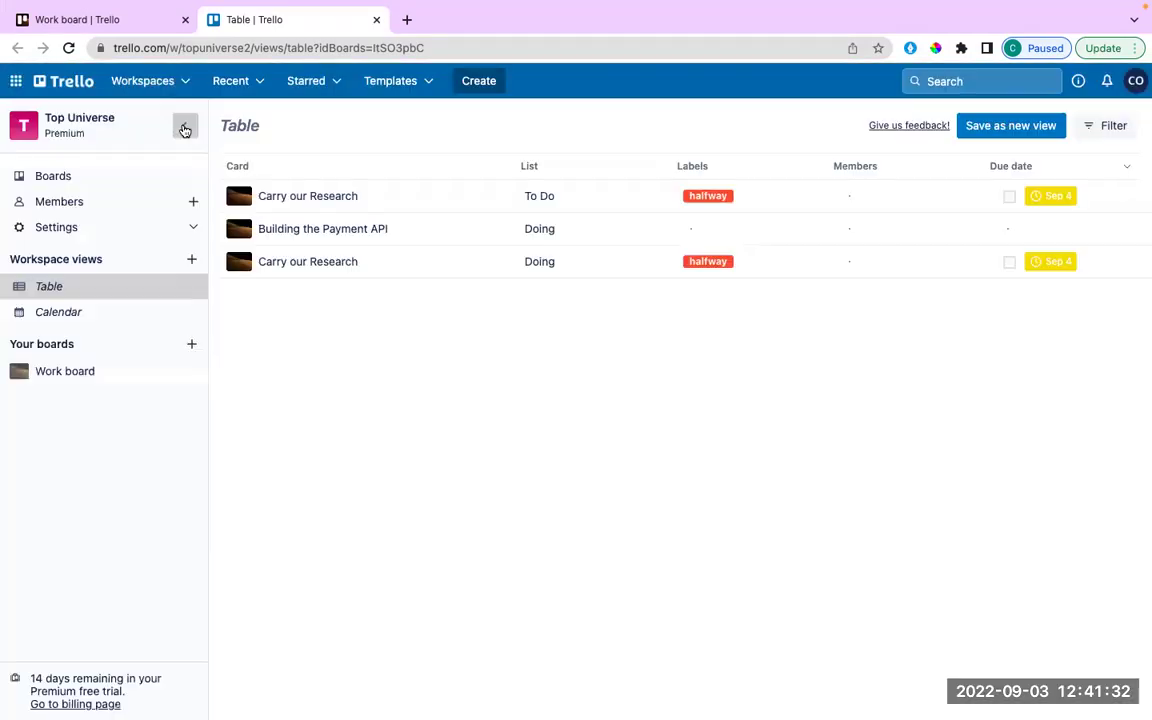
{"action": "left_click", "coordinate": [185, 130]}
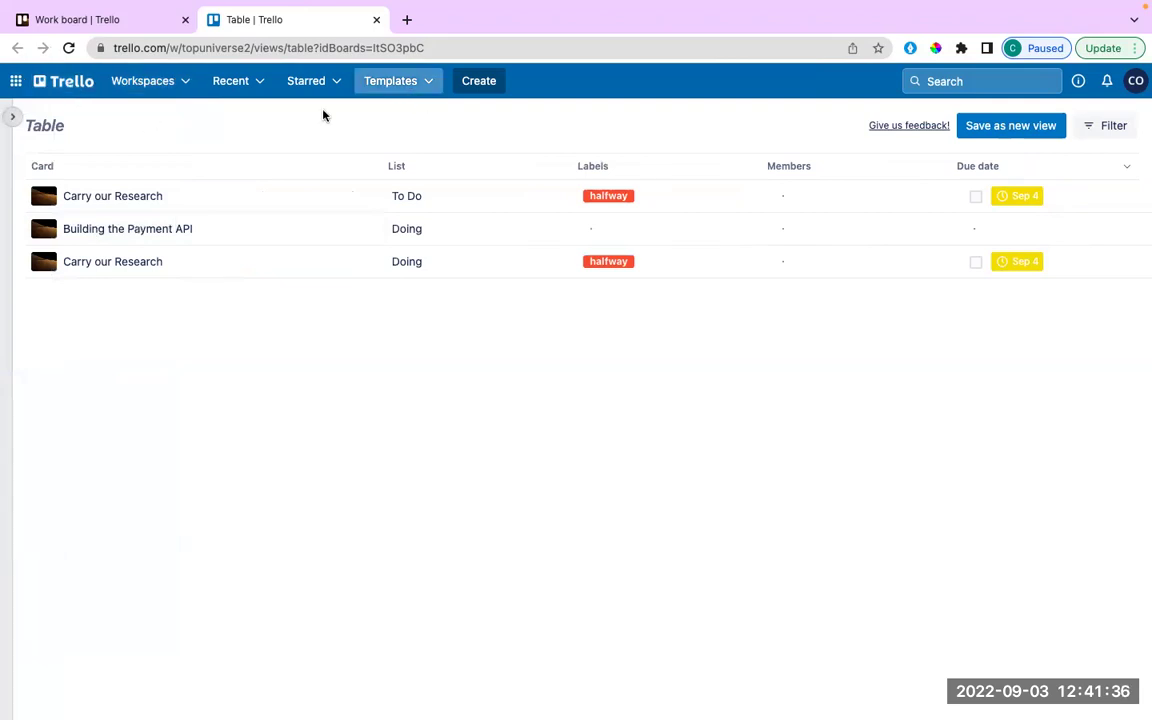
{"action": "left_click", "coordinate": [66, 20]}
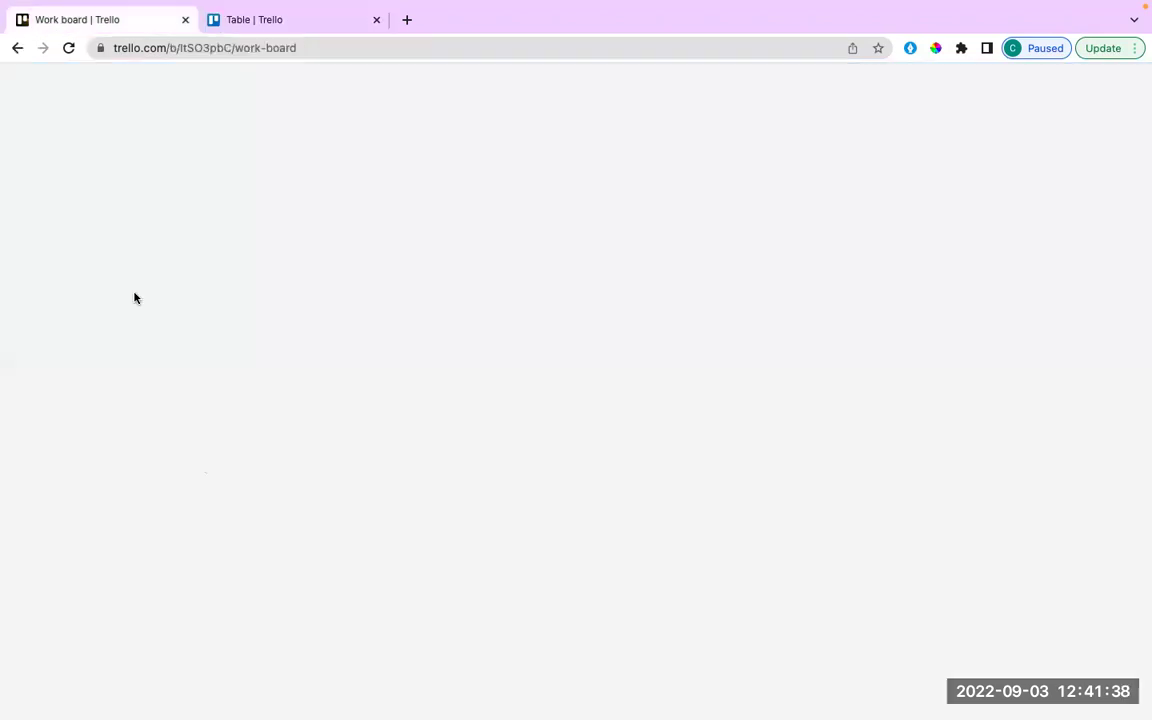
{"action": "left_click", "coordinate": [84, 117]}
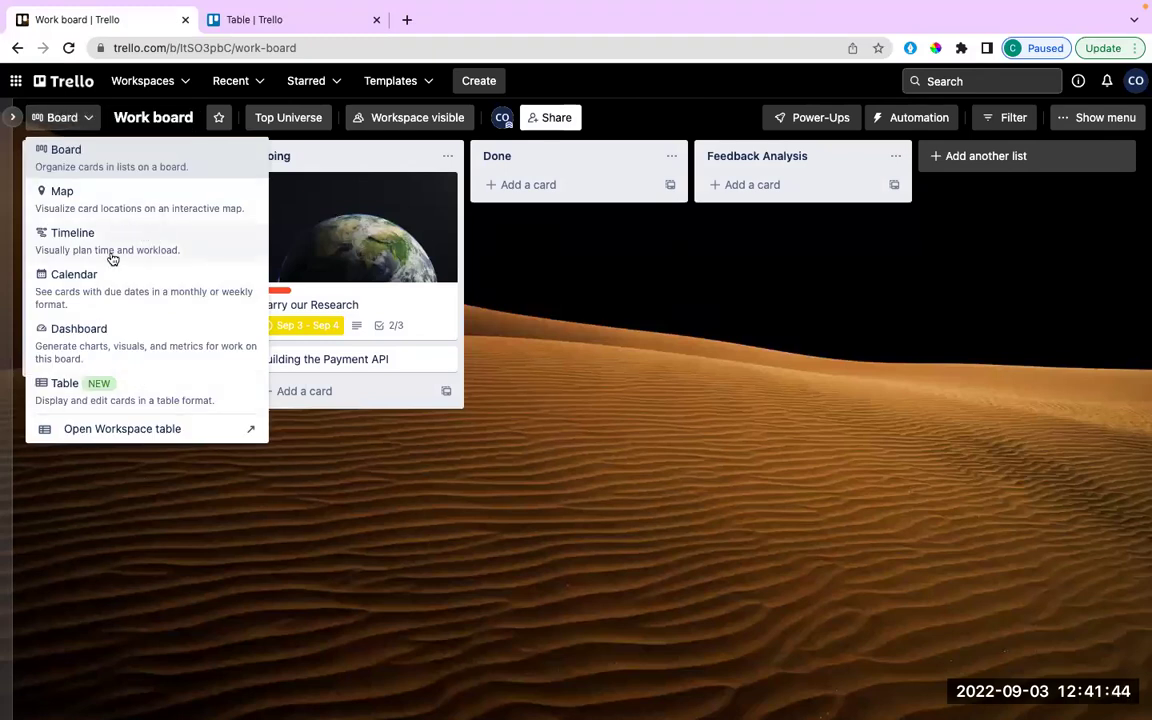
Switch the Work board to Calendar view for September 2022.
{"action": "left_click", "coordinate": [107, 292]}
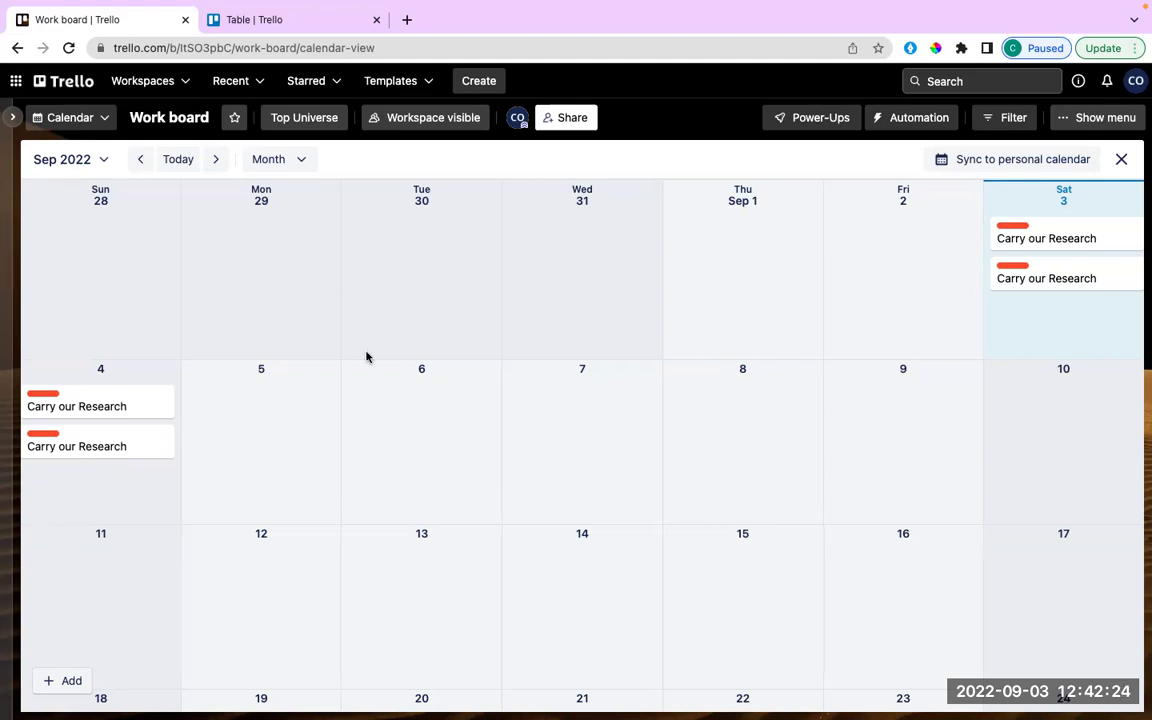
{"action": "left_click", "coordinate": [301, 162]}
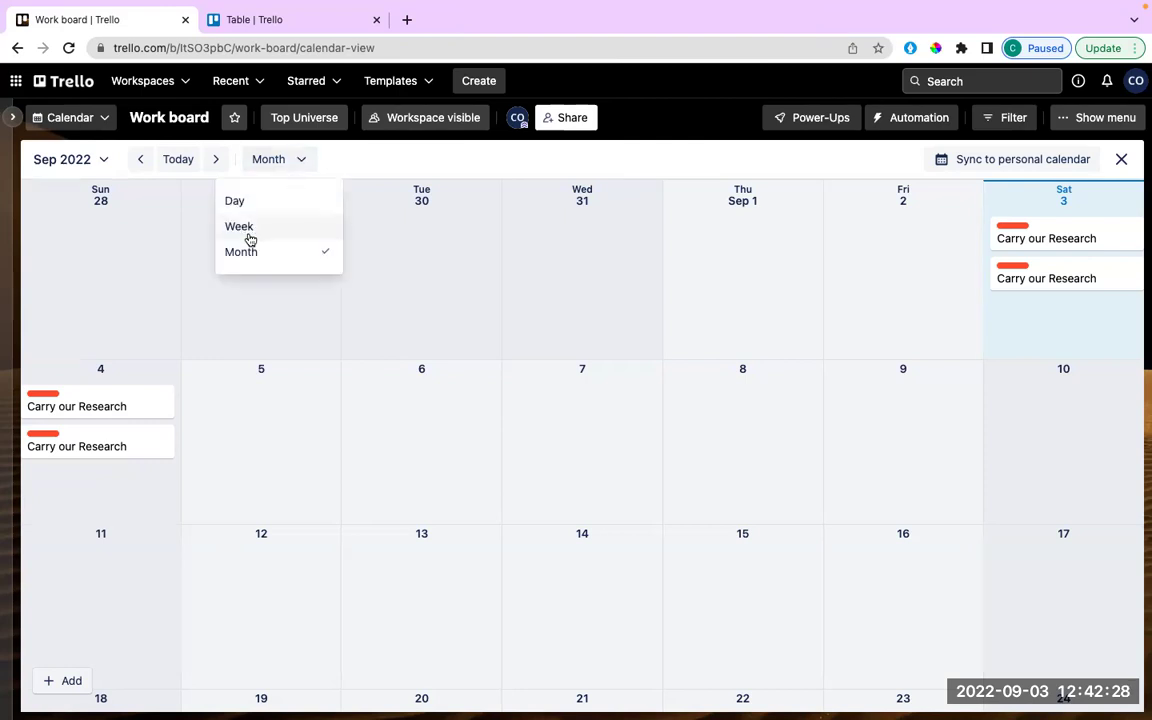
{"action": "left_click", "coordinate": [306, 159]}
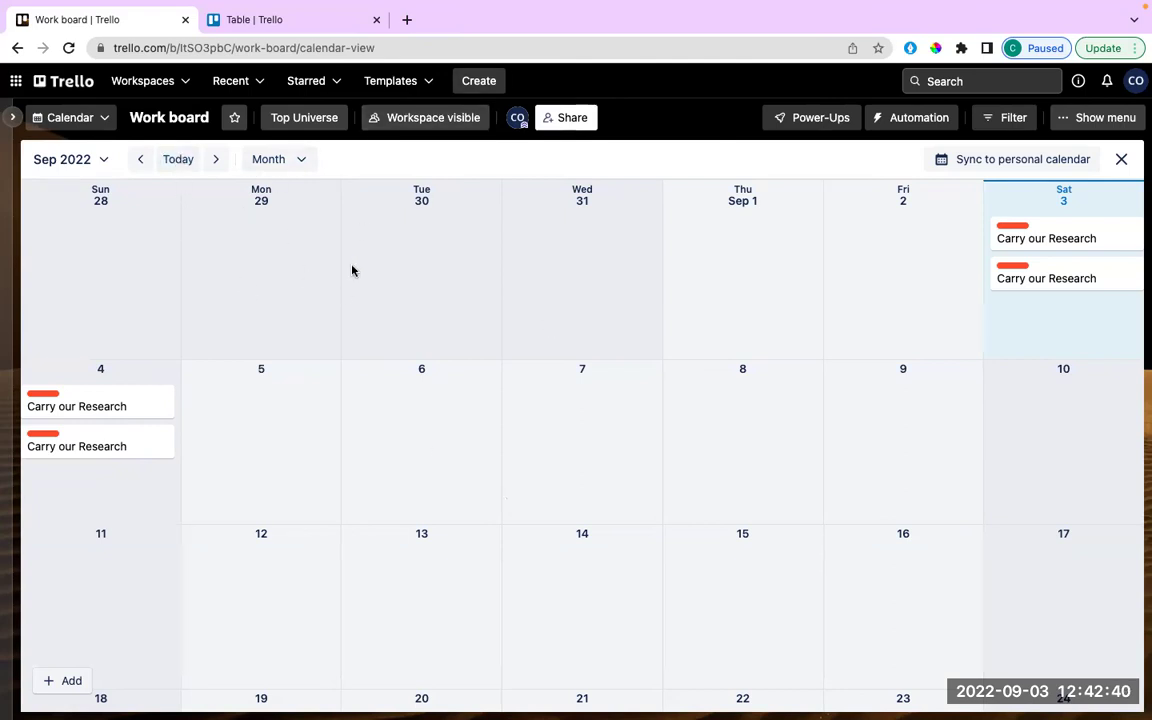
{"action": "left_click", "coordinate": [277, 158]}
{"action": "left_click", "coordinate": [256, 204]}
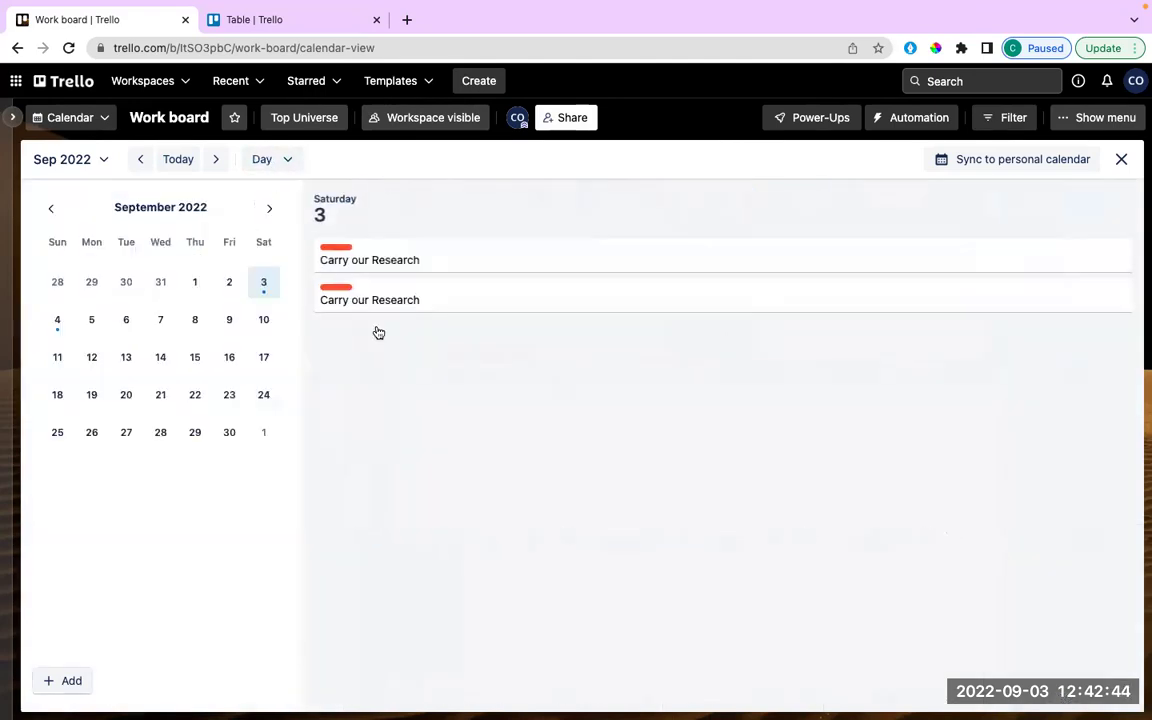
{"action": "left_click", "coordinate": [270, 159]}
{"action": "left_click", "coordinate": [250, 228]}
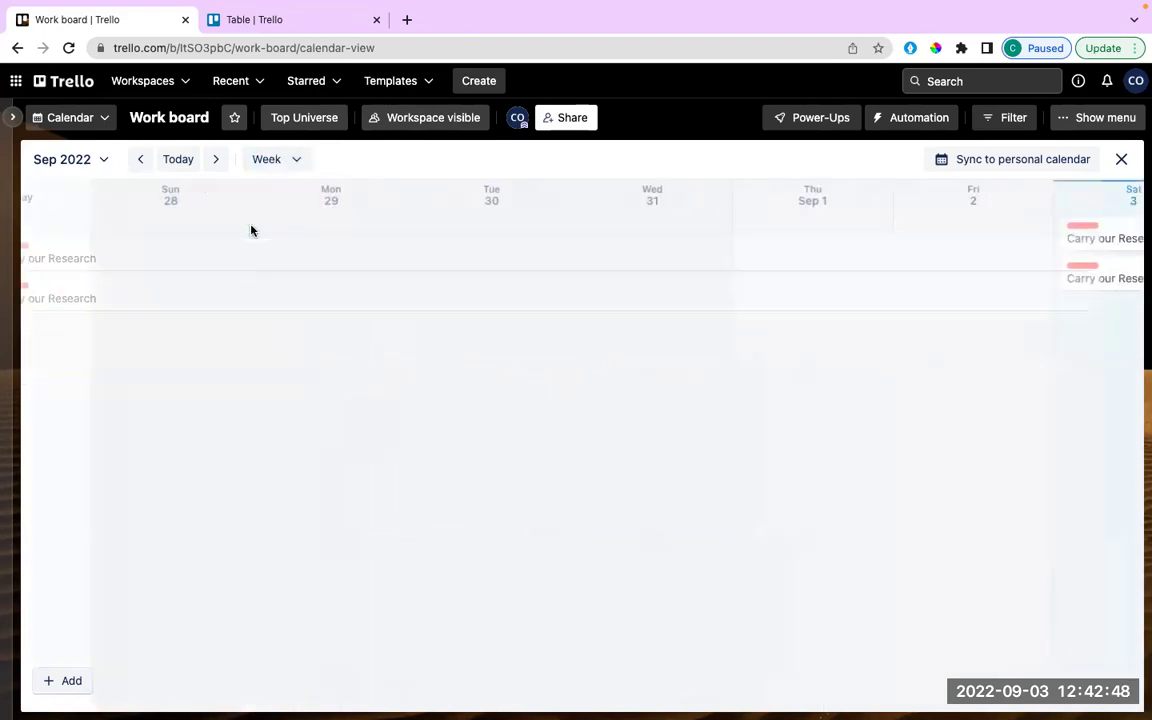
{"action": "left_click", "coordinate": [290, 166]}
{"action": "left_click", "coordinate": [285, 262]}
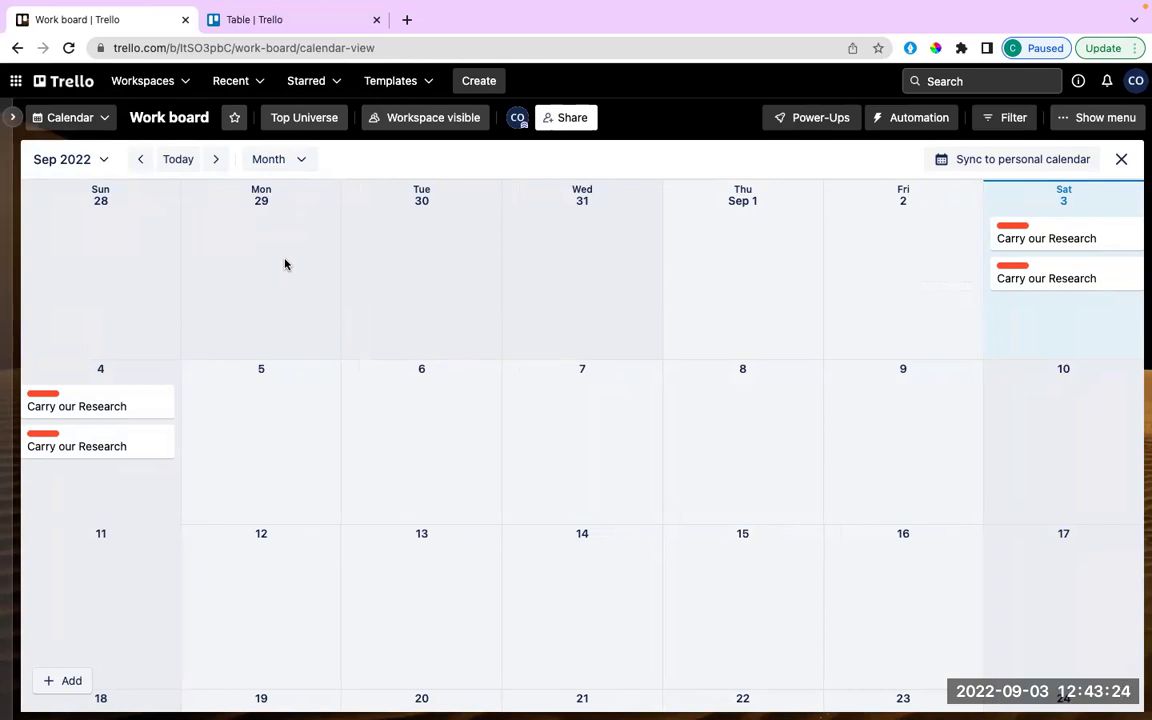
Move one Carry our Research card to Mon 5 and stretch it through Thu 8 September.
{"action": "left_click_drag", "start_coordinate": [120, 400], "coordinate": [393, 404]}
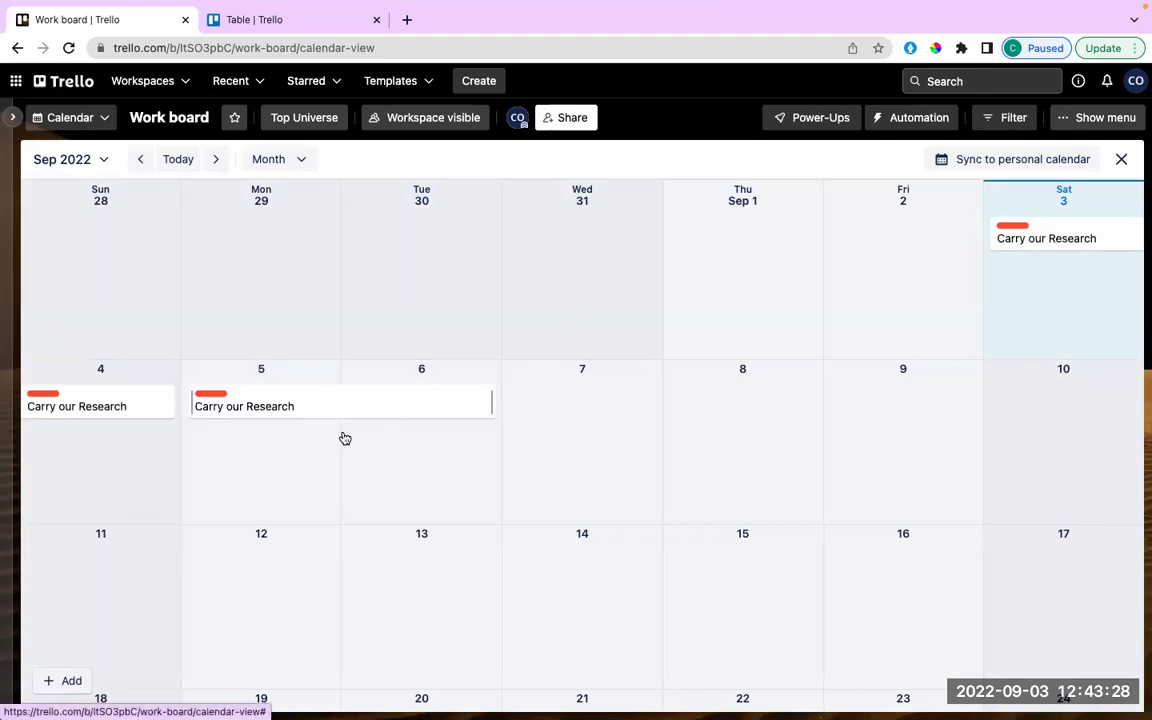
{"action": "left_click_drag", "start_coordinate": [491, 401], "coordinate": [630, 411]}
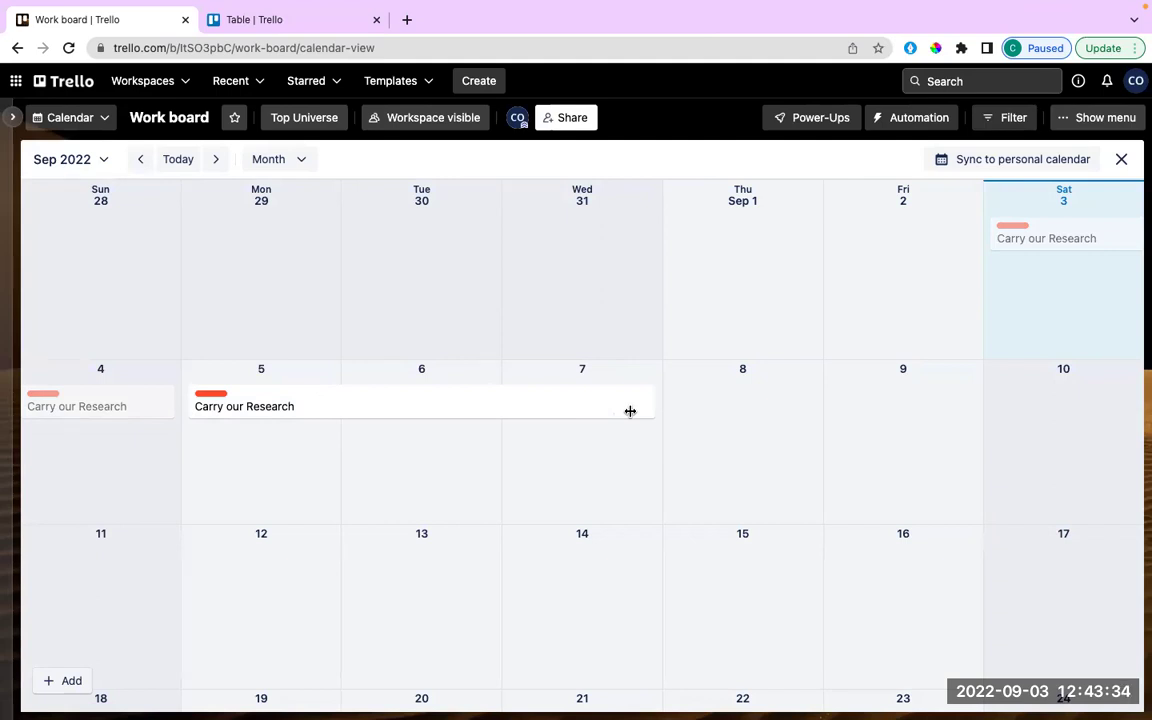
{"action": "left_click_drag", "start_coordinate": [630, 411], "coordinate": [766, 419]}
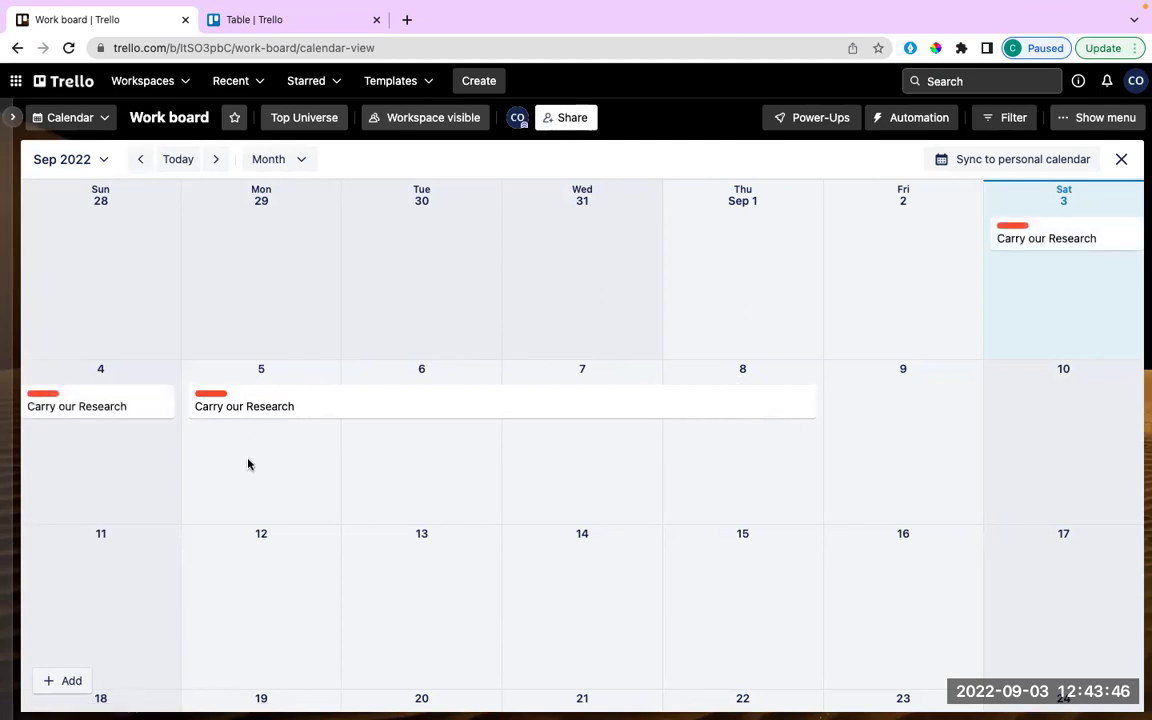
{"action": "left_click", "coordinate": [262, 410]}
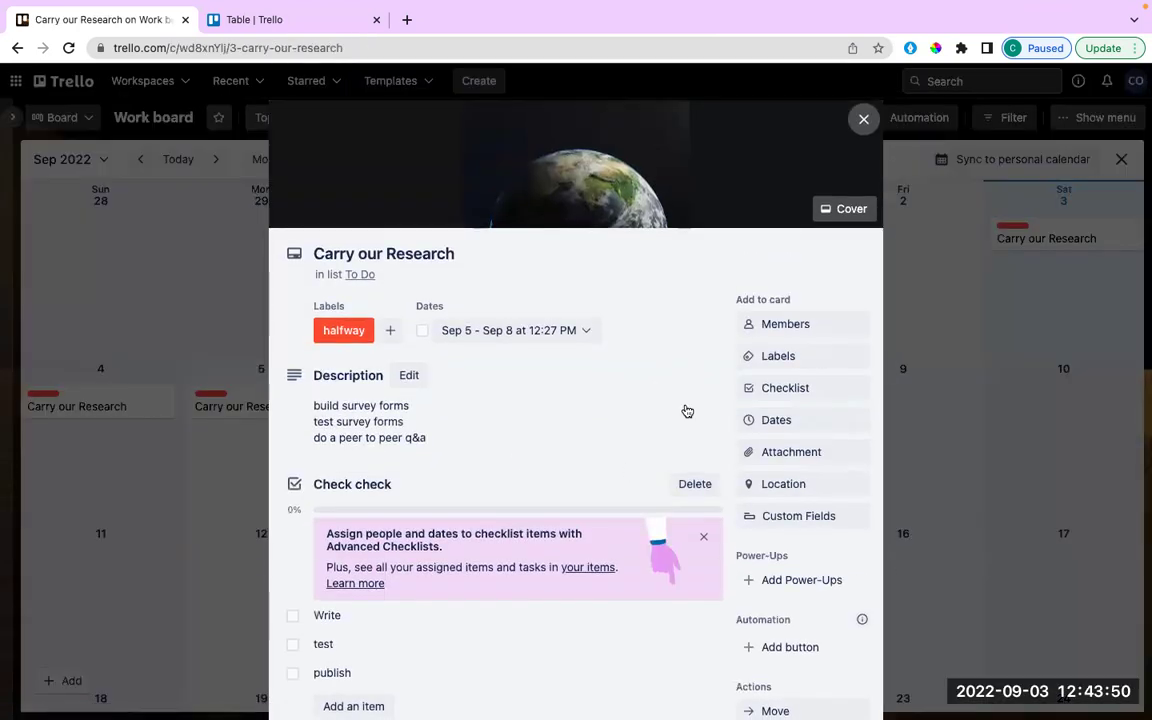
{"action": "scroll", "coordinate": [687, 411], "scroll_direction": "down", "scroll_amount": 2}
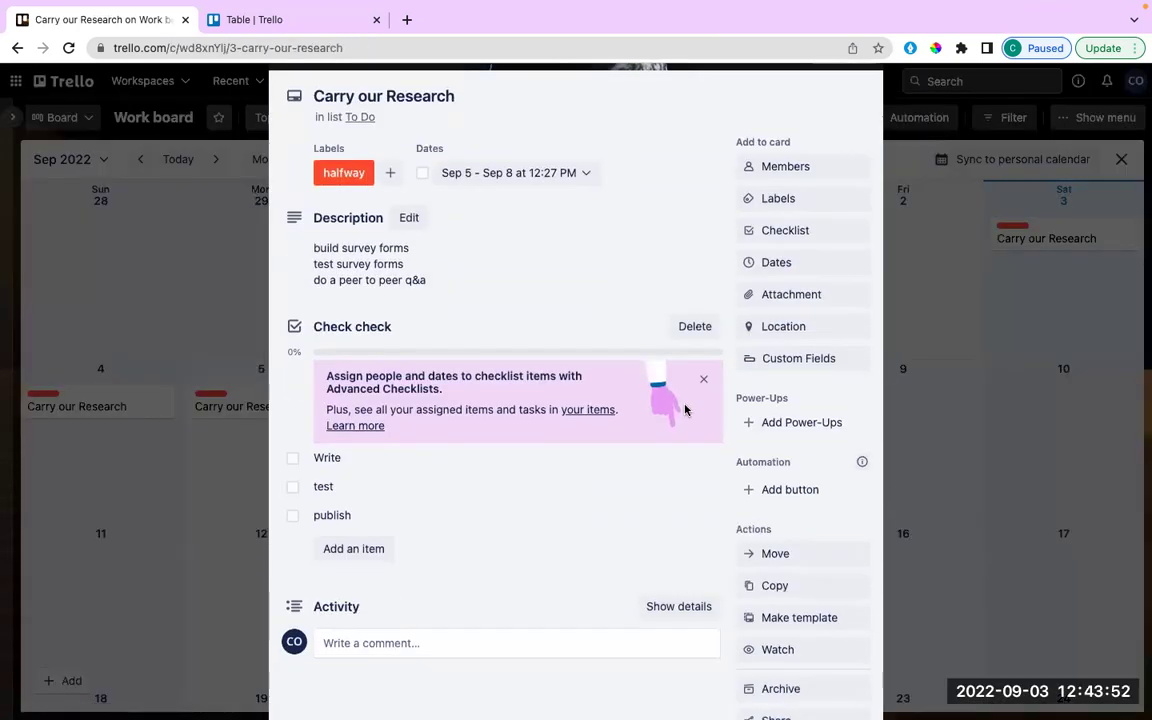
{"action": "scroll", "coordinate": [685, 410], "scroll_direction": "down", "scroll_amount": 1}
{"action": "scroll", "coordinate": [685, 408], "scroll_direction": "up", "scroll_amount": 3}
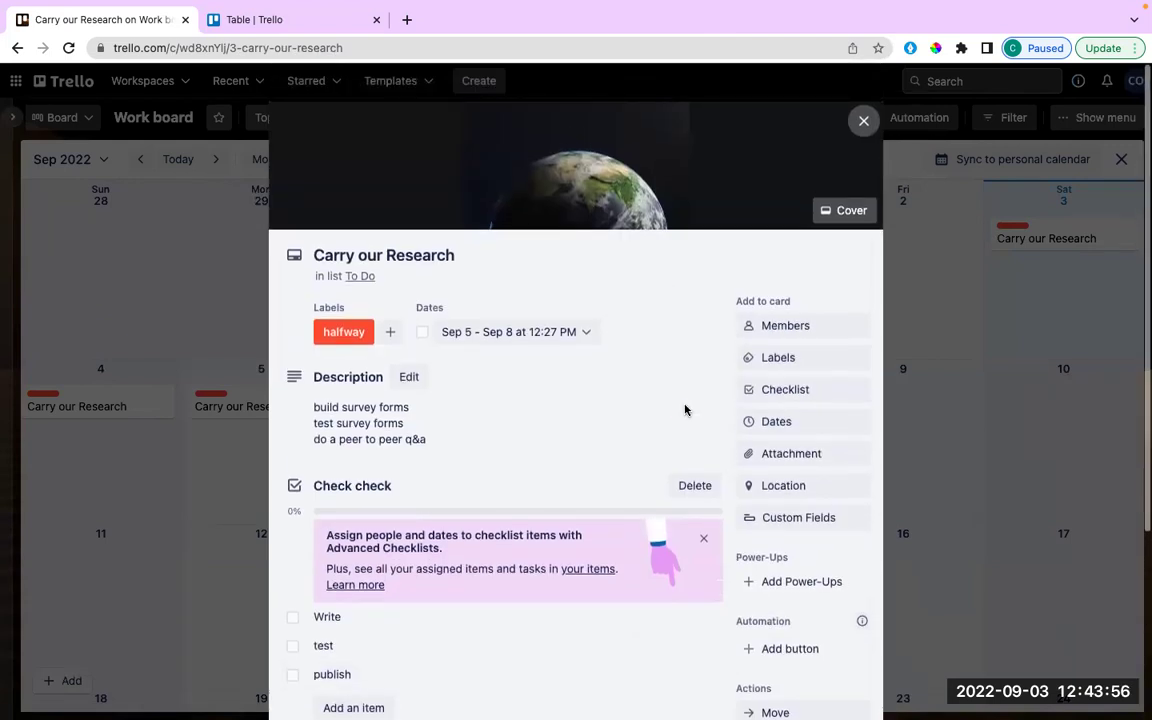
{"action": "scroll", "coordinate": [687, 411], "scroll_direction": "down", "scroll_amount": 3}
{"action": "scroll", "coordinate": [687, 411], "scroll_direction": "up", "scroll_amount": 3}
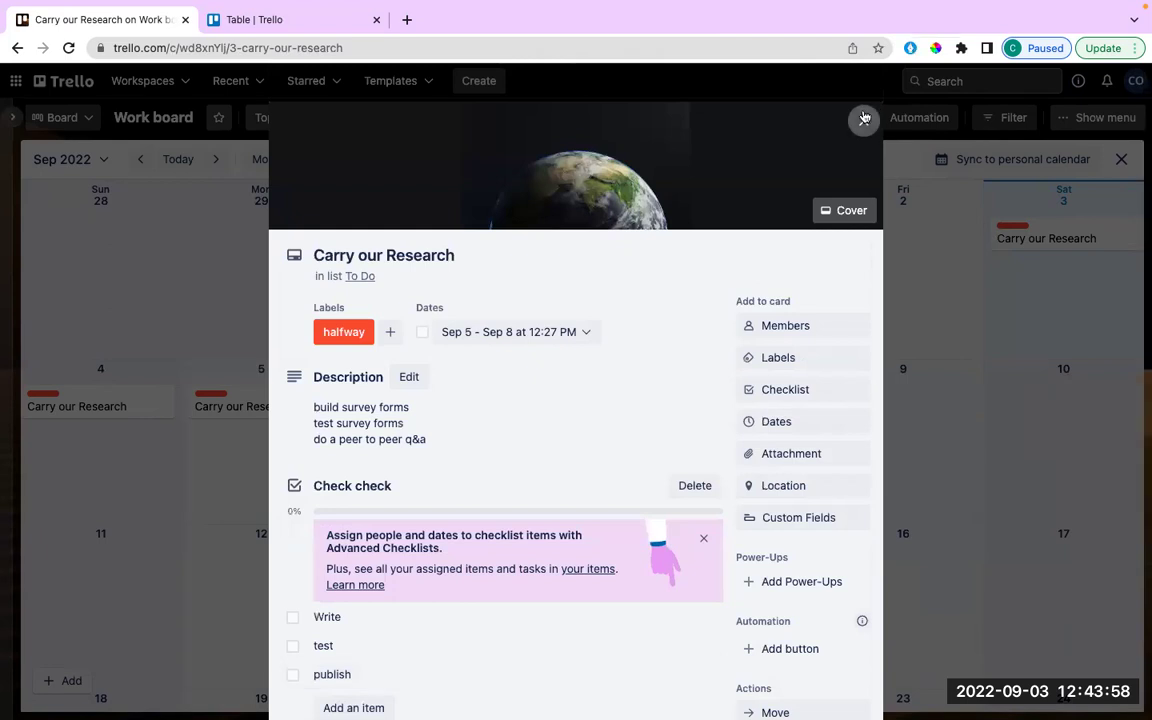
{"action": "left_click", "coordinate": [864, 122]}
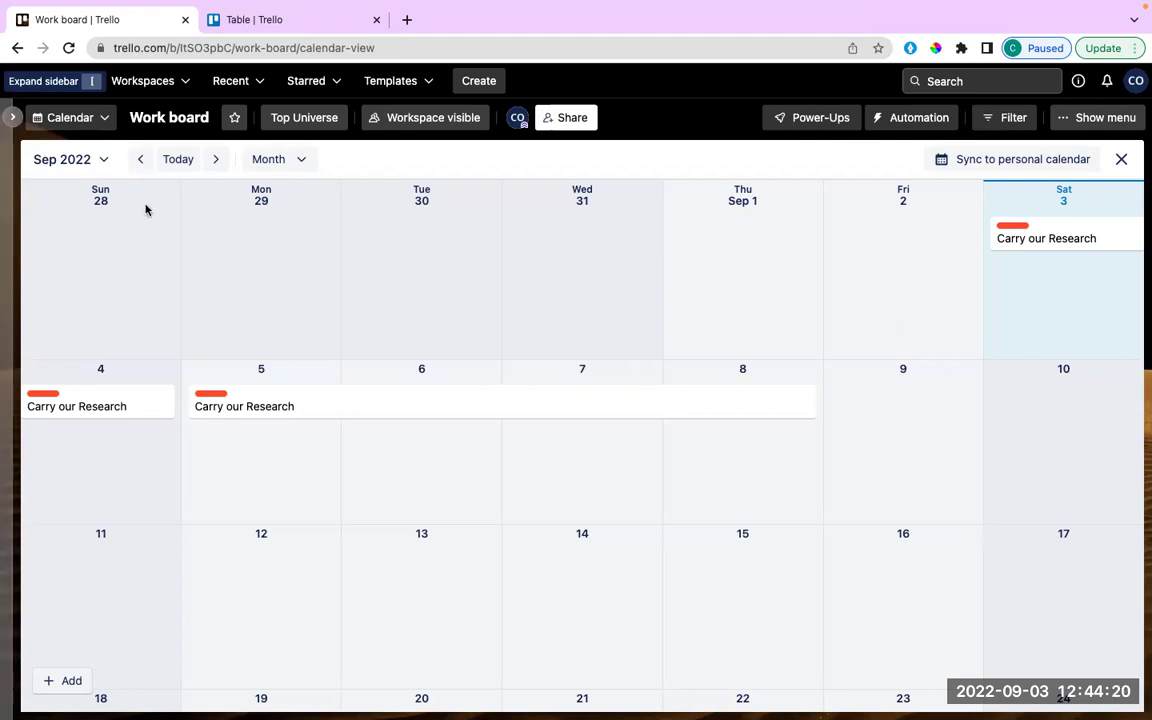
Change the Work board from Calendar to Timeline view.
{"action": "left_click", "coordinate": [106, 118]}
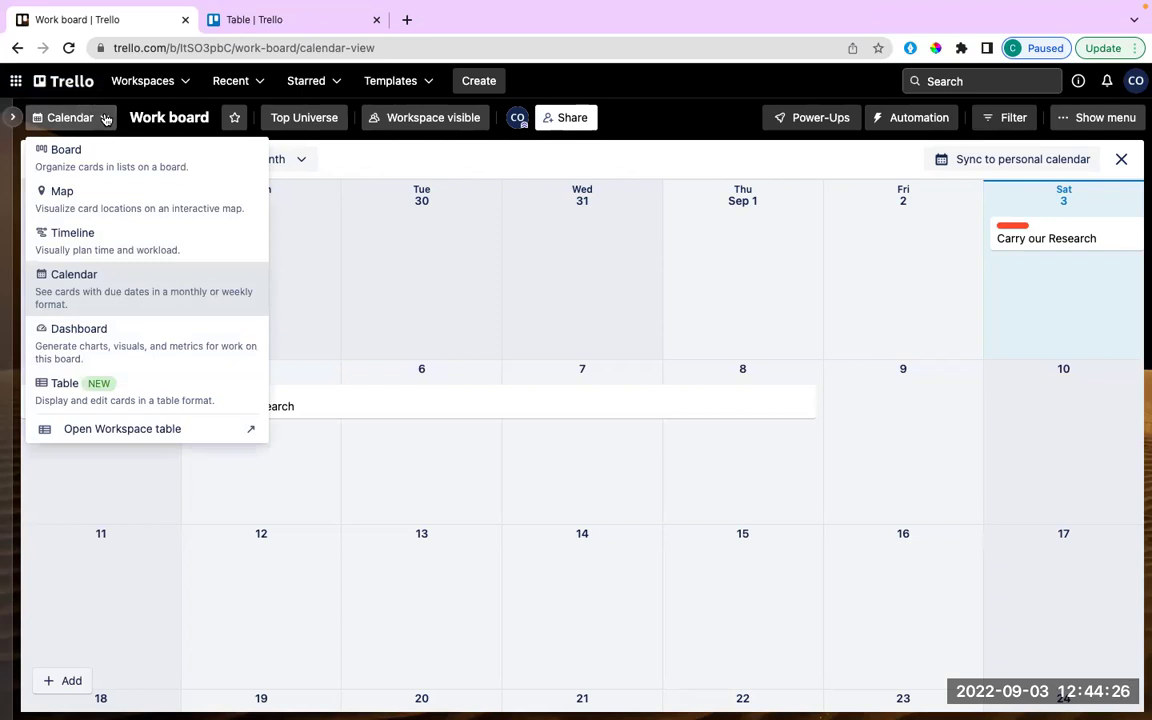
{"action": "left_click", "coordinate": [141, 236]}
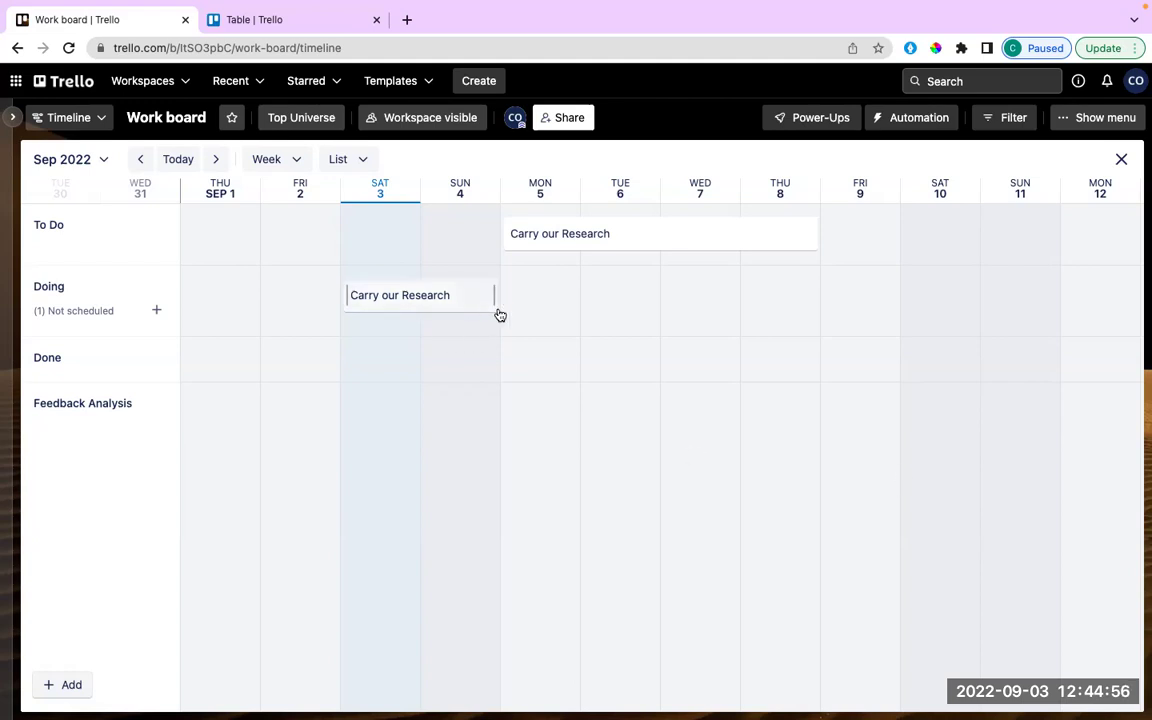
Set the Doing research card to span Sept 5–8 and reveal Doing's unscheduled card.
{"action": "left_click_drag", "start_coordinate": [495, 300], "coordinate": [628, 315]}
{"action": "left_click_drag", "start_coordinate": [560, 298], "coordinate": [683, 292]}
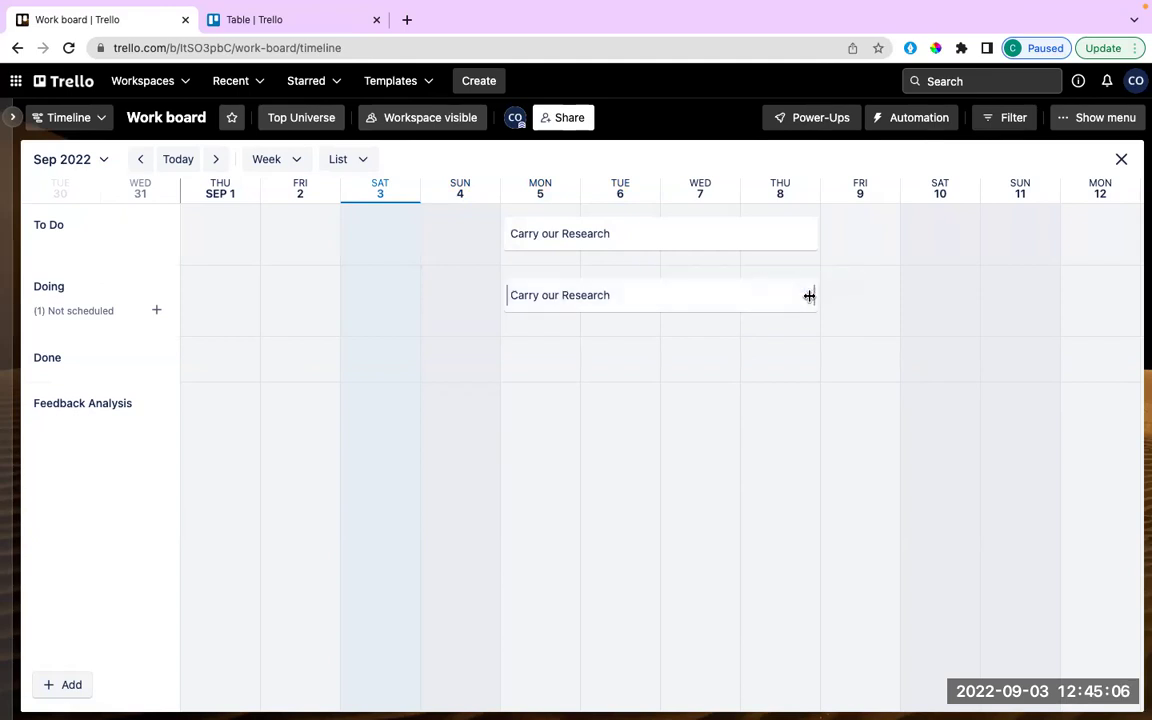
{"action": "mouse_move", "coordinate": [652, 295]}
{"action": "left_mouse_down"}
{"action": "mouse_move", "coordinate": [944, 216]}
{"action": "mouse_move", "coordinate": [916, 237]}
{"action": "mouse_move", "coordinate": [679, 298]}
{"action": "mouse_move", "coordinate": [807, 190]}
{"action": "mouse_move", "coordinate": [883, 222]}
{"action": "mouse_move", "coordinate": [707, 288]}
{"action": "mouse_move", "coordinate": [669, 285]}
{"action": "mouse_move", "coordinate": [663, 238]}
{"action": "mouse_move", "coordinate": [632, 306]}
{"action": "left_mouse_up"}
{"action": "left_click", "coordinate": [158, 311]}
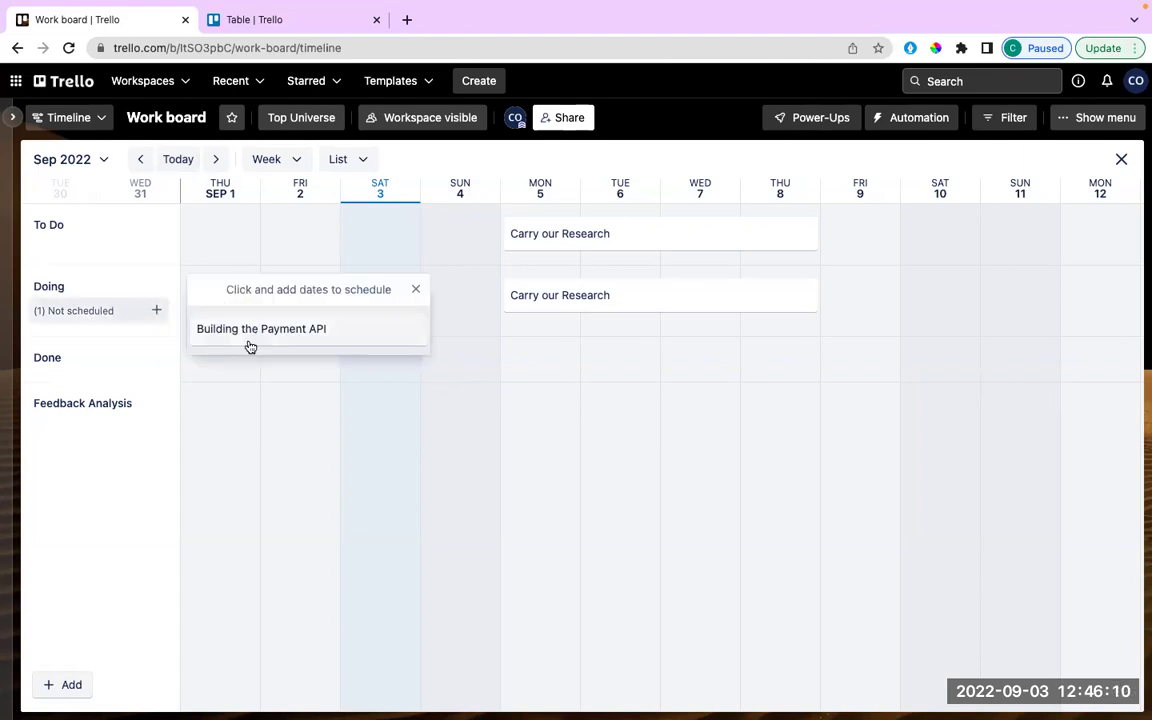
Give Building the Payment API a start date of 9/3/2022 and due date of 9/10/2022.
{"action": "left_click", "coordinate": [300, 340]}
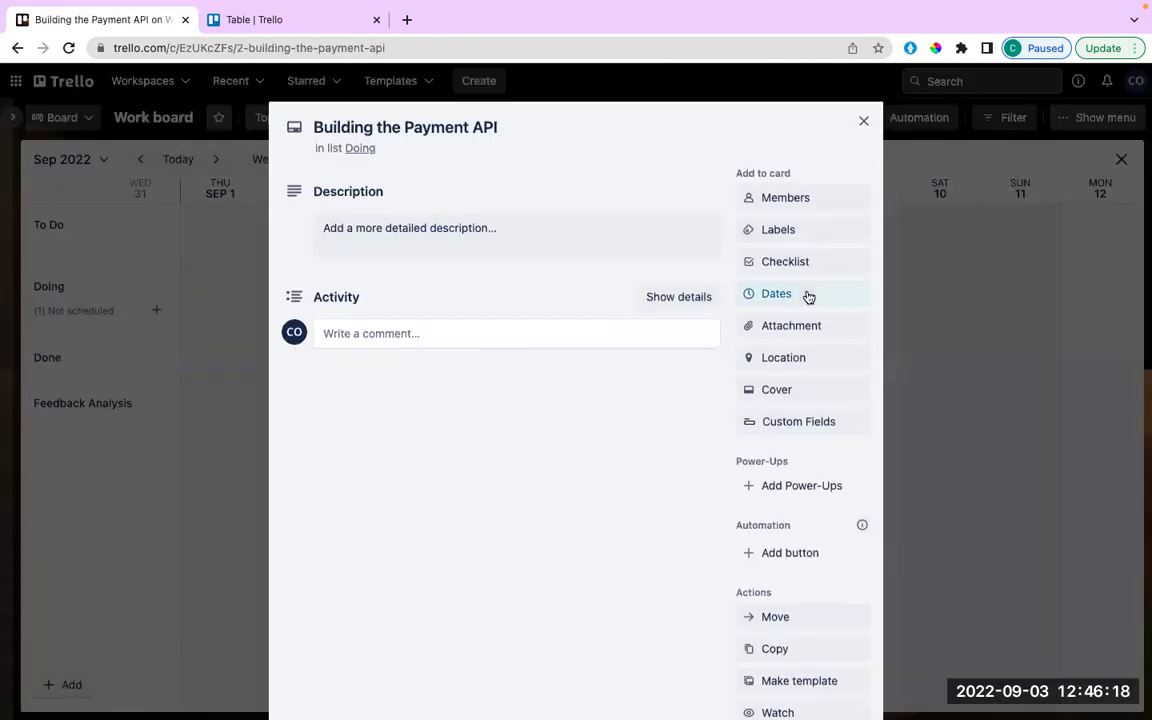
{"action": "left_click", "coordinate": [805, 294]}
{"action": "left_click", "coordinate": [749, 404]}
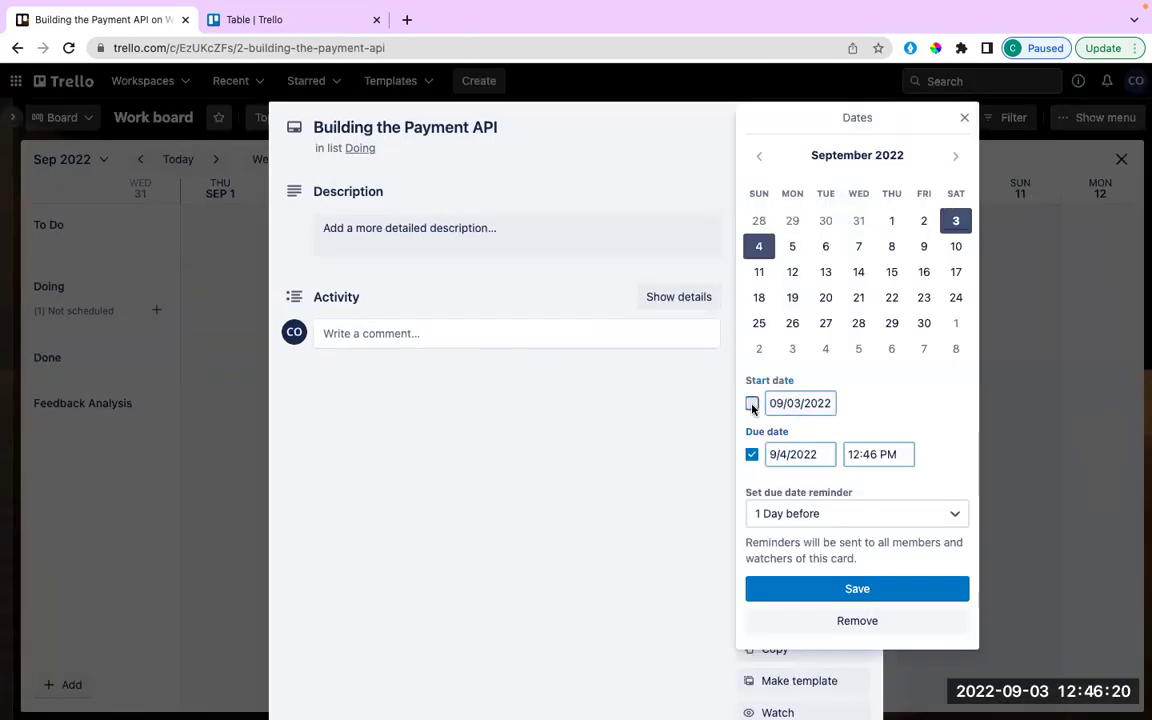
{"action": "left_click", "coordinate": [771, 455]}
{"action": "key", "text": "Right"}
{"action": "key", "text": "Delete"}
{"action": "type", "text": "10"}
{"action": "left_click", "coordinate": [866, 595]}
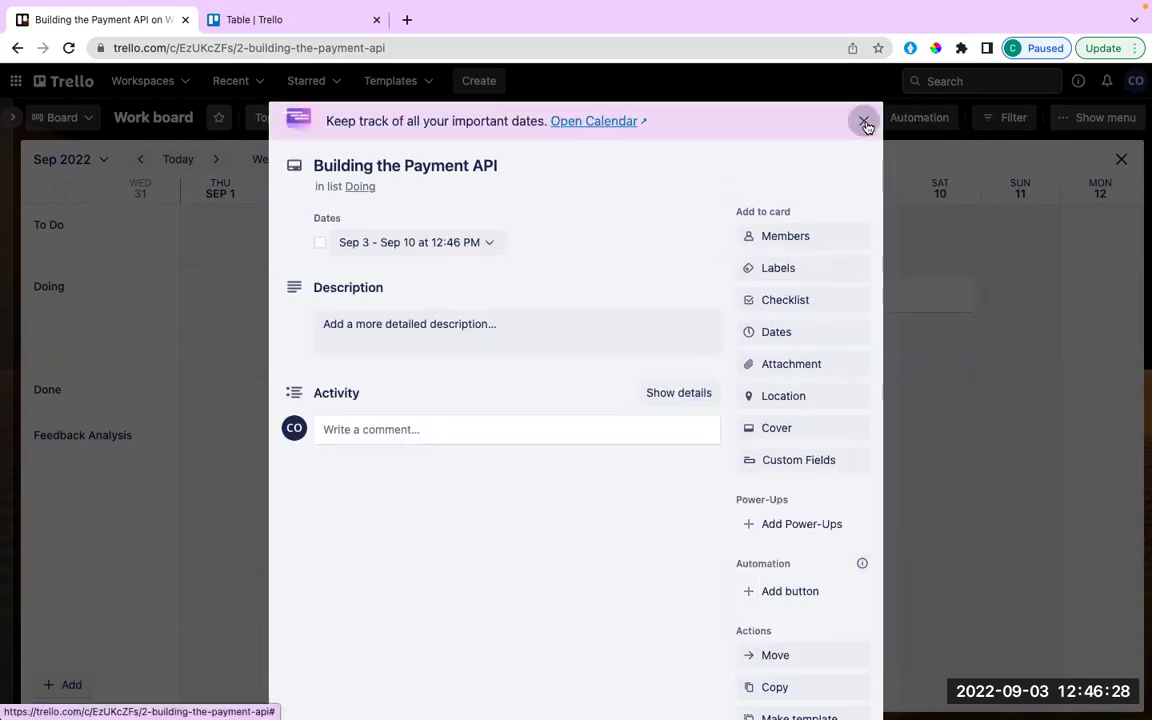
{"action": "left_click", "coordinate": [864, 121]}
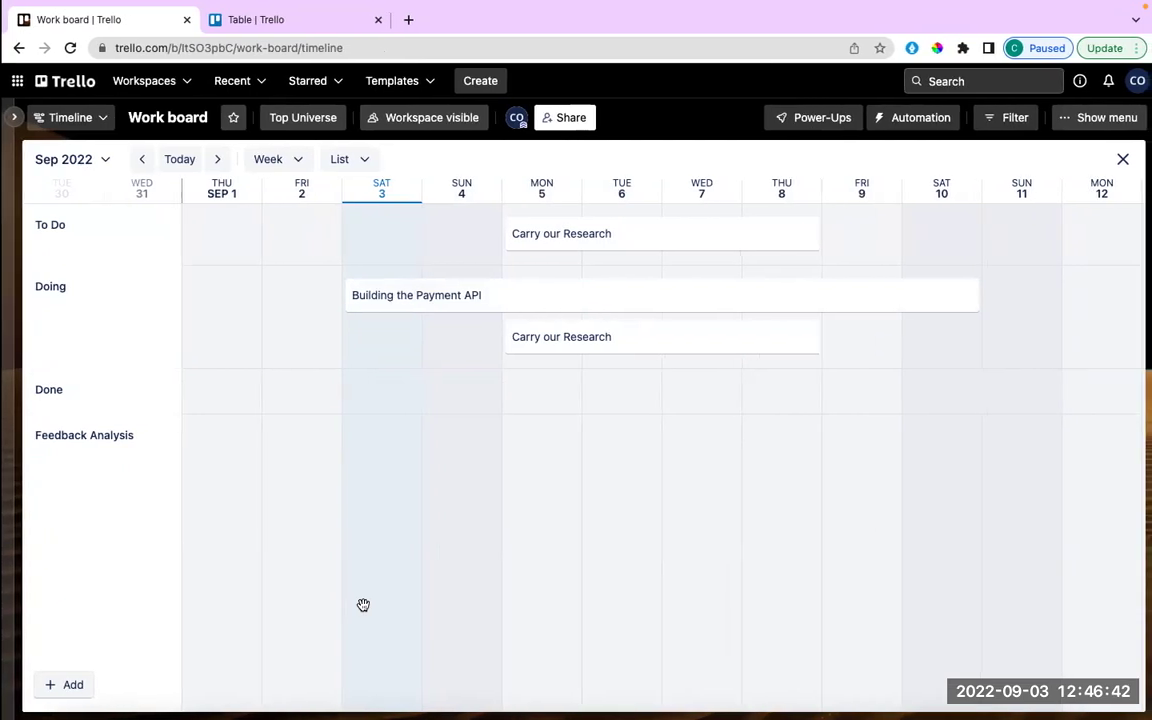
{"action": "left_click", "coordinate": [422, 459]}
{"action": "key", "text": "Escape"}
{"action": "left_click", "coordinate": [301, 504]}
{"action": "left_click", "coordinate": [148, 470]}
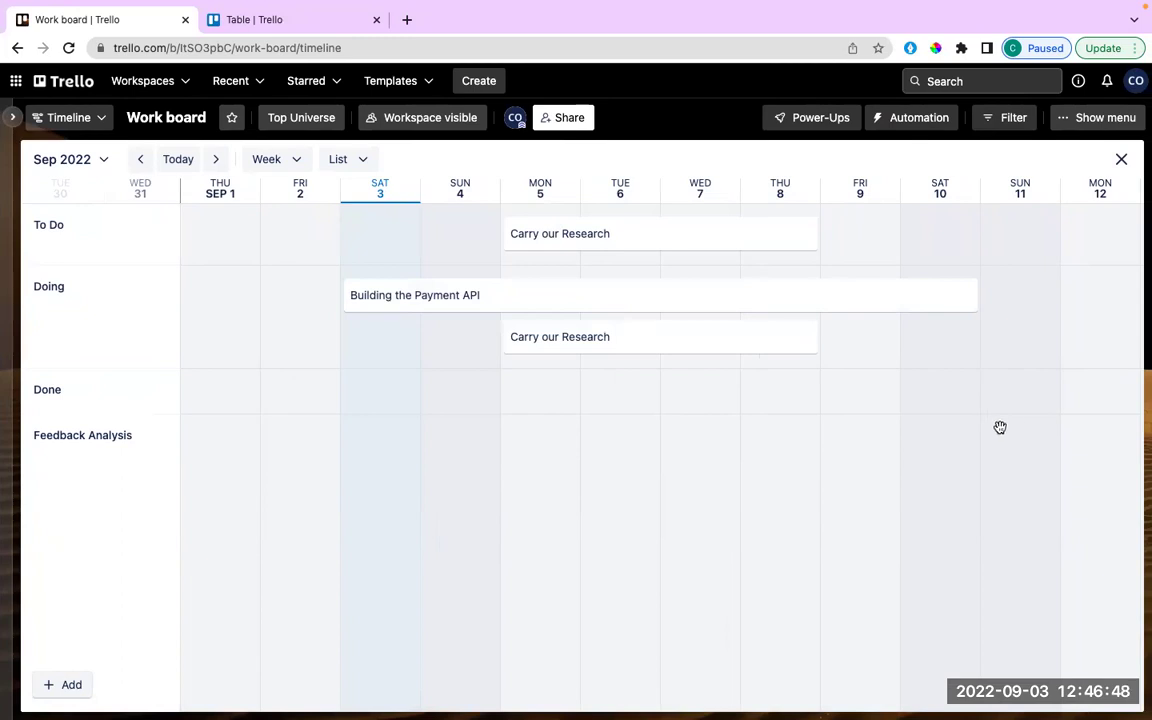
{"action": "scroll", "coordinate": [990, 428], "scroll_direction": "down", "scroll_amount": 1}
{"action": "scroll", "coordinate": [709, 270], "scroll_direction": "up", "scroll_amount": 1}
Switch to Dashboard view and browse the charts of cards per list, due date, member and label.
{"action": "left_click", "coordinate": [101, 119]}
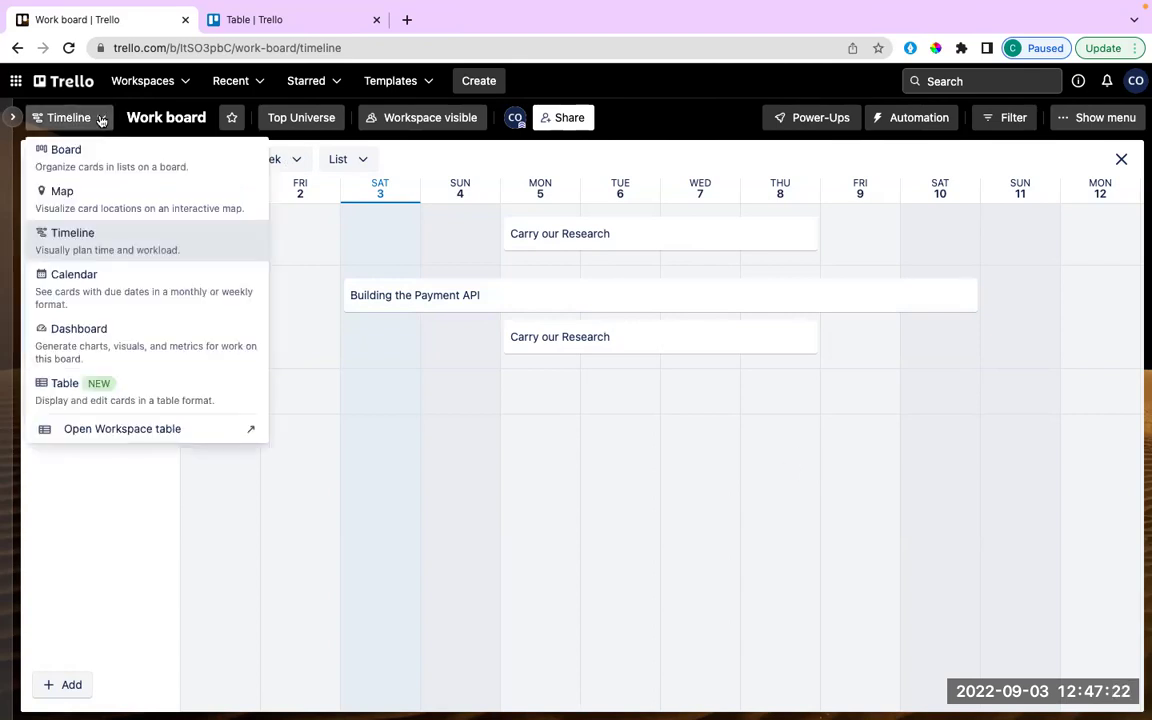
{"action": "left_click", "coordinate": [126, 350]}
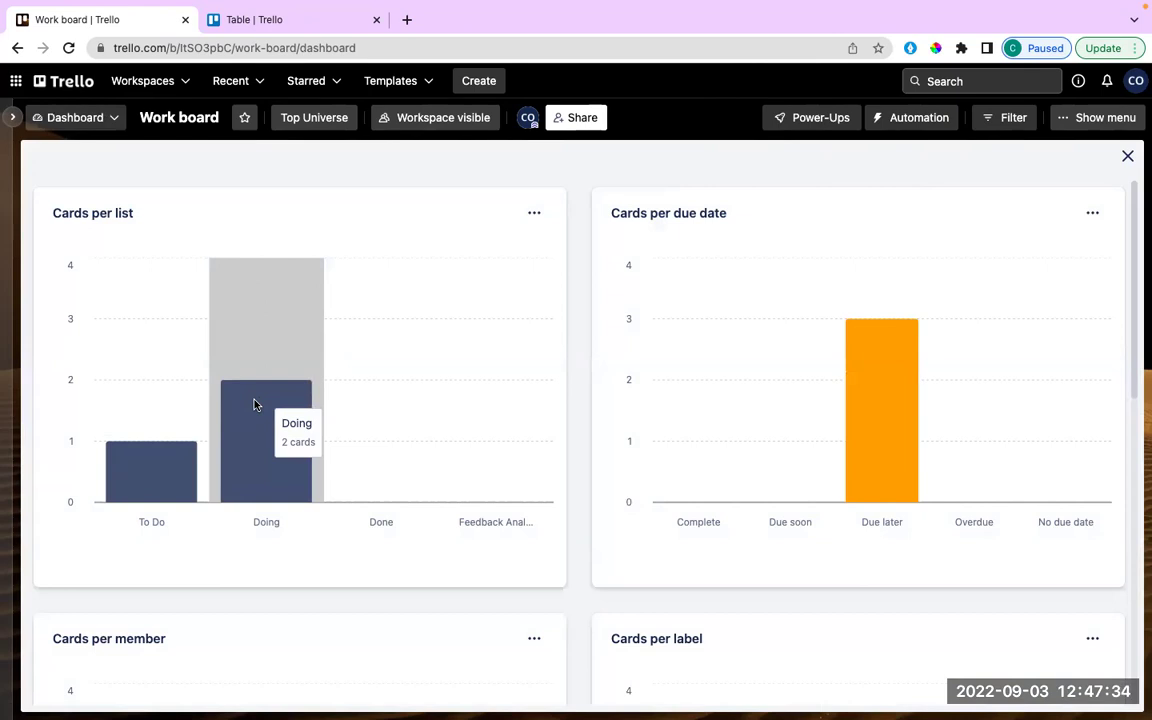
{"action": "scroll", "coordinate": [586, 610], "scroll_direction": "down", "scroll_amount": 6}
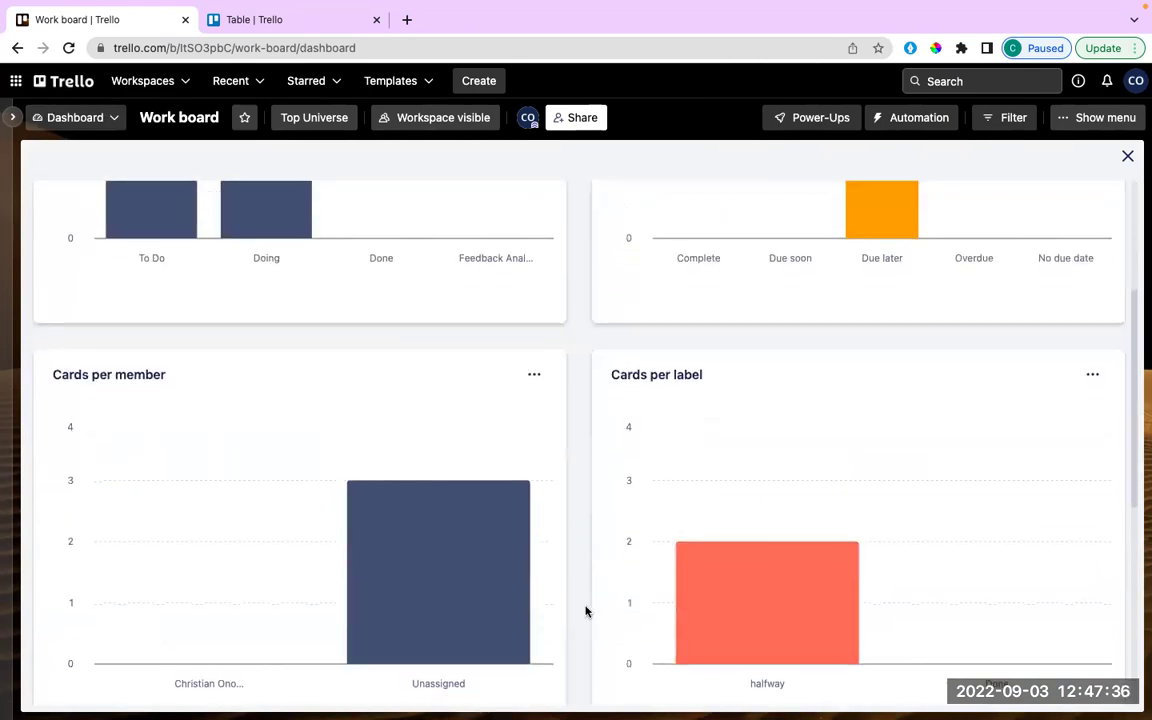
{"action": "scroll", "coordinate": [586, 612], "scroll_direction": "up", "scroll_amount": 7}
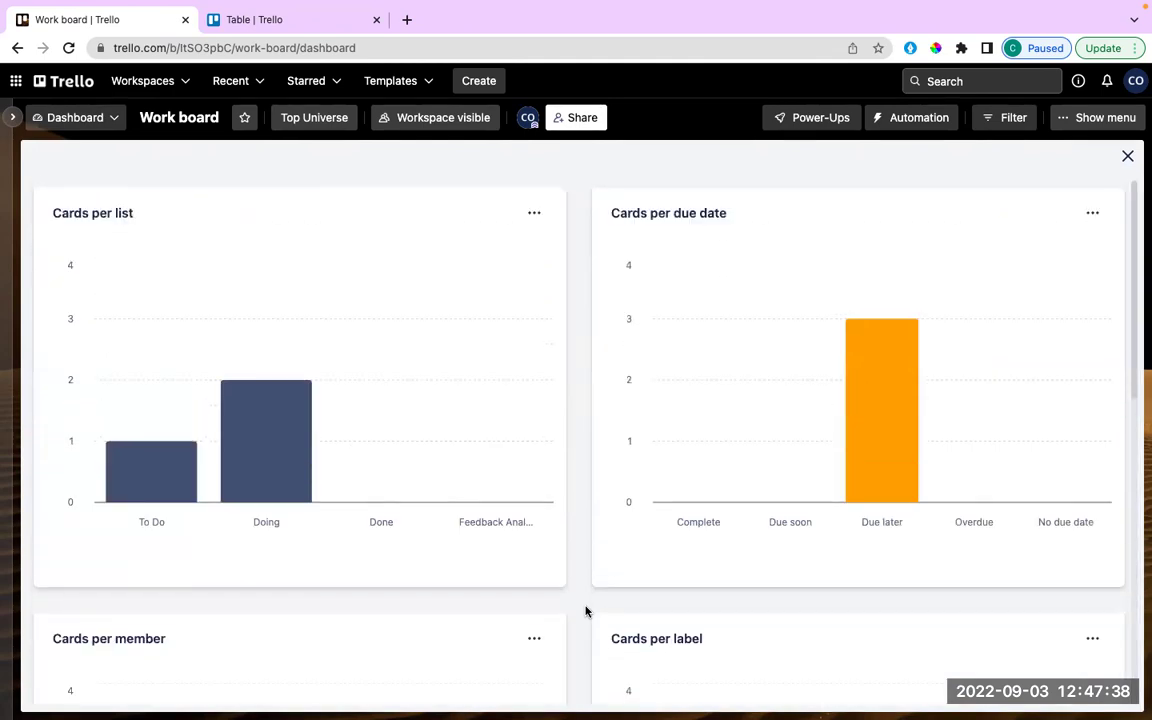
{"action": "scroll", "coordinate": [586, 612], "scroll_direction": "down", "scroll_amount": 1}
{"action": "scroll", "coordinate": [586, 612], "scroll_direction": "up", "scroll_amount": 1}
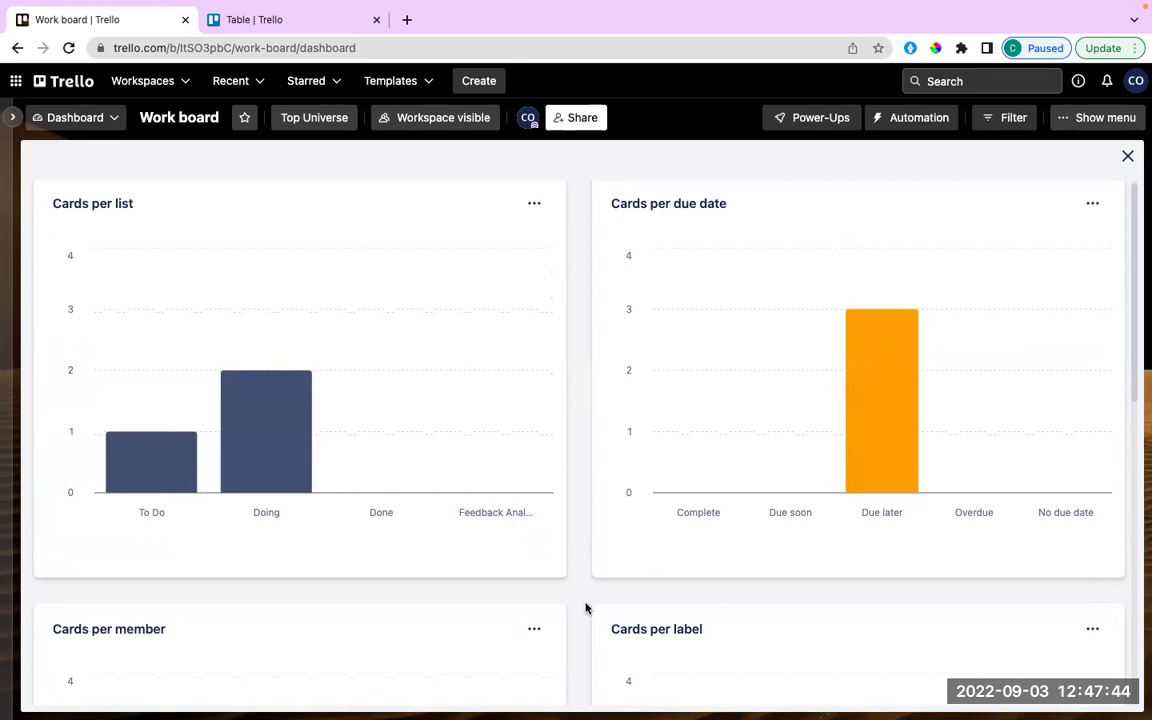
{"action": "scroll", "coordinate": [641, 437], "scroll_direction": "down", "scroll_amount": 3}
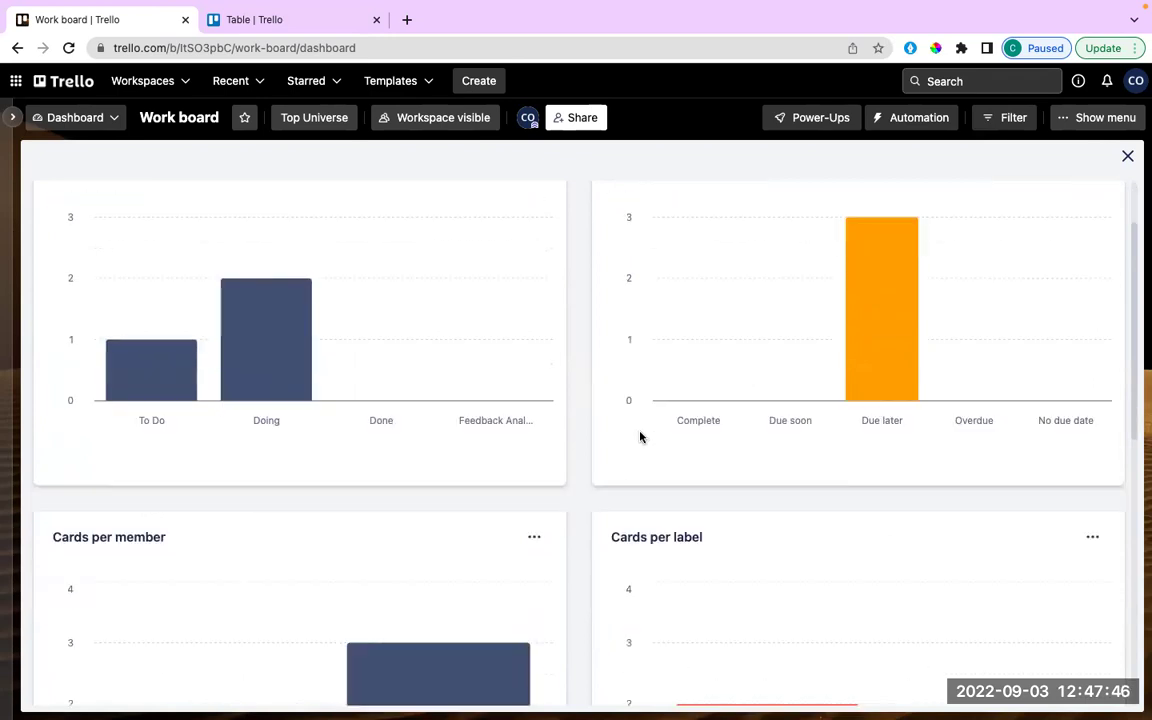
{"action": "scroll", "coordinate": [641, 437], "scroll_direction": "down", "scroll_amount": 3}
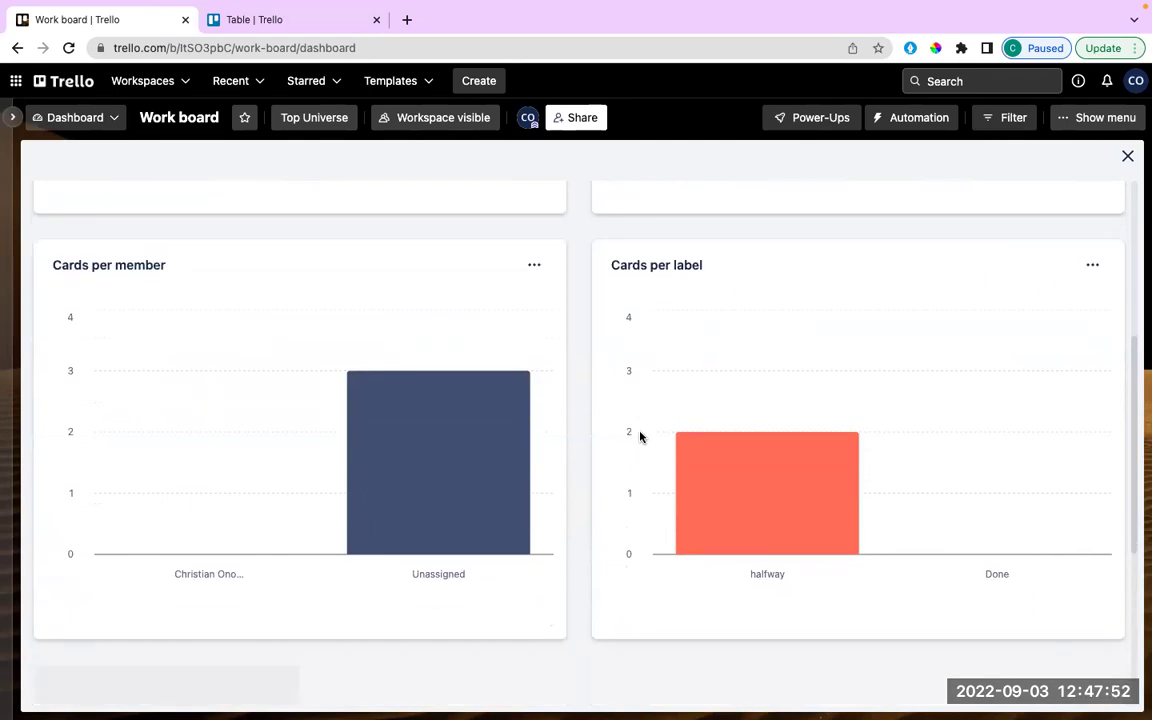
{"action": "scroll", "coordinate": [641, 436], "scroll_direction": "up", "scroll_amount": 2}
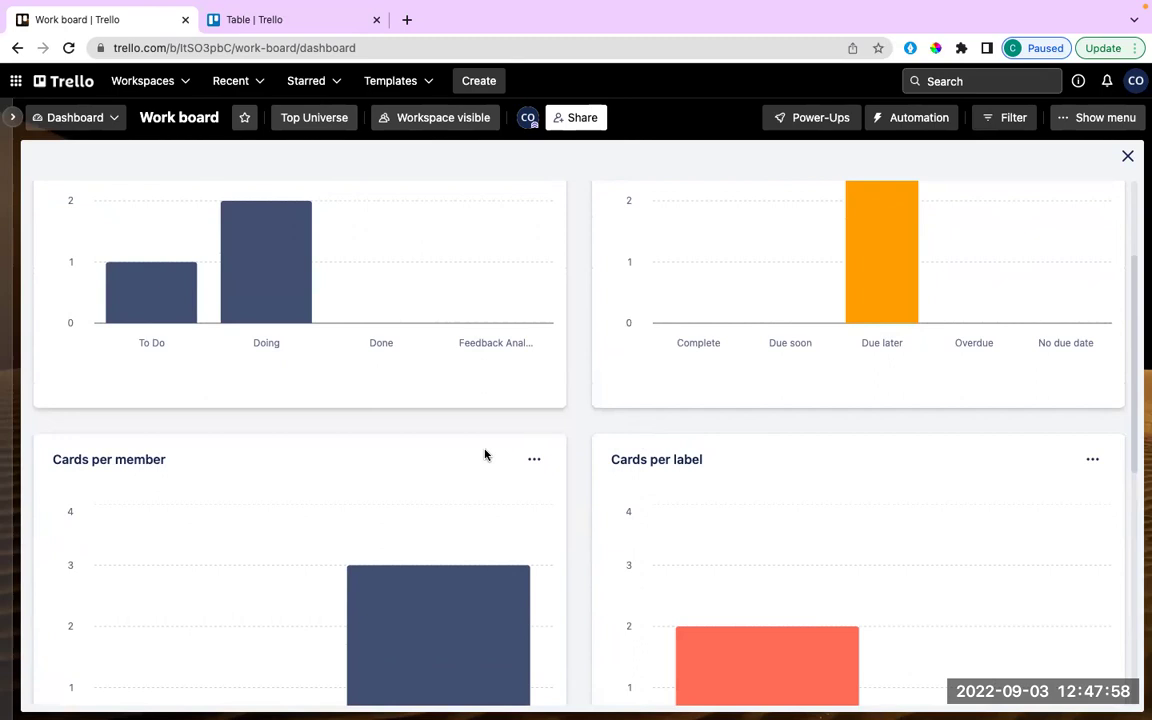
{"action": "mouse_move", "coordinate": [469, 510]}
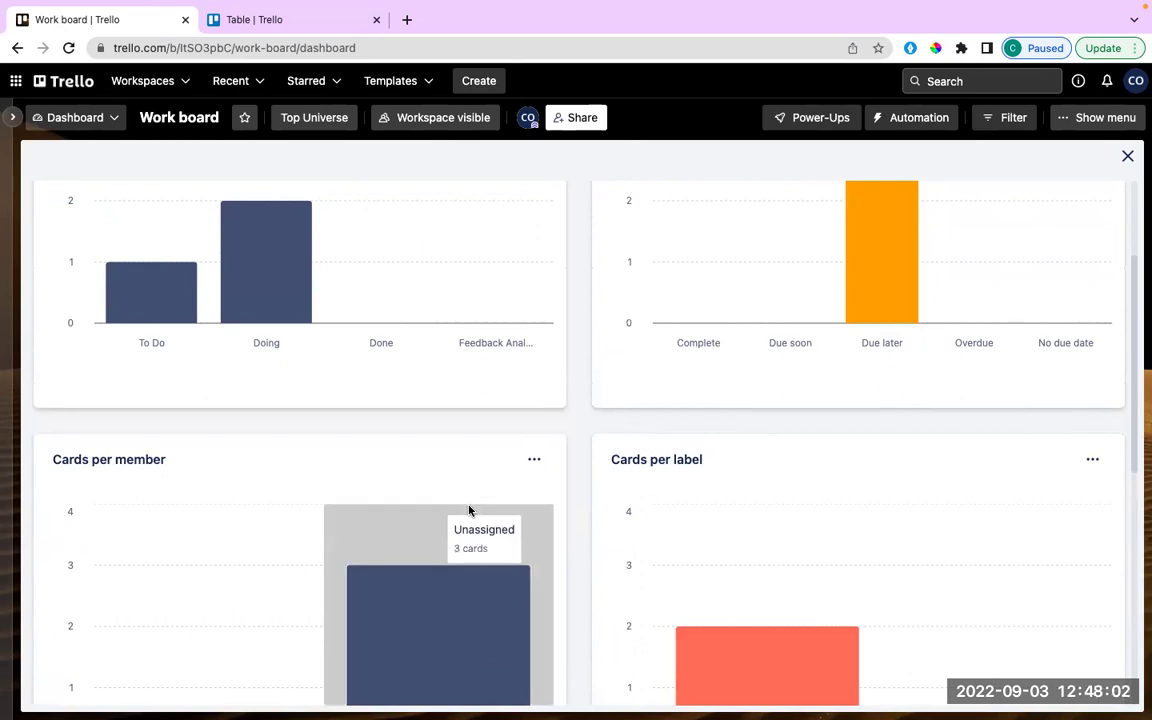
{"action": "scroll", "coordinate": [469, 510], "scroll_direction": "down", "scroll_amount": 1}
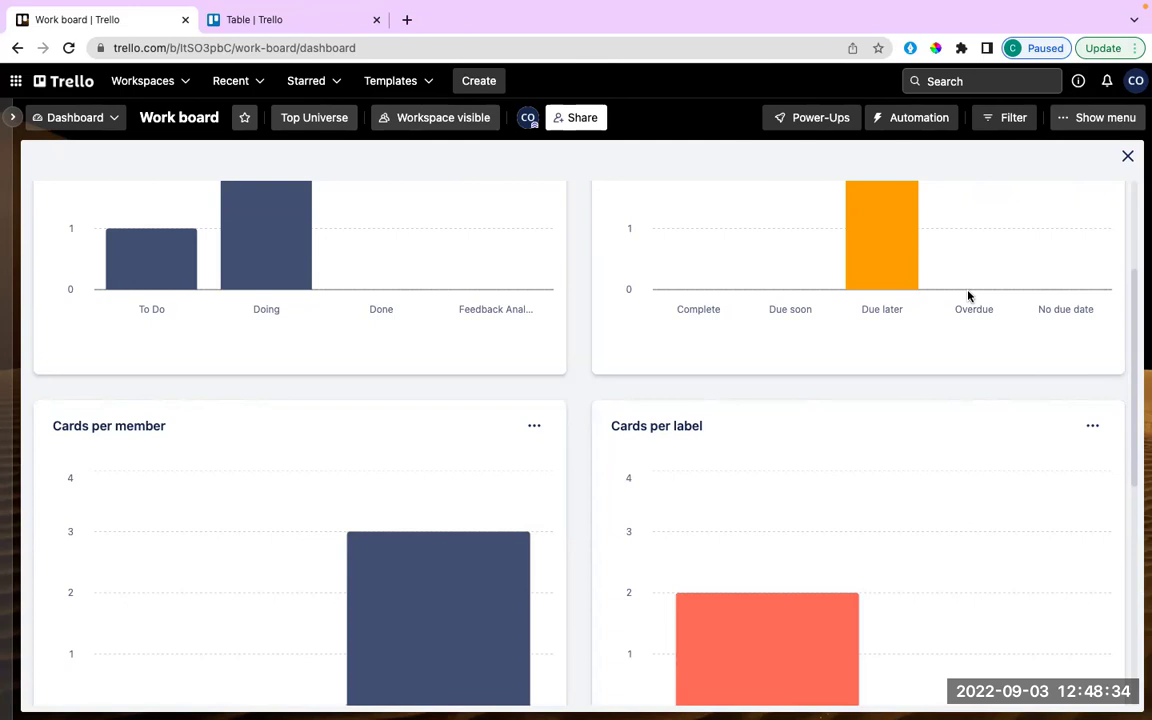
{"action": "mouse_move", "coordinate": [998, 208]}
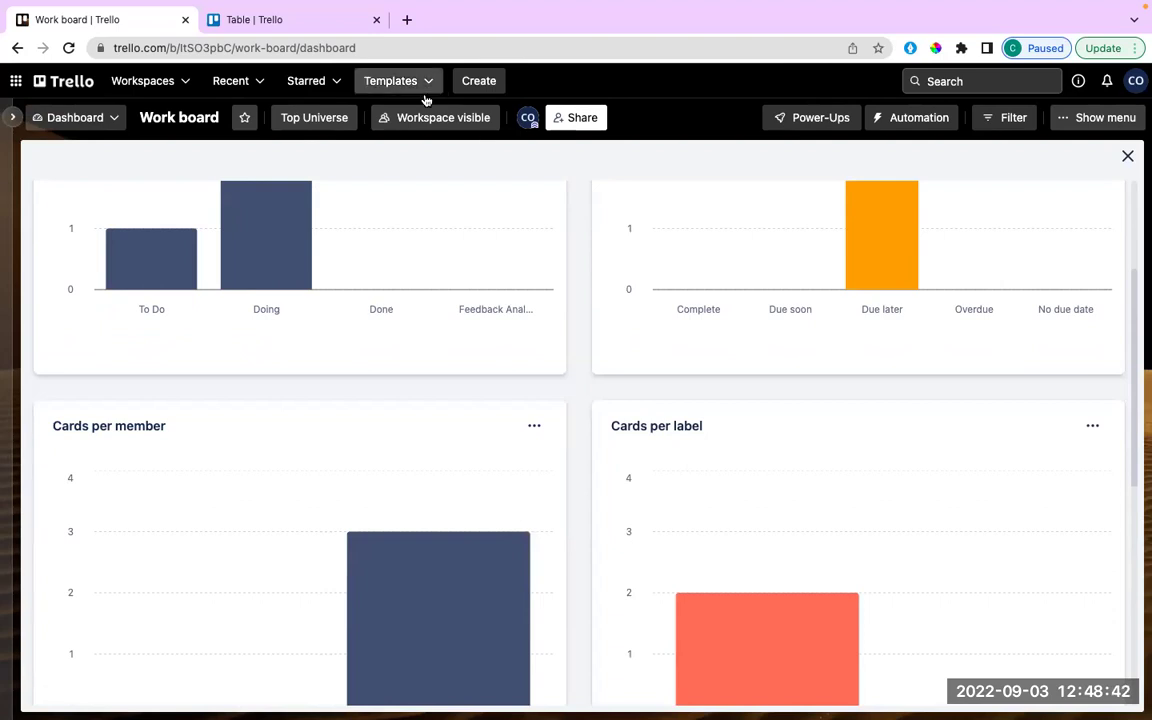
Change the Work board from Dashboard to Map view showing New York City.
{"action": "left_click", "coordinate": [118, 119]}
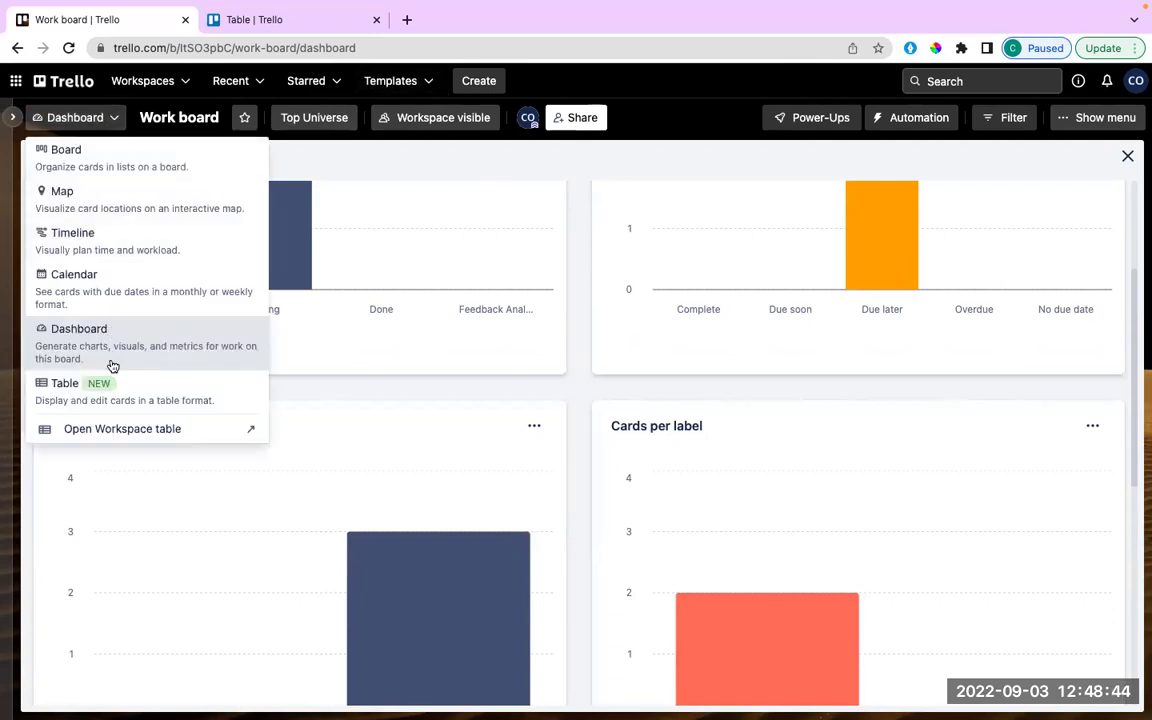
{"action": "left_click", "coordinate": [101, 204]}
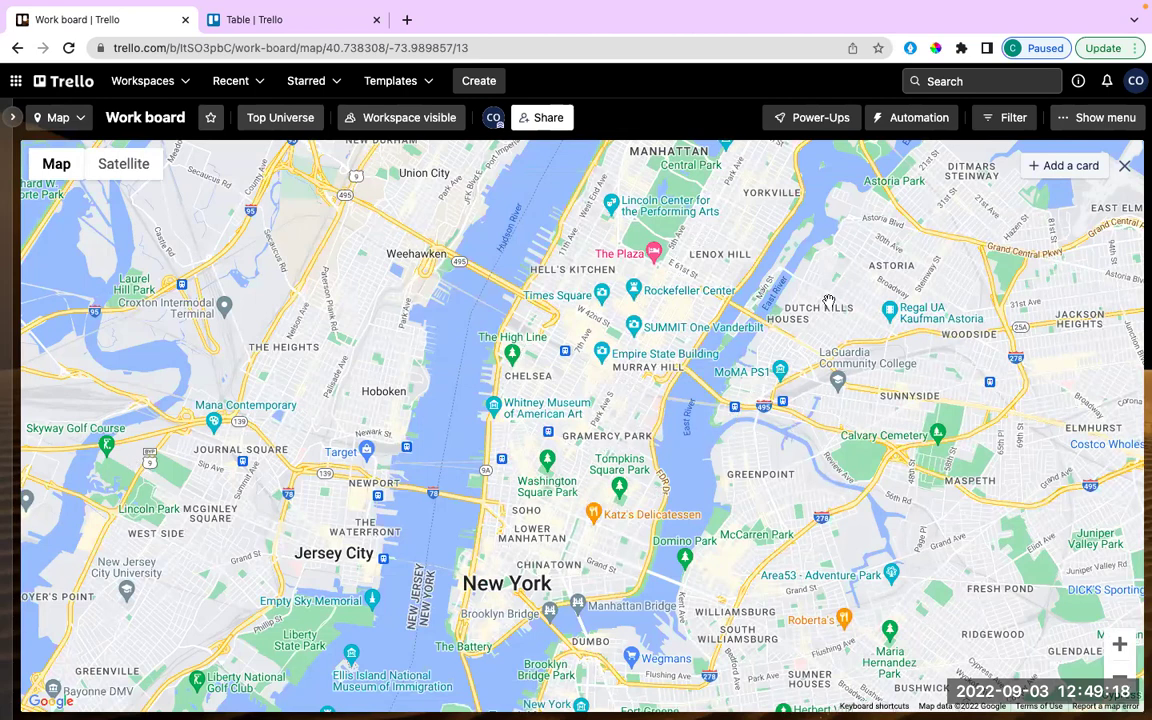
Add a 'NY Store' card to To Do located at Murray Hill Diner on the map.
{"action": "left_click", "coordinate": [1040, 163]}
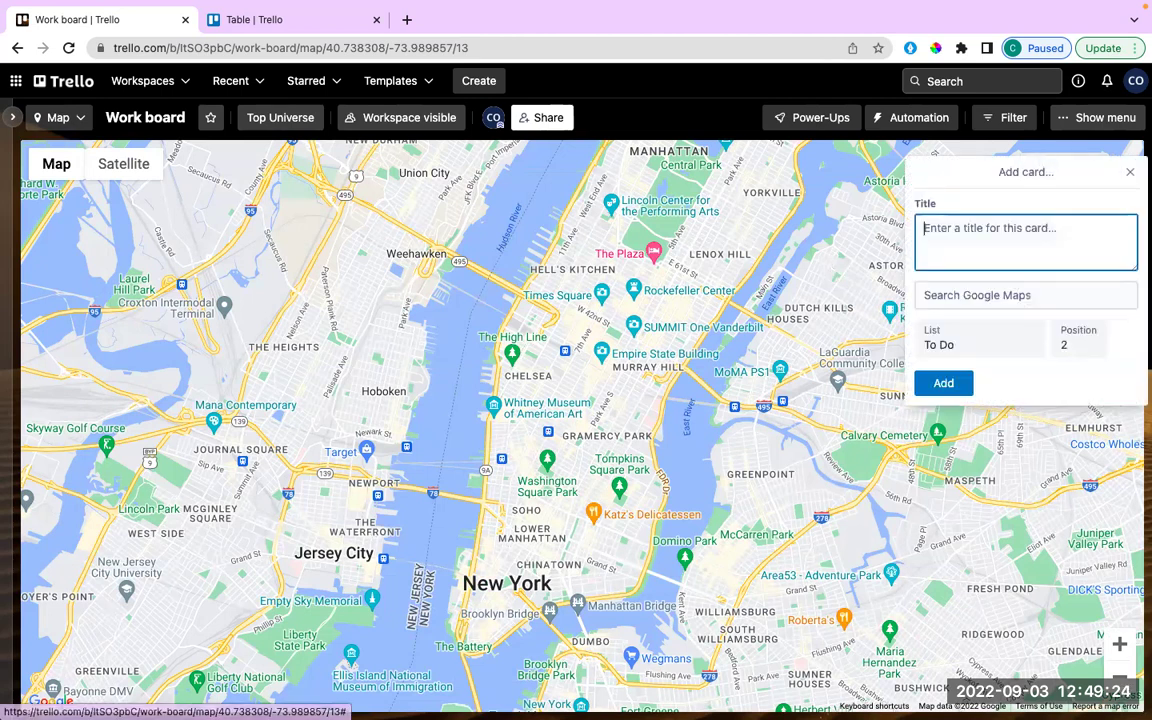
{"action": "type", "text": "NY store"}
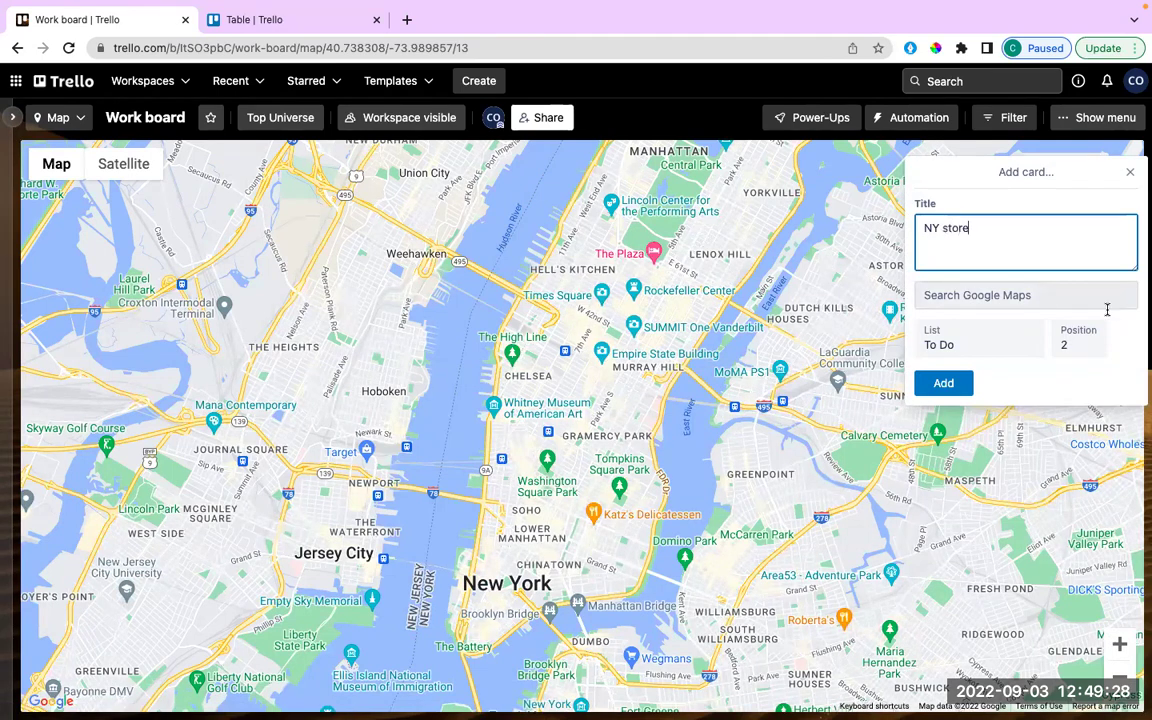
{"action": "left_click", "coordinate": [1000, 296]}
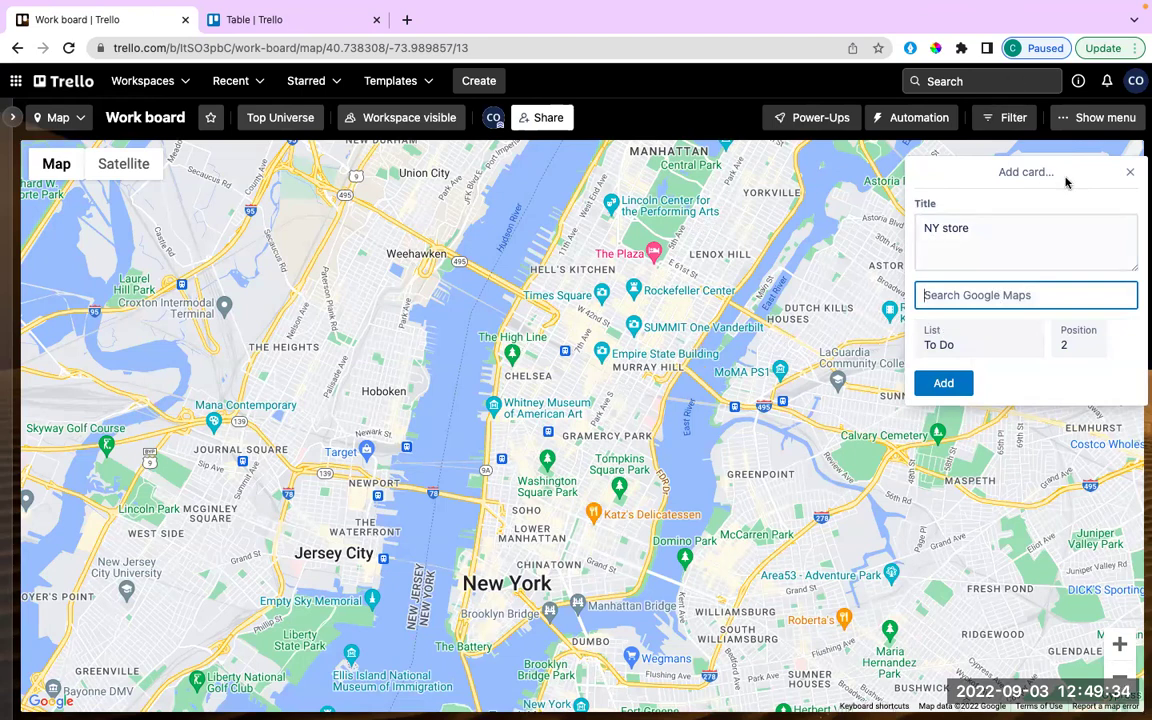
{"action": "left_click", "coordinate": [1021, 258]}
{"action": "type", "text": "N"}
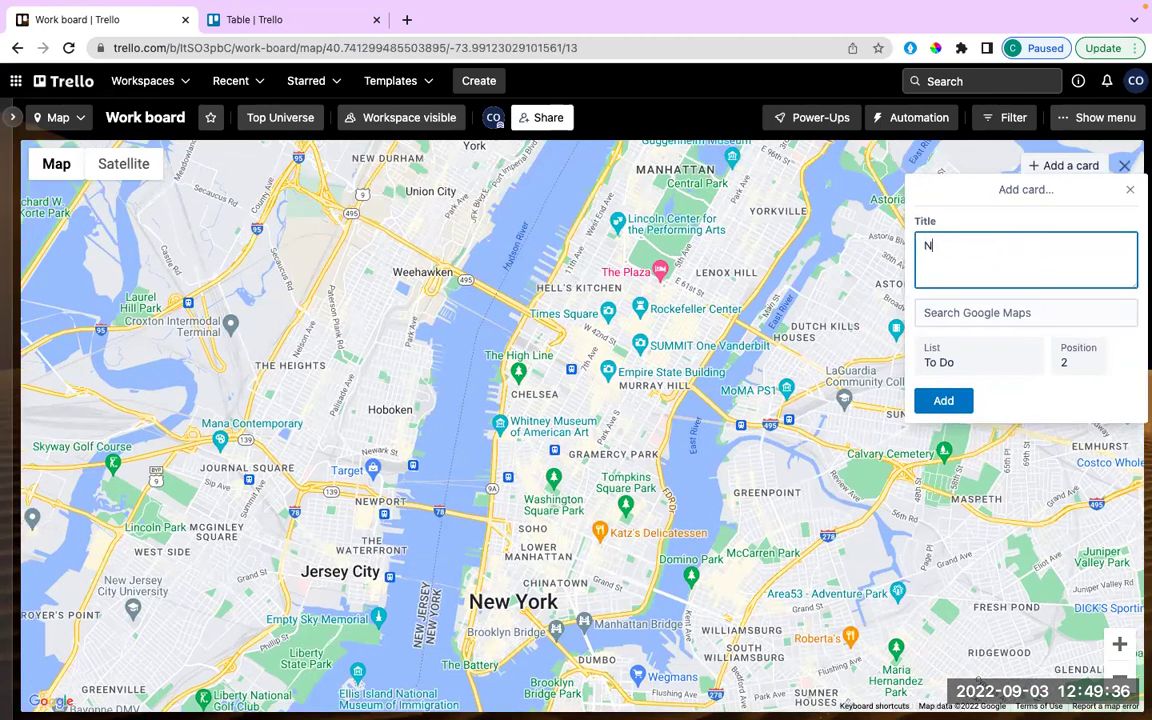
{"action": "type", "text": "Y Store"}
{"action": "left_click", "coordinate": [1041, 312]}
{"action": "type", "text": "murray"}
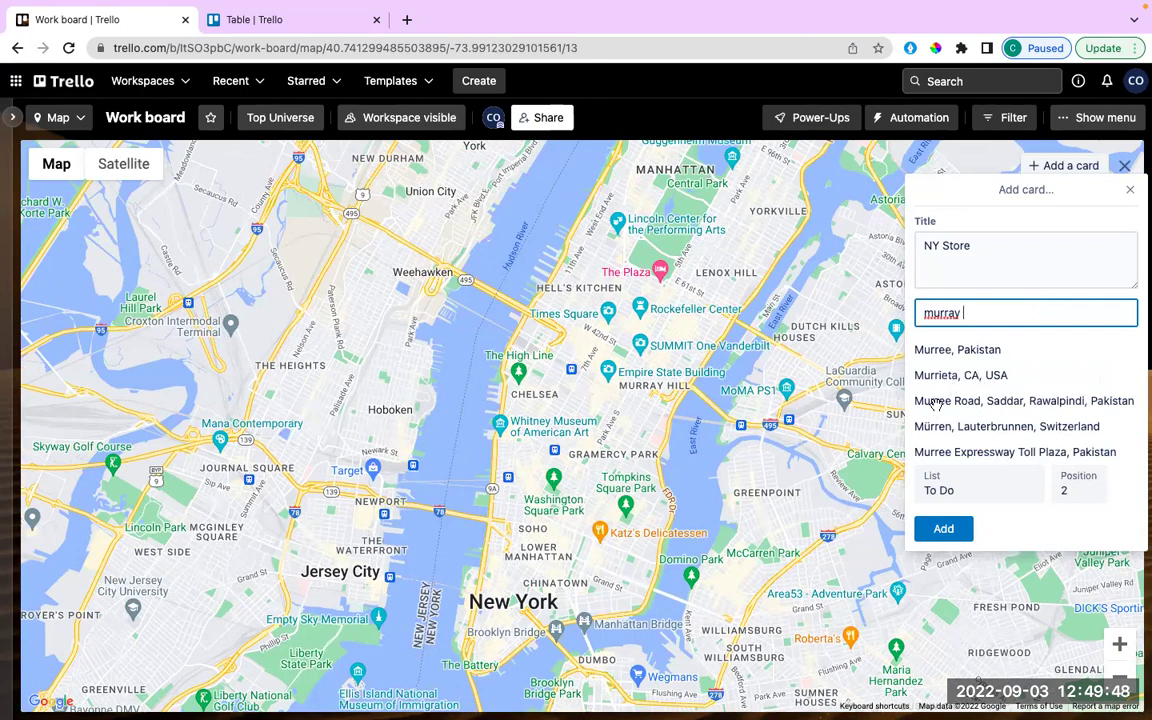
{"action": "left_click", "coordinate": [590, 415]}
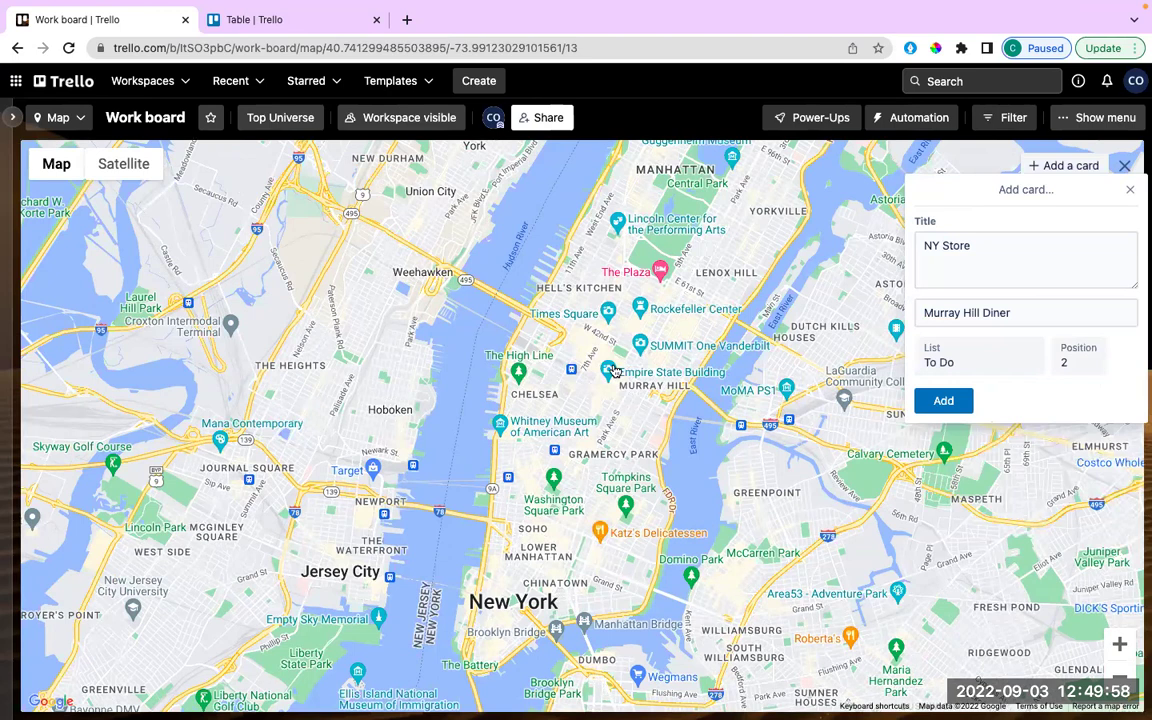
{"action": "key", "text": "Return"}
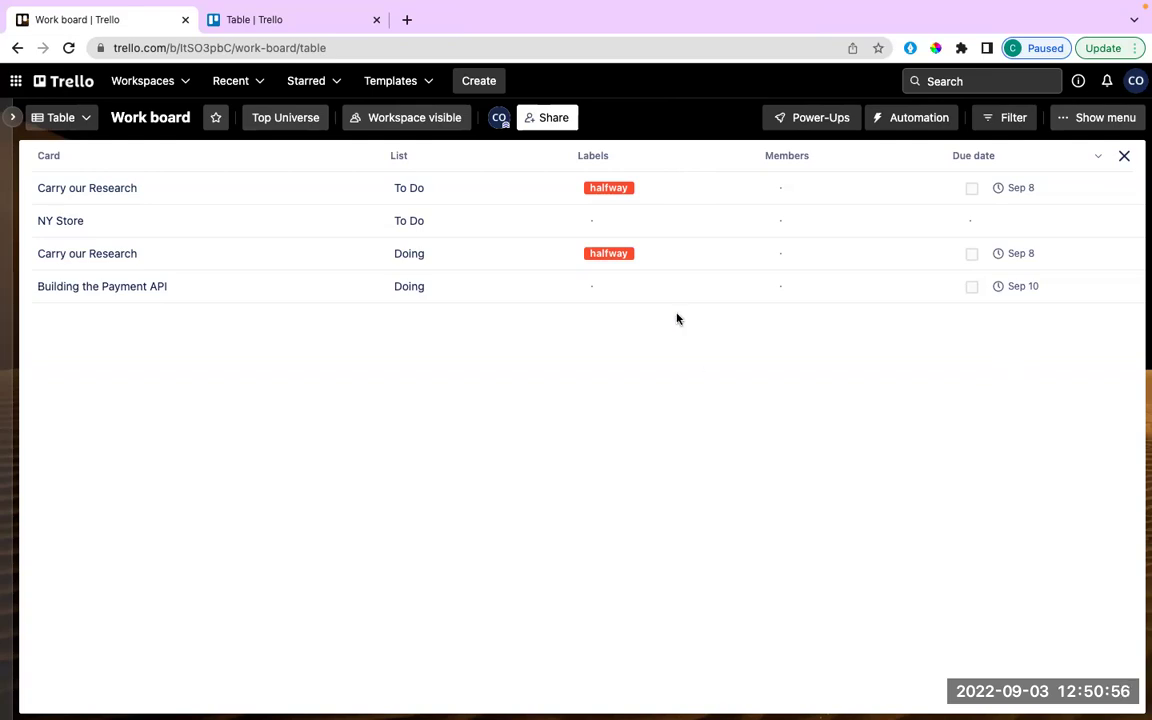
Open the Work board's list of board views.
{"action": "left_click", "coordinate": [86, 118]}
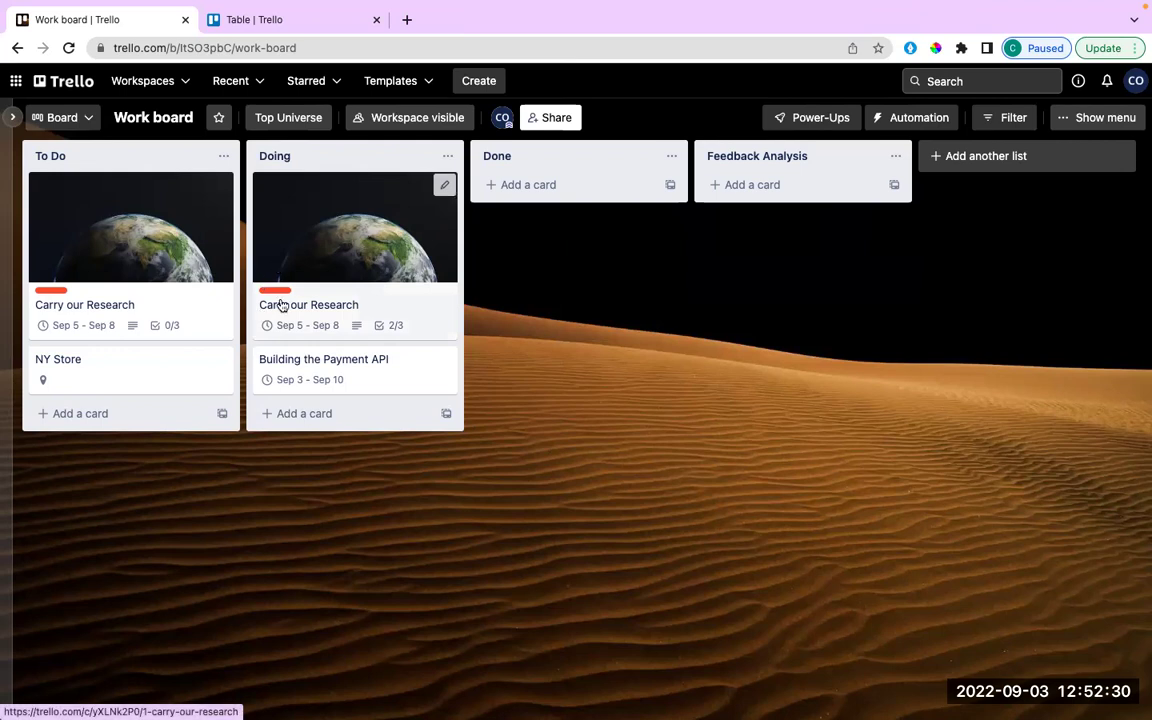
Open the details of the Carry our Research card in the Doing list.
{"action": "left_click", "coordinate": [422, 212]}
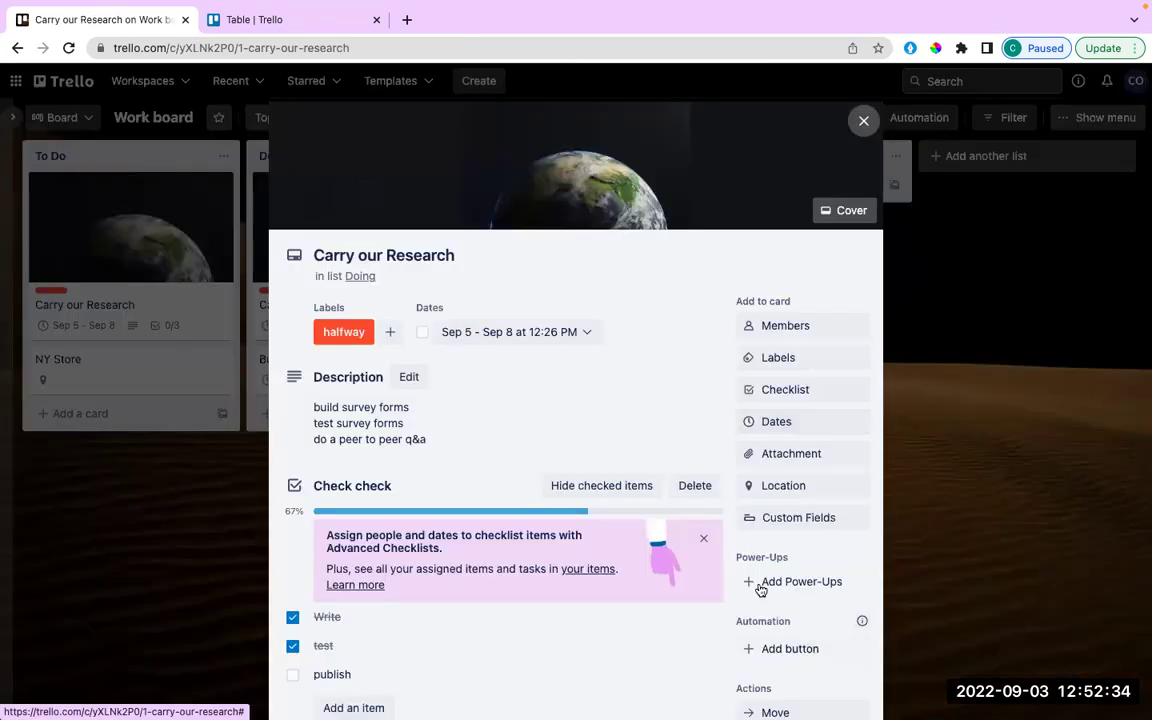
Create a checkbox custom field named 'Ready' on Carry our Research, shown on the card front.
{"action": "scroll", "coordinate": [822, 572], "scroll_direction": "down", "scroll_amount": 5}
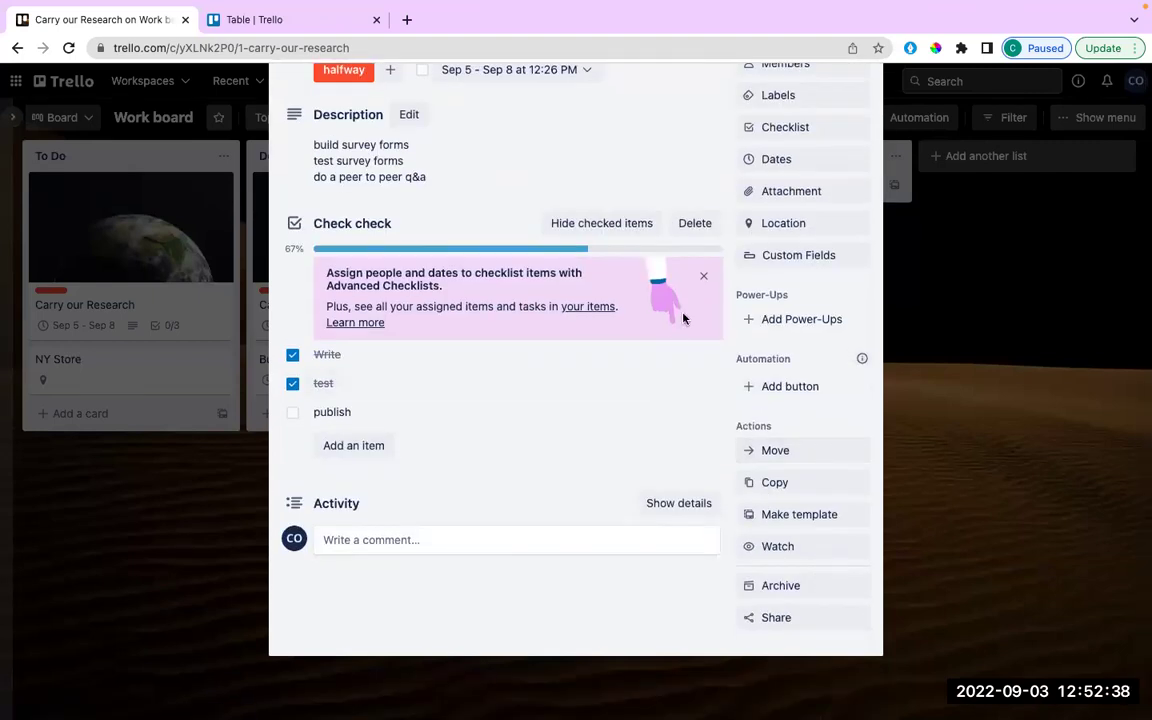
{"action": "left_click", "coordinate": [797, 256]}
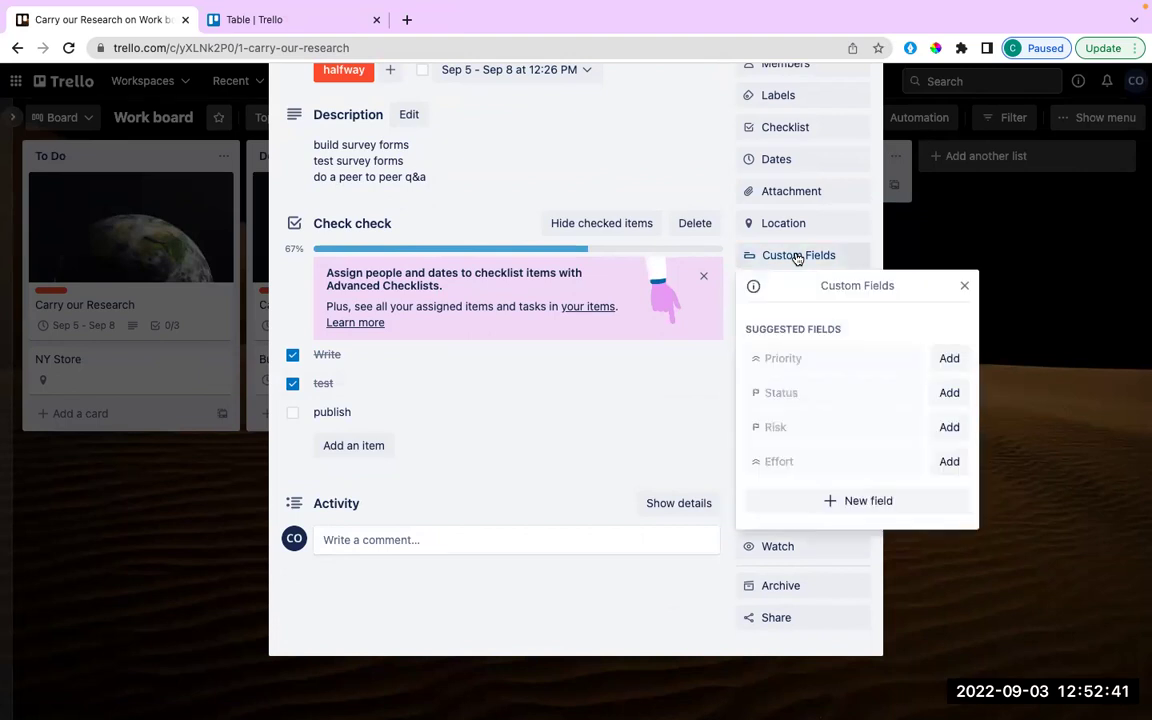
{"action": "left_click", "coordinate": [836, 501]}
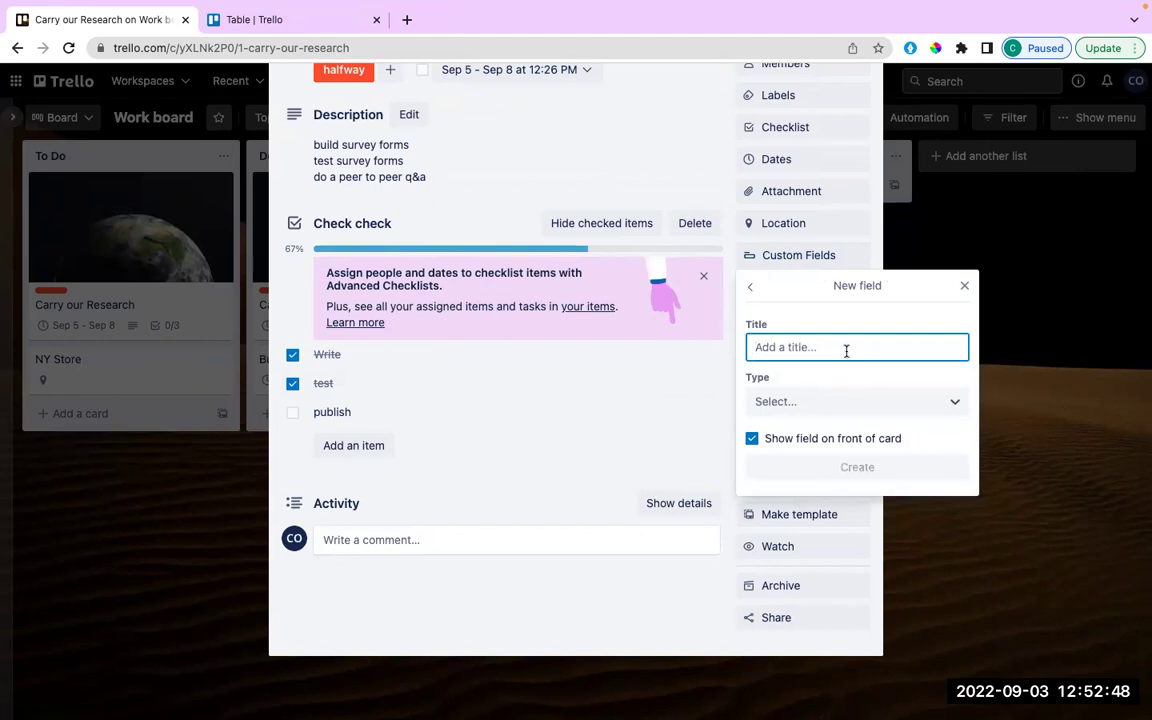
{"action": "type", "text": "Ready"}
{"action": "left_click", "coordinate": [828, 401]}
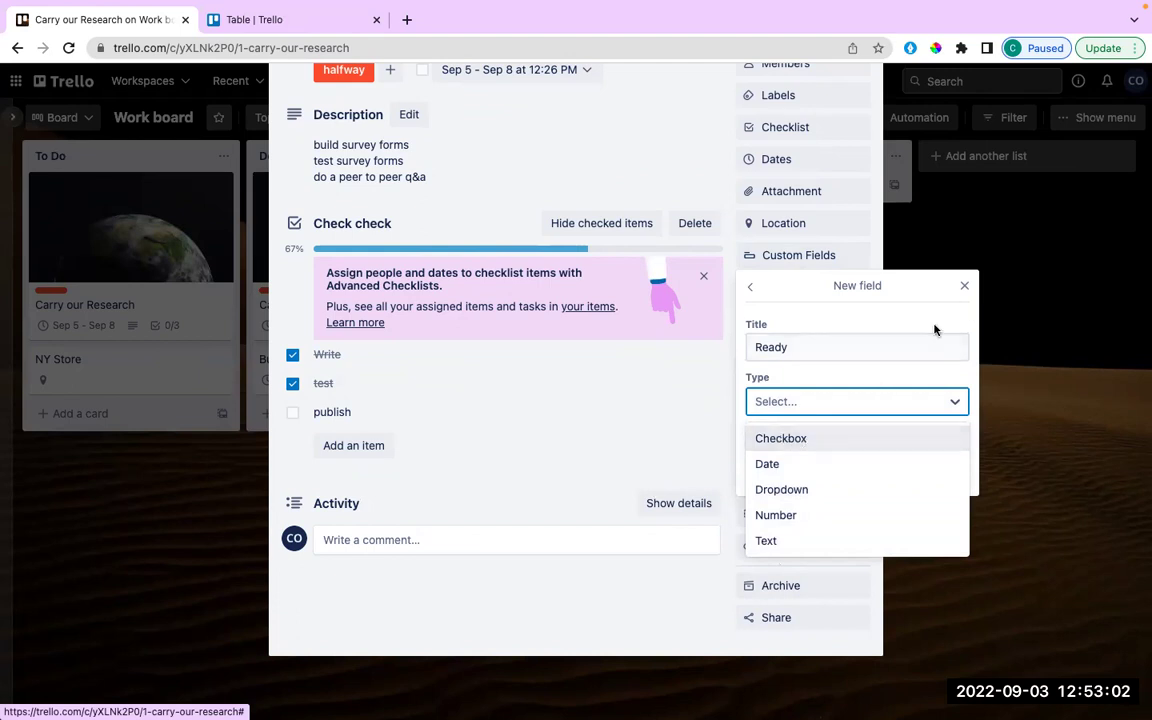
{"action": "left_click", "coordinate": [809, 444]}
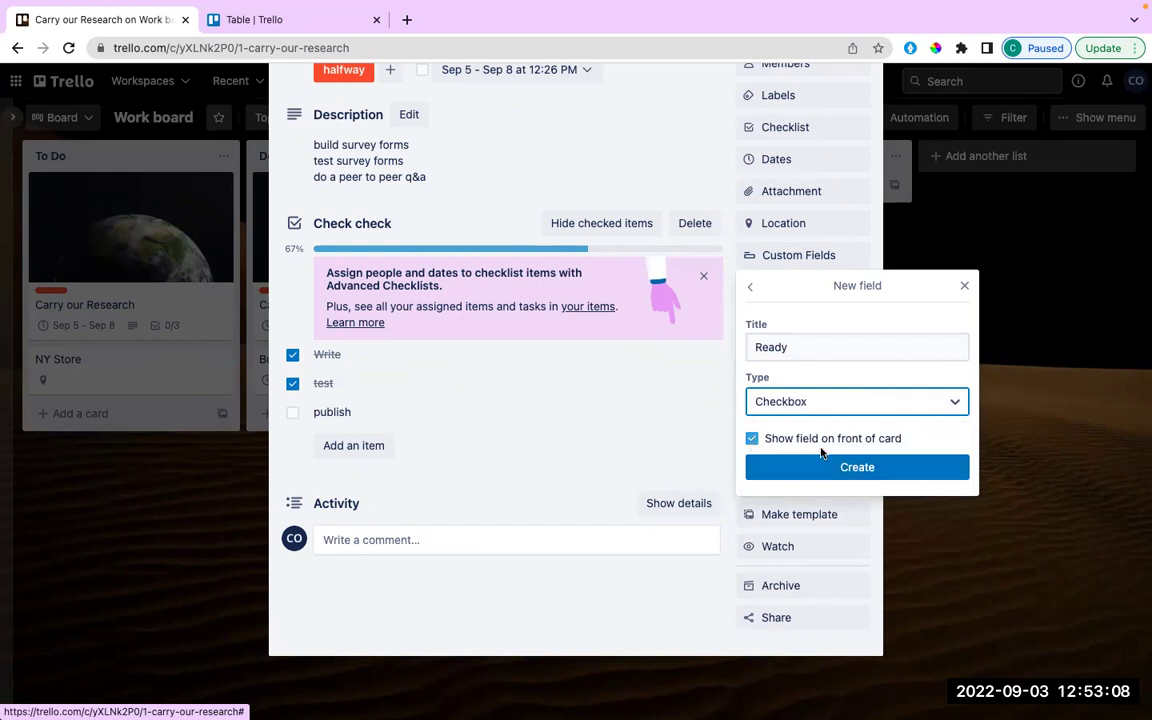
{"action": "left_click", "coordinate": [857, 468]}
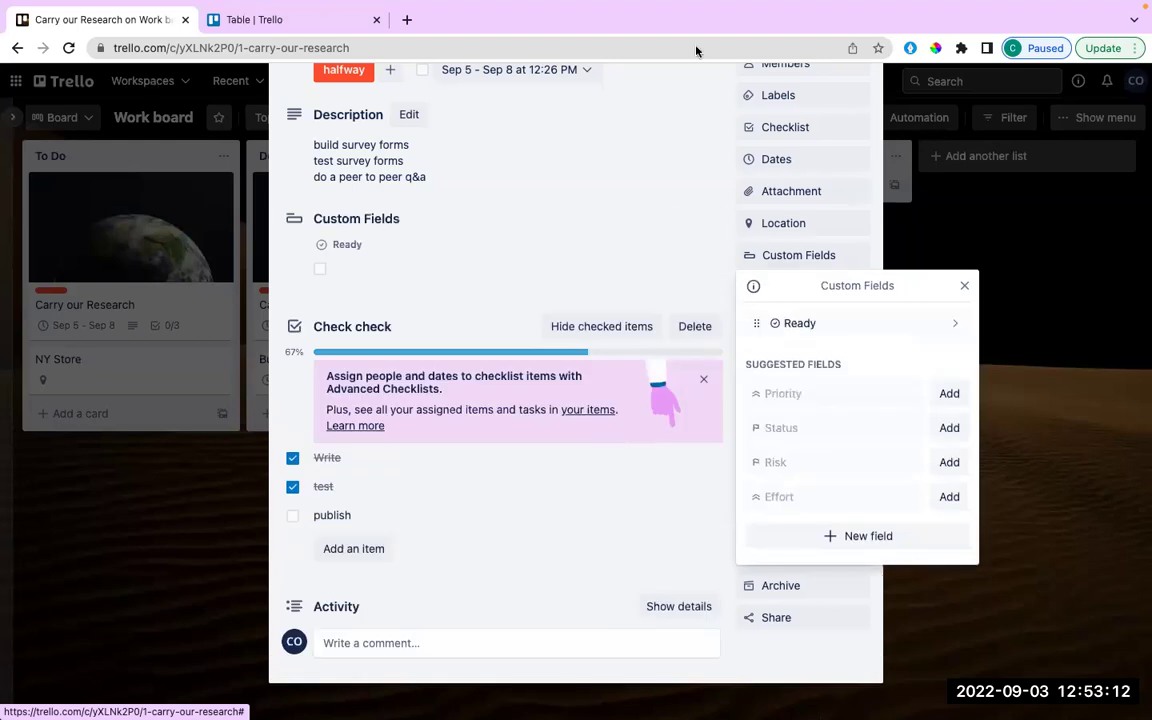
{"action": "left_click", "coordinate": [965, 289]}
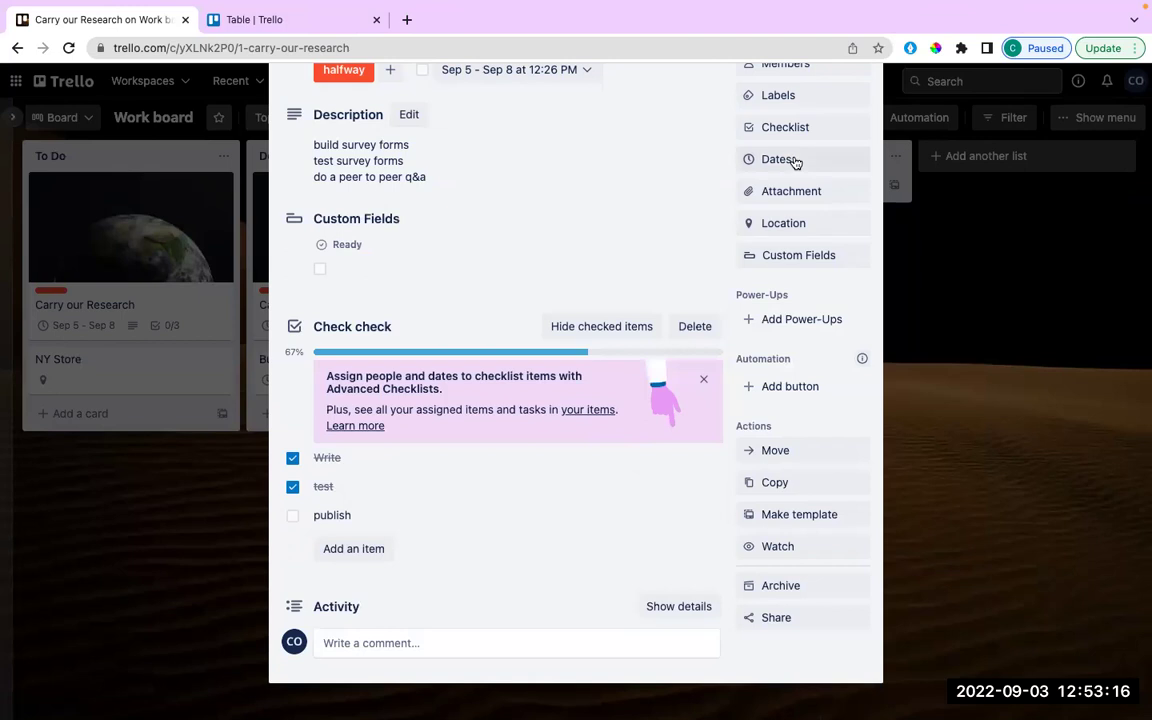
Tick the Ready checkbox on Carry our Research and close the card.
{"action": "scroll", "coordinate": [795, 163], "scroll_direction": "up", "scroll_amount": 3}
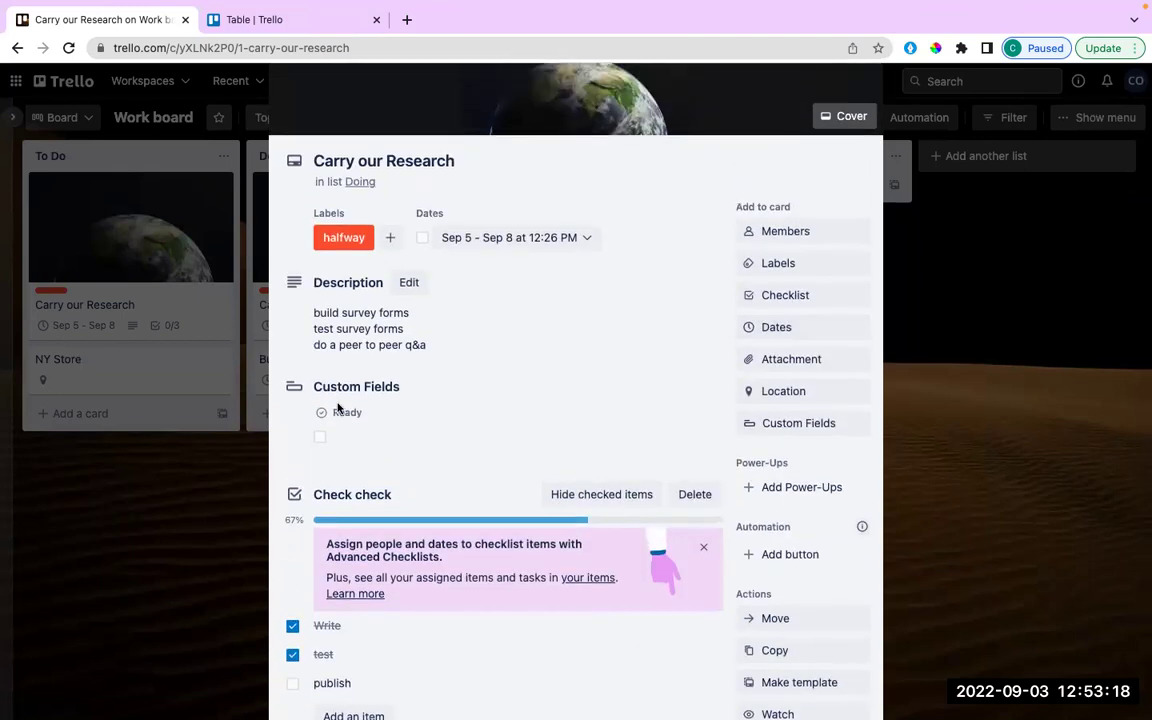
{"action": "left_click", "coordinate": [320, 437]}
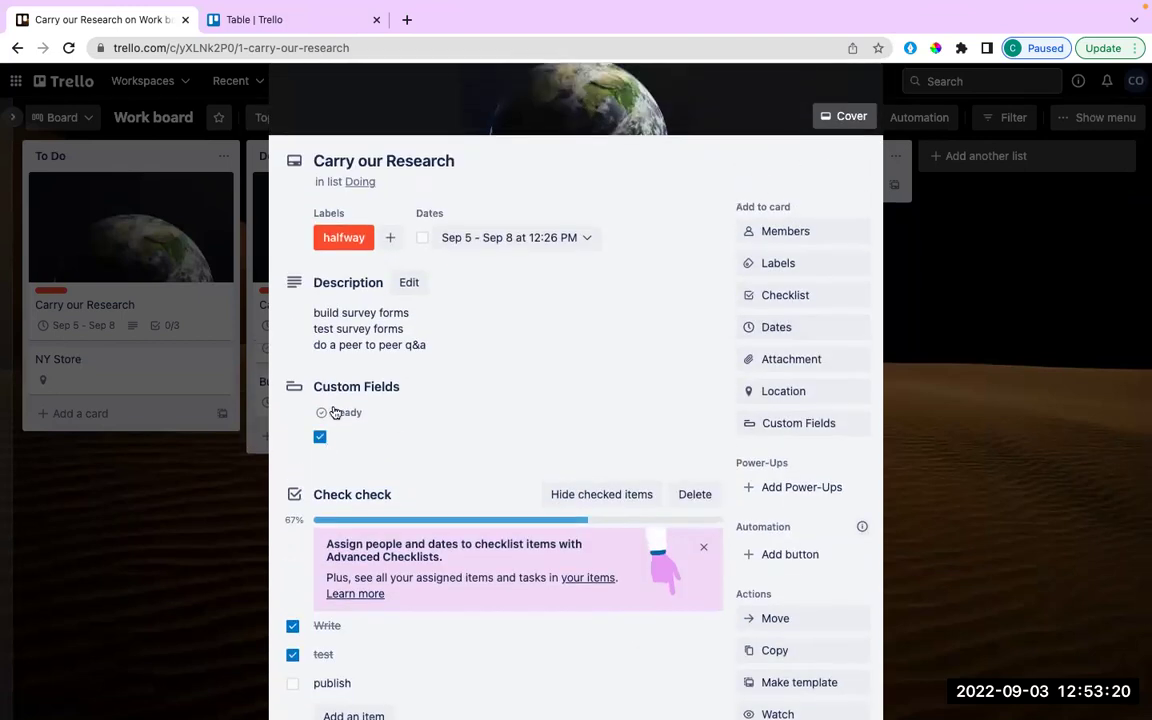
{"action": "scroll", "coordinate": [833, 158], "scroll_direction": "up", "scroll_amount": 1}
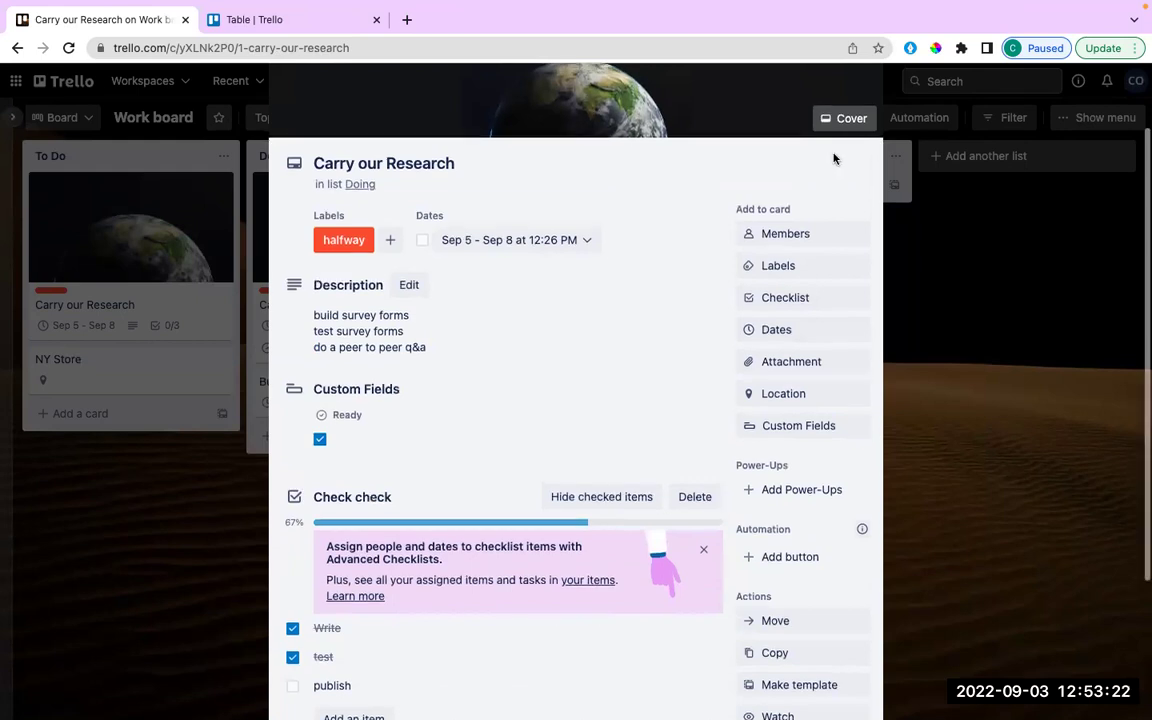
{"action": "scroll", "coordinate": [833, 158], "scroll_direction": "up", "scroll_amount": 2}
{"action": "left_click", "coordinate": [864, 120]}
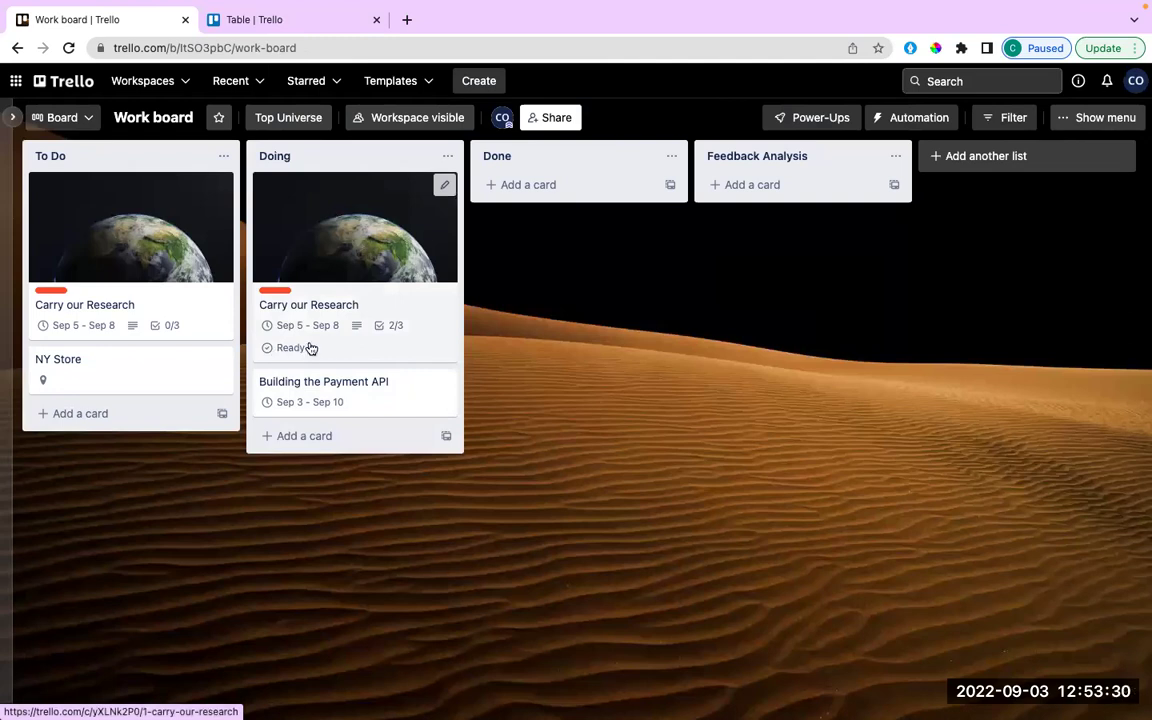
Give the Building the Payment API card a full-size purple cover and close it.
{"action": "left_click", "coordinate": [391, 401]}
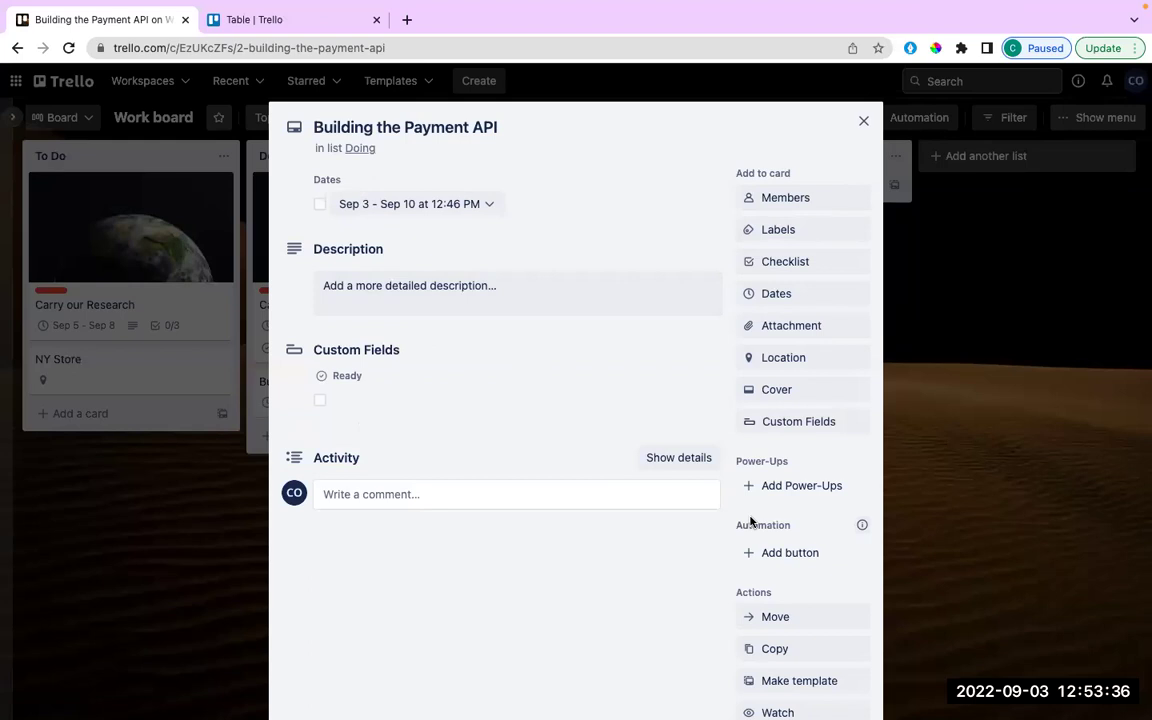
{"action": "scroll", "coordinate": [752, 520], "scroll_direction": "down", "scroll_amount": 3}
{"action": "scroll", "coordinate": [754, 517], "scroll_direction": "up", "scroll_amount": 3}
{"action": "scroll", "coordinate": [753, 519], "scroll_direction": "down", "scroll_amount": 1}
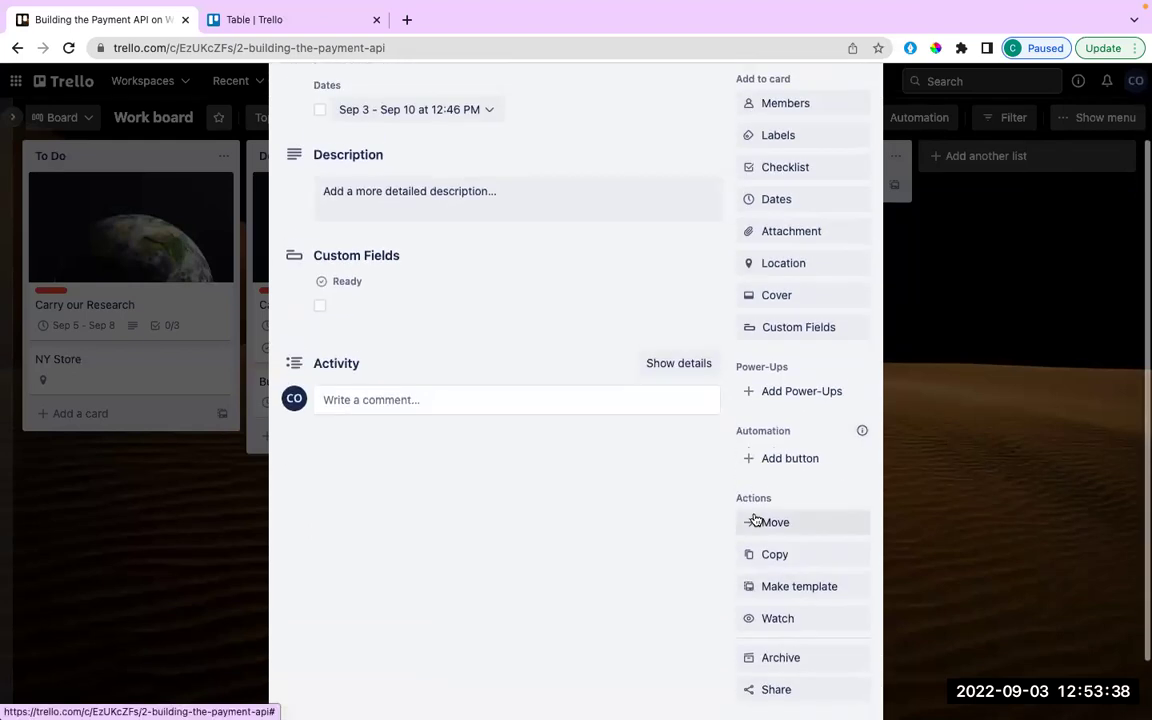
{"action": "scroll", "coordinate": [648, 402], "scroll_direction": "up", "scroll_amount": 2}
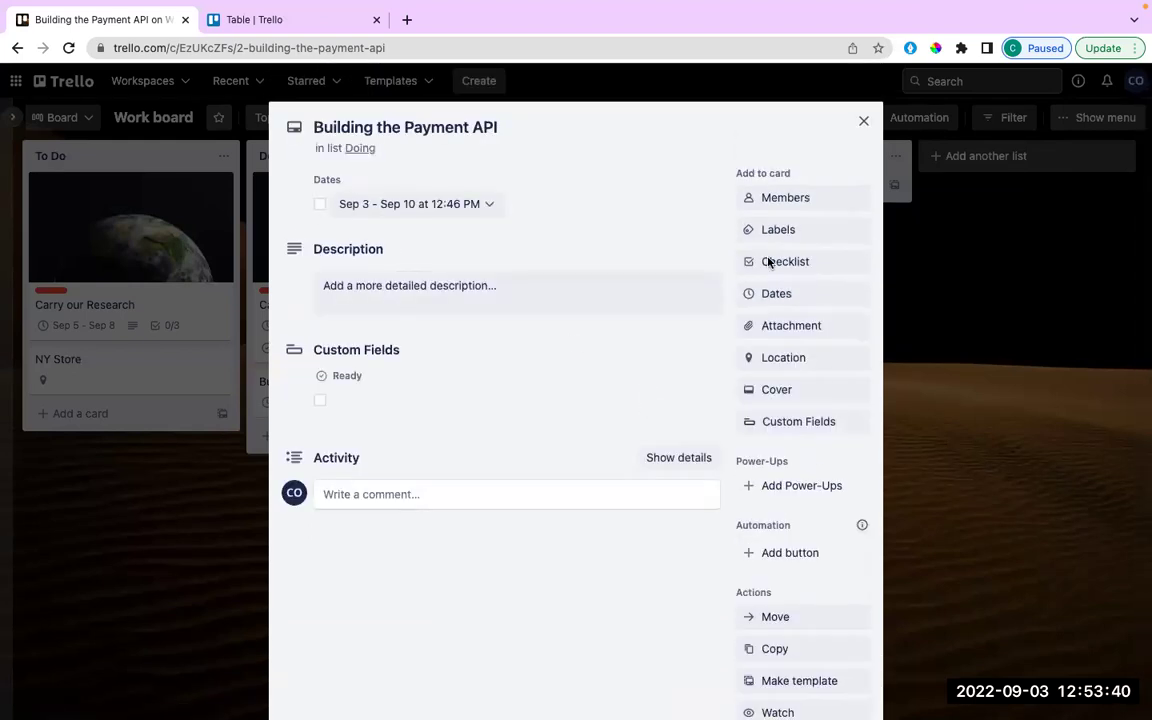
{"action": "left_click", "coordinate": [767, 389]}
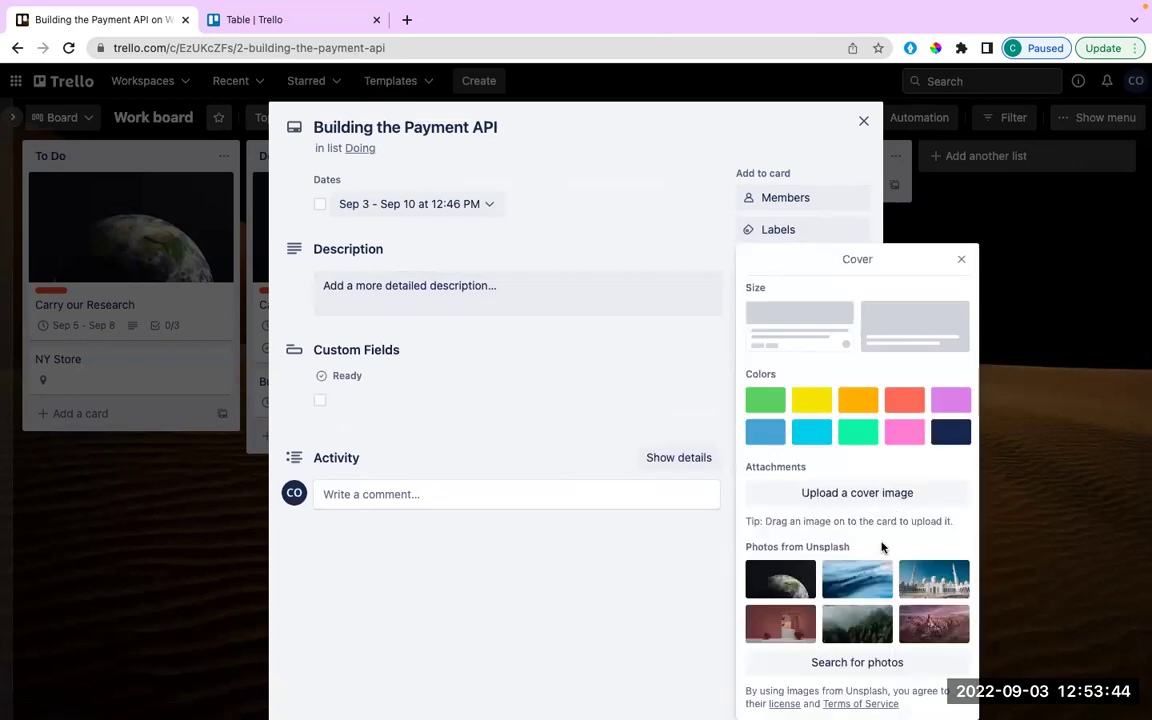
{"action": "left_click", "coordinate": [950, 401]}
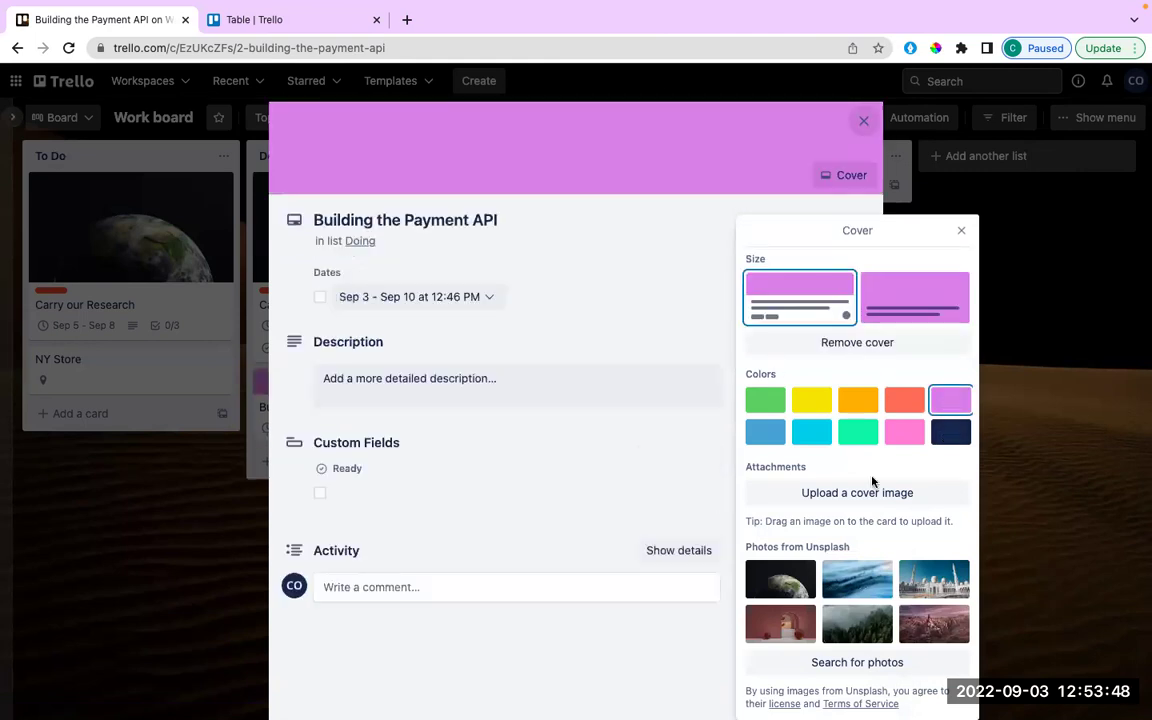
{"action": "left_click", "coordinate": [917, 300]}
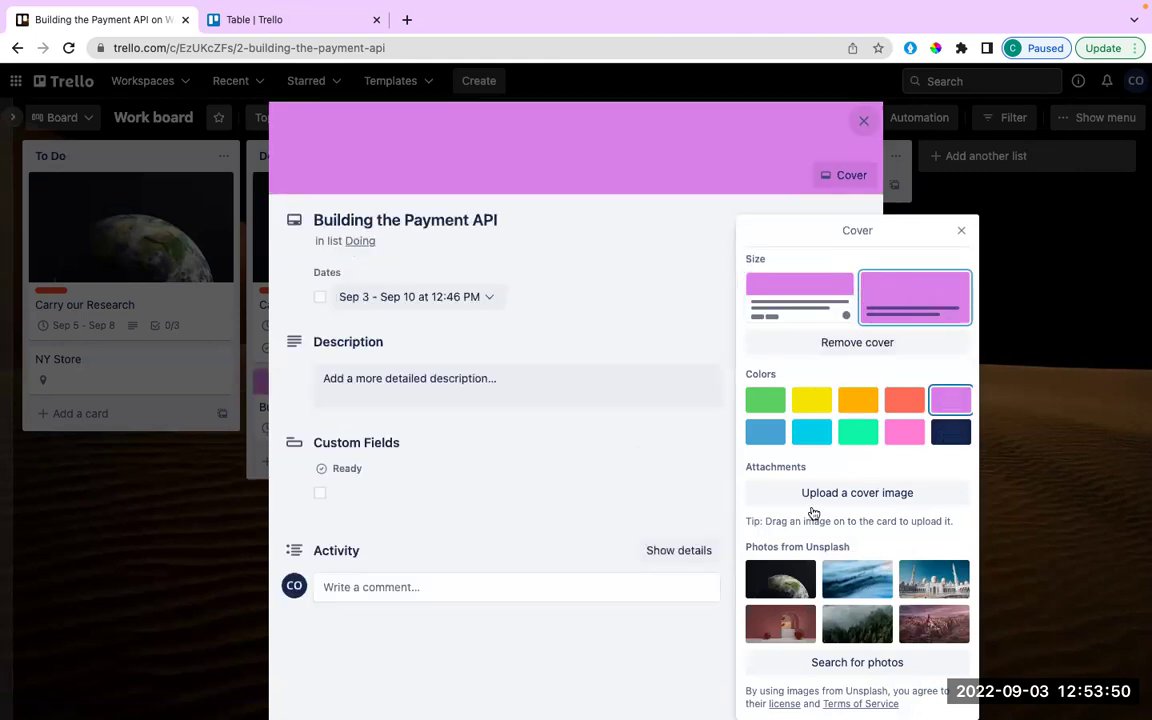
{"action": "left_click", "coordinate": [961, 230]}
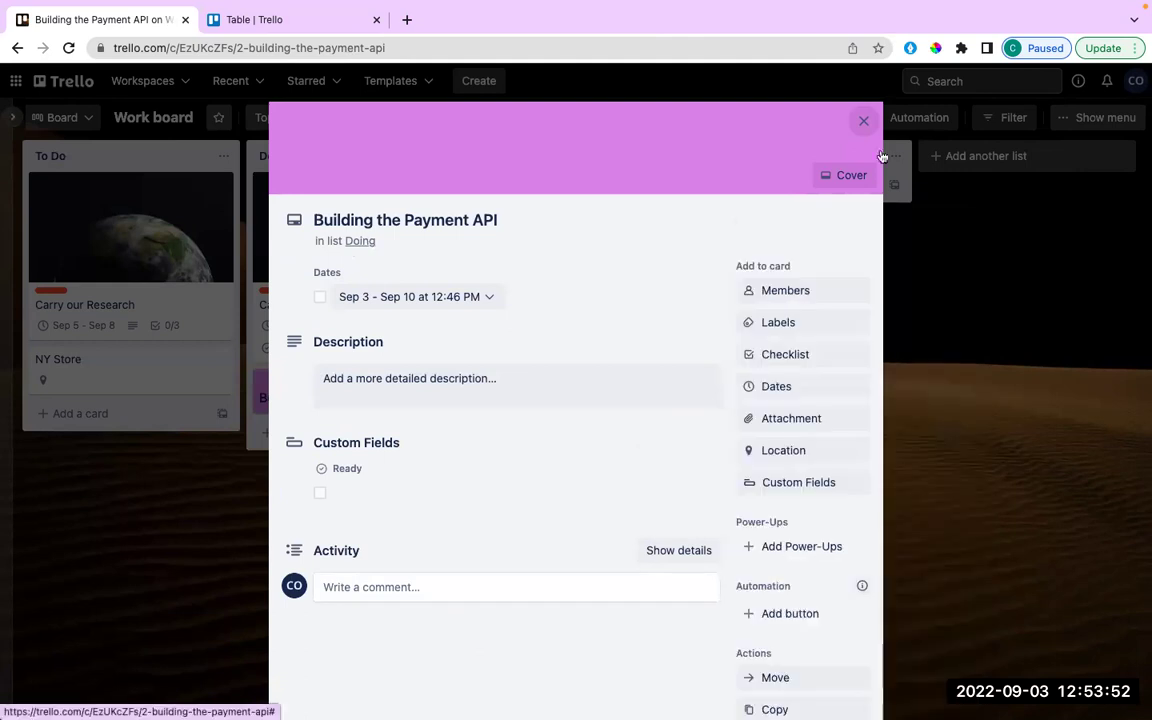
{"action": "left_click", "coordinate": [862, 123]}
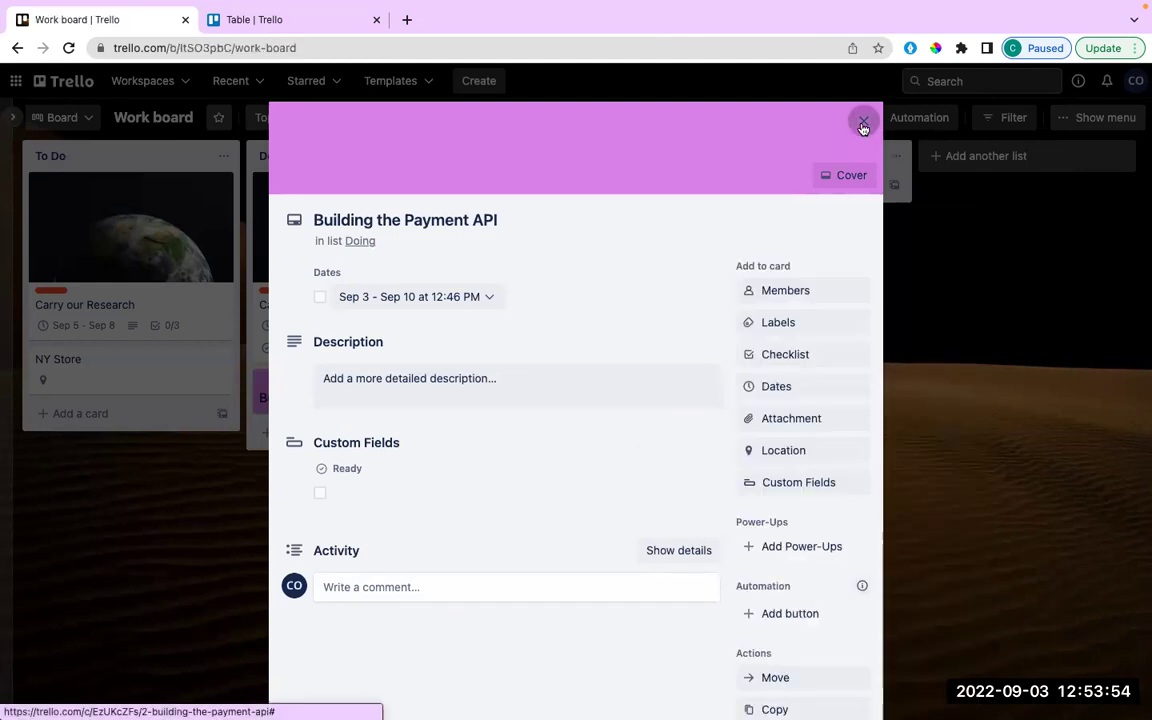
Move Building the Payment API into Done, then open Carry our Research from Doing.
{"action": "left_click_drag", "start_coordinate": [343, 408], "coordinate": [576, 214]}
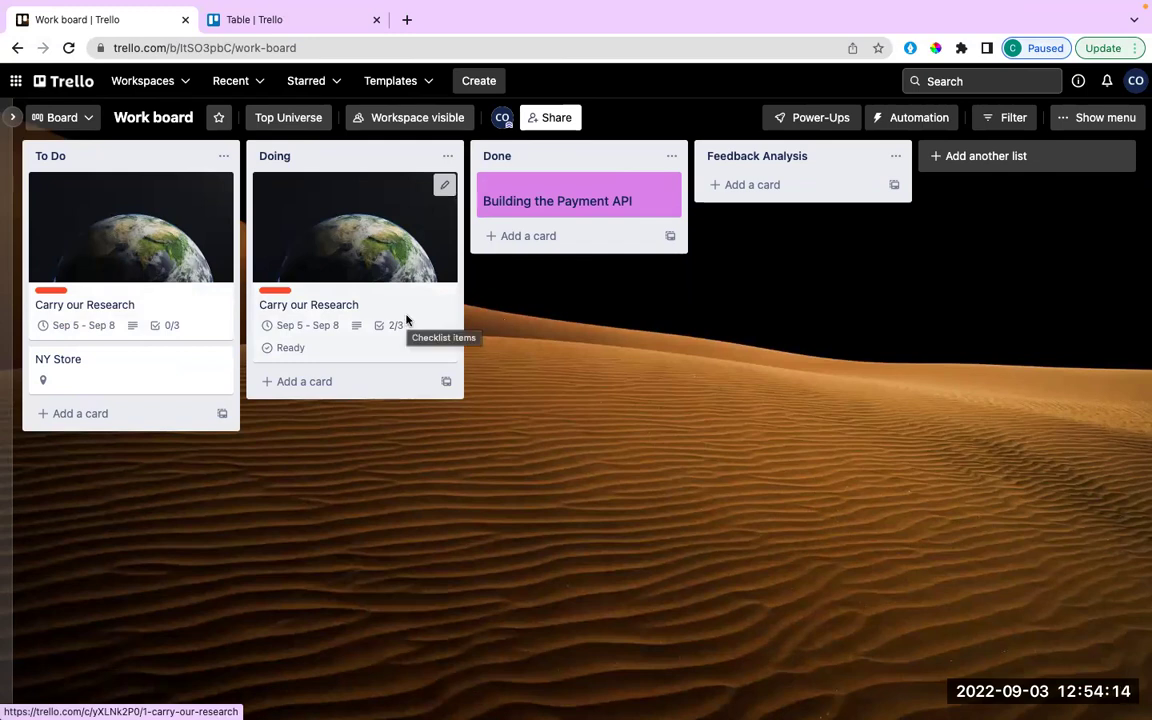
{"action": "left_click", "coordinate": [590, 197]}
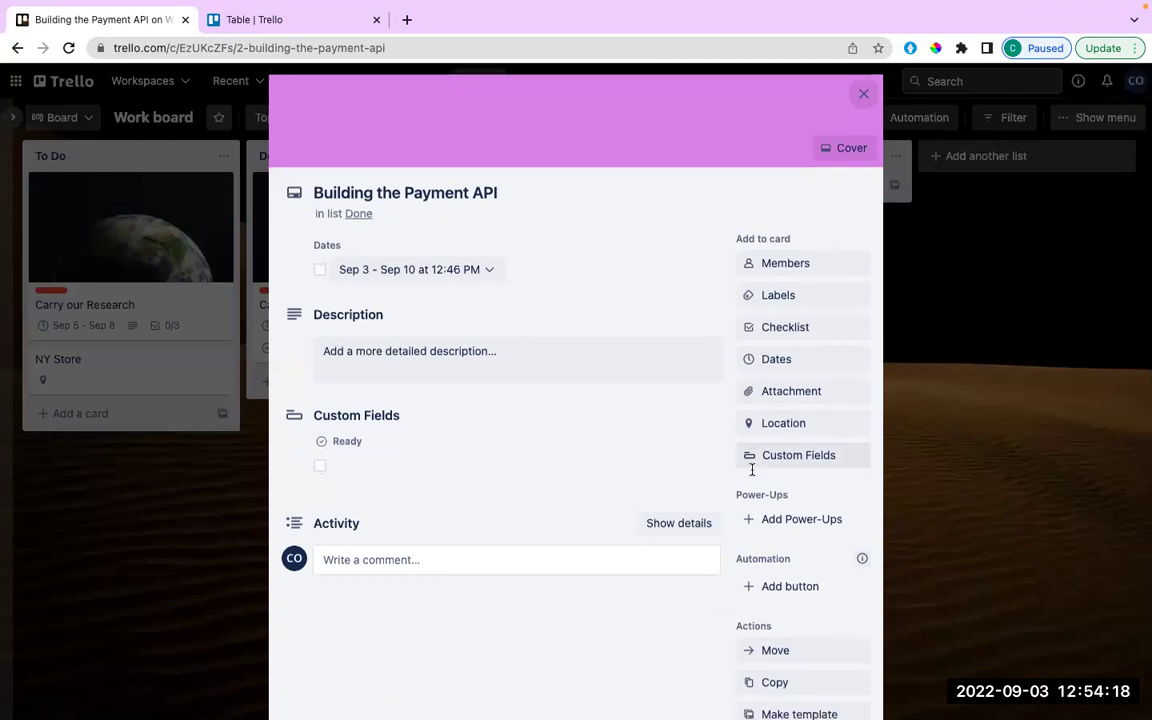
{"action": "scroll", "coordinate": [752, 469], "scroll_direction": "down", "scroll_amount": 3}
{"action": "scroll", "coordinate": [752, 469], "scroll_direction": "up", "scroll_amount": 3}
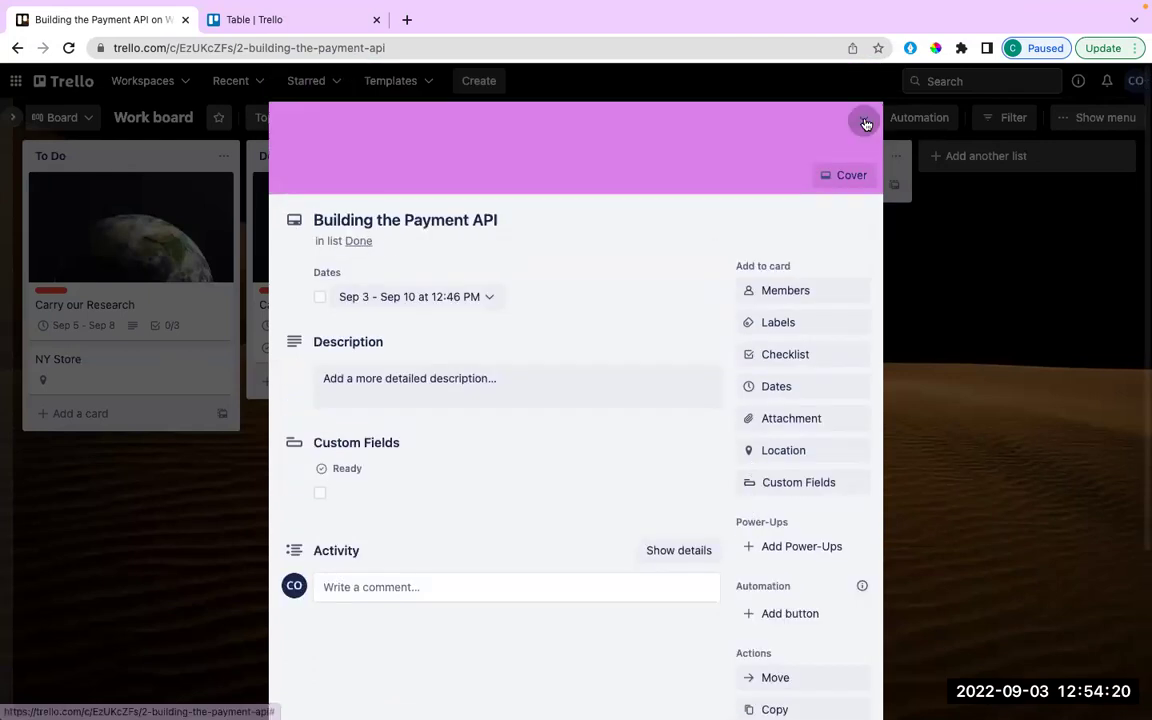
{"action": "left_click", "coordinate": [866, 123]}
{"action": "left_click", "coordinate": [392, 247]}
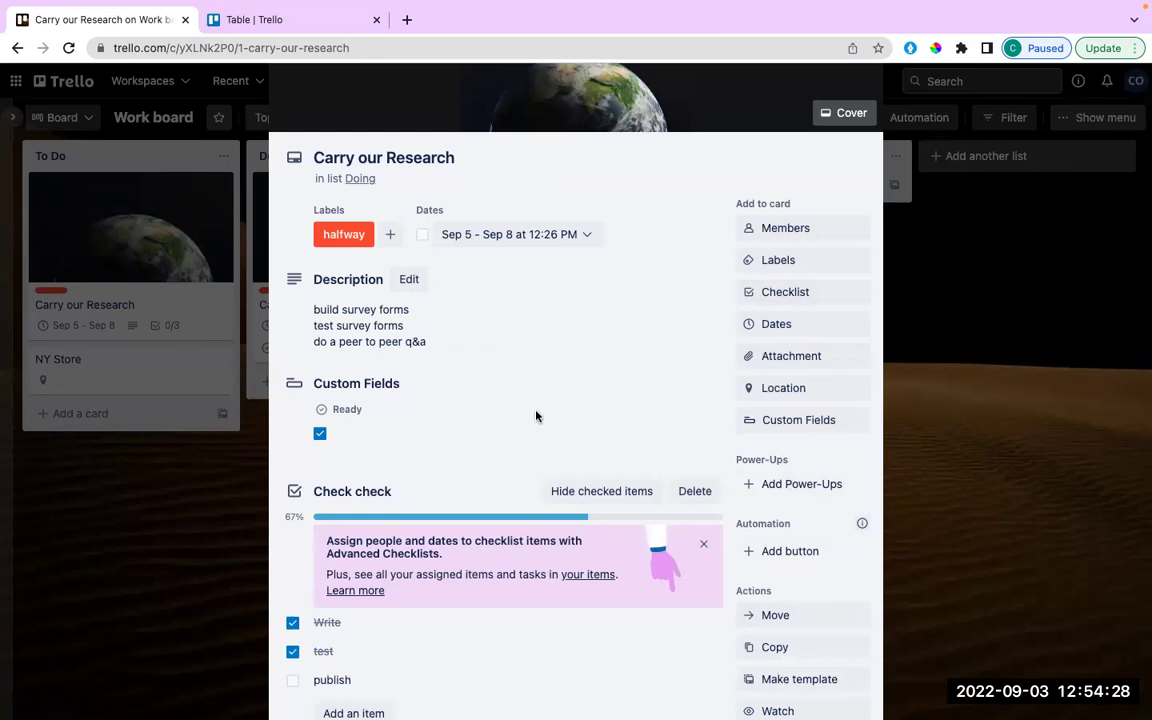
Open the card's labels list and enter the label name 'Retesting'.
{"action": "scroll", "coordinate": [529, 530], "scroll_direction": "down", "scroll_amount": 2}
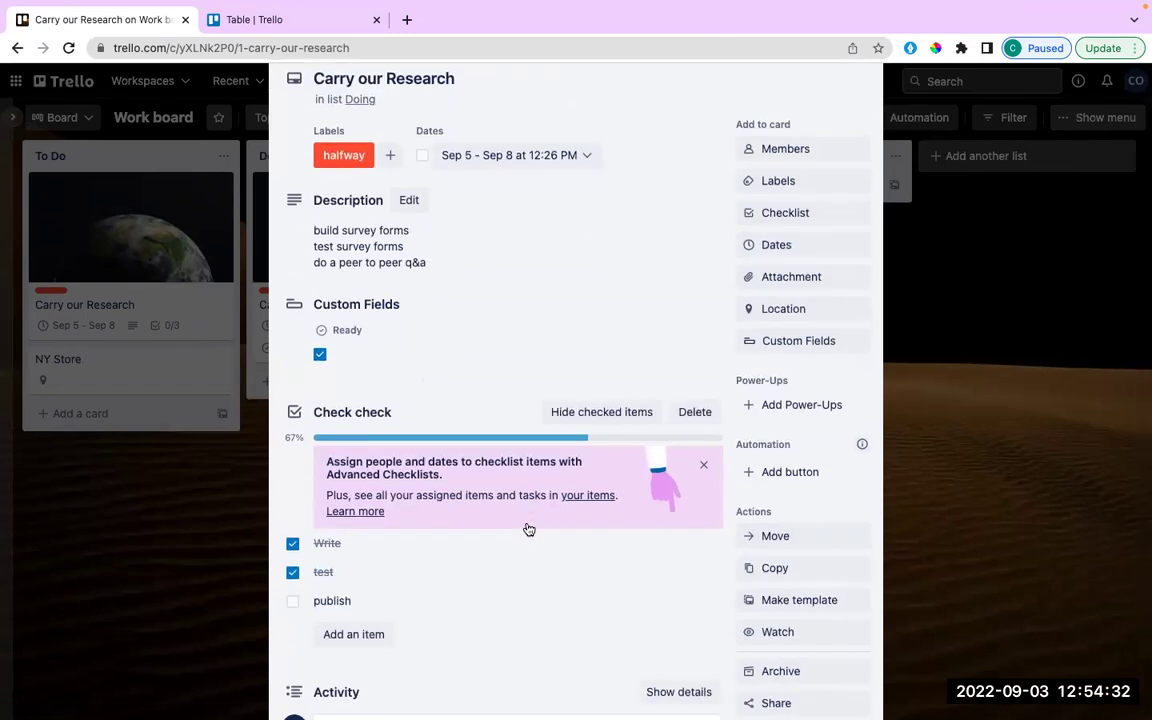
{"action": "scroll", "coordinate": [528, 530], "scroll_direction": "down", "scroll_amount": 3}
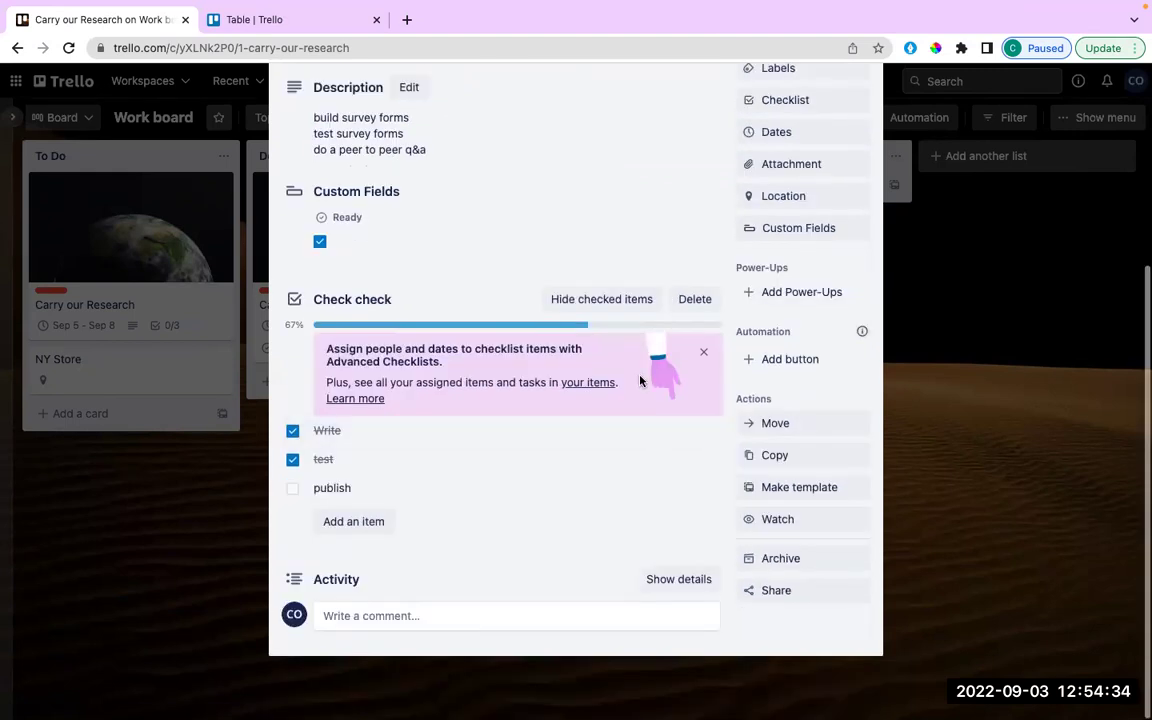
{"action": "scroll", "coordinate": [830, 200], "scroll_direction": "up", "scroll_amount": 3}
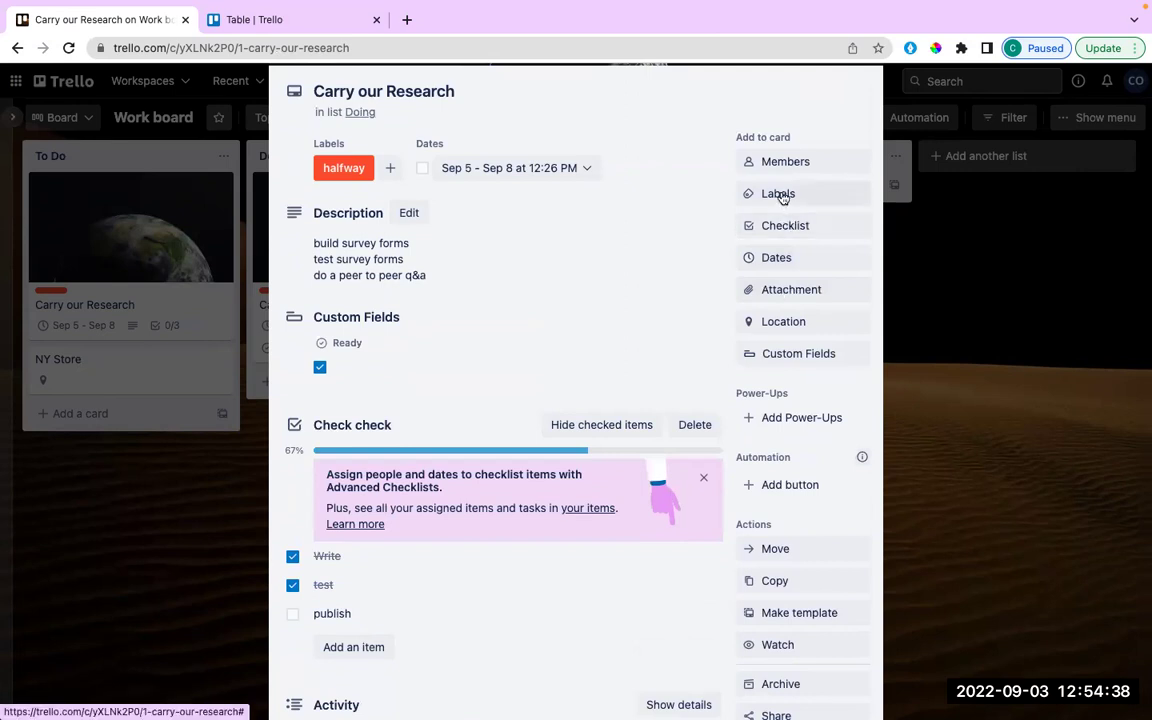
{"action": "left_click", "coordinate": [781, 195]}
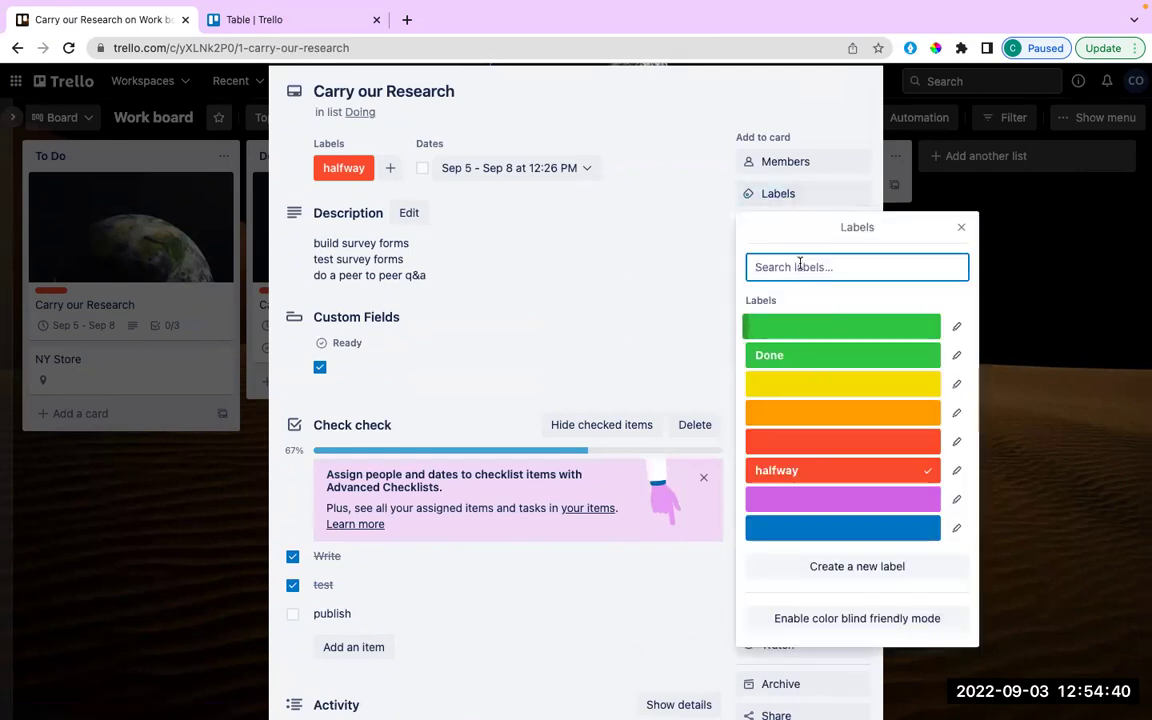
{"action": "type", "text": "Re"}
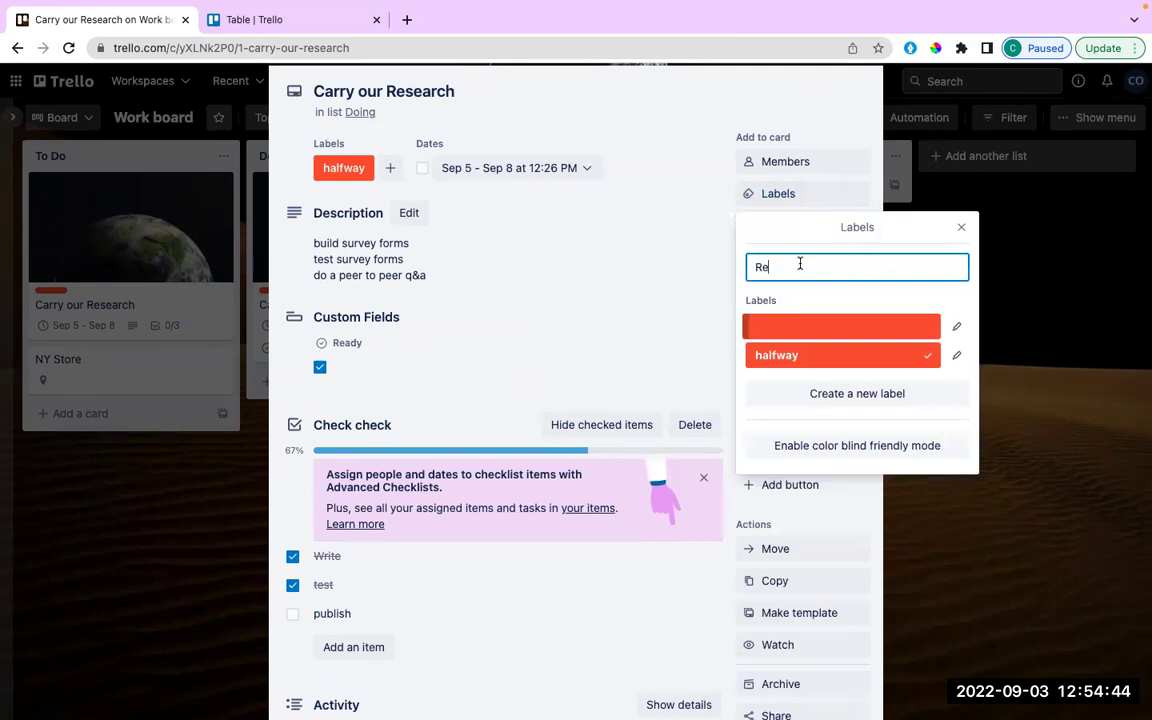
{"action": "type", "text": "teat"}
{"action": "key", "text": "BackSpace"}
{"action": "key", "text": "BackSpace"}
{"action": "type", "text": "stng"}
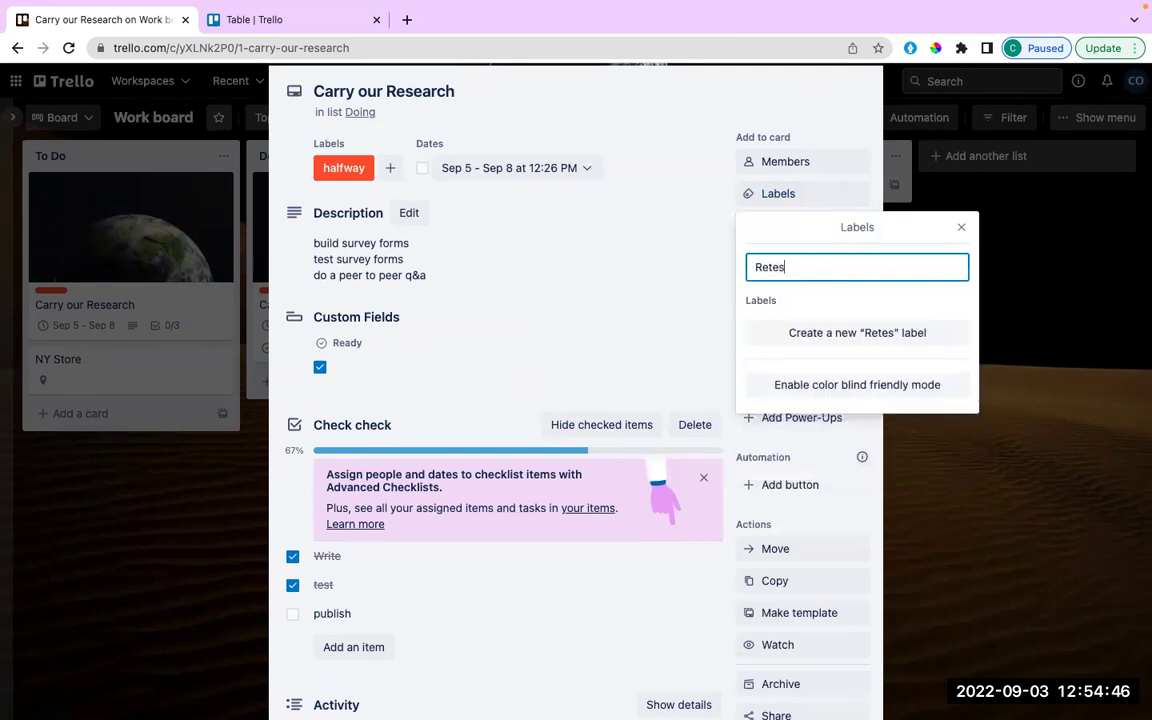
{"action": "key", "text": "BackSpace"}
{"action": "key", "text": "BackSpace"}
{"action": "type", "text": "ing"}
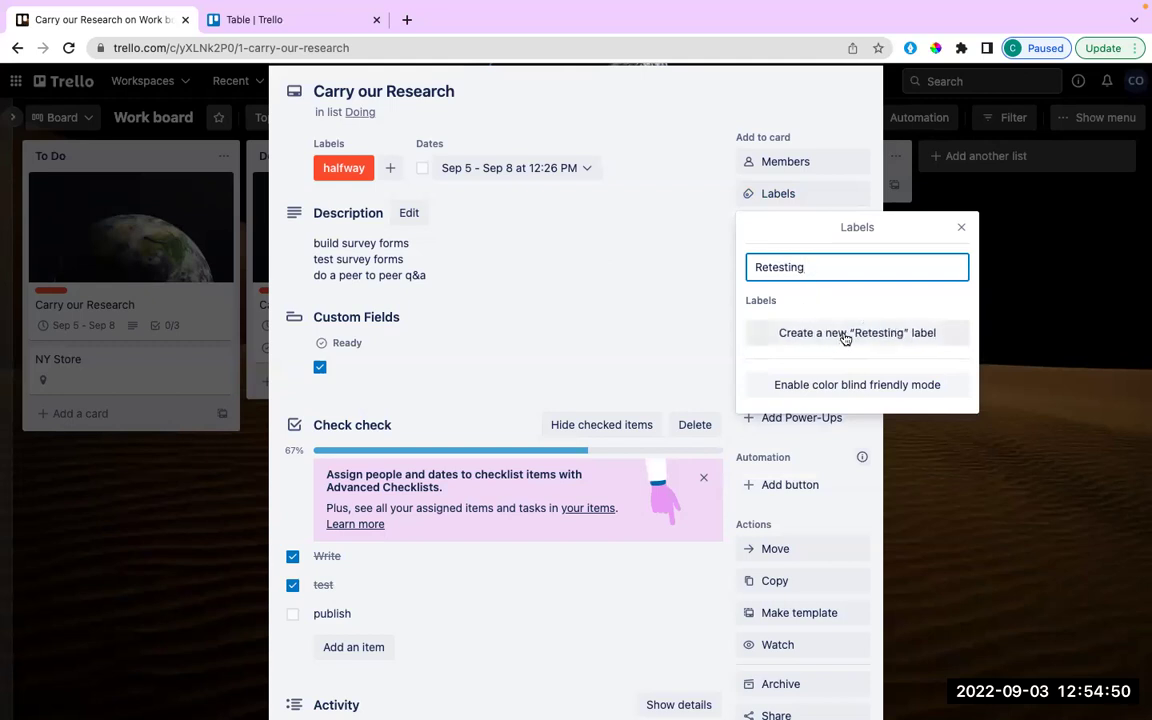
Create the Retesting label in yellow on the card and close the labels list.
{"action": "left_click", "coordinate": [845, 336]}
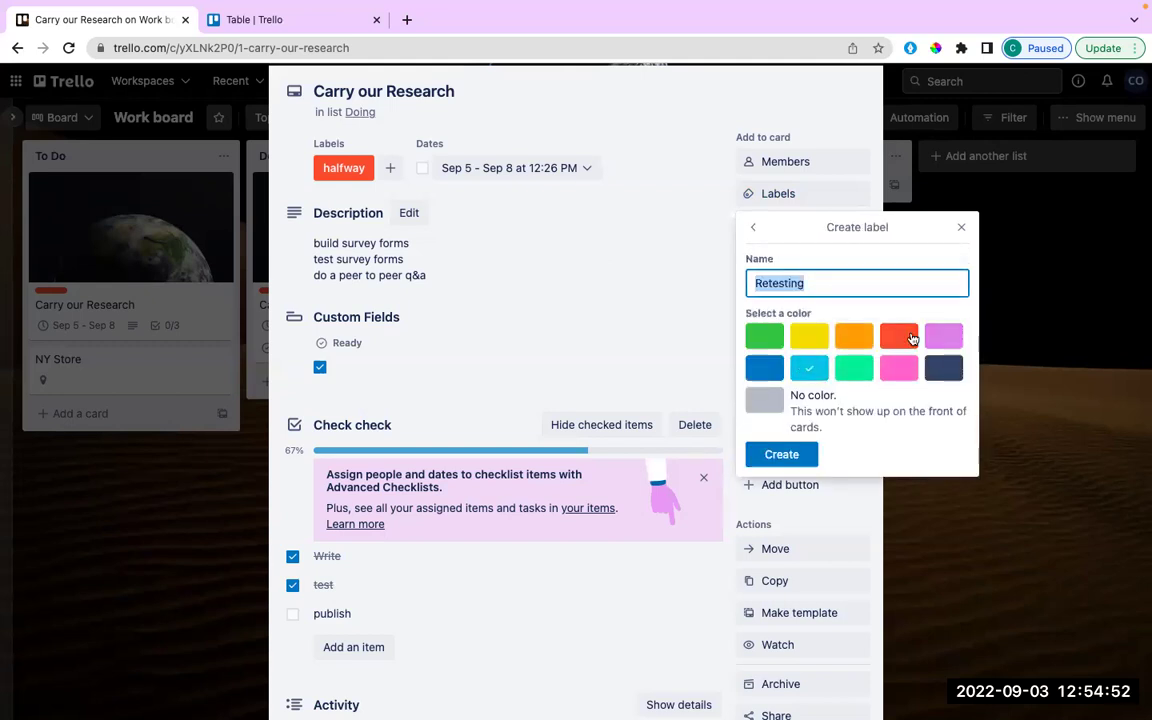
{"action": "left_click", "coordinate": [898, 336]}
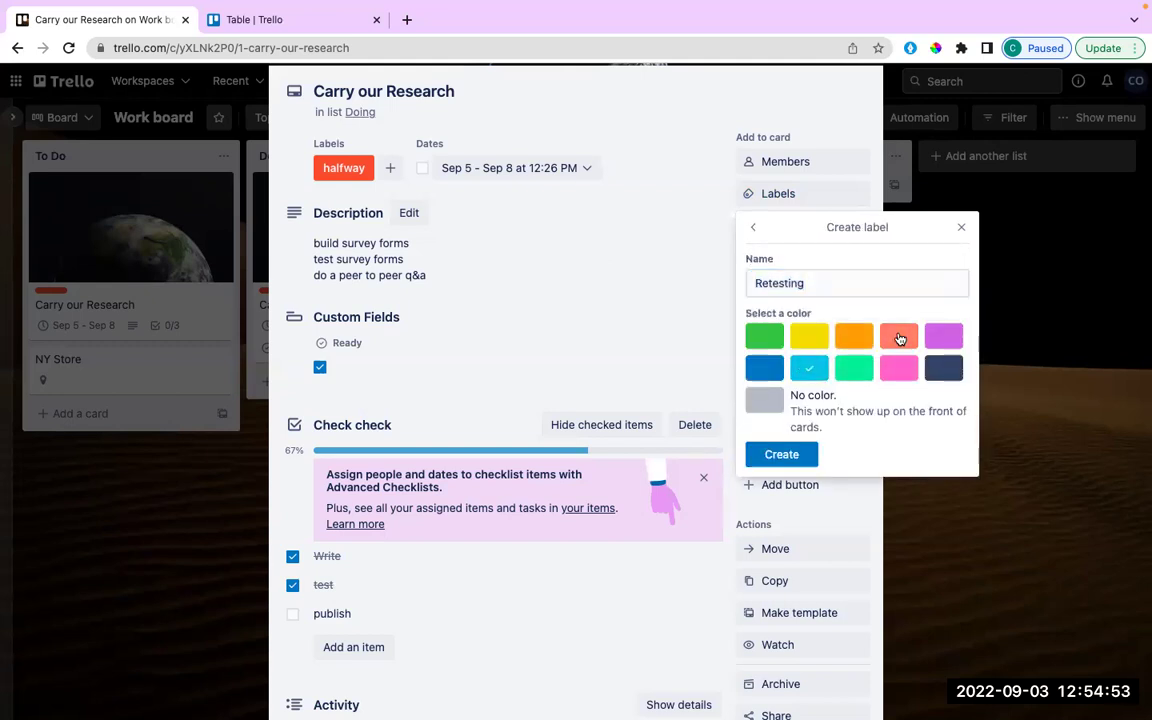
{"action": "left_click", "coordinate": [809, 337]}
{"action": "left_click", "coordinate": [781, 454]}
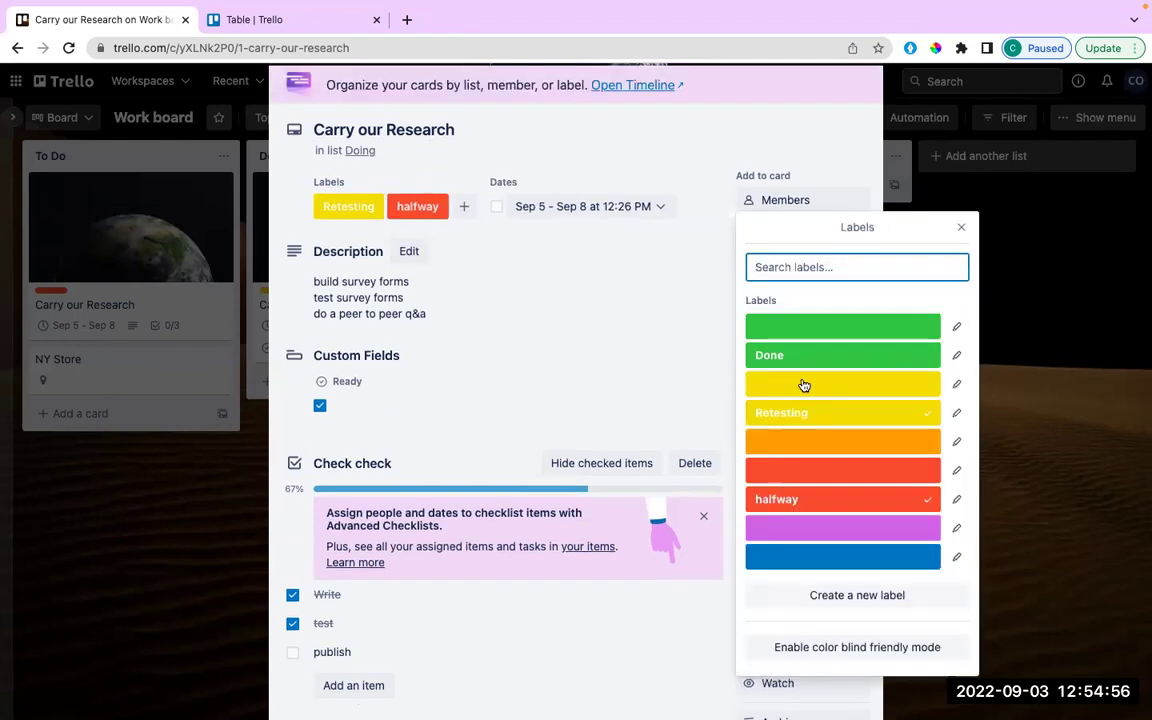
{"action": "left_click", "coordinate": [963, 232]}
{"action": "left_click", "coordinate": [797, 138]}
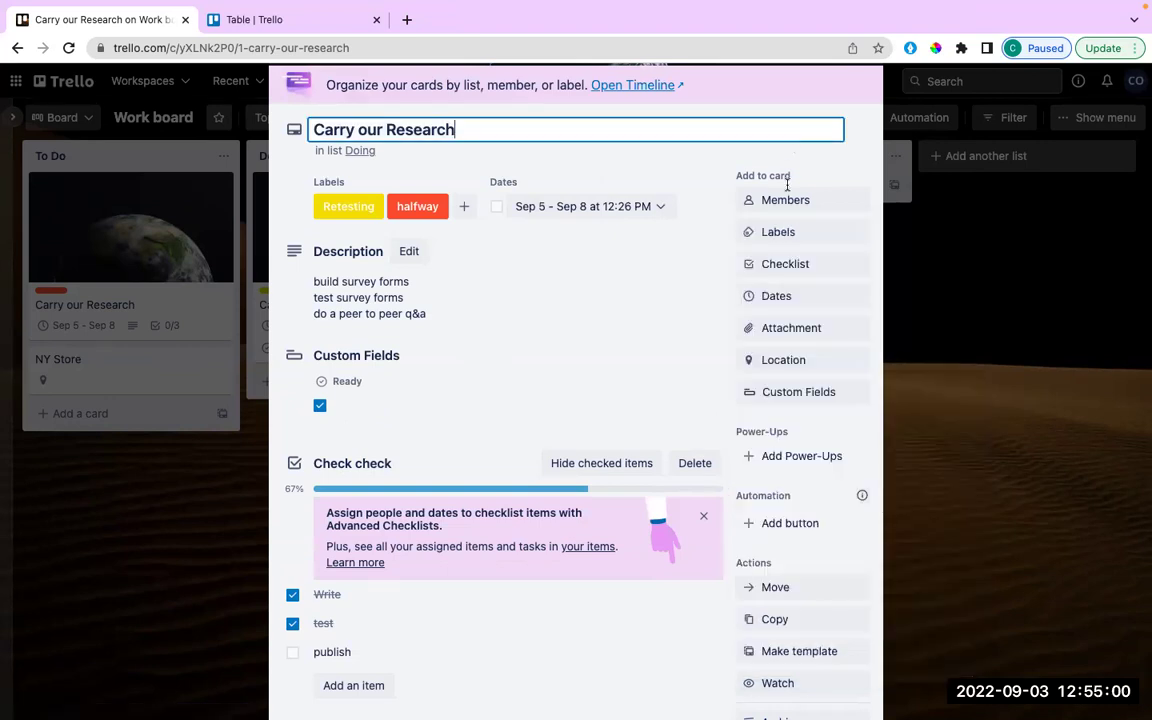
{"action": "scroll", "coordinate": [787, 185], "scroll_direction": "up", "scroll_amount": 3}
Add the Retesting label to the Building the Payment API card.
{"action": "left_click", "coordinate": [864, 121]}
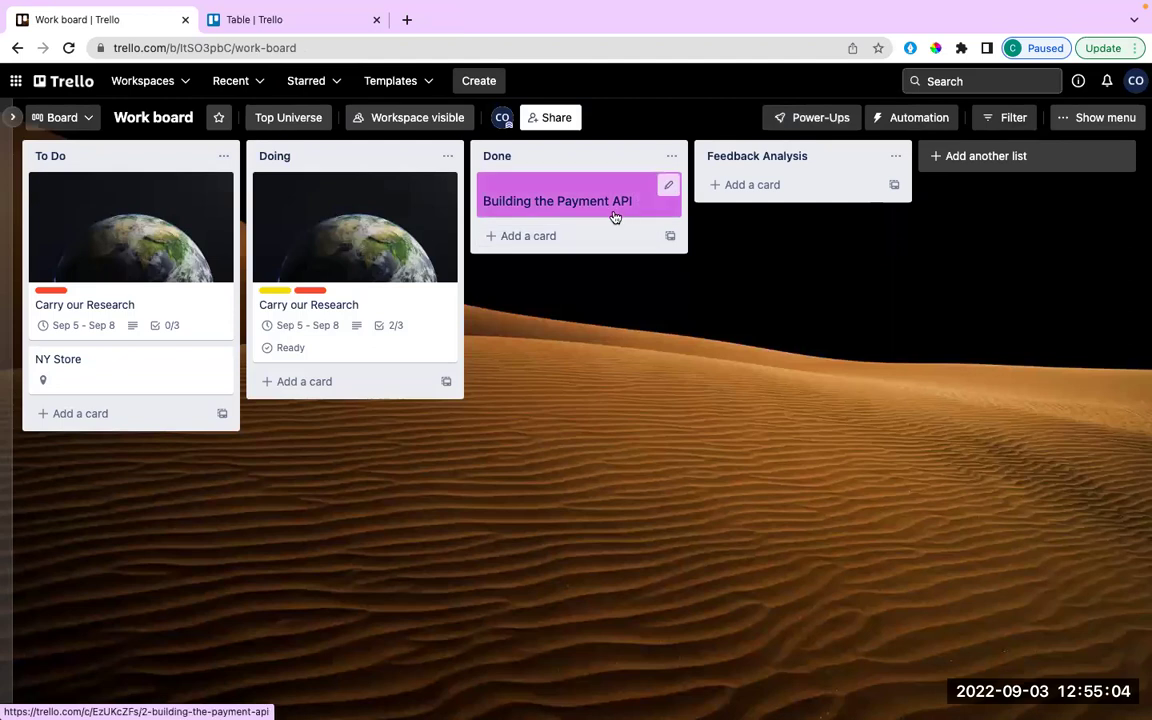
{"action": "left_click", "coordinate": [596, 195]}
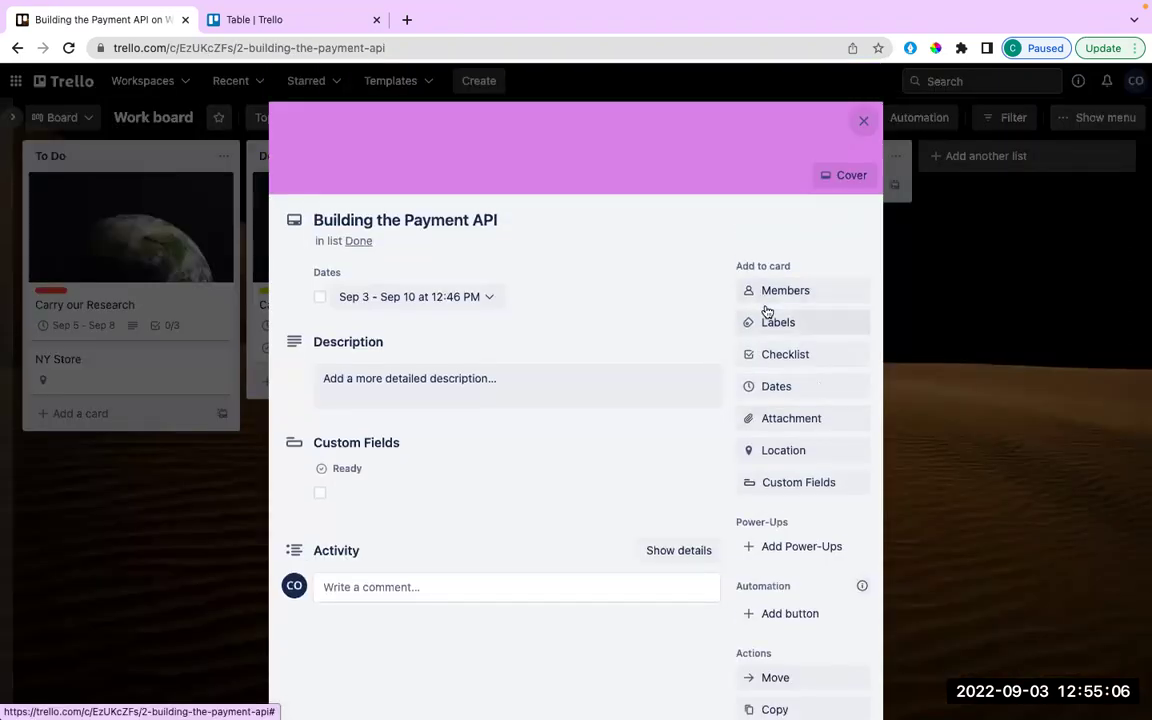
{"action": "left_click", "coordinate": [834, 318]}
{"action": "left_click", "coordinate": [828, 303]}
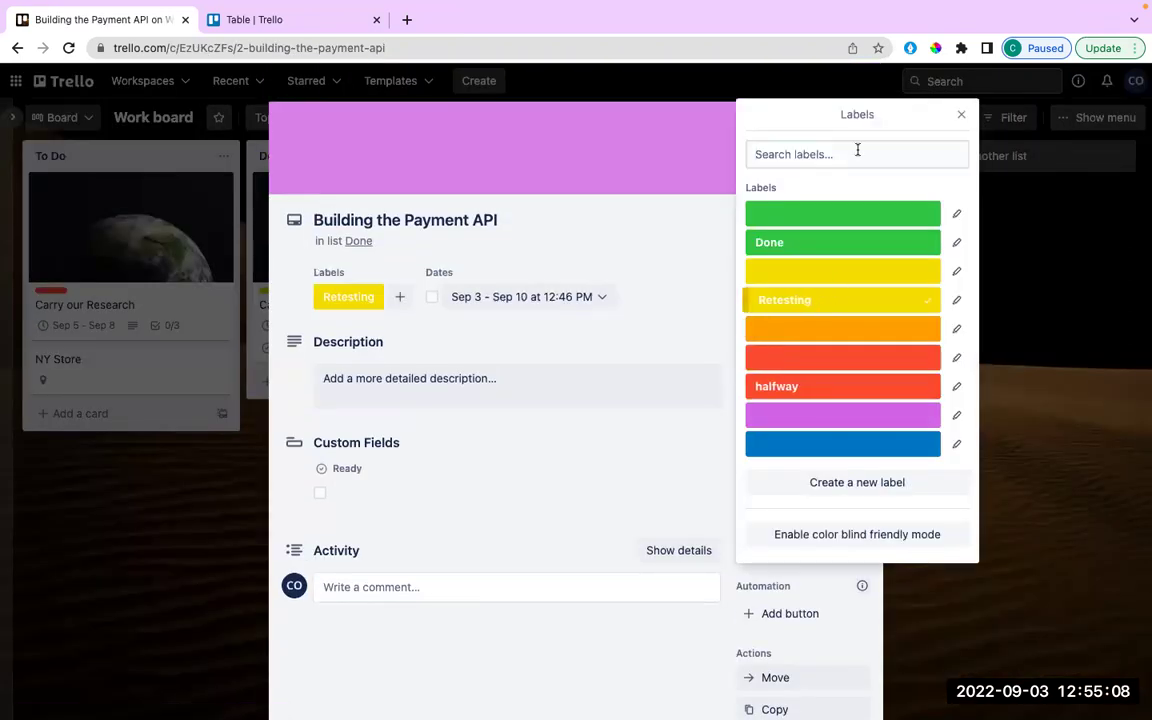
{"action": "left_click", "coordinate": [960, 115]}
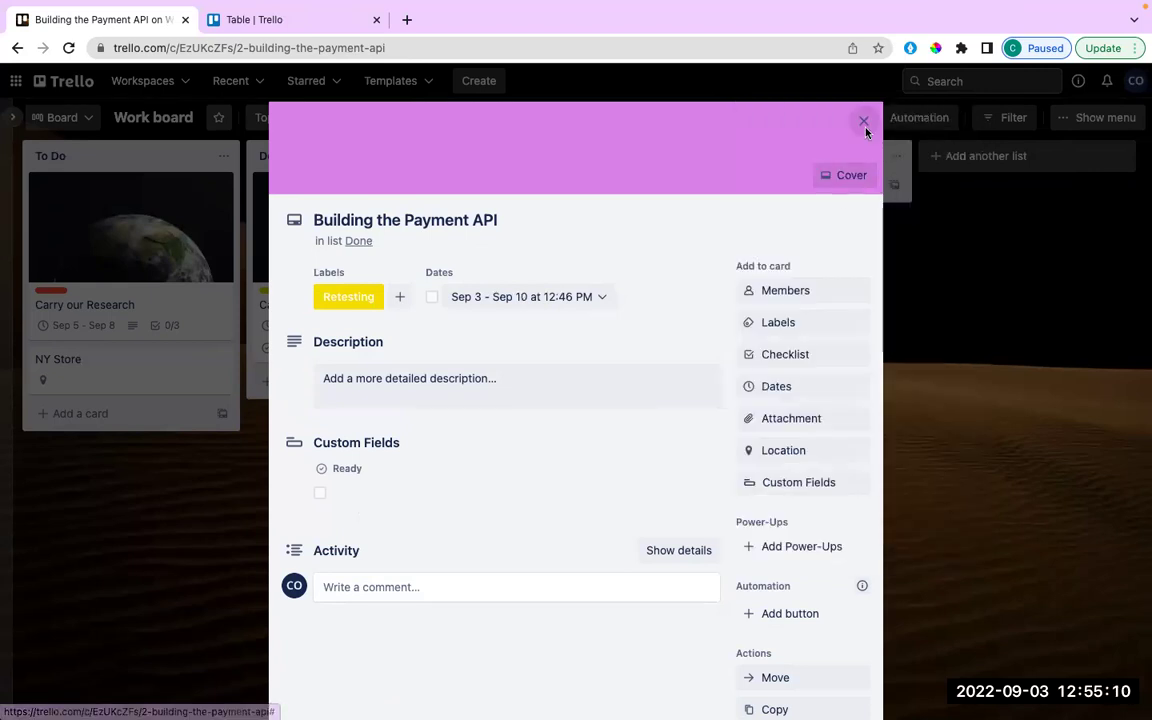
{"action": "left_click", "coordinate": [865, 128]}
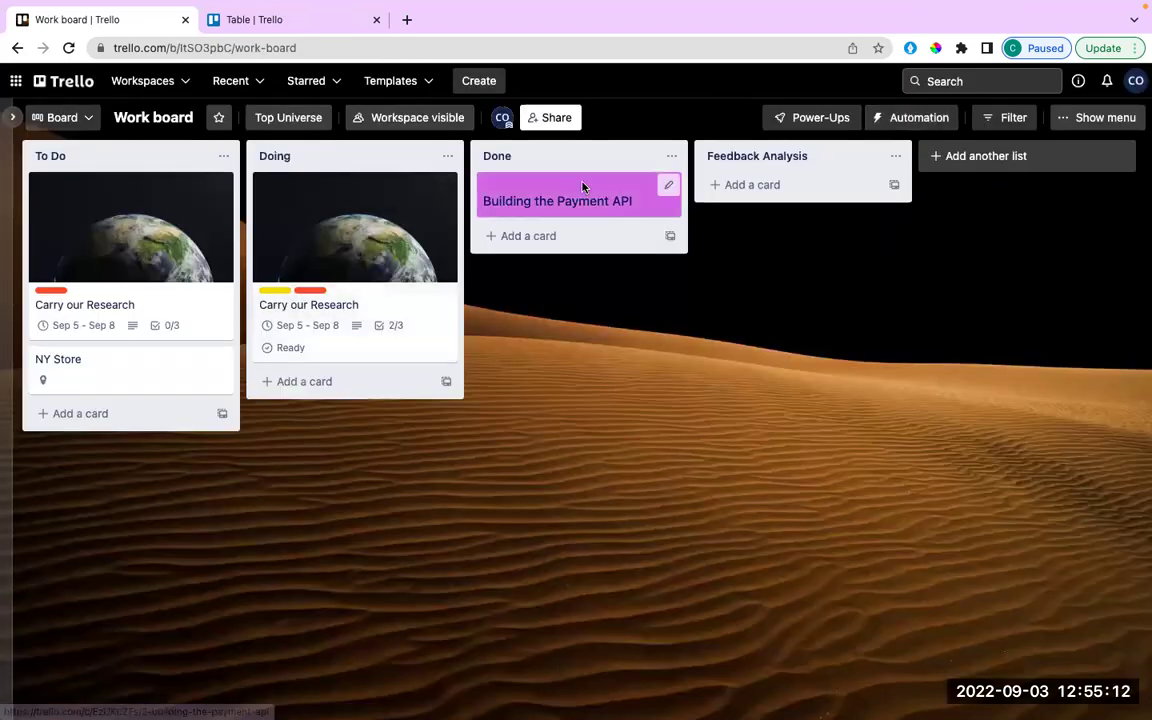
Mark the card's Sep 3 – Sep 10 due date complete and bring up its cover options.
{"action": "left_click", "coordinate": [579, 198]}
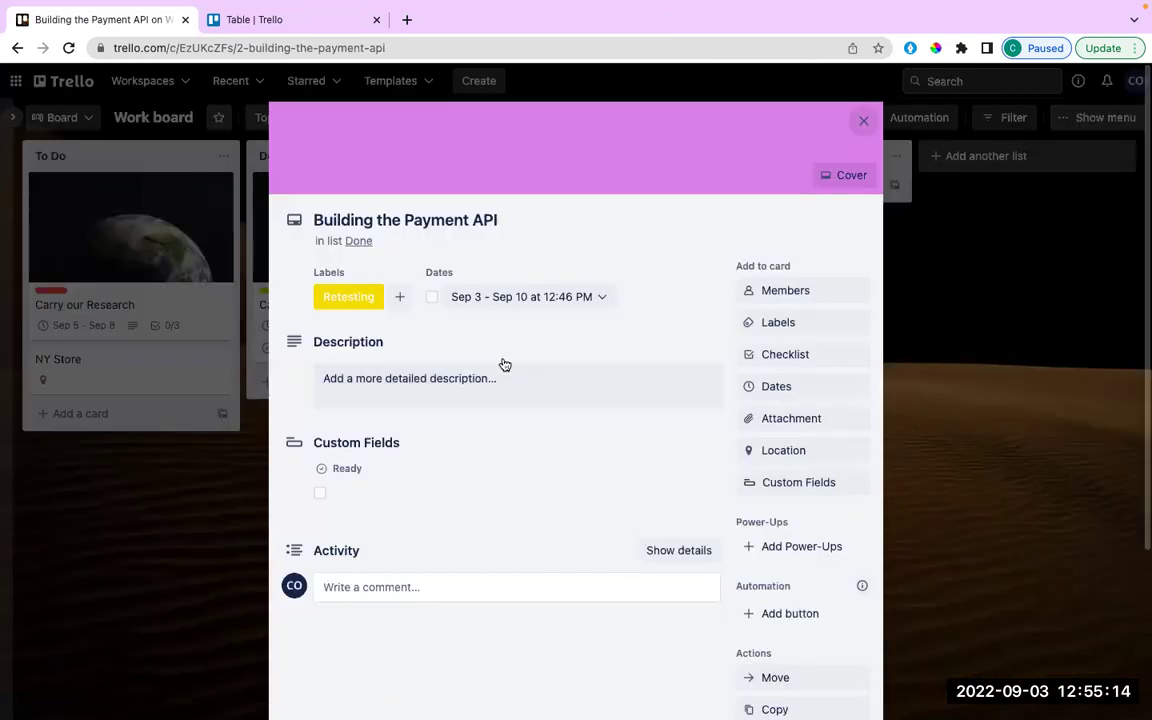
{"action": "left_click", "coordinate": [431, 297]}
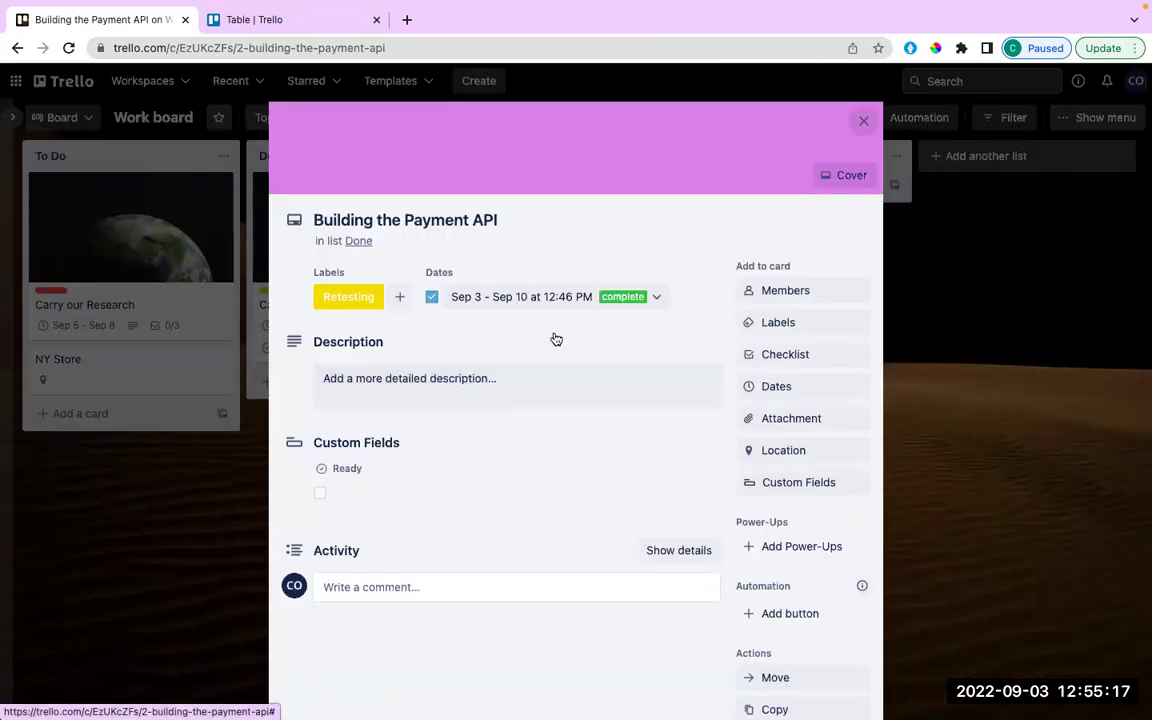
{"action": "left_click", "coordinate": [862, 124]}
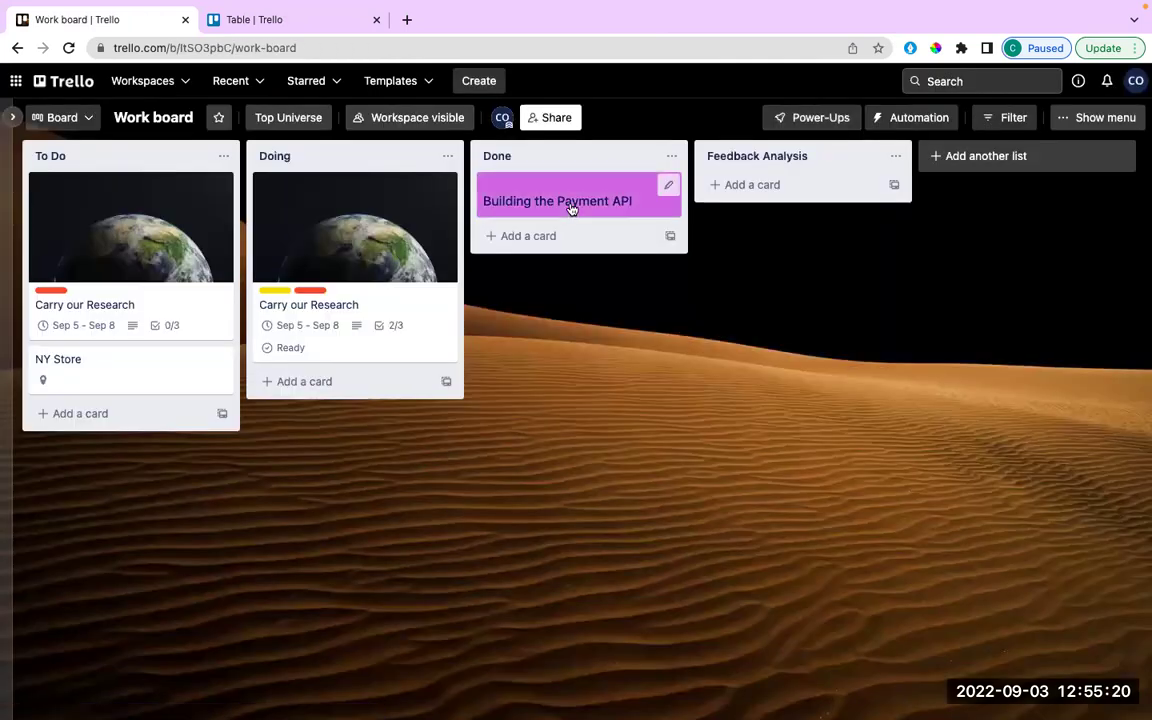
{"action": "left_click", "coordinate": [583, 204]}
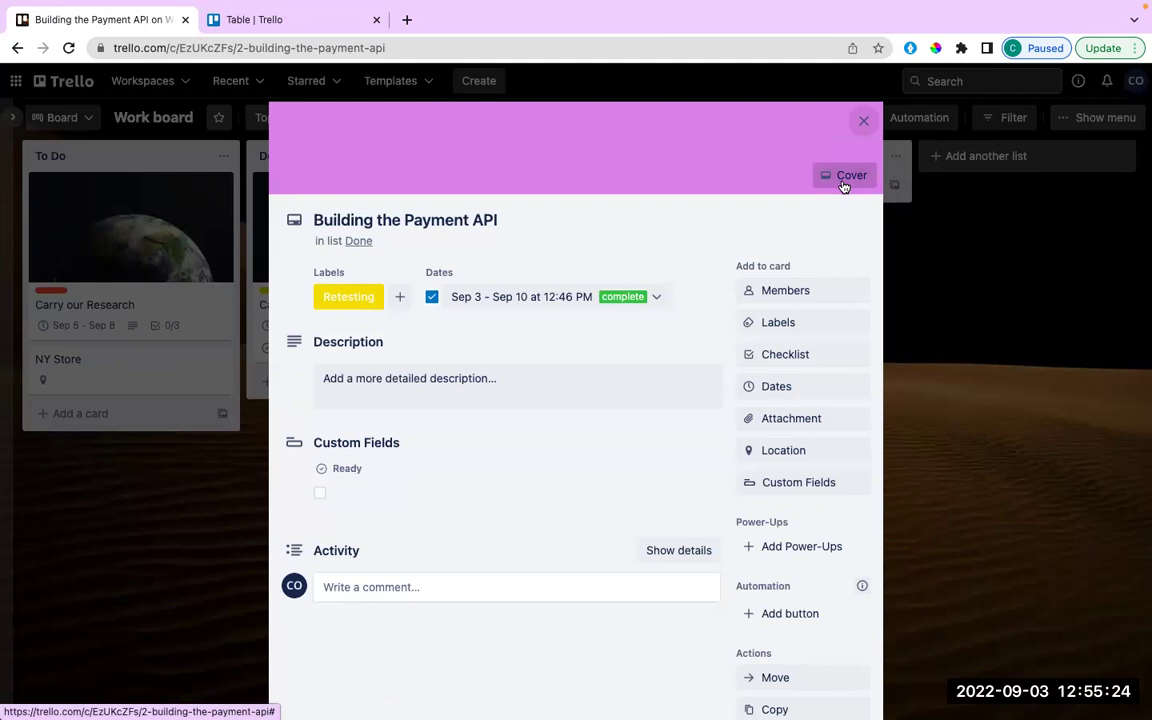
{"action": "left_click", "coordinate": [843, 186]}
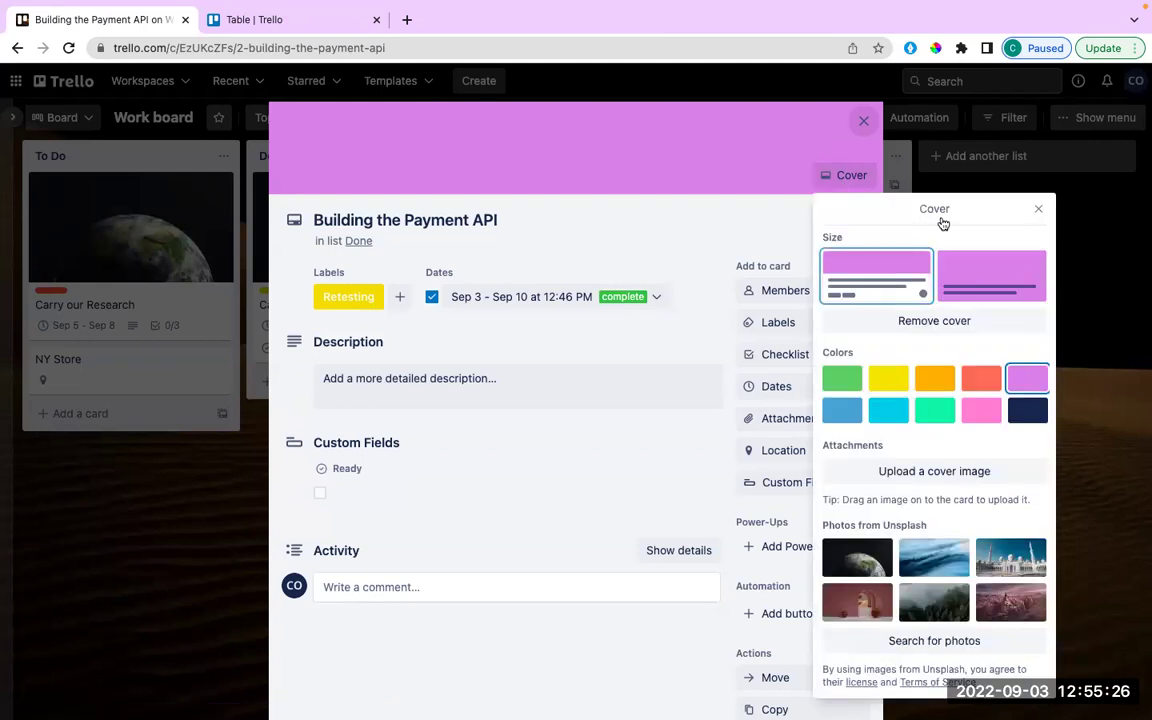
Close the cover options and the Building the Payment API card.
{"action": "left_click", "coordinate": [1038, 209]}
{"action": "left_click", "coordinate": [864, 120]}
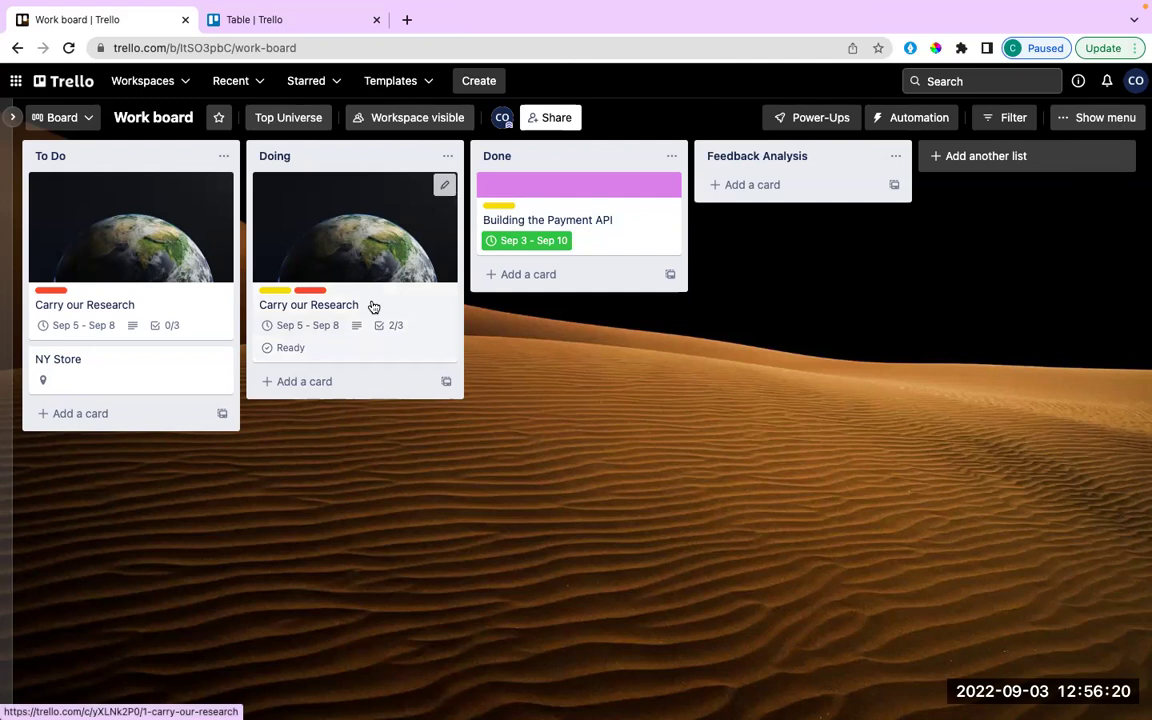
Post the comment "HEY, its a nice features 😄" with a smile emoji on Building the Payment API.
{"action": "left_click", "coordinate": [615, 205]}
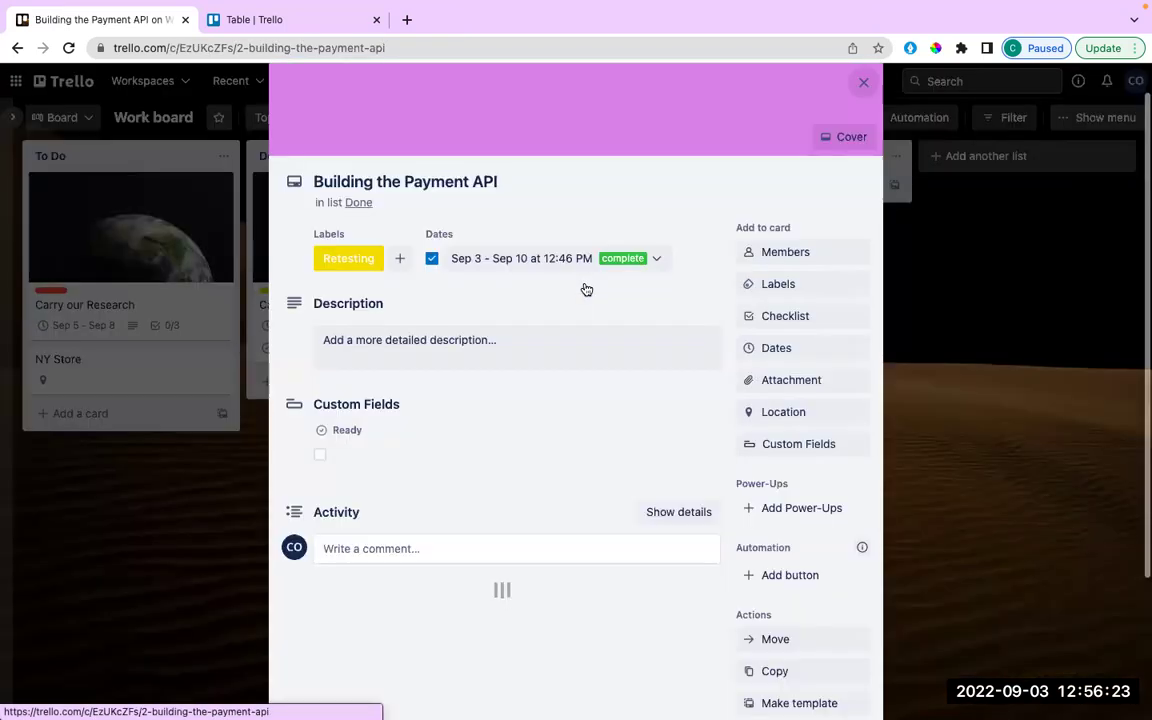
{"action": "scroll", "coordinate": [427, 365], "scroll_direction": "down", "scroll_amount": 3}
{"action": "left_click", "coordinate": [397, 367]}
{"action": "type", "text": "HEY"}
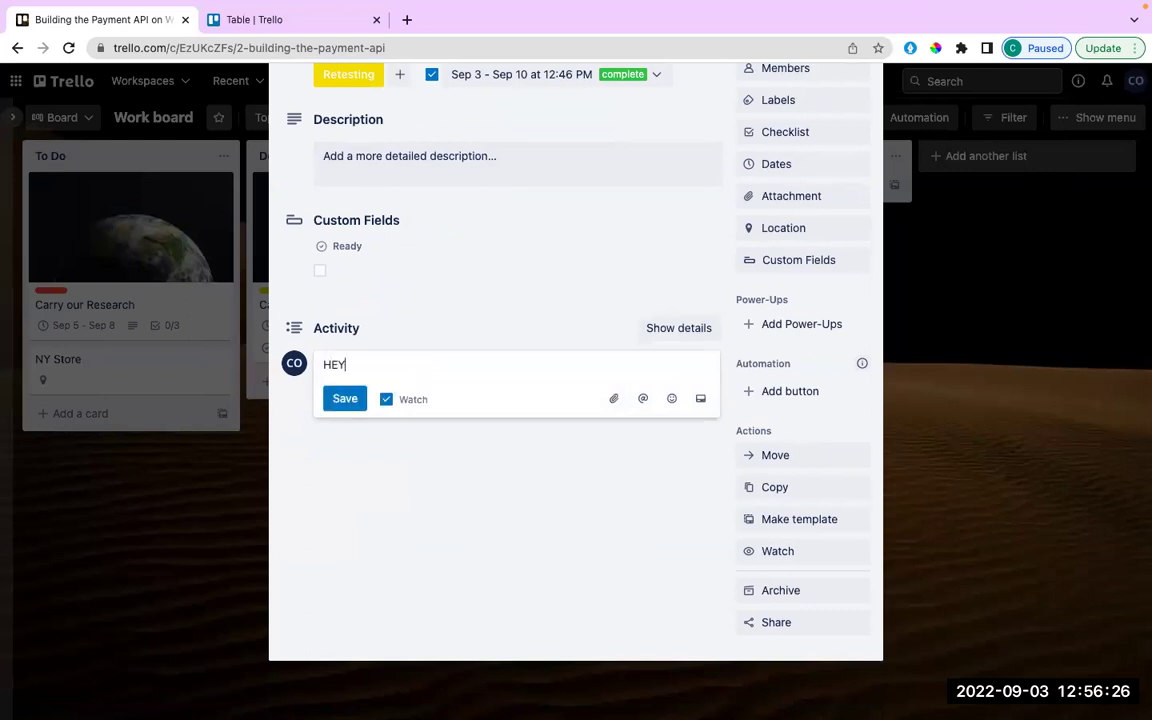
{"action": "type", "text": ", its a nice features"}
{"action": "left_click", "coordinate": [671, 398]}
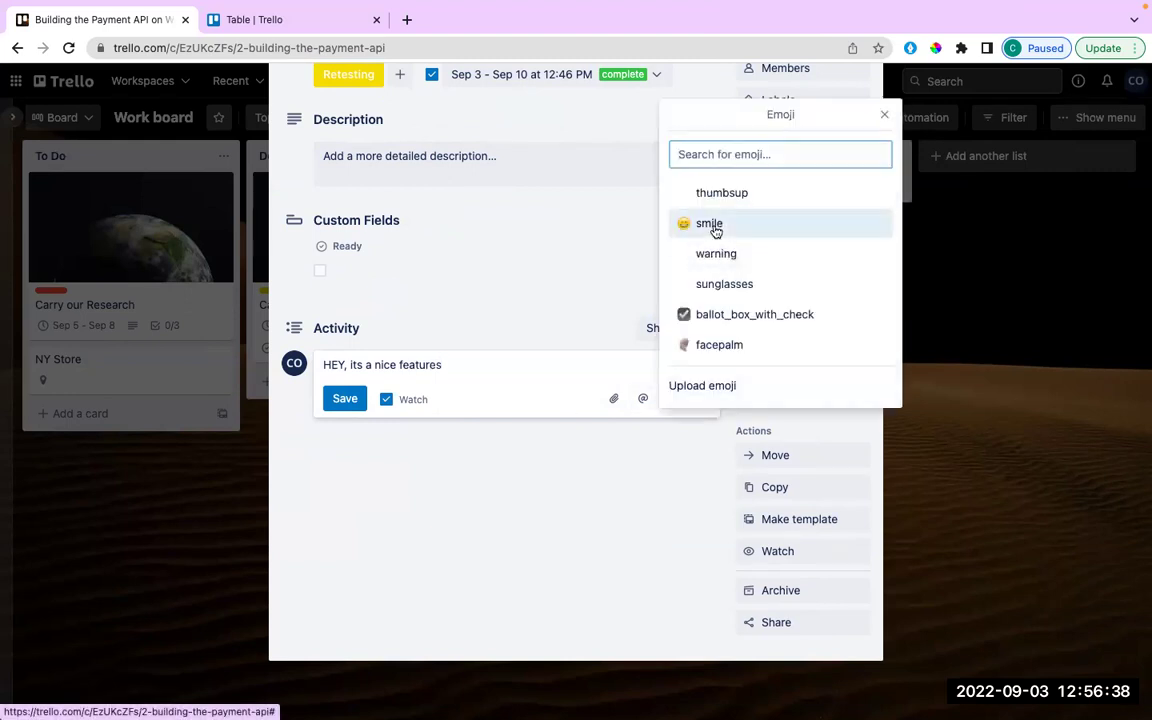
{"action": "left_click", "coordinate": [715, 224]}
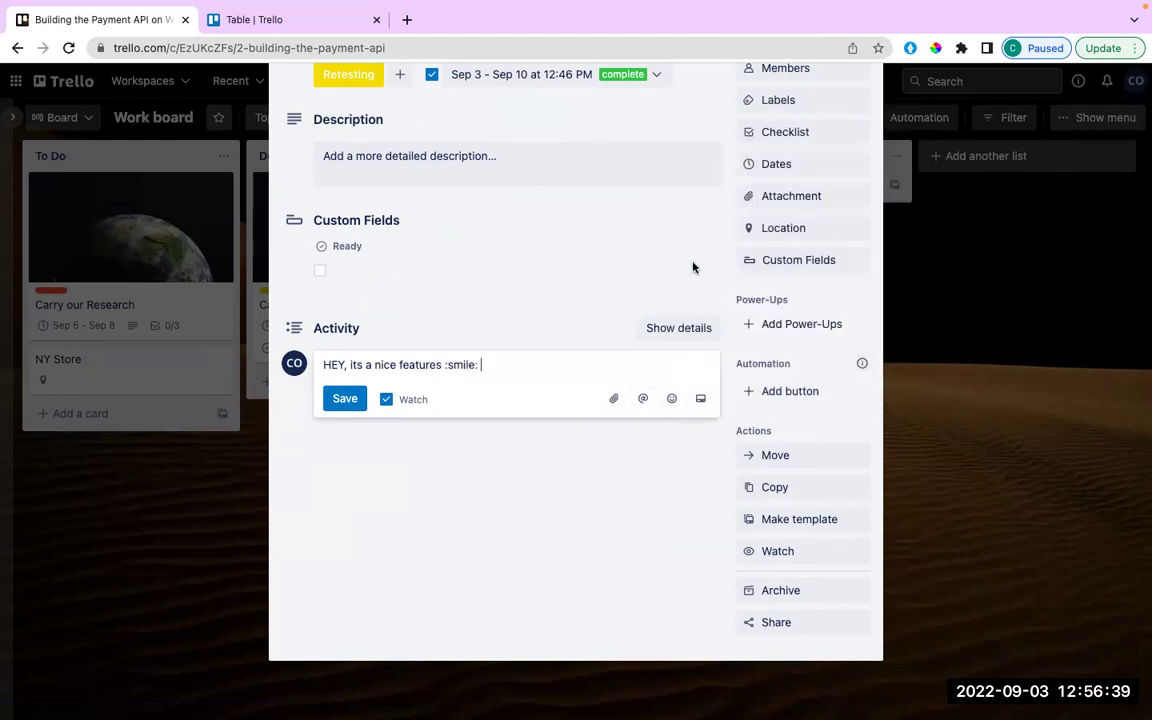
{"action": "left_click", "coordinate": [345, 400]}
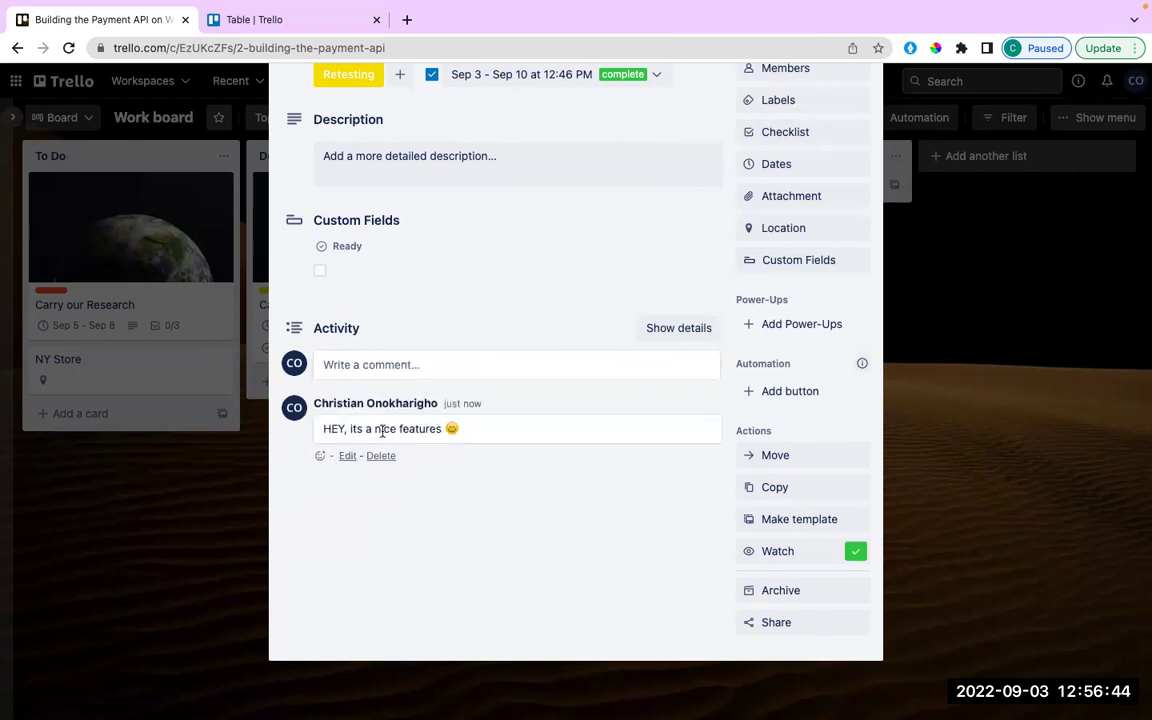
Open the posted comment for editing, leave it unchanged, and return to the comment box.
{"action": "left_click", "coordinate": [347, 456]}
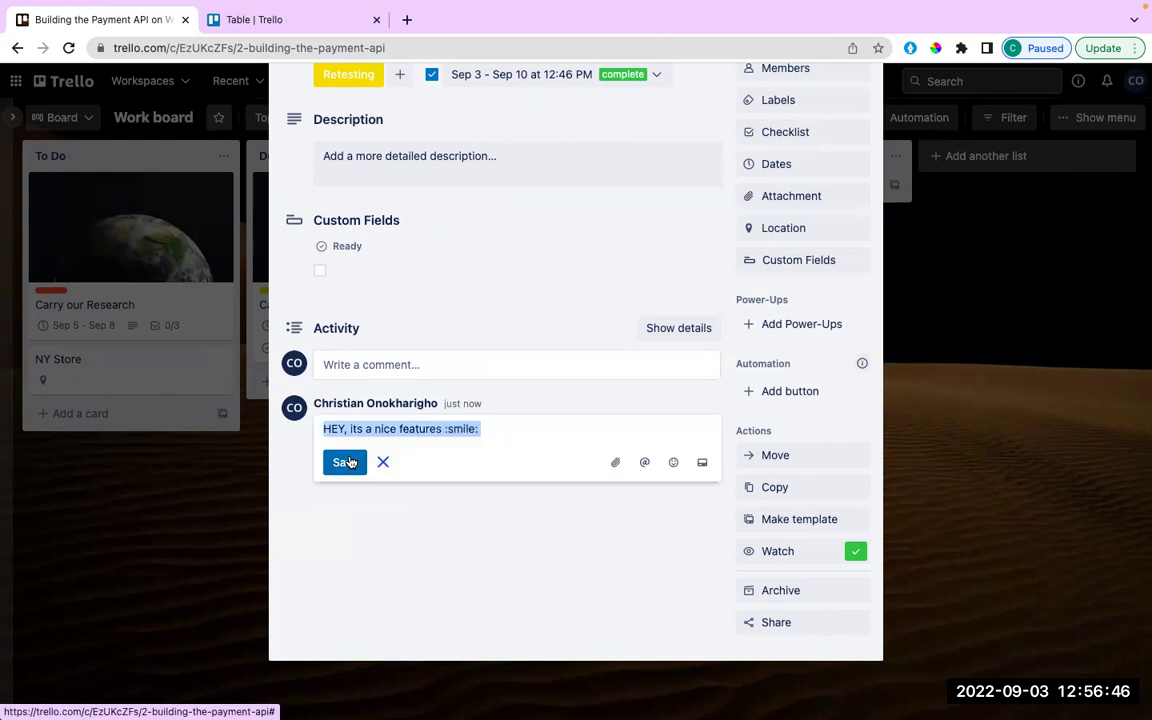
{"action": "left_click", "coordinate": [478, 432]}
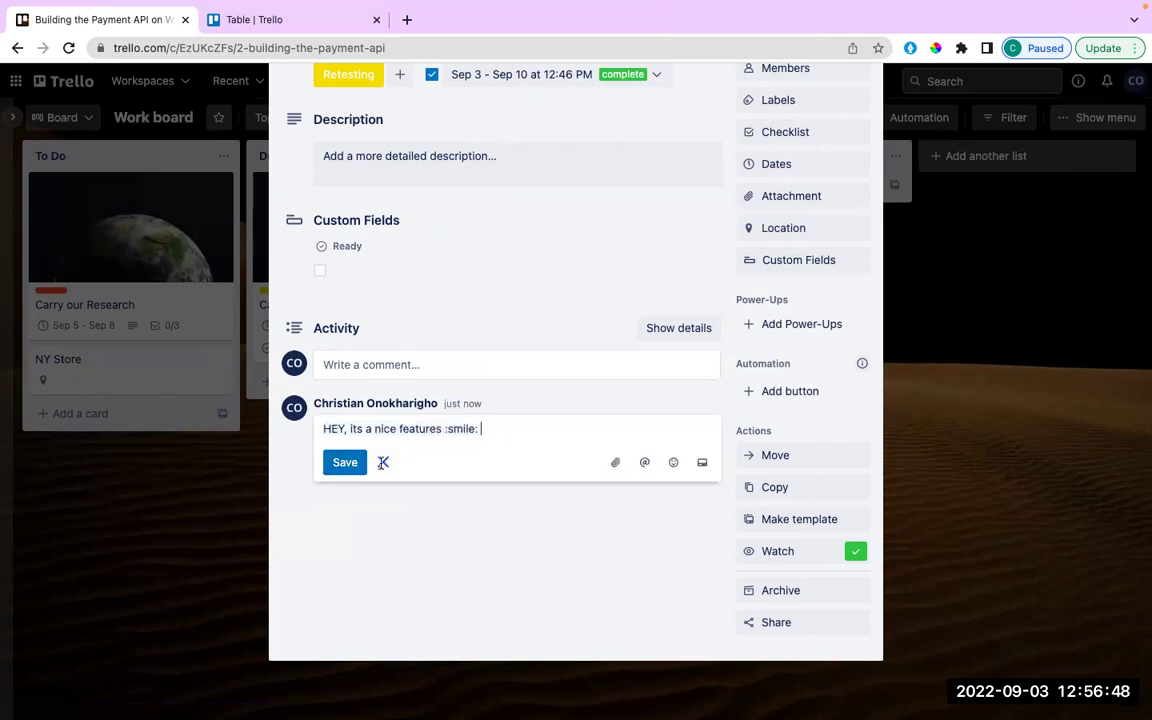
{"action": "left_click", "coordinate": [382, 462]}
{"action": "left_click", "coordinate": [380, 365]}
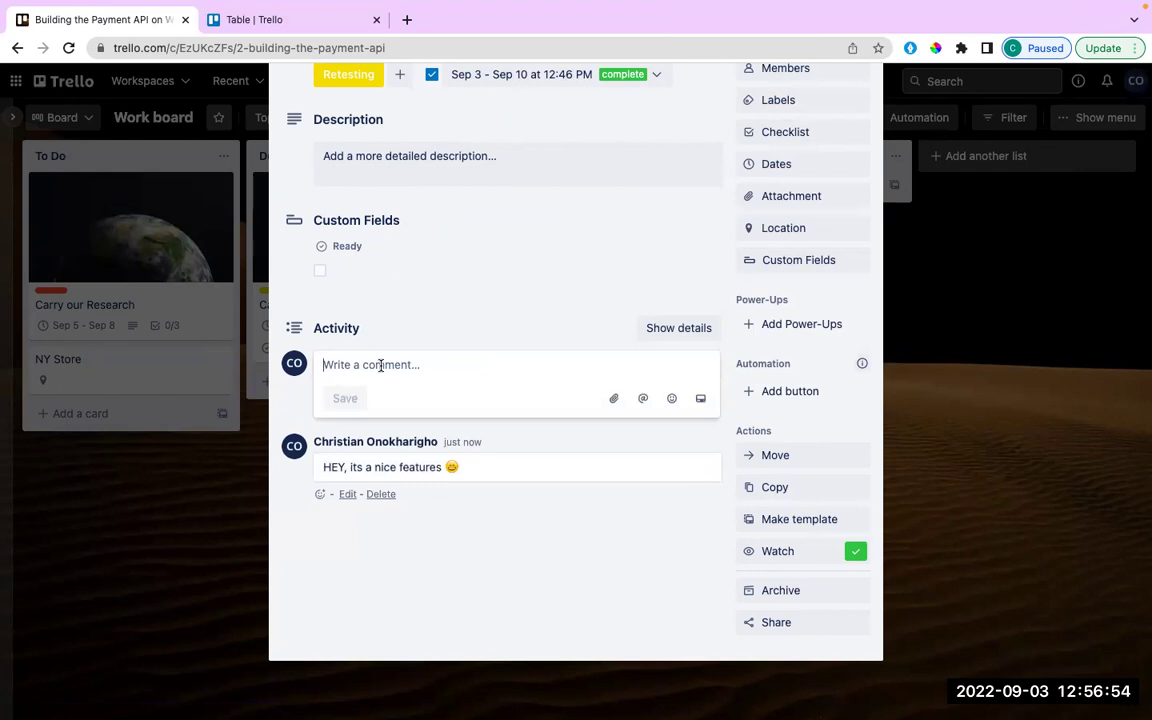
Post the comment 'There is need for improvement! 👍' on the Payment API card.
{"action": "type", "text": "There sis need for imp"}
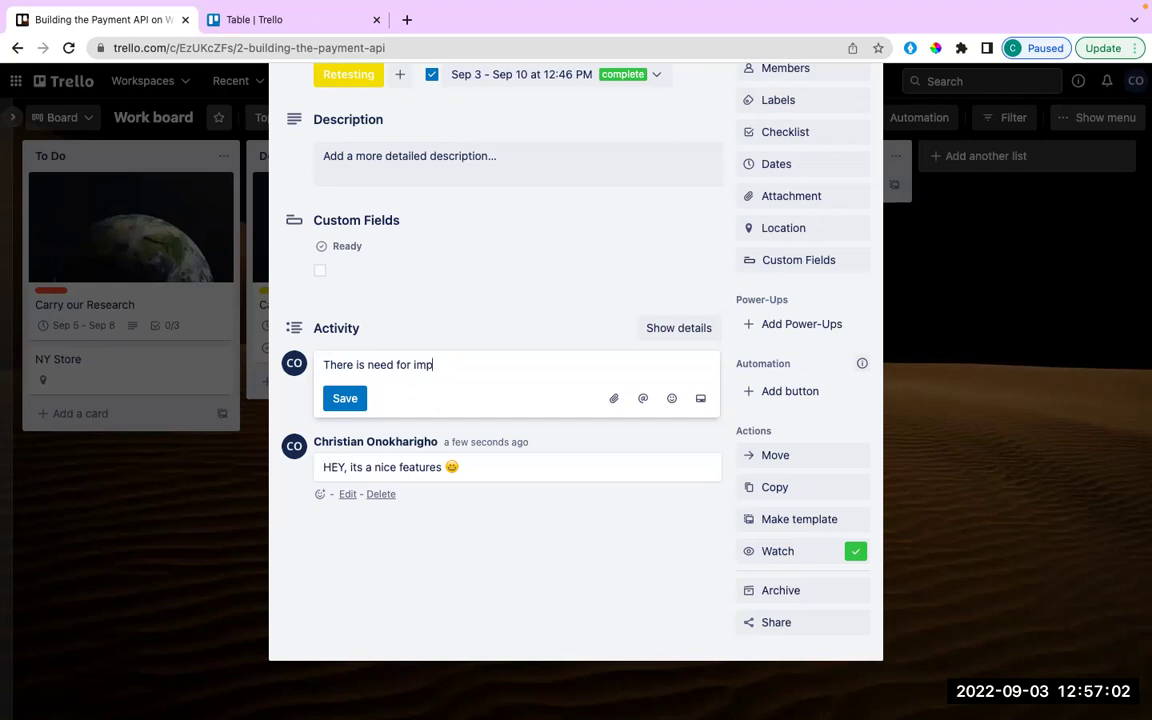
{"action": "type", "text": "ororovement!"}
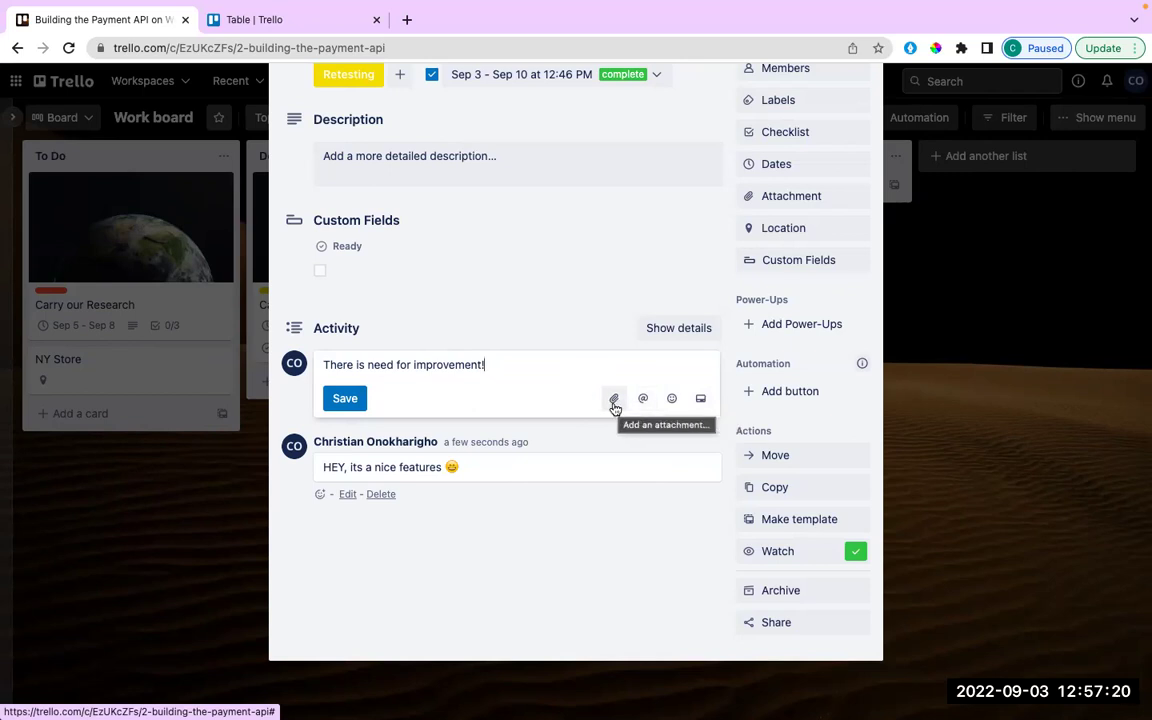
{"action": "left_click", "coordinate": [671, 399]}
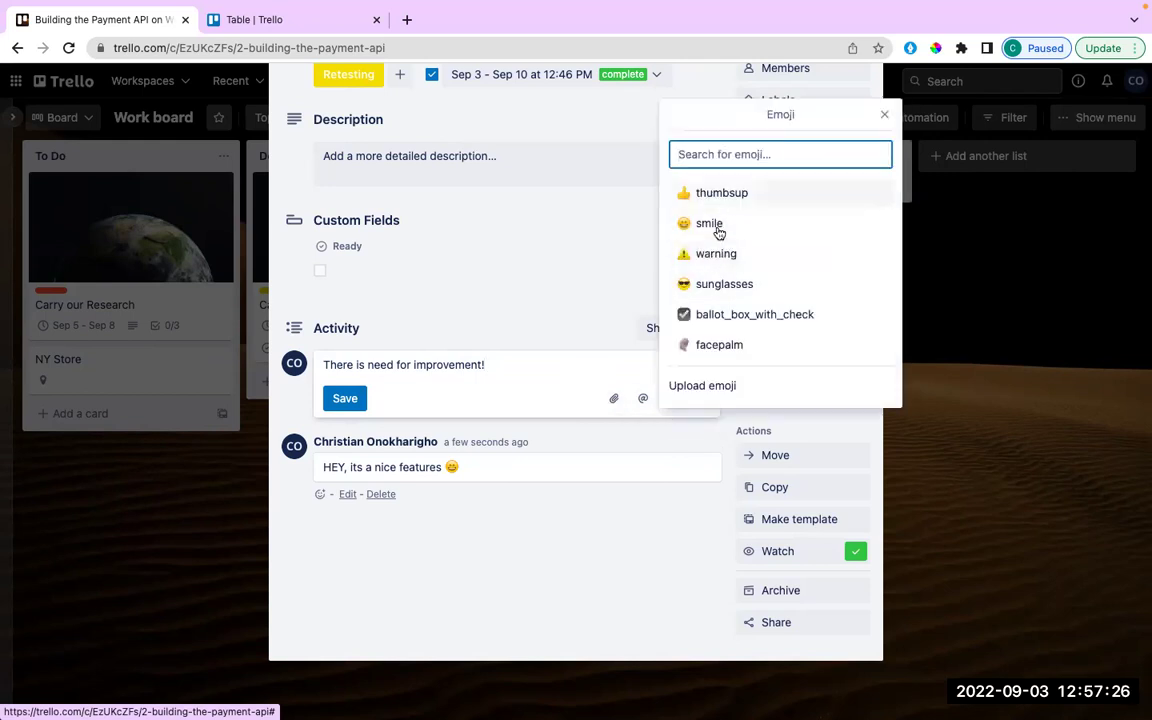
{"action": "left_click", "coordinate": [718, 193]}
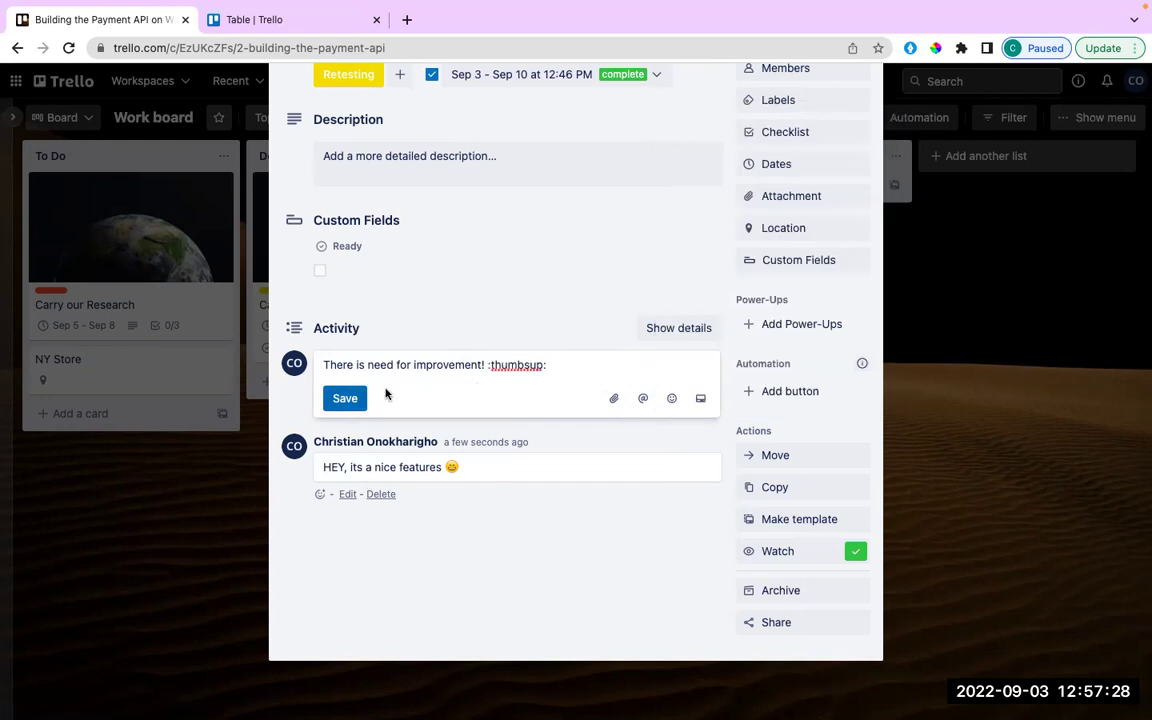
{"action": "left_click", "coordinate": [350, 399]}
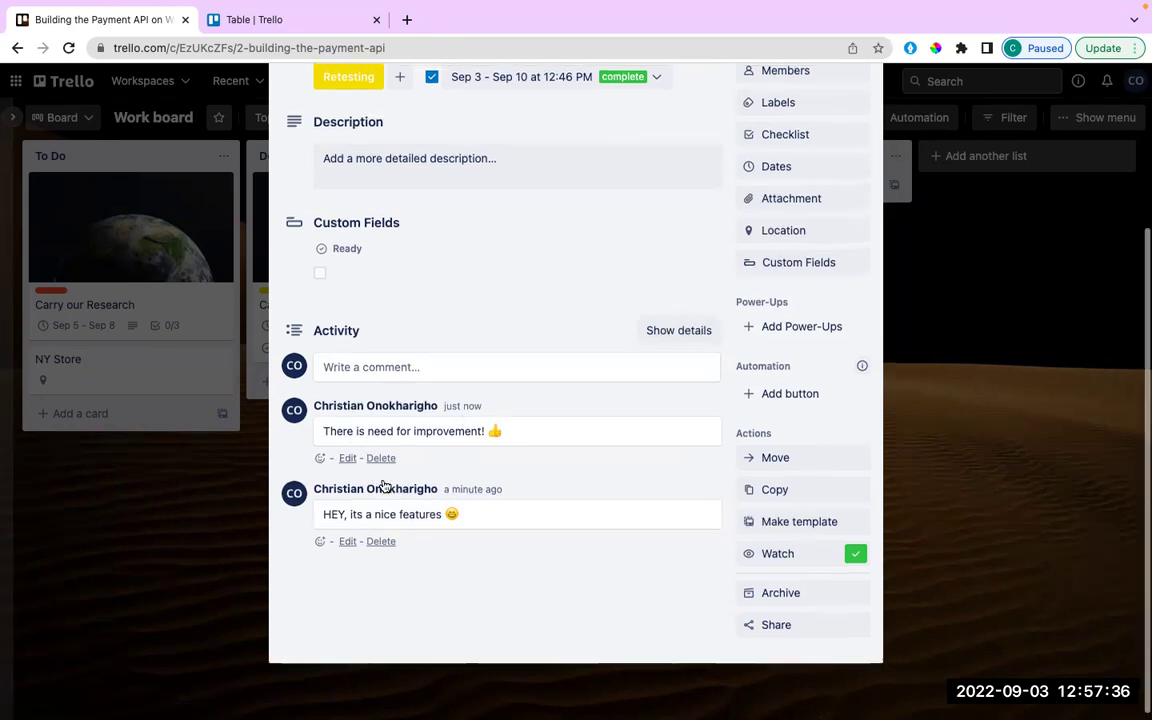
Close the Building the Payment API card to get back to the Work board.
{"action": "scroll", "coordinate": [391, 483], "scroll_direction": "up", "scroll_amount": 3}
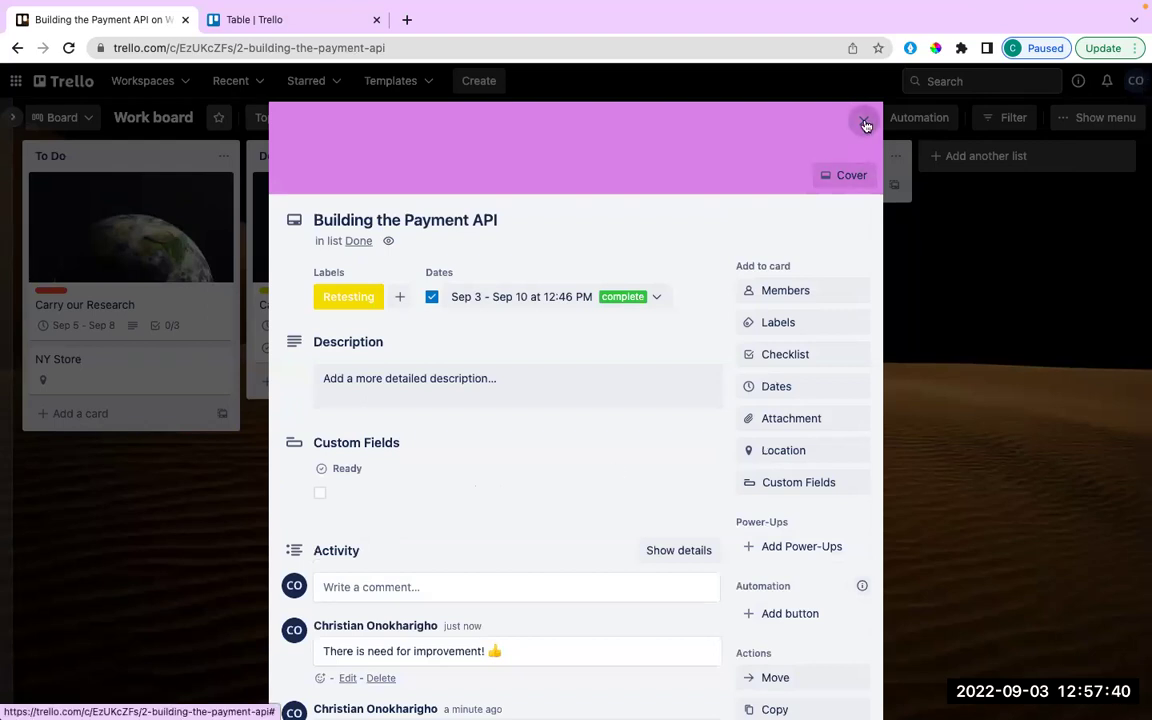
{"action": "left_click", "coordinate": [864, 121]}
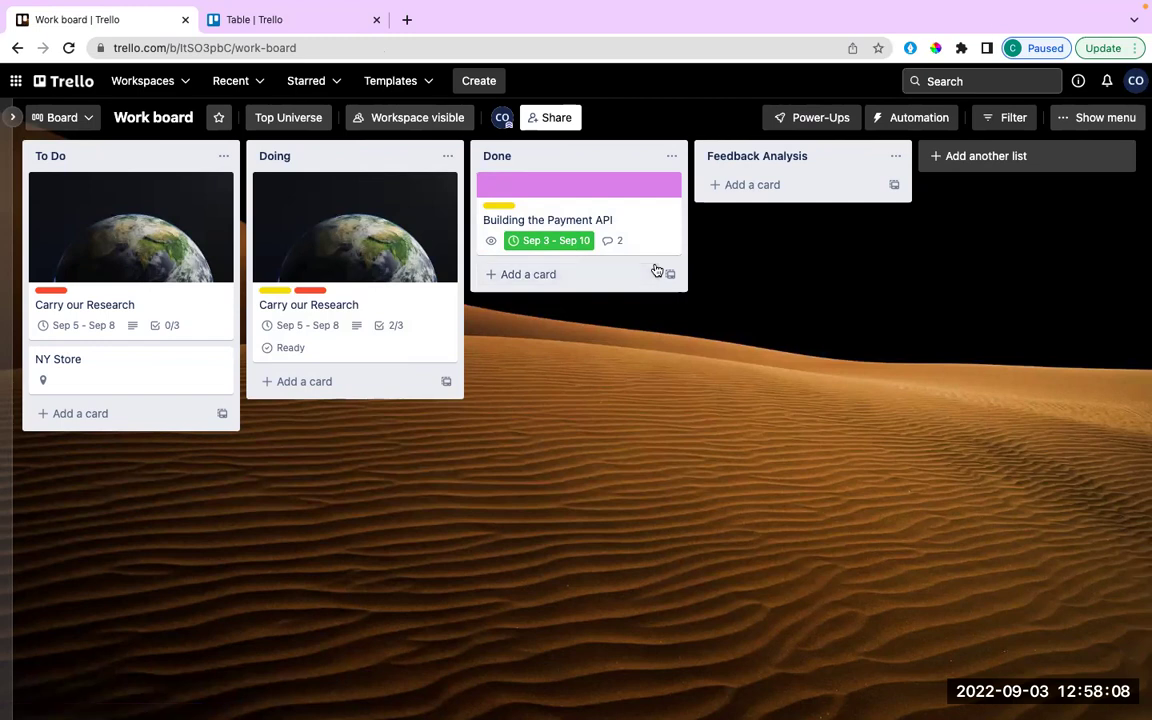
{"action": "mouse_move", "coordinate": [1000, 12]}
{"action": "key", "text": "super+Tab"}
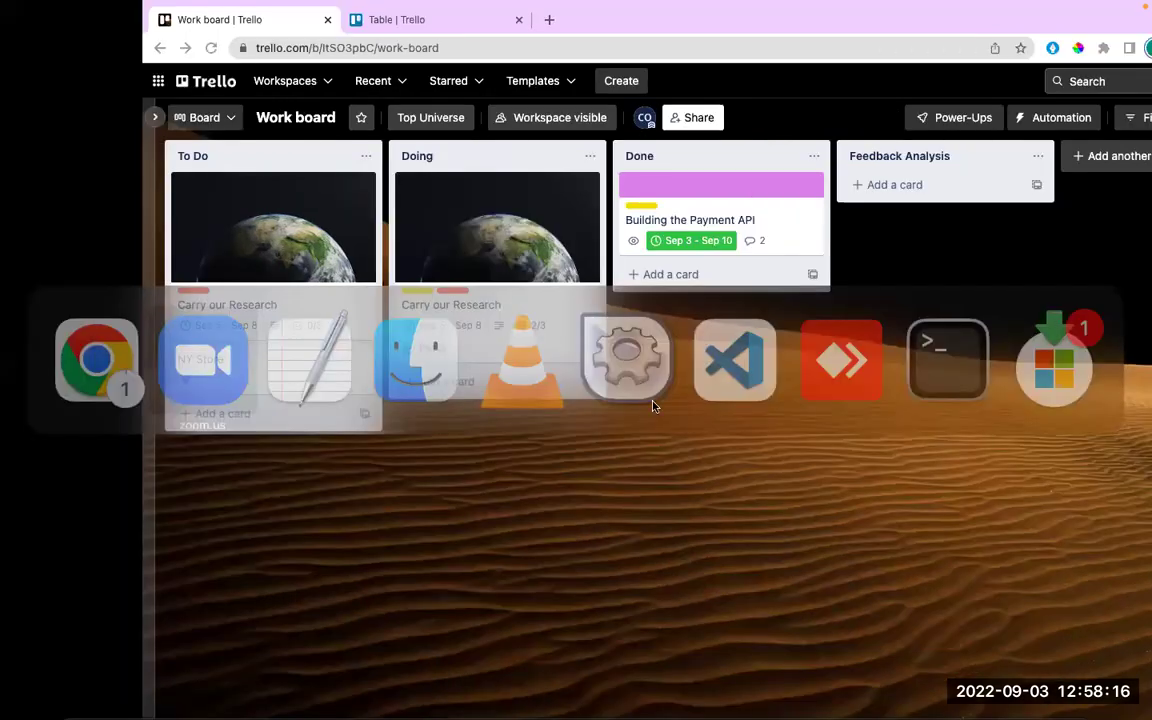
{"action": "key", "text": "super+Tab"}
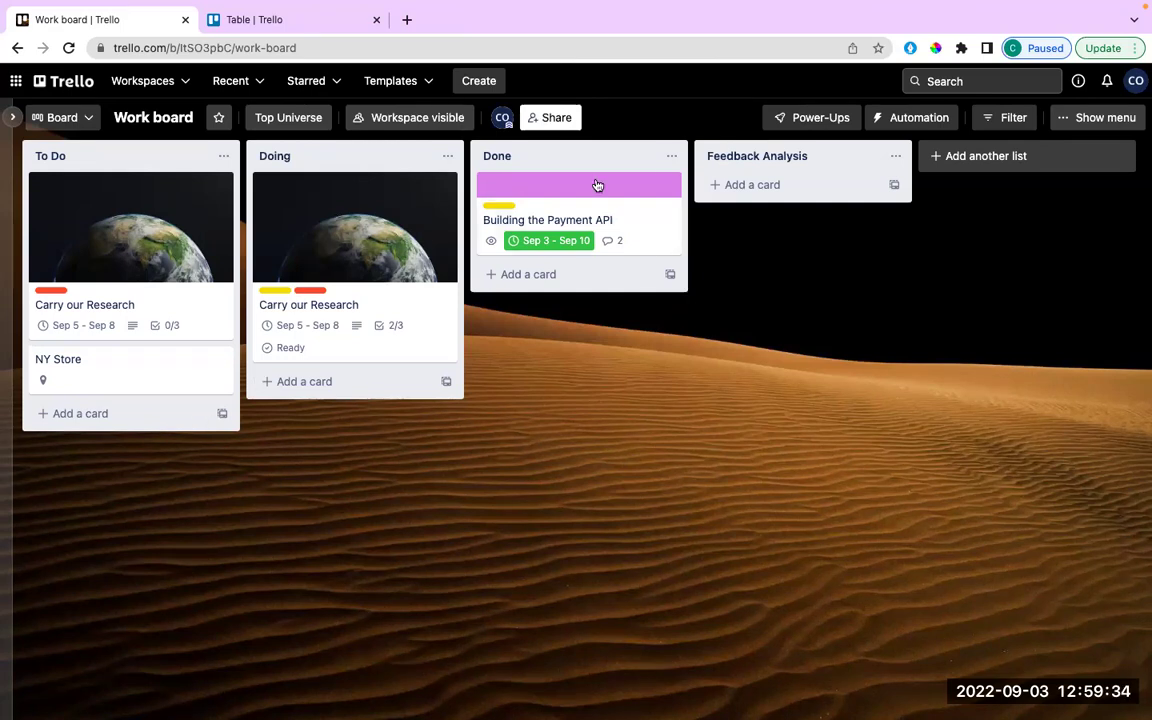
Open the Share board dialog and search for a collaborator by name.
{"action": "left_click", "coordinate": [541, 121]}
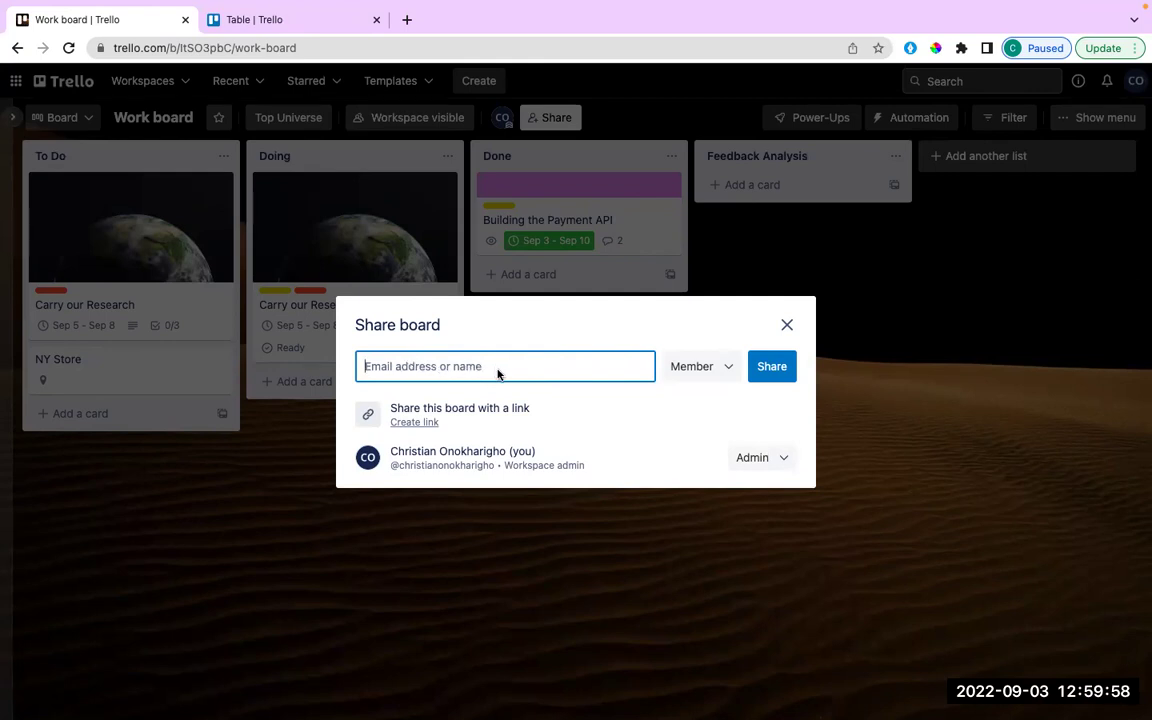
{"action": "type", "text": "Amaka"}
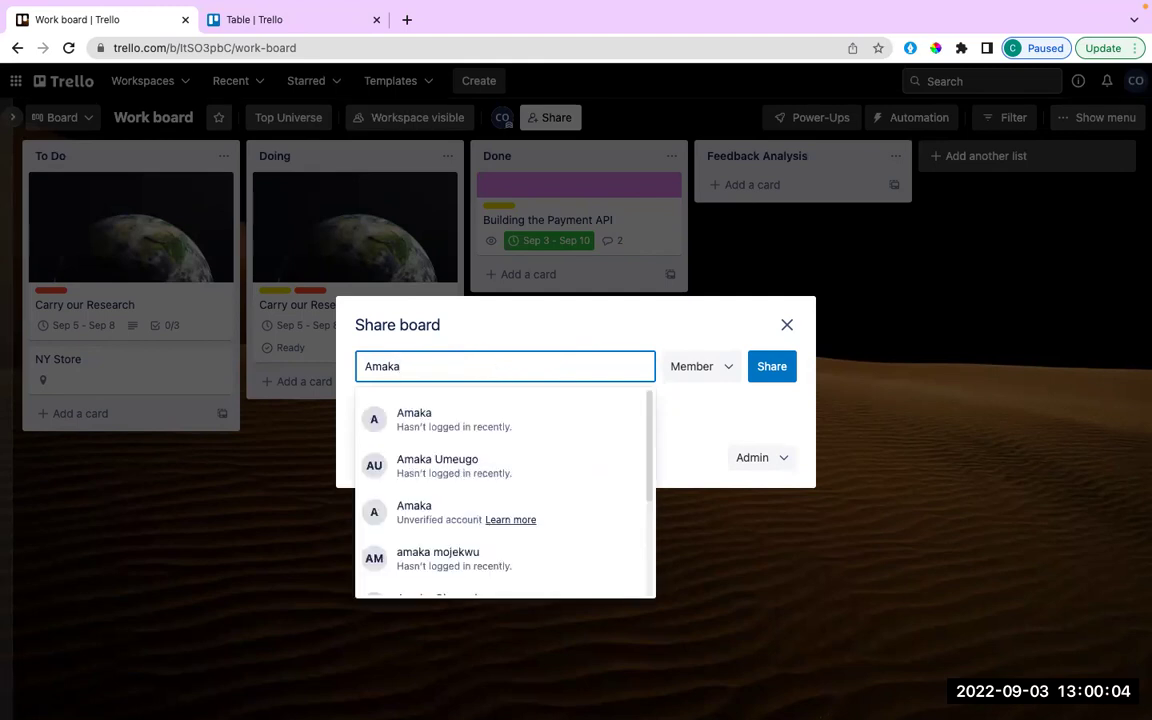
Dismiss the Share board dialog without sending any invitation.
{"action": "left_click", "coordinate": [787, 327]}
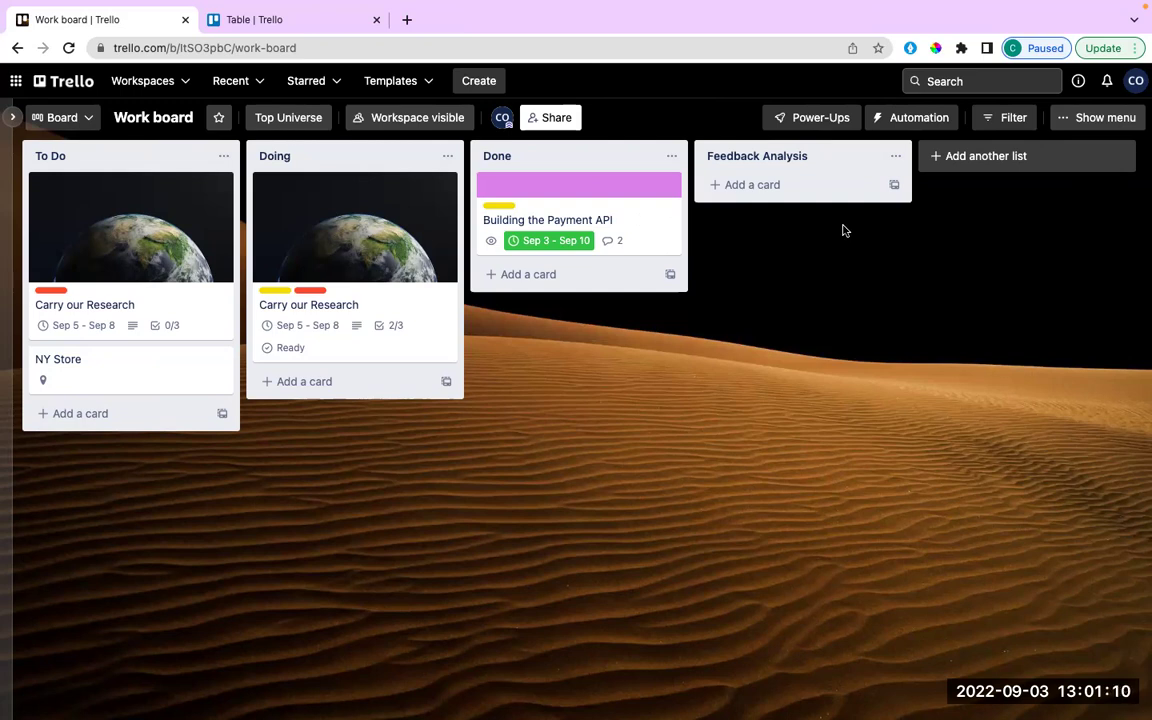
Open the card filter, try the keyword 'rese', then clear it.
{"action": "left_click", "coordinate": [992, 119]}
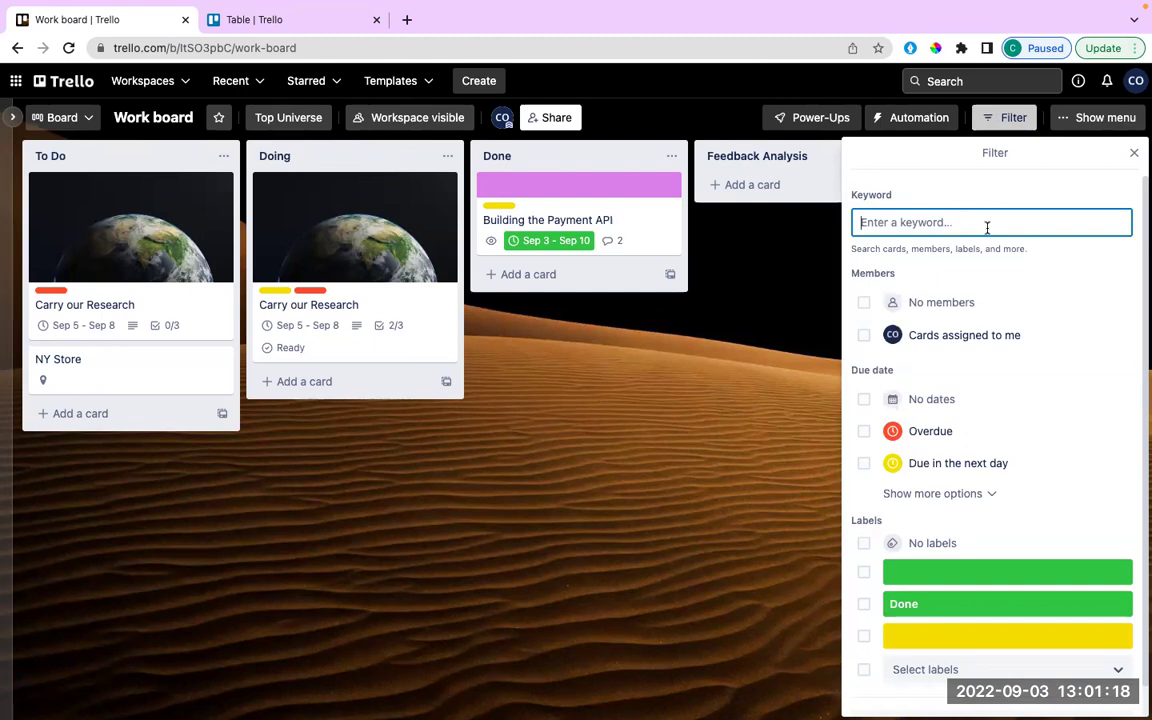
{"action": "type", "text": "rese"}
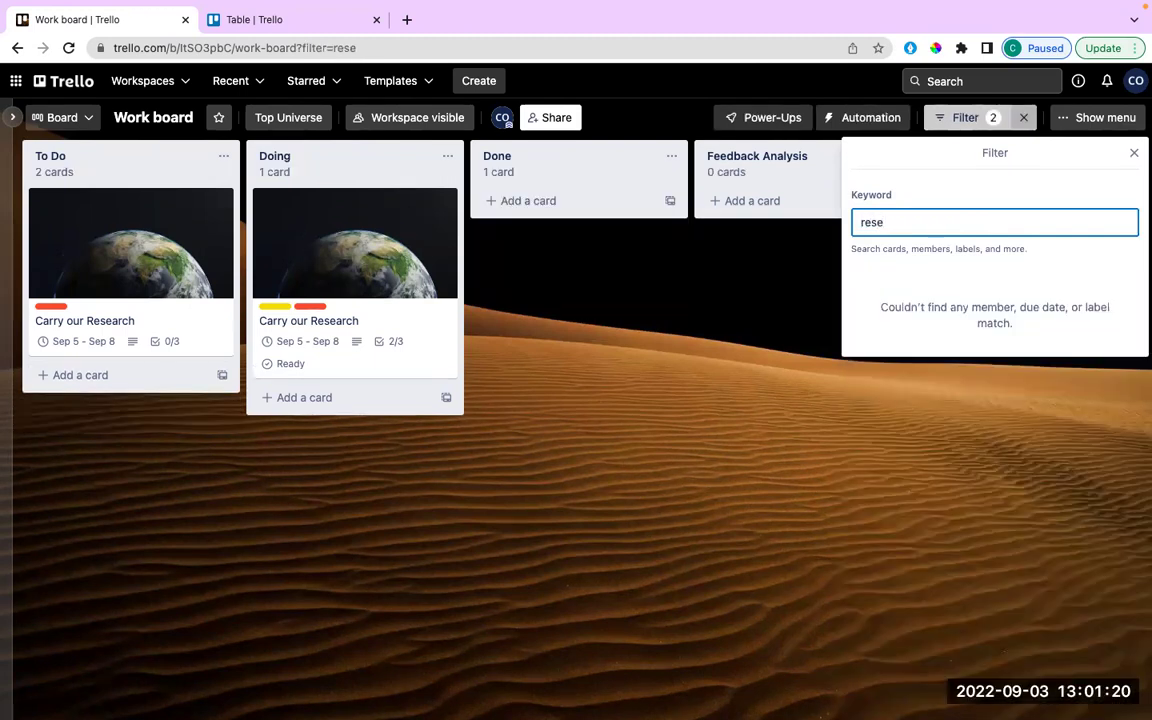
{"action": "key", "text": "BackSpace"}
{"action": "key", "text": "BackSpace"}
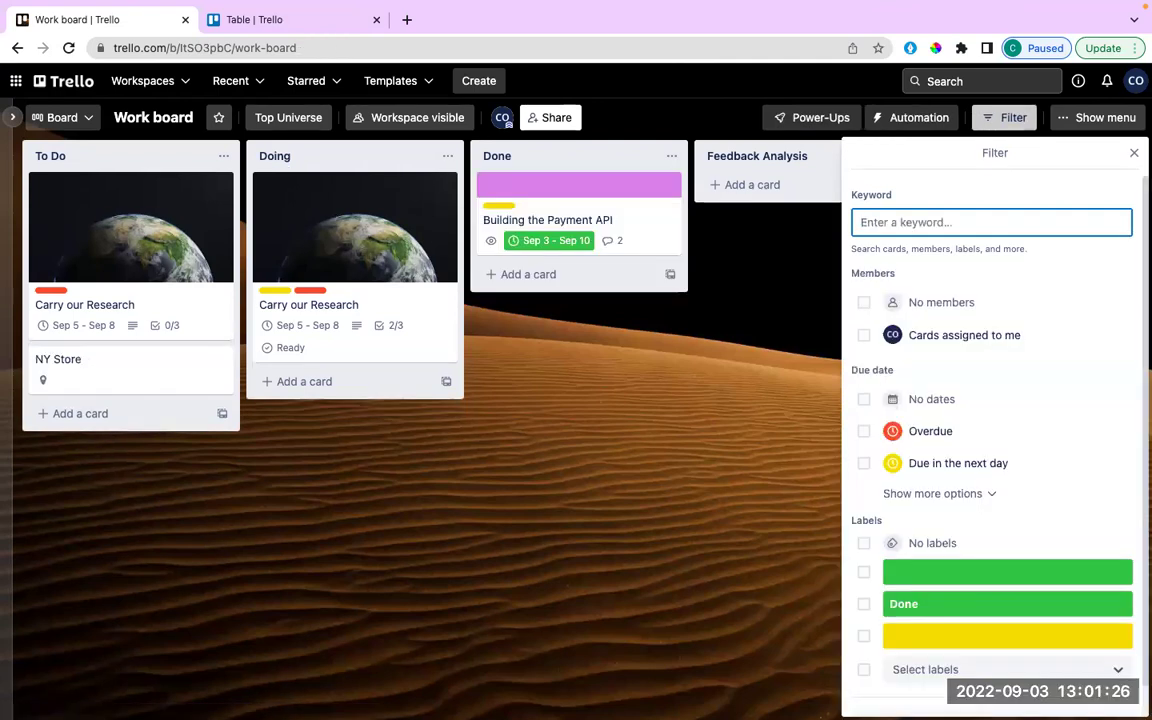
Try the 'half' keyword filter, clear it, and close the filter panel.
{"action": "type", "text": "half"}
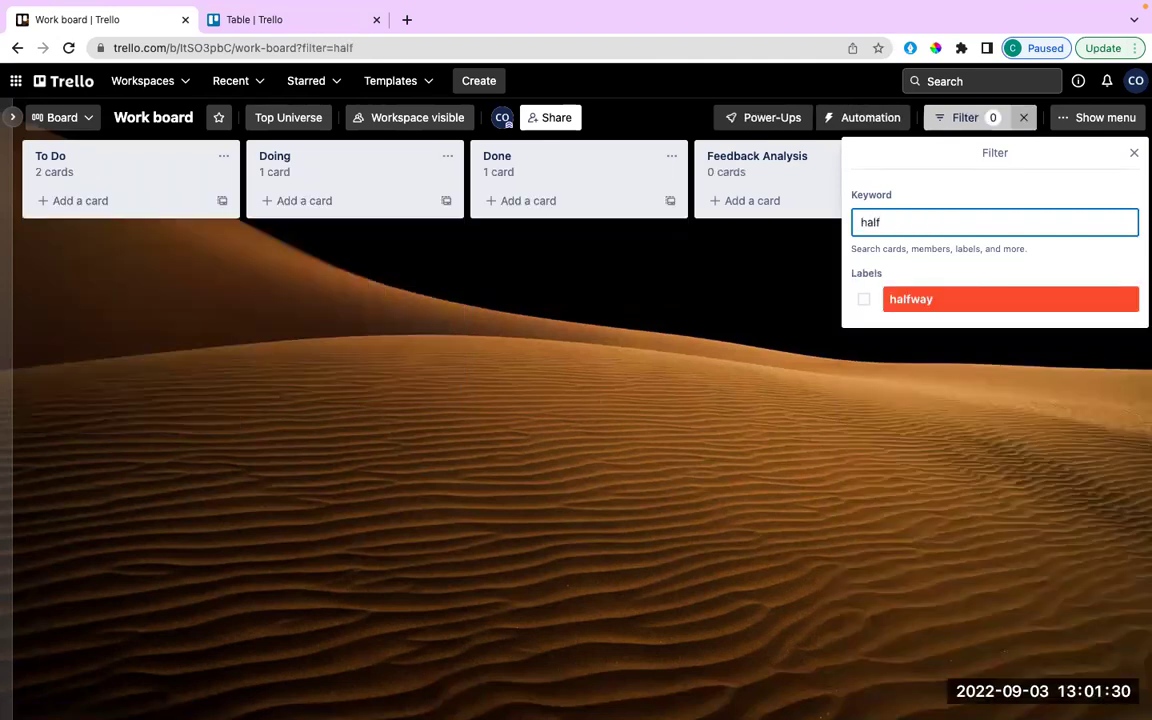
{"action": "key", "text": "BackSpace"}
{"action": "key", "text": "BackSpace"}
{"action": "key", "text": "BackSpace"}
{"action": "key", "text": "BackSpace"}
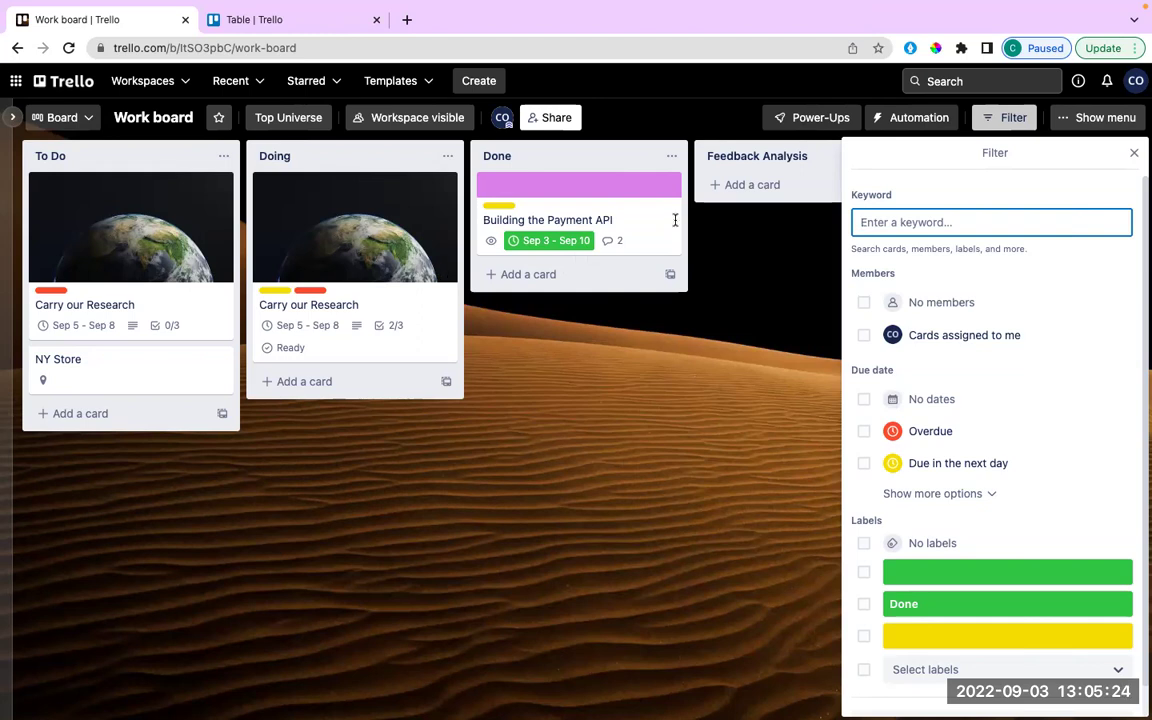
{"action": "left_click", "coordinate": [1134, 153]}
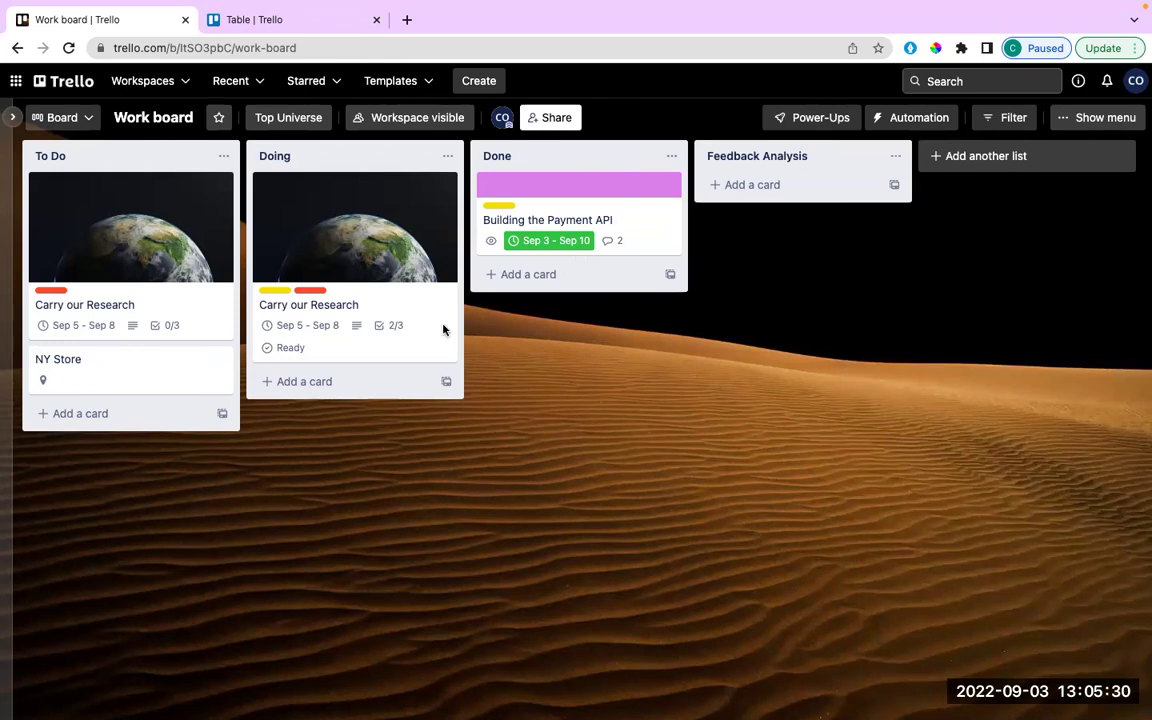
In Share board, enter the new member's e-mail address and select them from the suggestions.
{"action": "left_click", "coordinate": [538, 117]}
{"action": "left_click", "coordinate": [600, 360]}
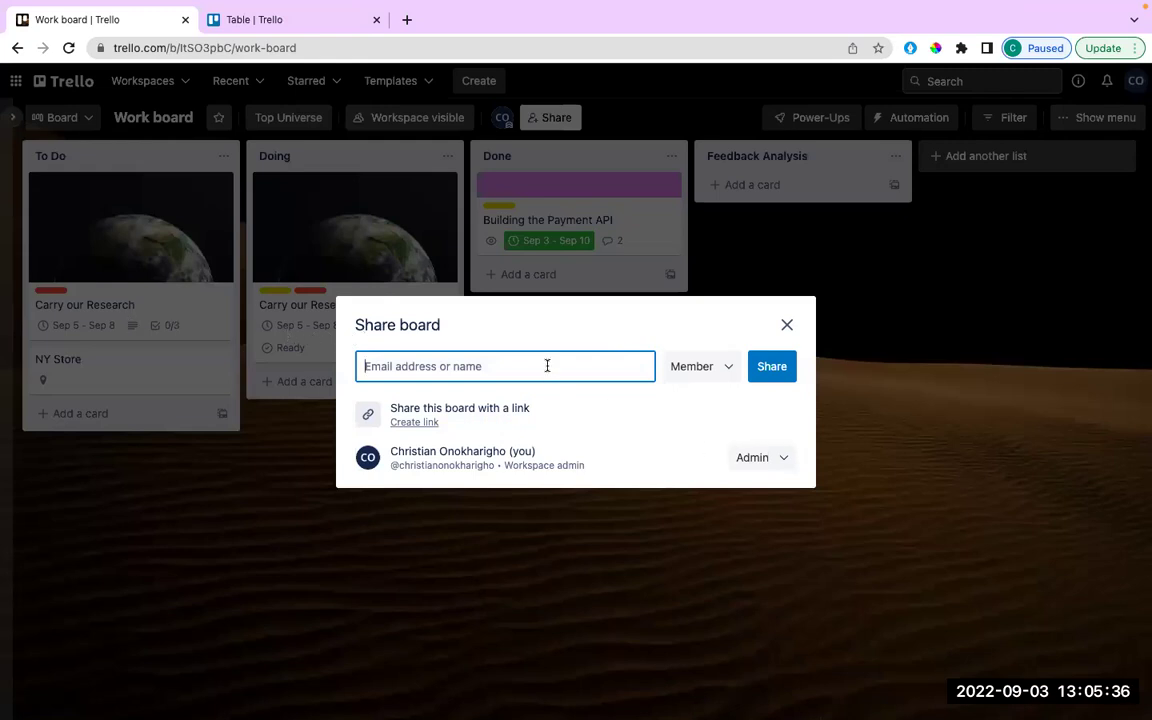
{"action": "key", "text": "ctrl+v"}
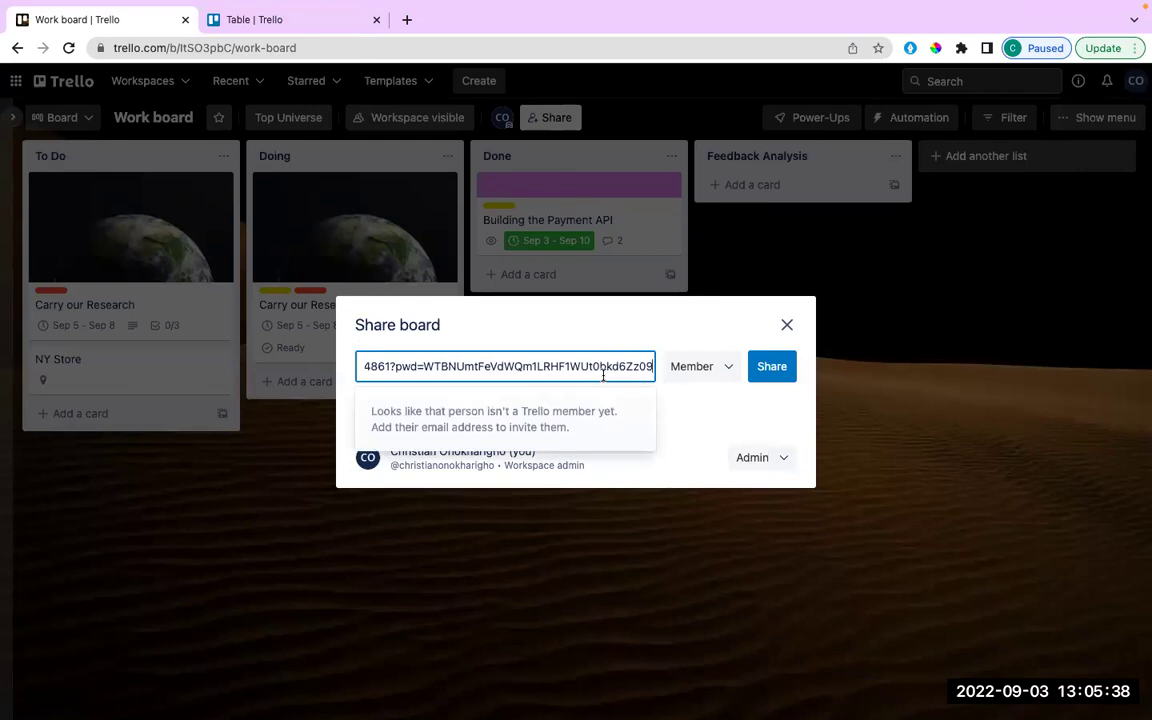
{"action": "key", "text": "ctrl+a"}
{"action": "key", "text": "BackSpace"}
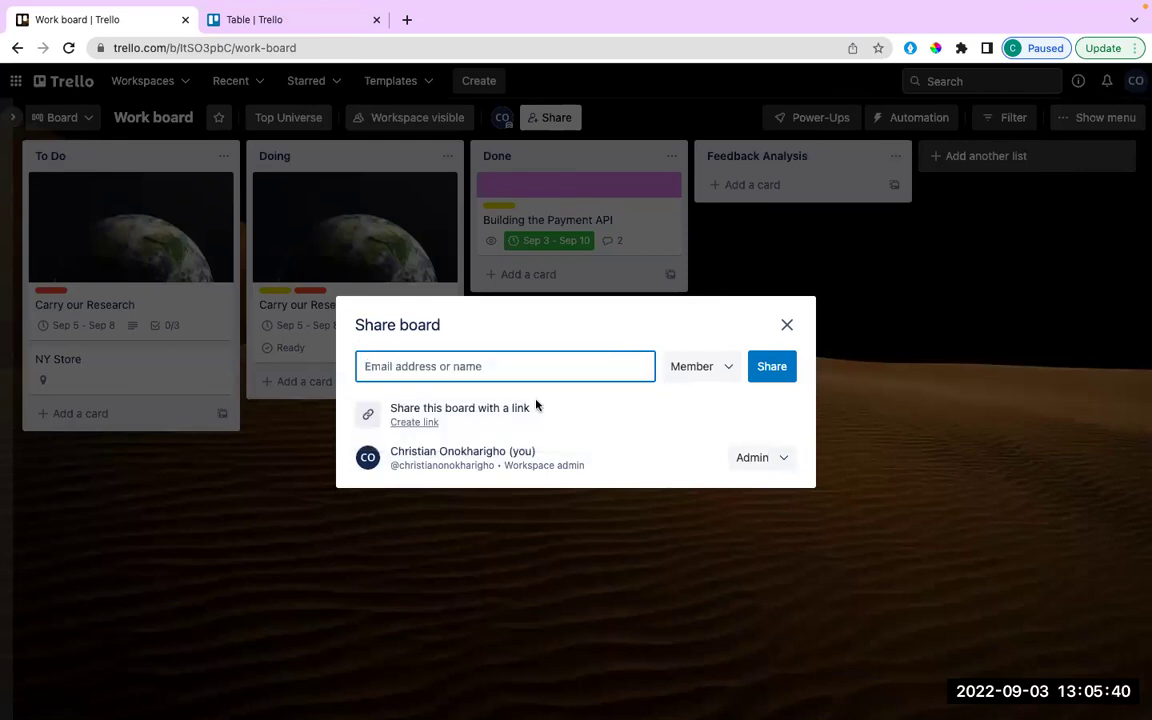
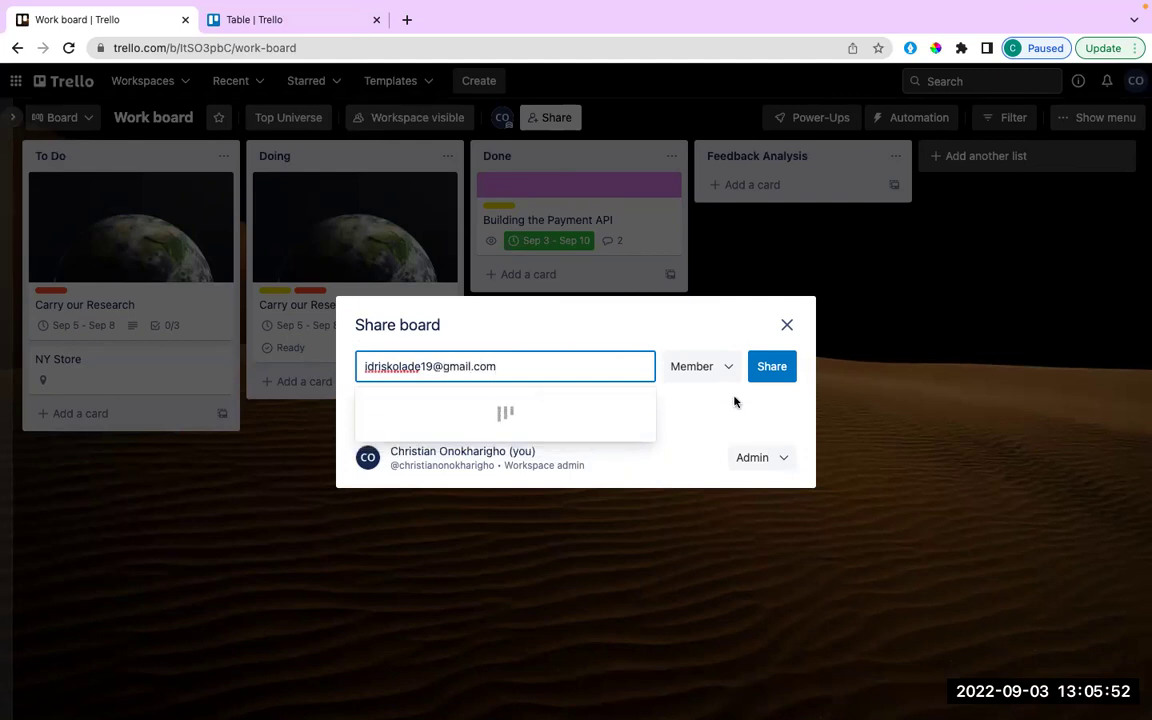
{"action": "left_click", "coordinate": [424, 420]}
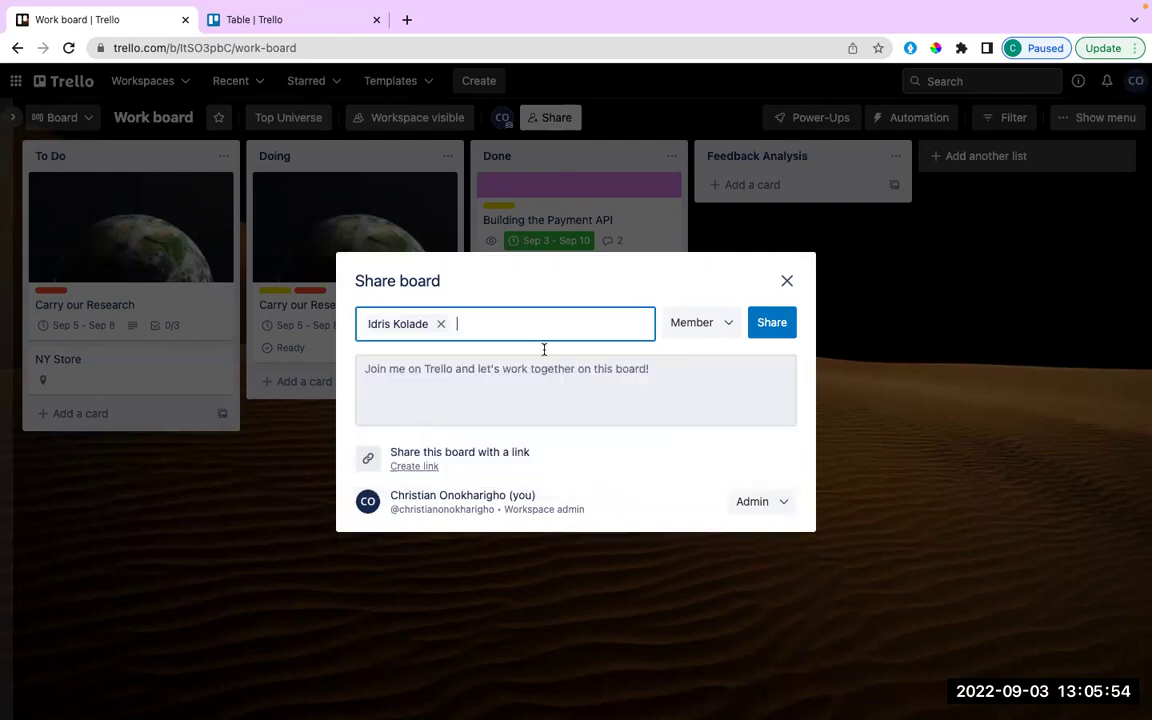
Check the role options, keeping the invitee as Member and yourself as Admin.
{"action": "left_click", "coordinate": [730, 324]}
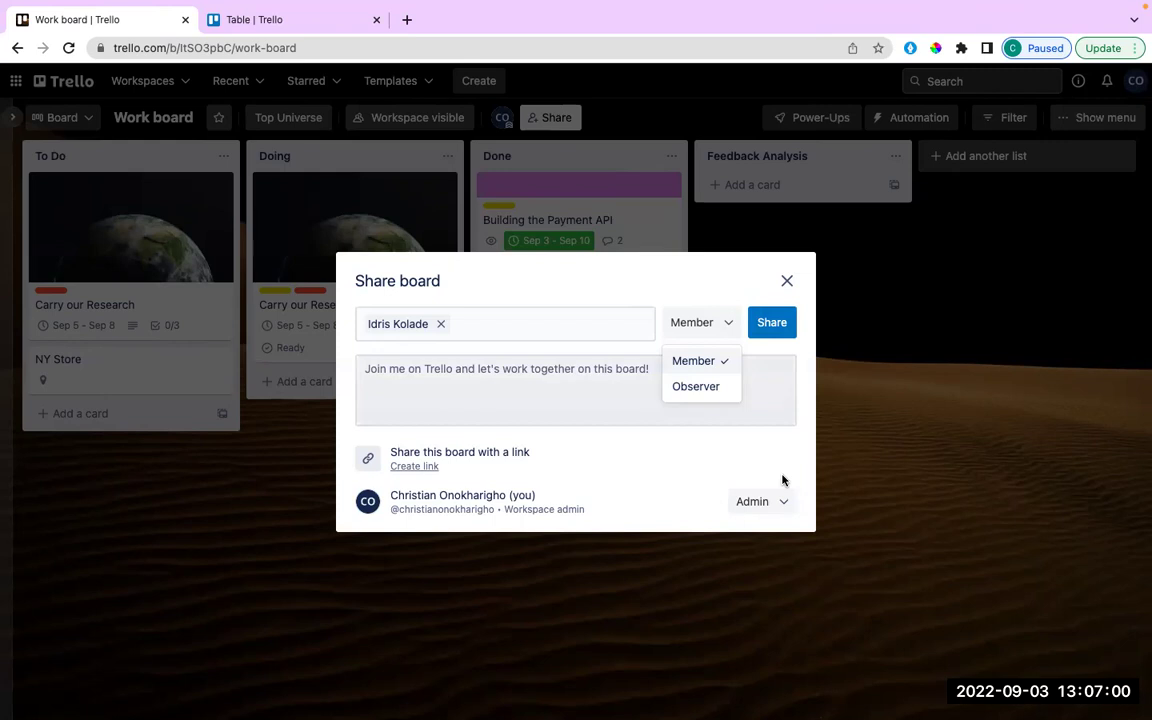
{"action": "left_click", "coordinate": [784, 504]}
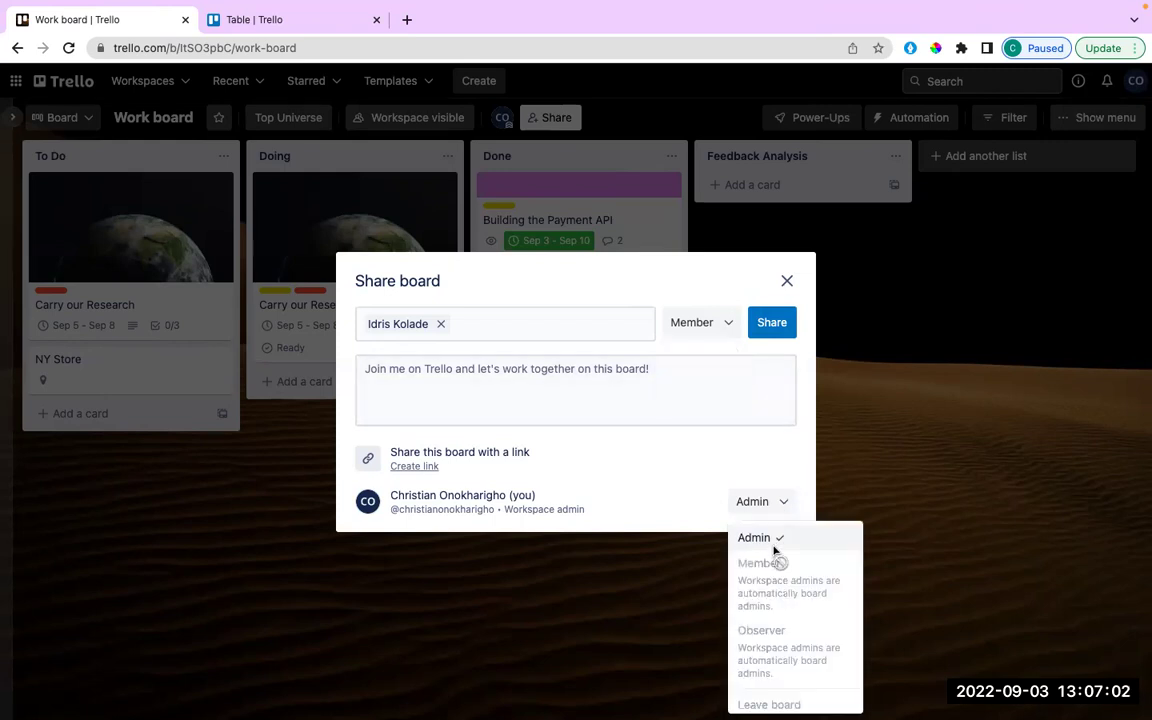
{"action": "left_click", "coordinate": [782, 505]}
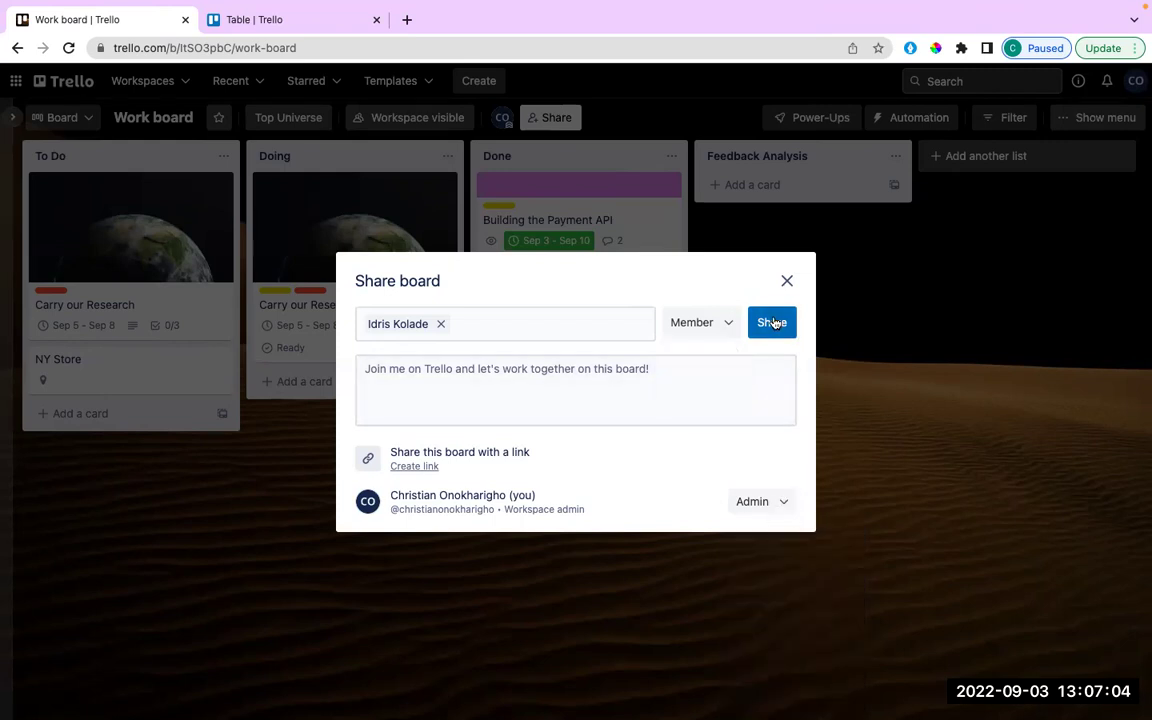
Send the Work board invitation with the Member role.
{"action": "left_click", "coordinate": [774, 322]}
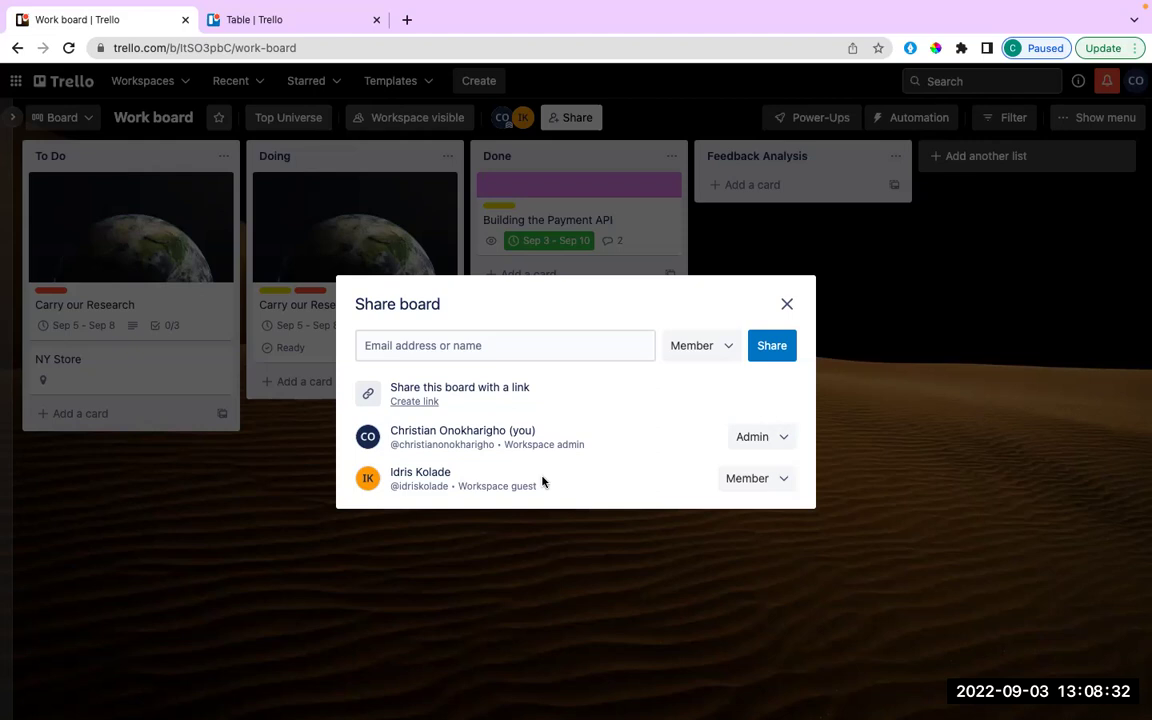
Close the Share dialog and add the new member to the Building the Payment API card.
{"action": "left_click", "coordinate": [787, 306]}
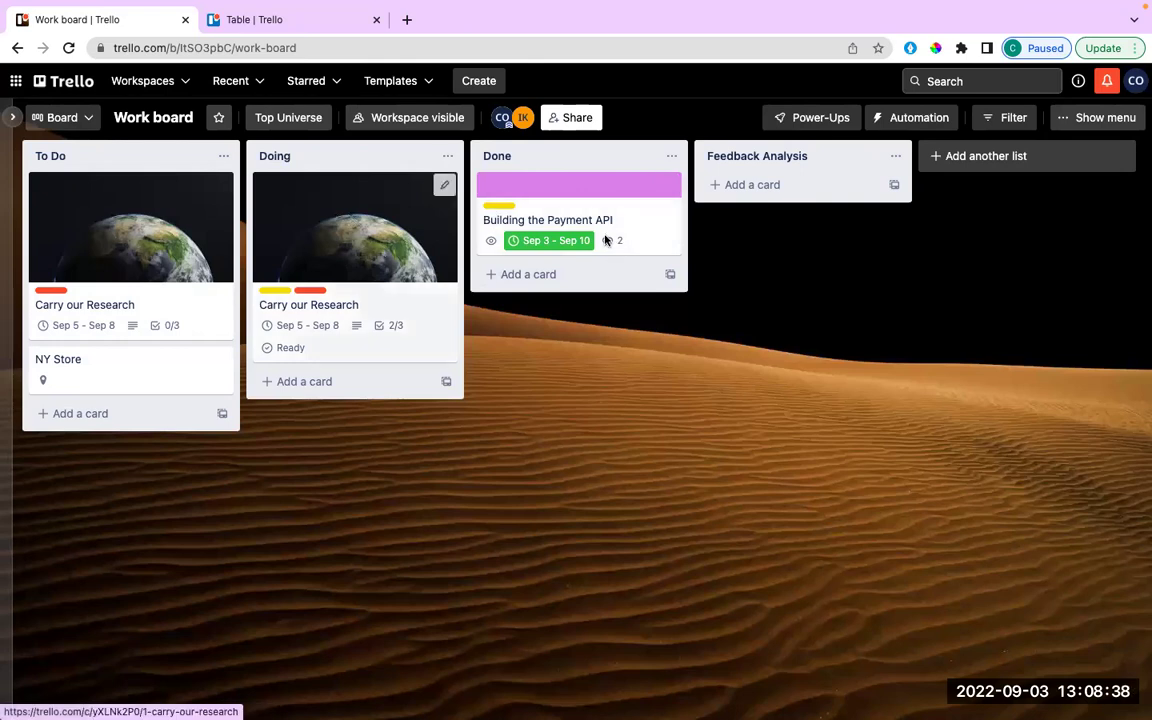
{"action": "left_click", "coordinate": [572, 188]}
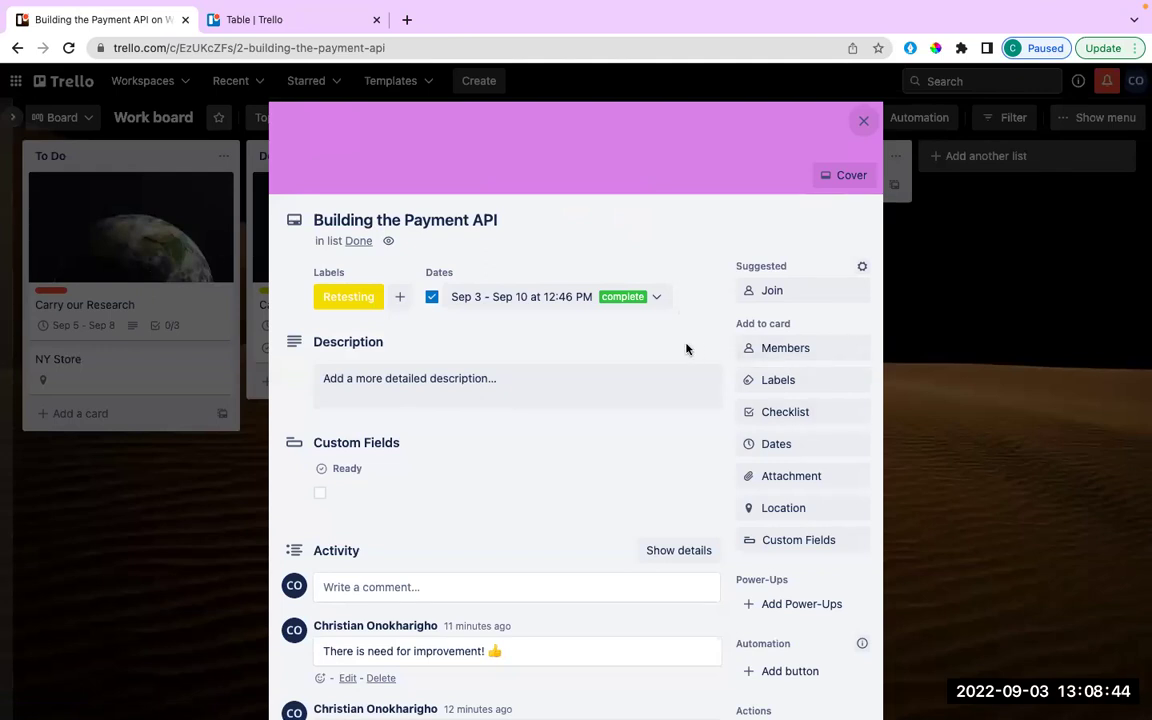
{"action": "scroll", "coordinate": [746, 243], "scroll_direction": "down", "scroll_amount": 3}
{"action": "left_click", "coordinate": [802, 204]}
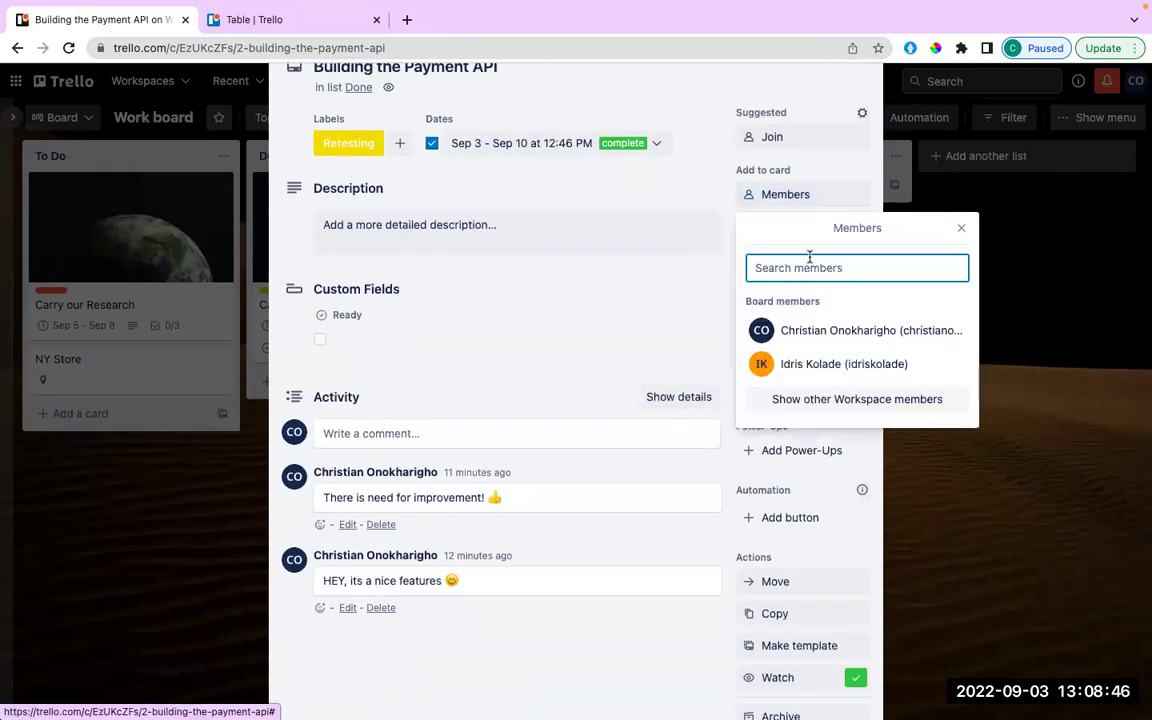
{"action": "left_click", "coordinate": [800, 363]}
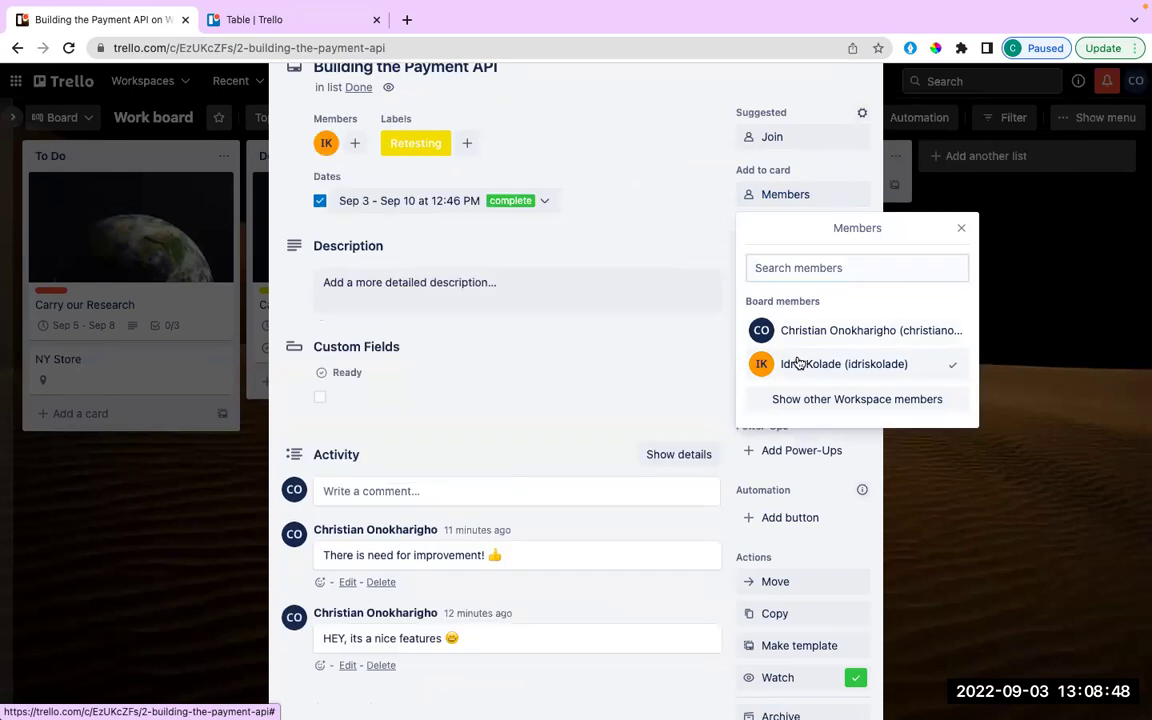
{"action": "left_click", "coordinate": [617, 346]}
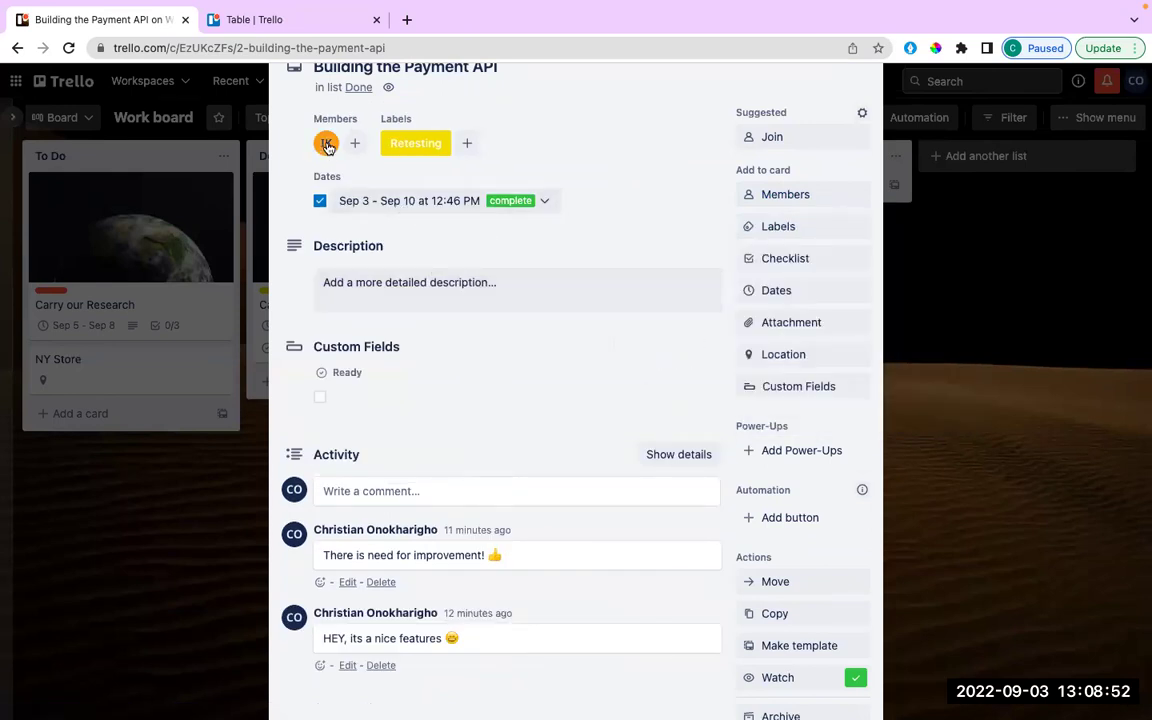